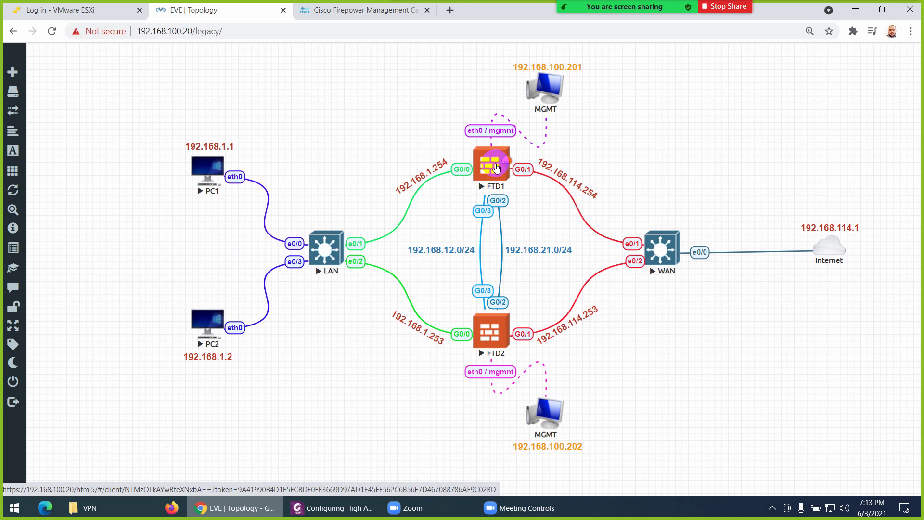
Look at the Device Management page in Firepower Management Center, then go back to the EVE lab topology
click(353, 11)
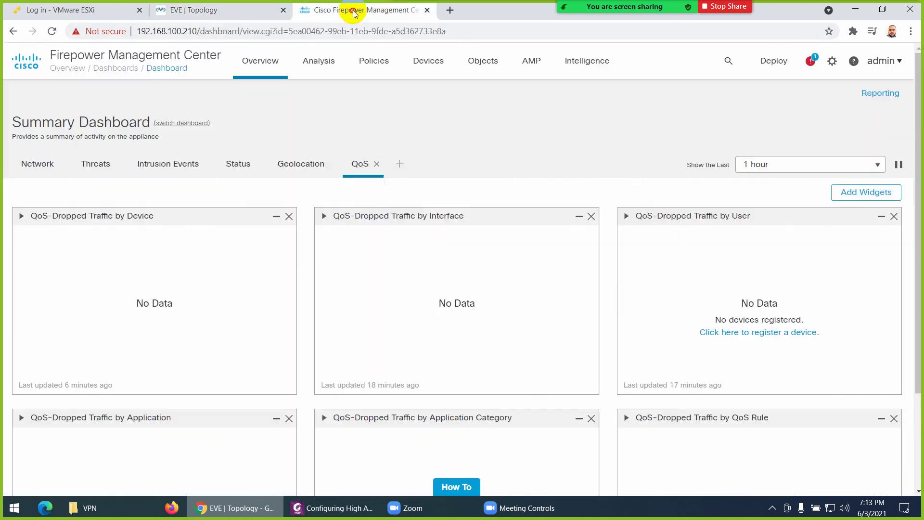
click(428, 62)
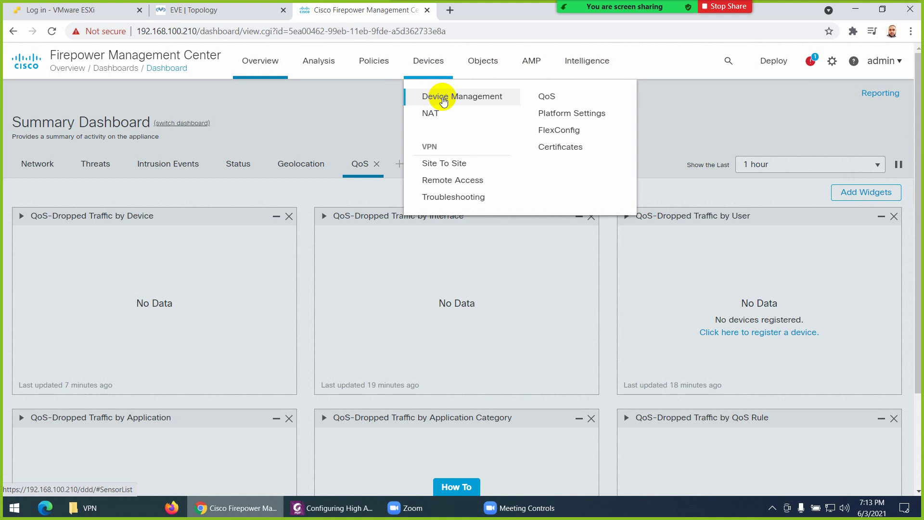
click(455, 97)
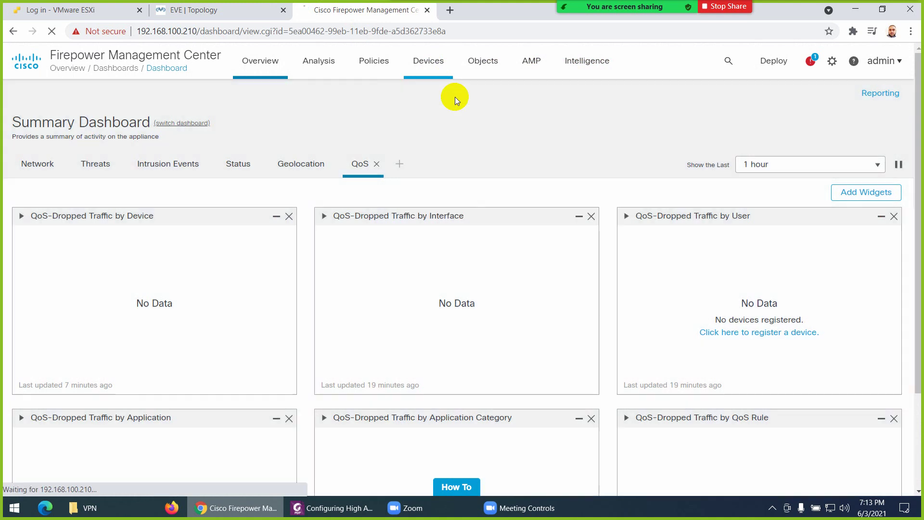
click(223, 11)
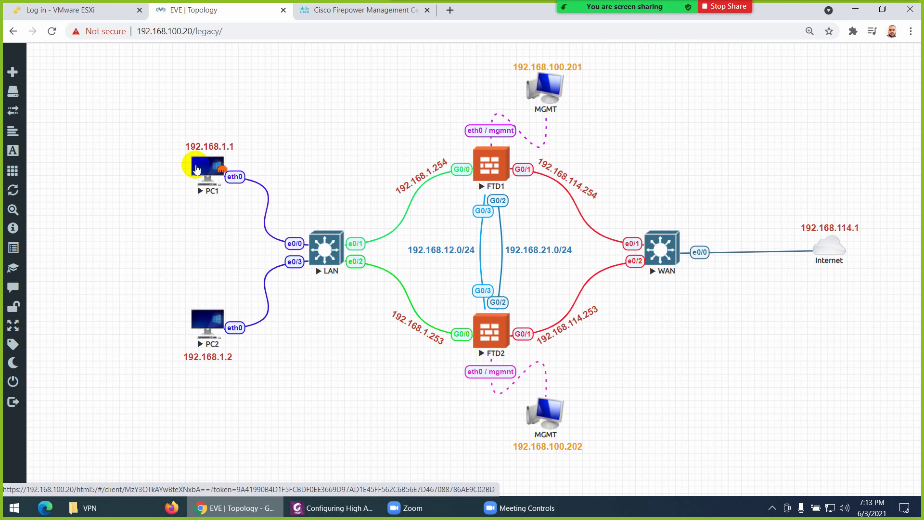
Review PC1's address in the lab nodes' startup configurations
mouse_move(29, 129)
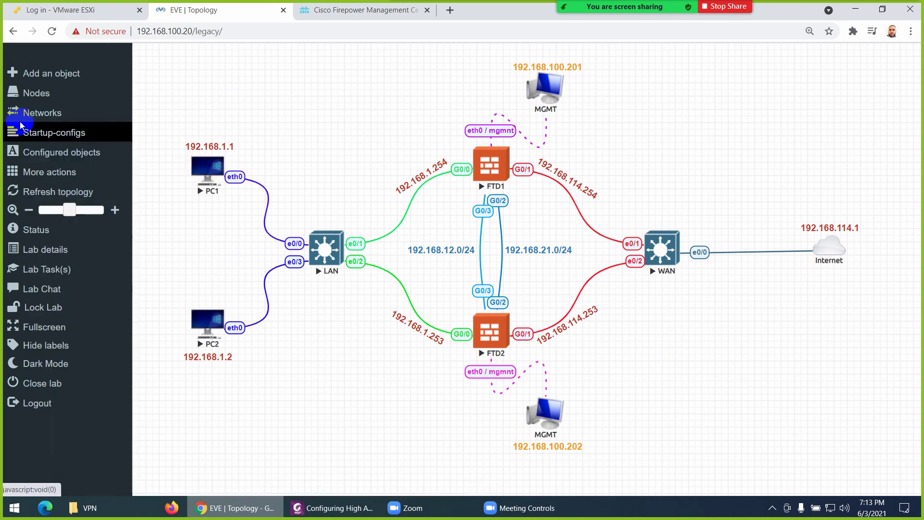
click(36, 135)
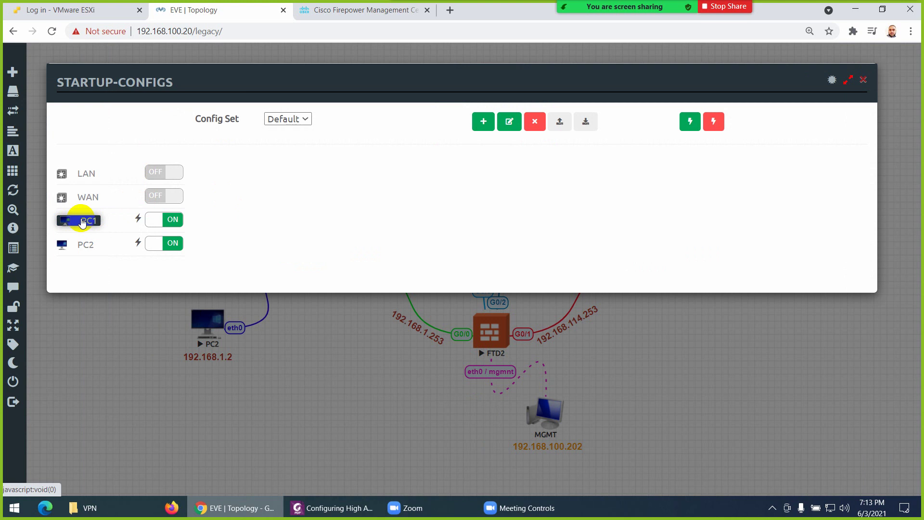
click(80, 221)
drag(286, 196, 363, 208)
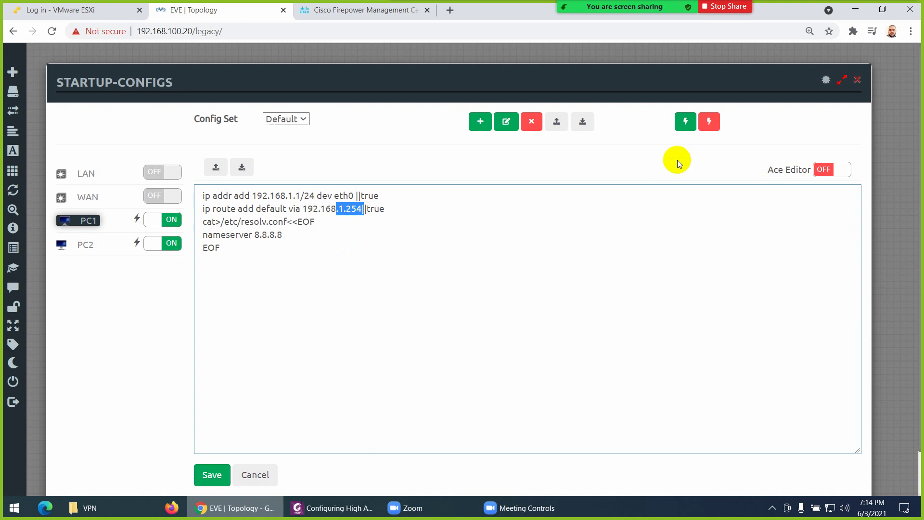
click(857, 81)
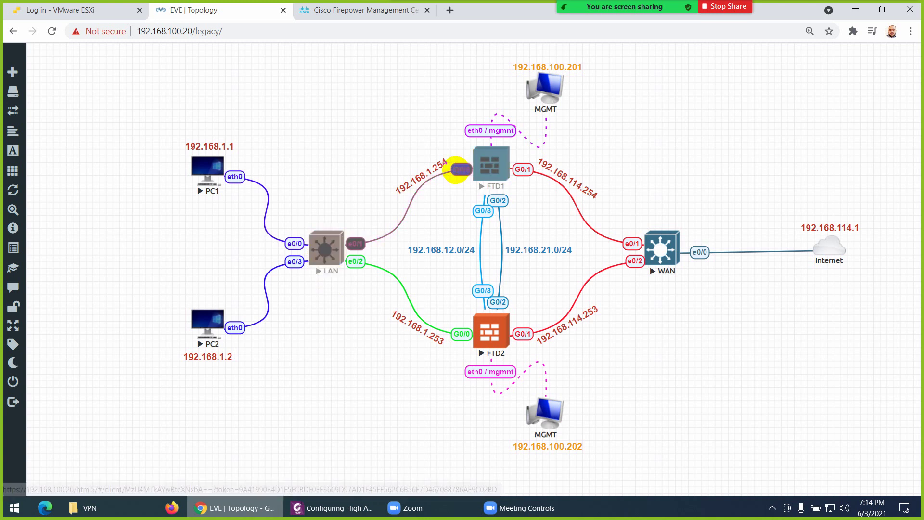
drag(335, 249, 374, 226)
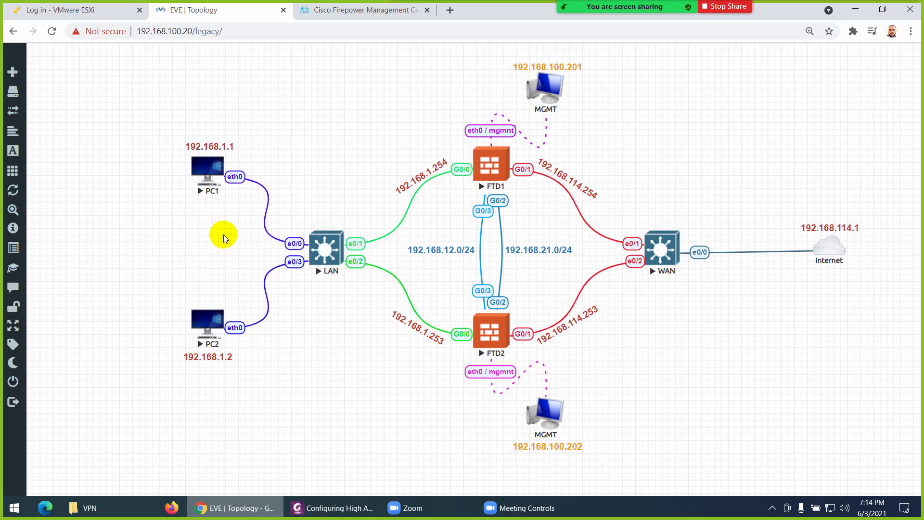
In the Foxit lab guide, scroll to page 4 and highlight '30min' in yellow
click(333, 508)
scroll(382, 314, down, 3)
scroll(382, 314, down, 3)
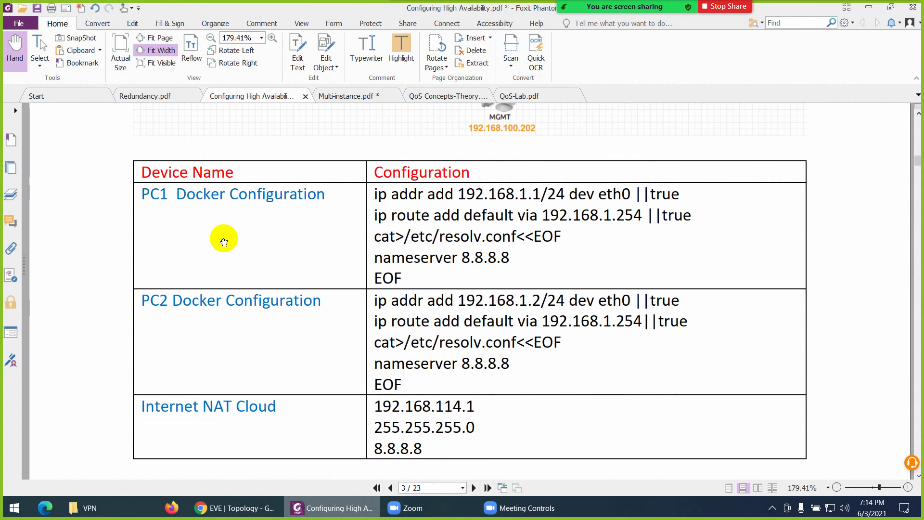
scroll(212, 243, down, 2)
scroll(231, 240, down, 2)
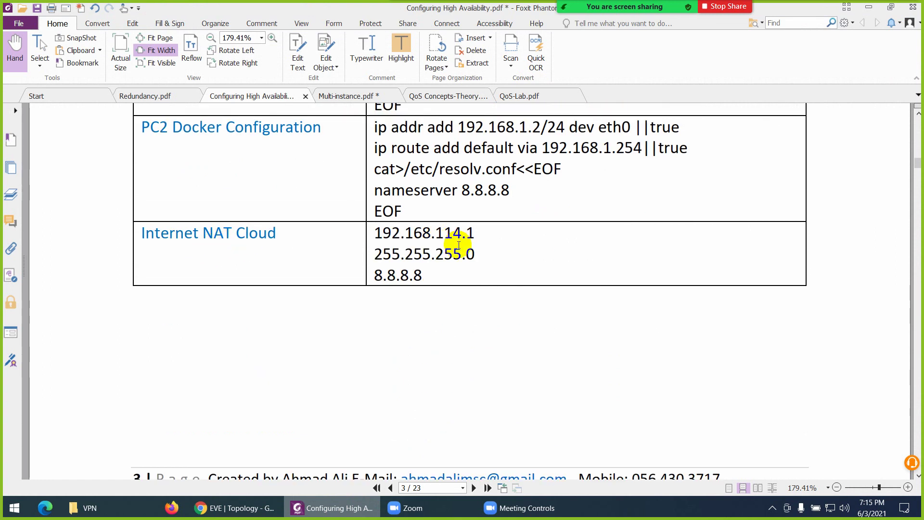
scroll(431, 266, down, 5)
scroll(403, 294, down, 2)
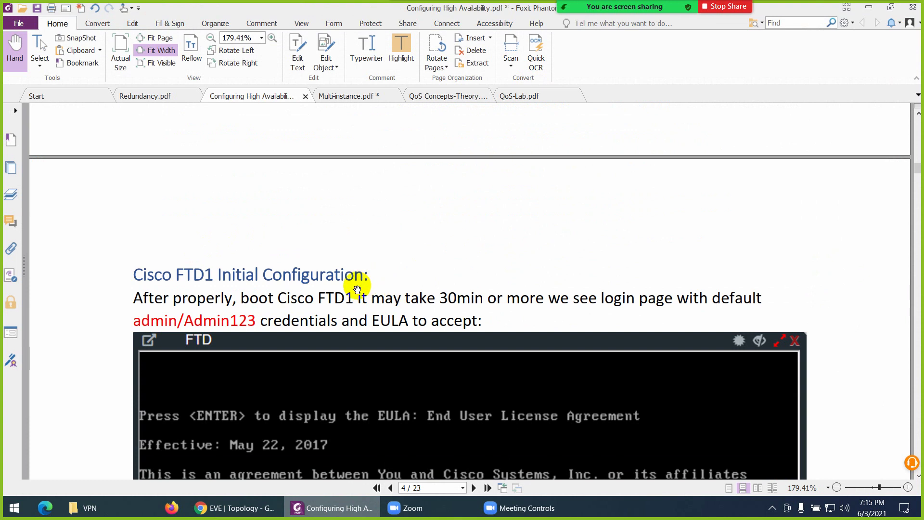
scroll(361, 284, down, 1)
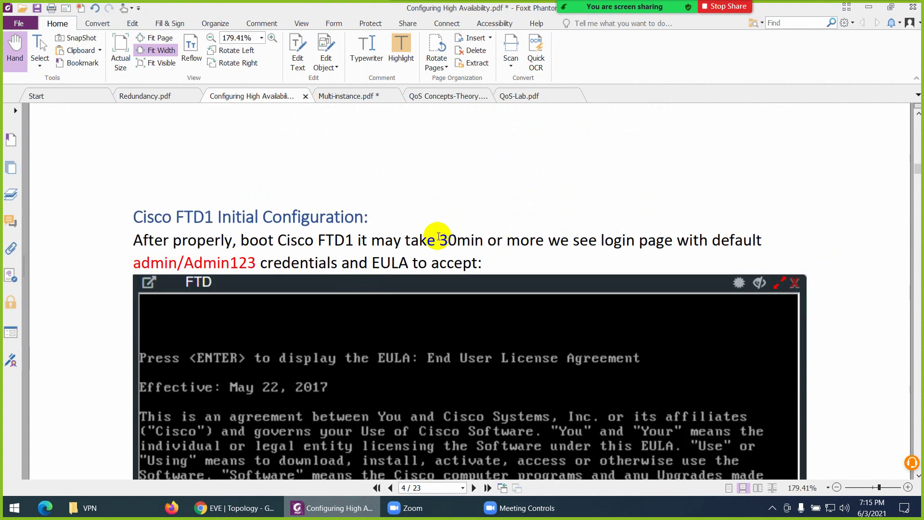
drag(438, 237, 484, 238)
click(405, 62)
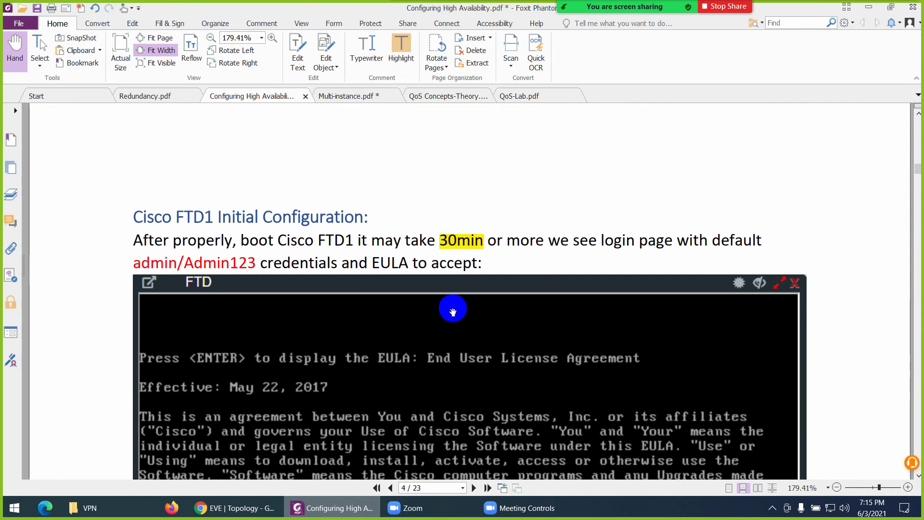
Open FTD1's console and log in as admin
click(279, 512)
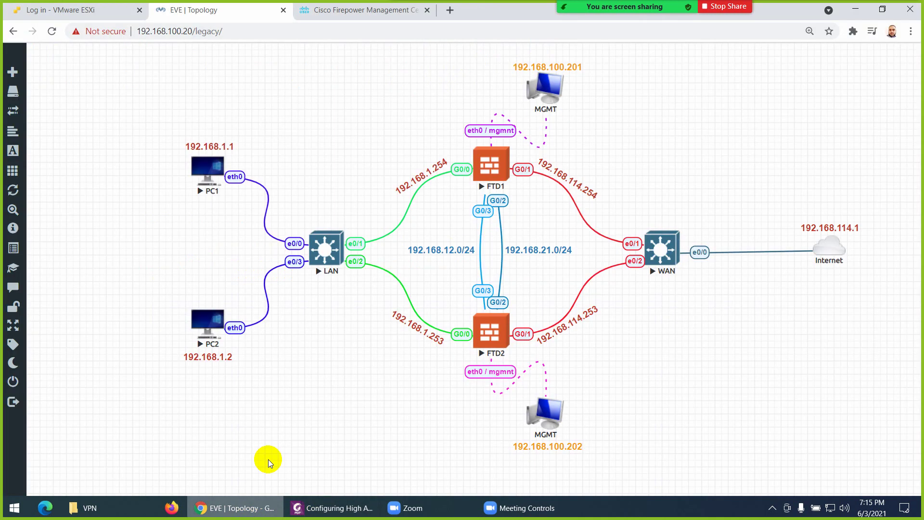
click(491, 166)
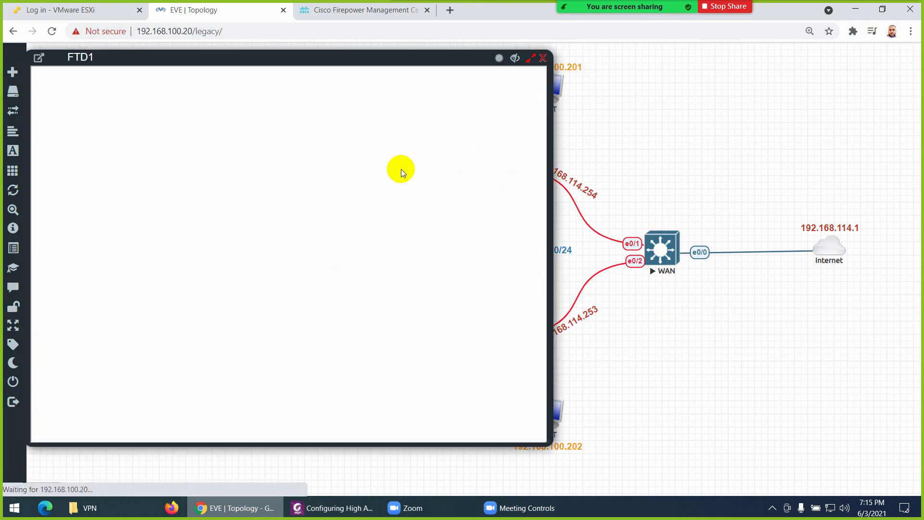
drag(227, 51, 315, 53)
click(300, 182)
text(admin)
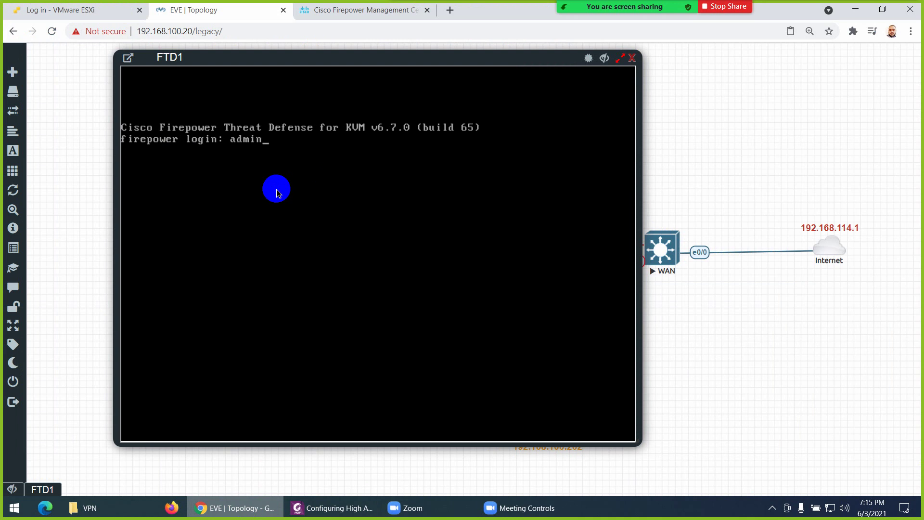
key(Return)
key(Return)
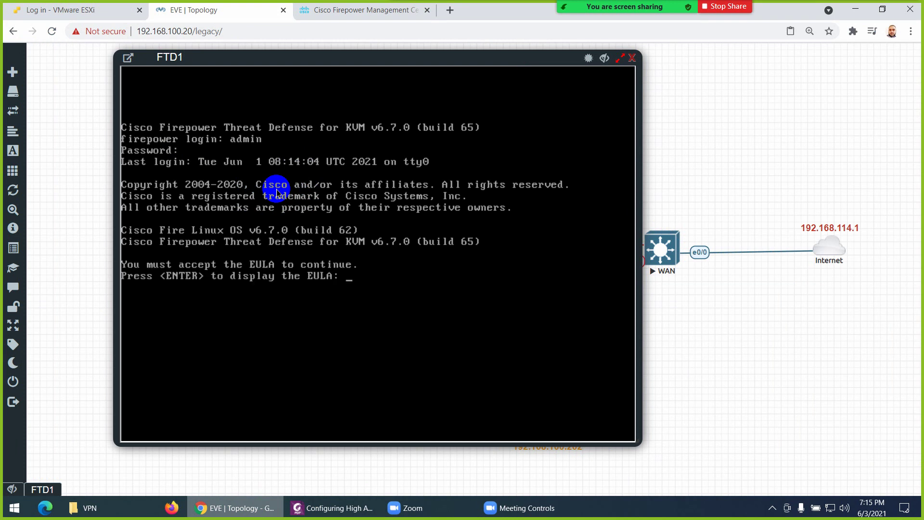
Accept FTD1's EULA with YES and set and confirm a new admin password
key(Return)
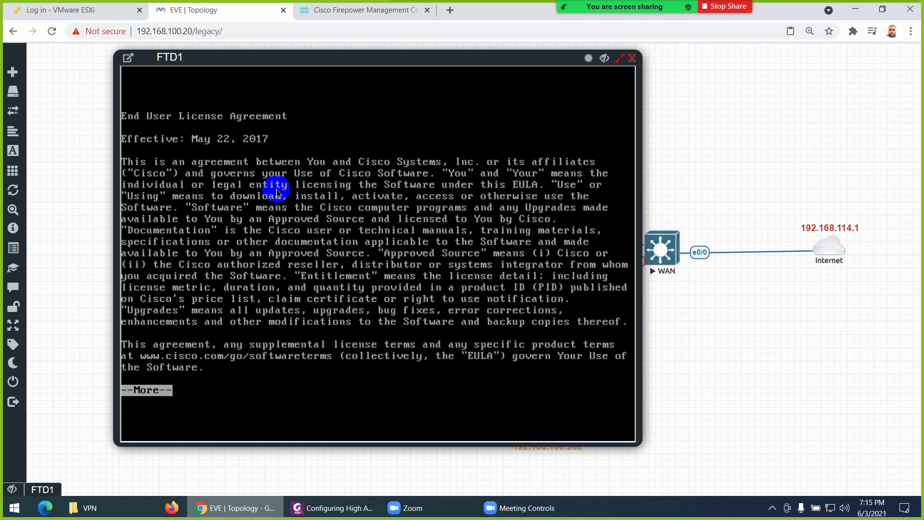
key(space)
key(space)
key(space)
key(space)
key(space)
key(space)
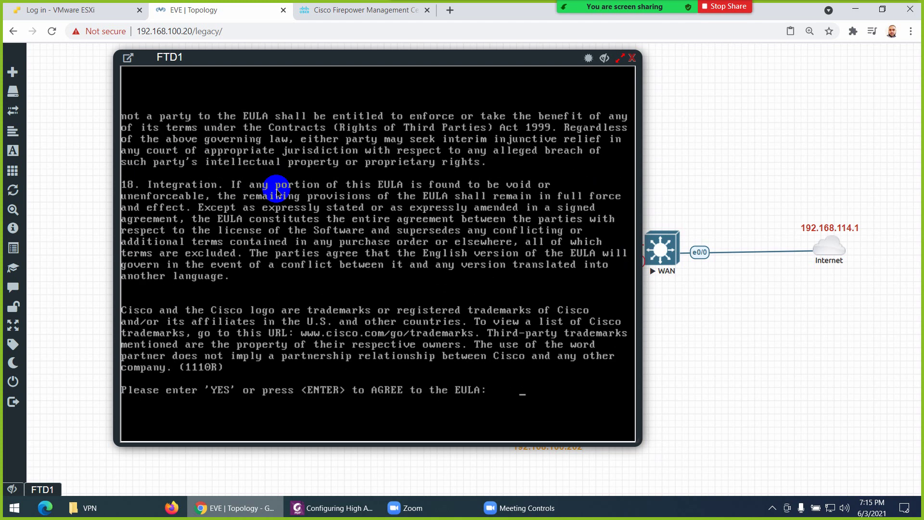
text(YES)
key(Return)
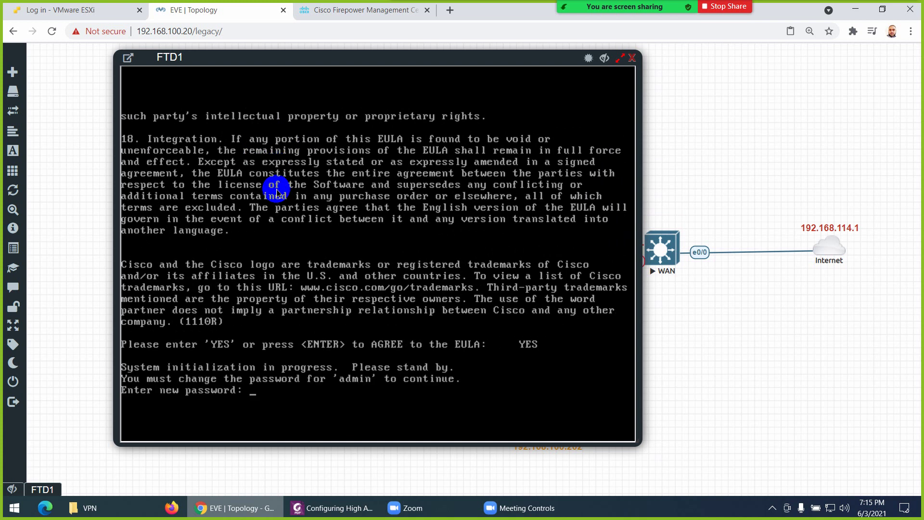
key(Return)
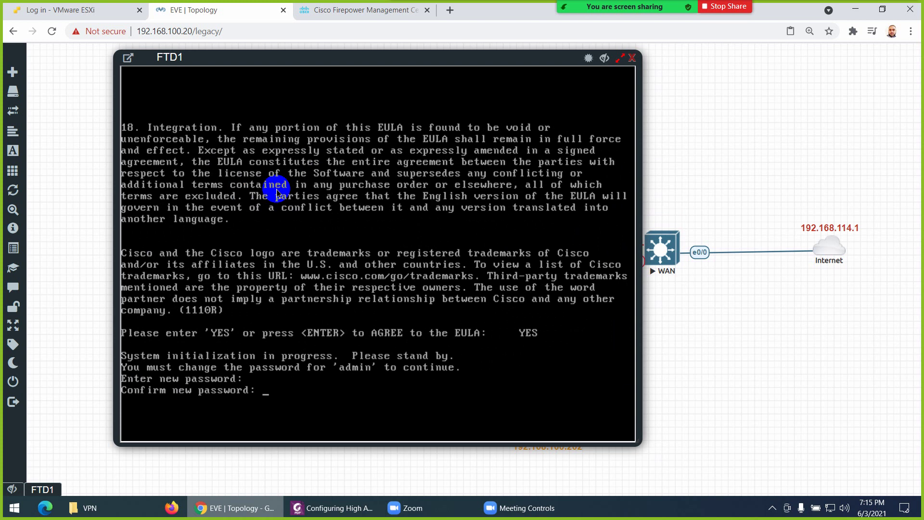
key(Return)
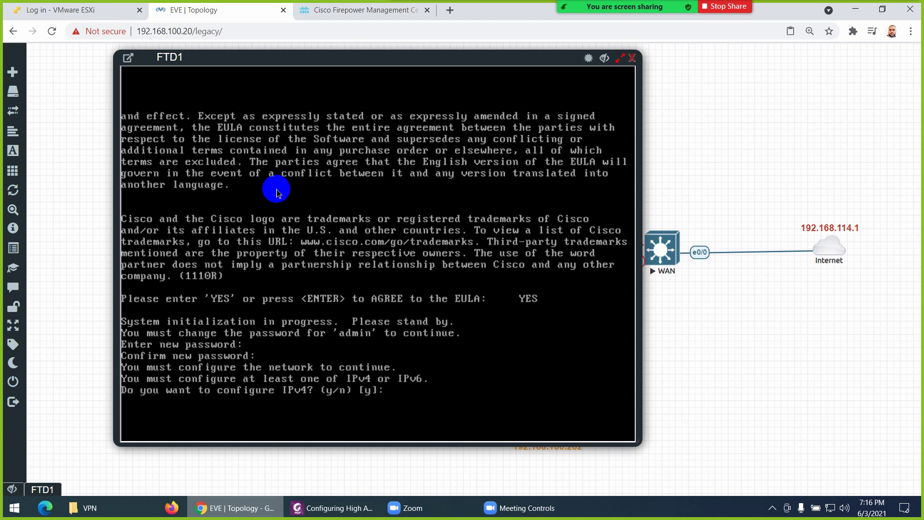
Give FTD1 IPv4 only: address 192.168.100.201, netmask 255.255.255.0, gateway 192.168.100.1
text(y)
key(Return)
text(n)
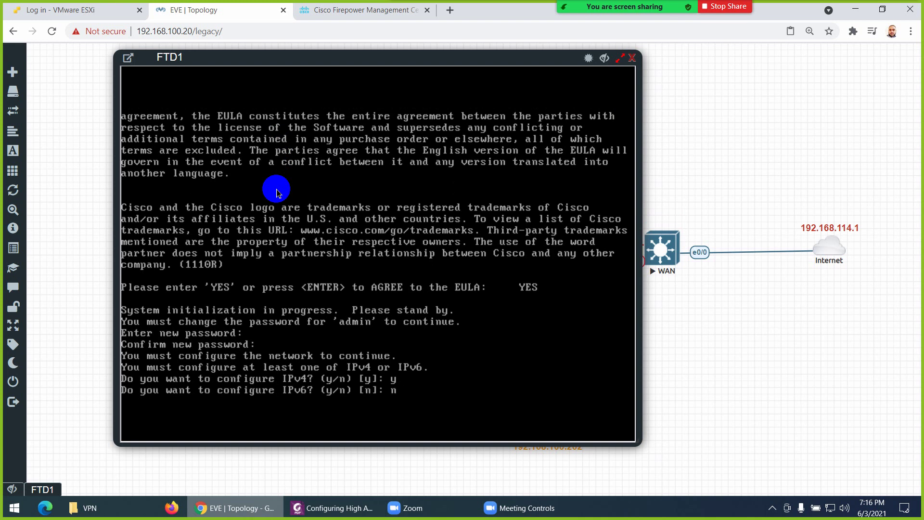
key(Return)
key(Return)
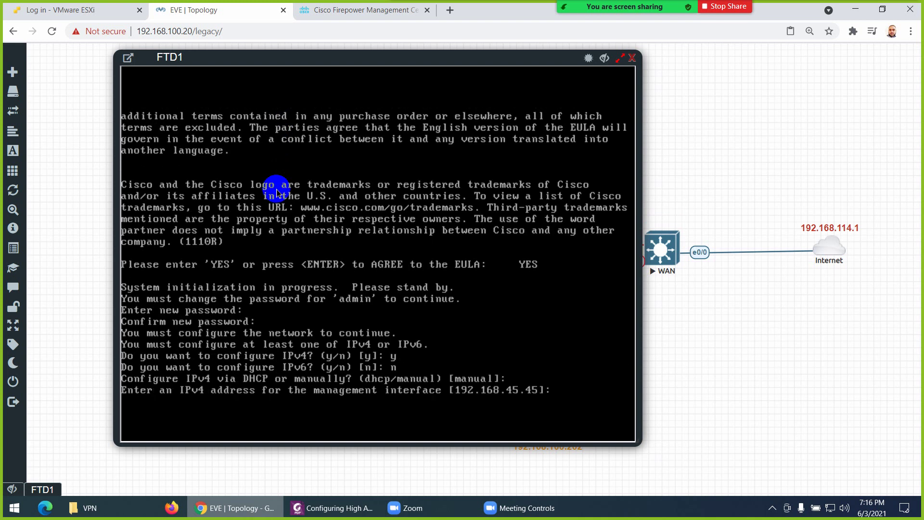
text(192.168.100.201)
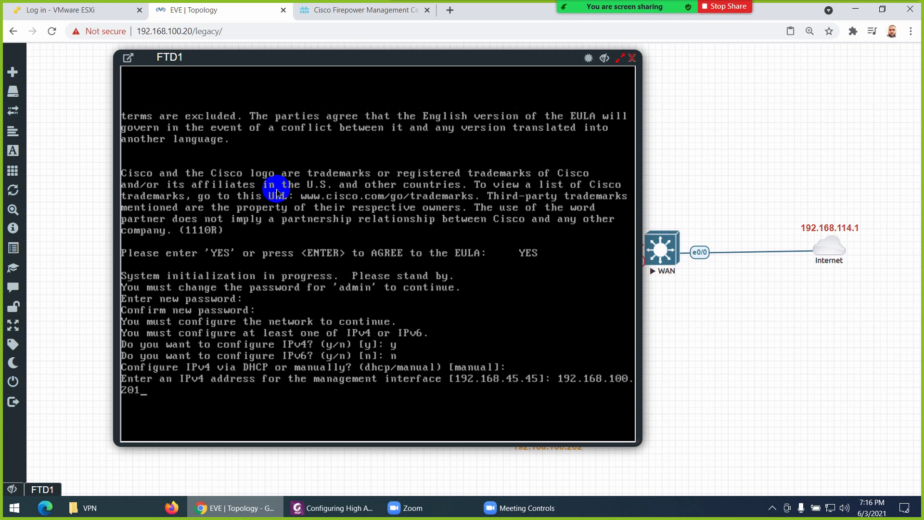
drag(268, 58, 317, 39)
key(Return)
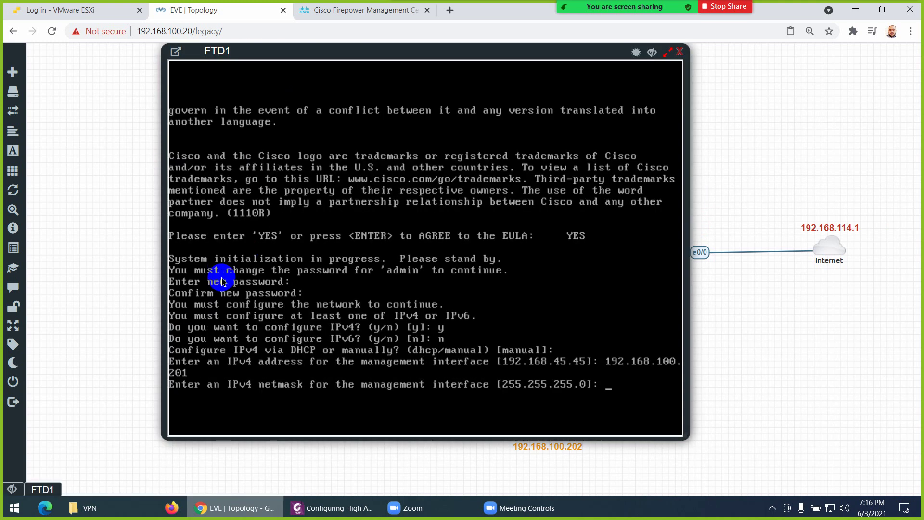
key(Return)
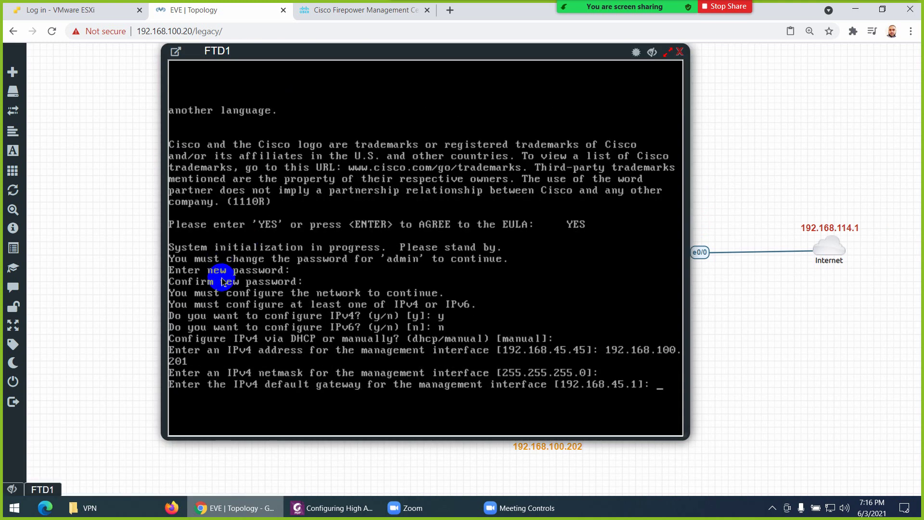
text(192.168.)
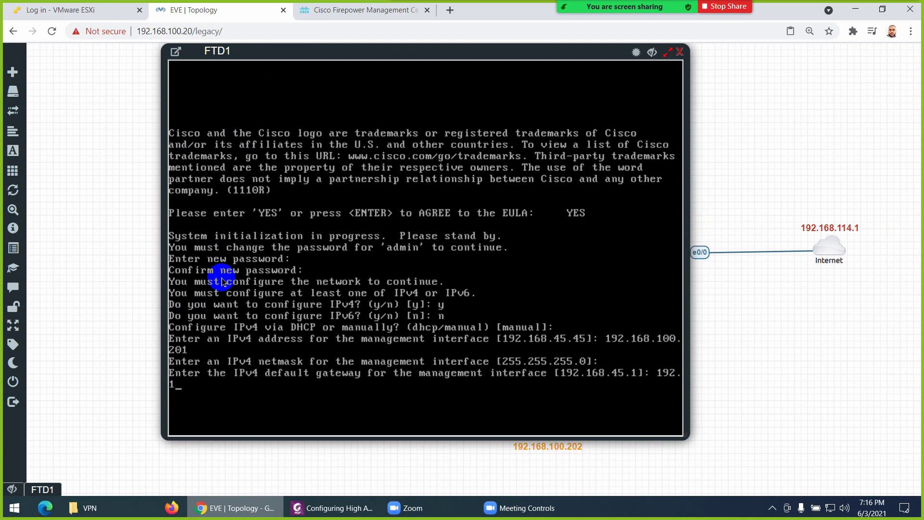
text(100.1)
key(Return)
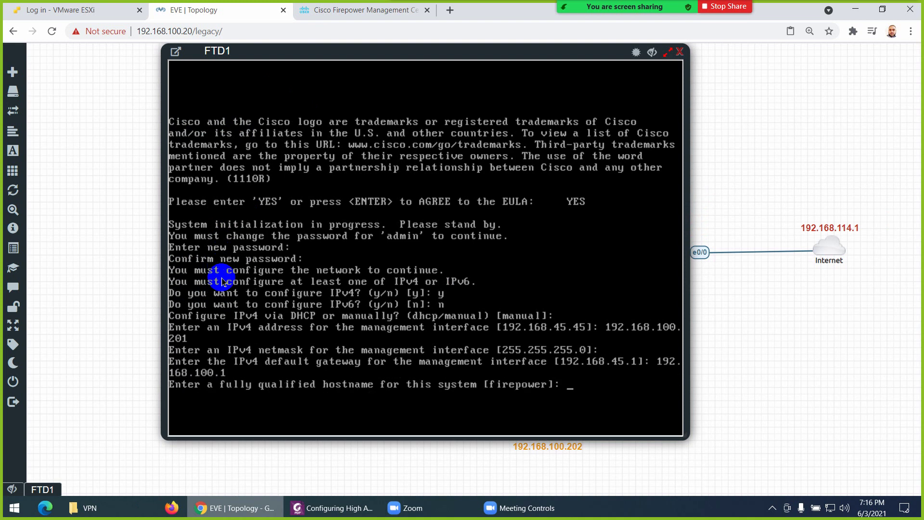
Set hostname FTD1, DNS 8.8.8.8, no search domains, and decline local management
text(FTD1)
key(Return)
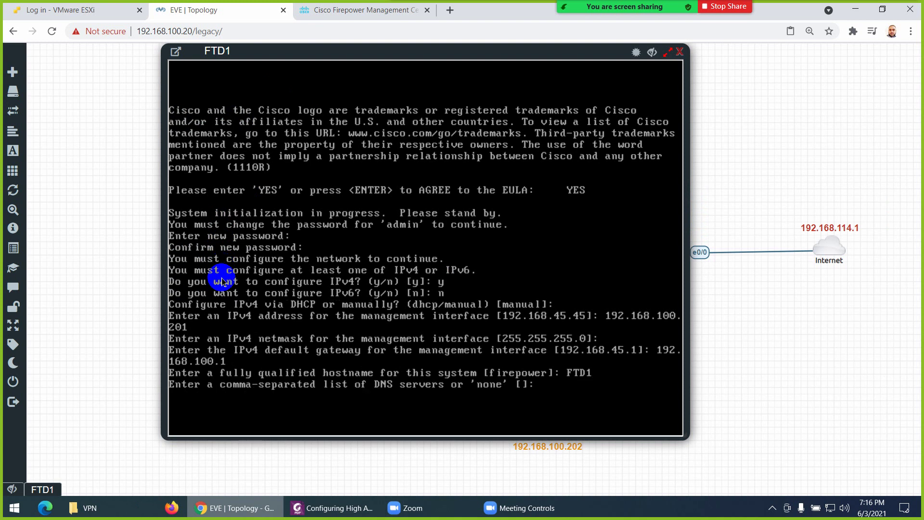
key(Return)
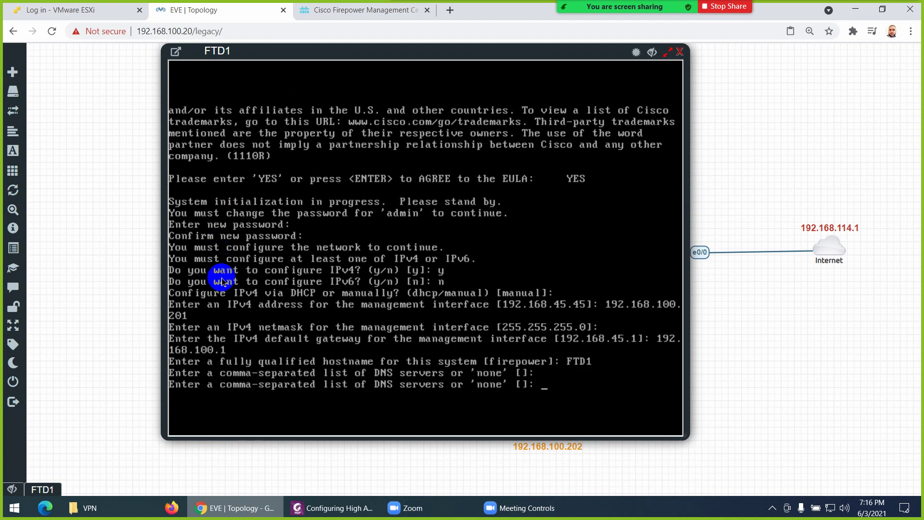
text(8.8.8.8)
key(Return)
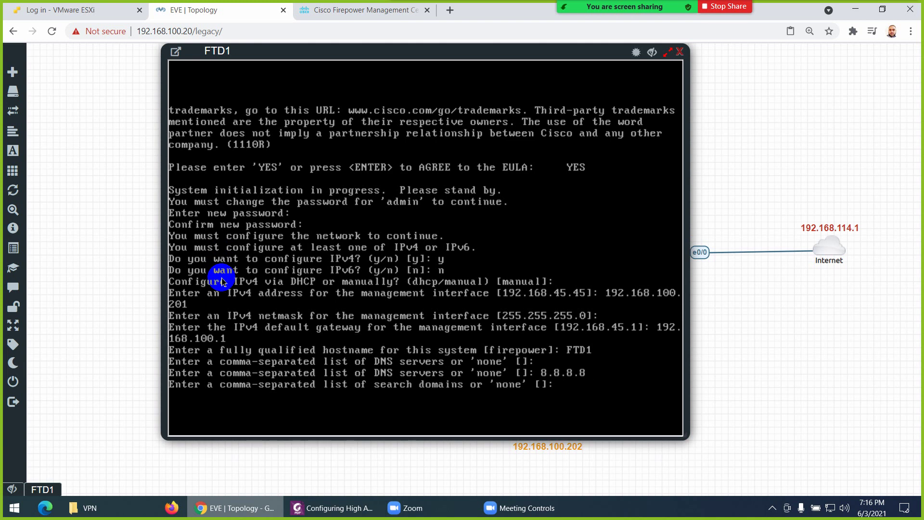
key(Return)
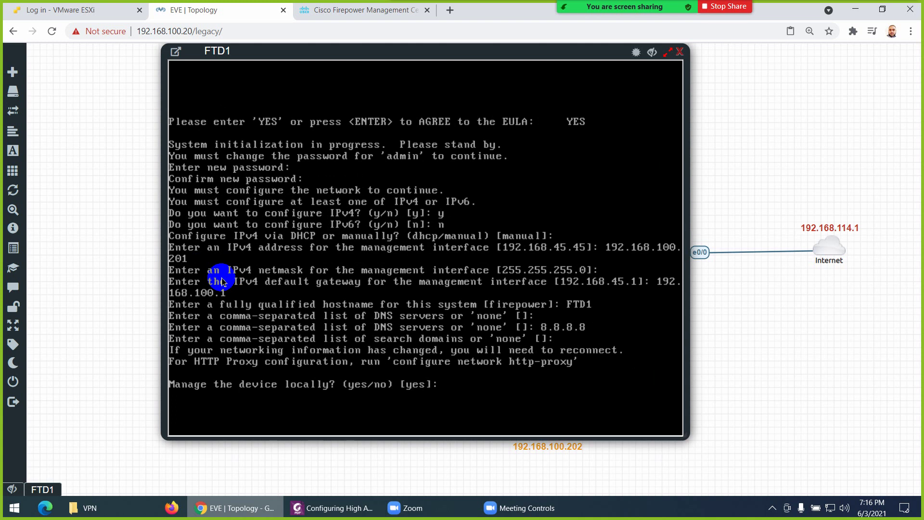
text(no)
key(Return)
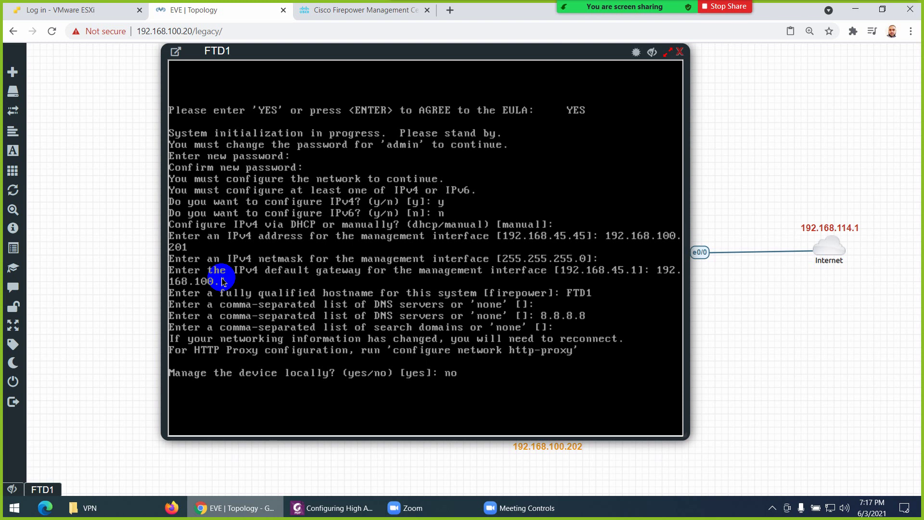
Keep FTD1 in the default routed firewall mode and close its console
key(Return)
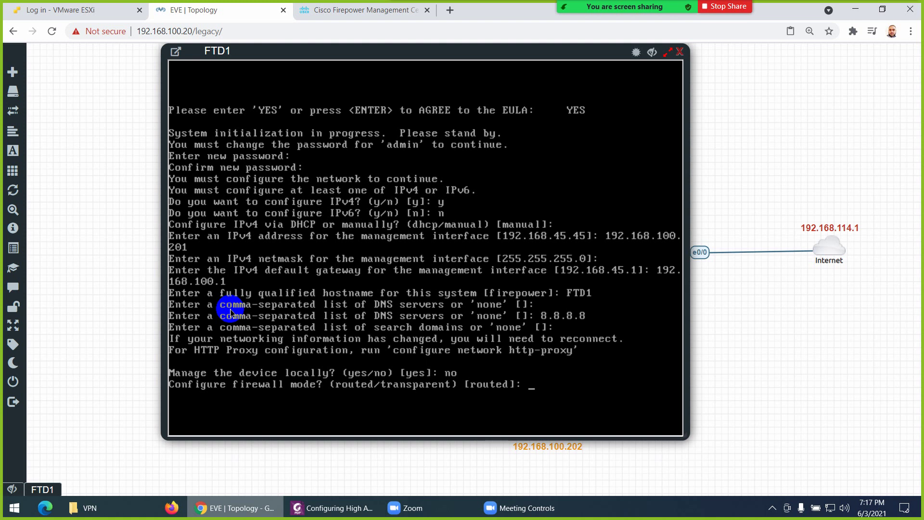
key(Return)
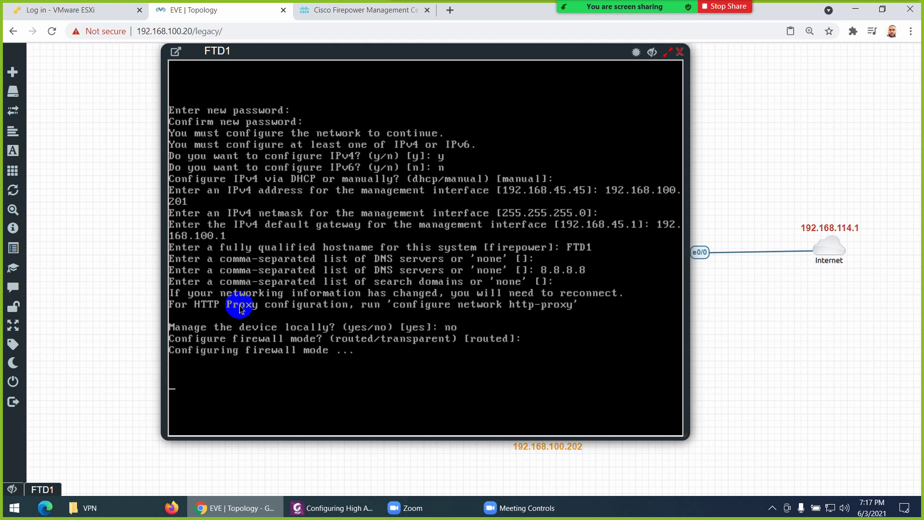
click(679, 52)
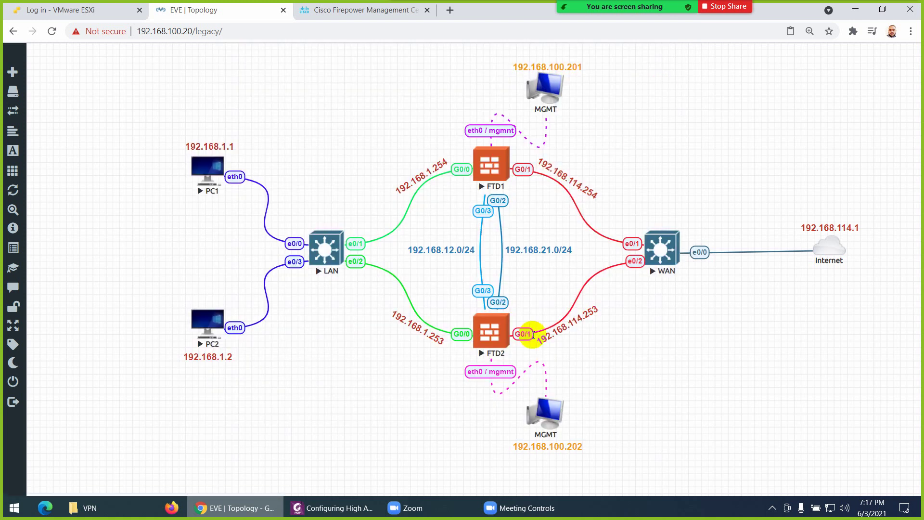
Open FTD2's console and log in as admin
click(488, 330)
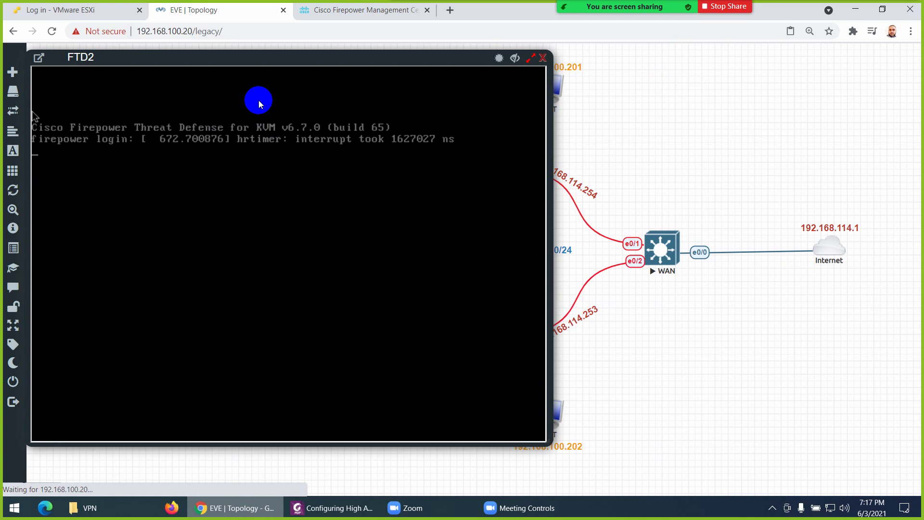
drag(262, 58, 384, 79)
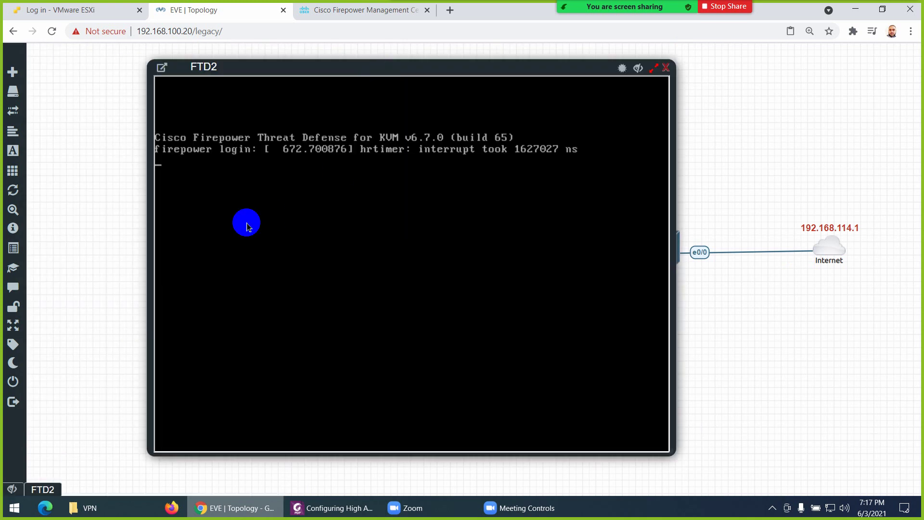
key(Return)
text(admin)
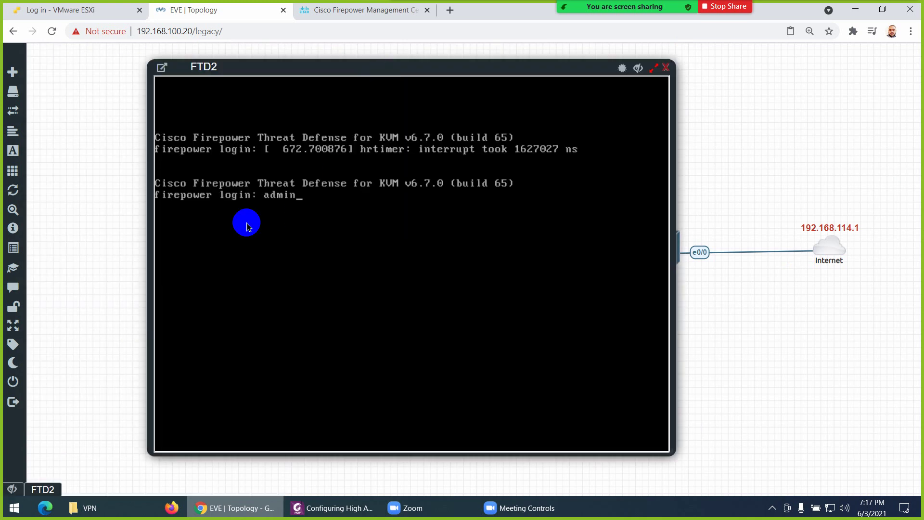
key(Return)
key(Return)
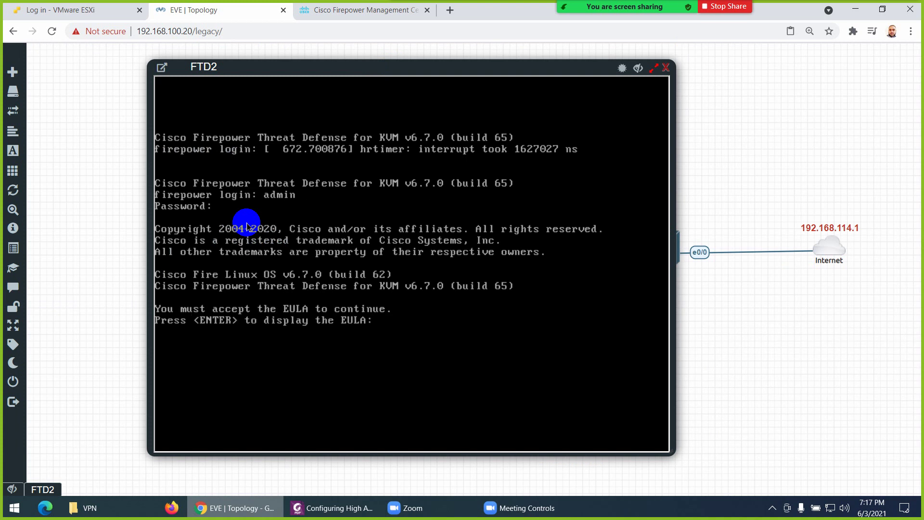
Accept FTD2's EULA with YES and set and confirm a new admin password
key(Return)
key(Return)
key(Return)
key(Return)
key(Return)
key(Return)
key(Return)
key(Return)
key(Return)
key(Return)
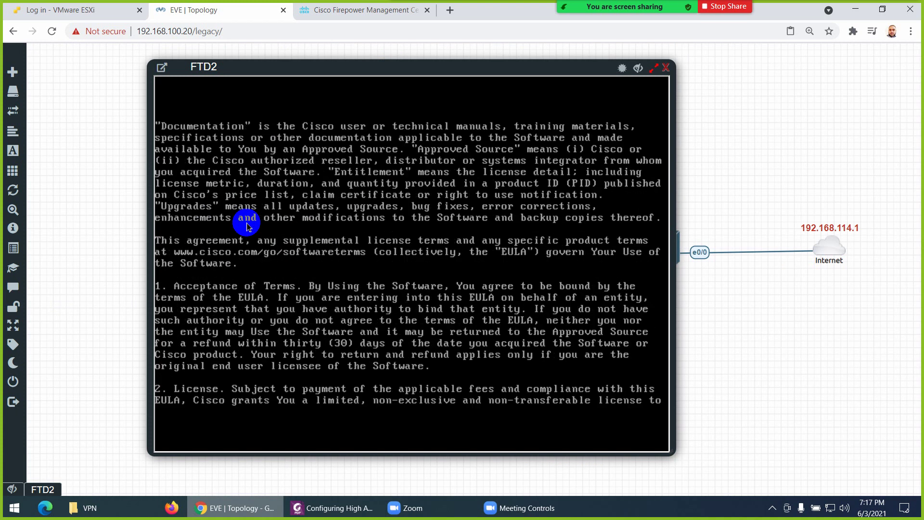
key(Return)
key(Return)
key(Return)
key(Return)
key(Return)
key(Return)
key(Return)
key(Return)
key(Return)
key(Return)
key(Return)
key(Return)
key(Return)
key(Return)
key(Return)
key(Return)
key(Return)
key(Return)
key(Return)
key(Return)
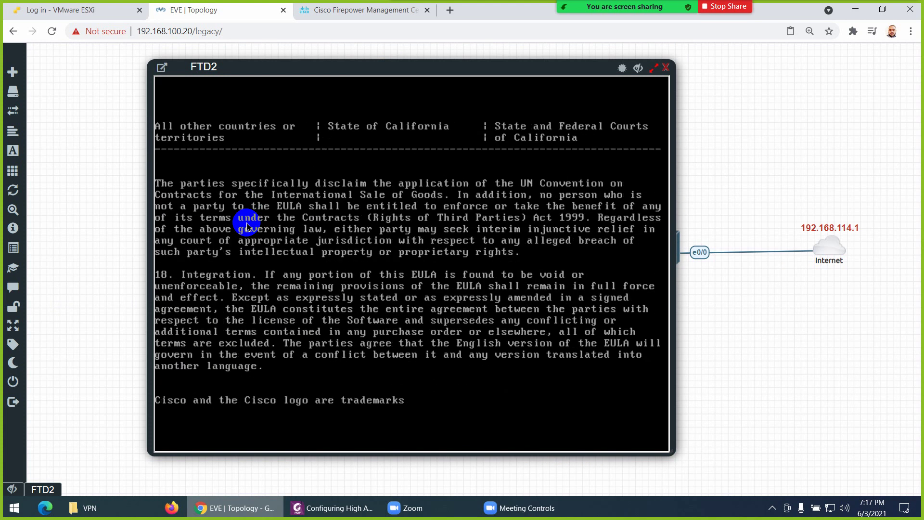
text(YES)
key(Return)
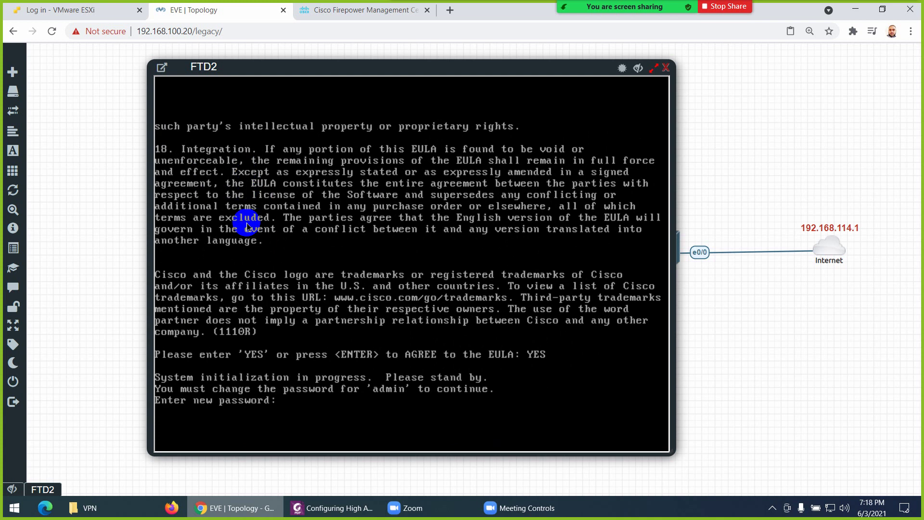
key(Return)
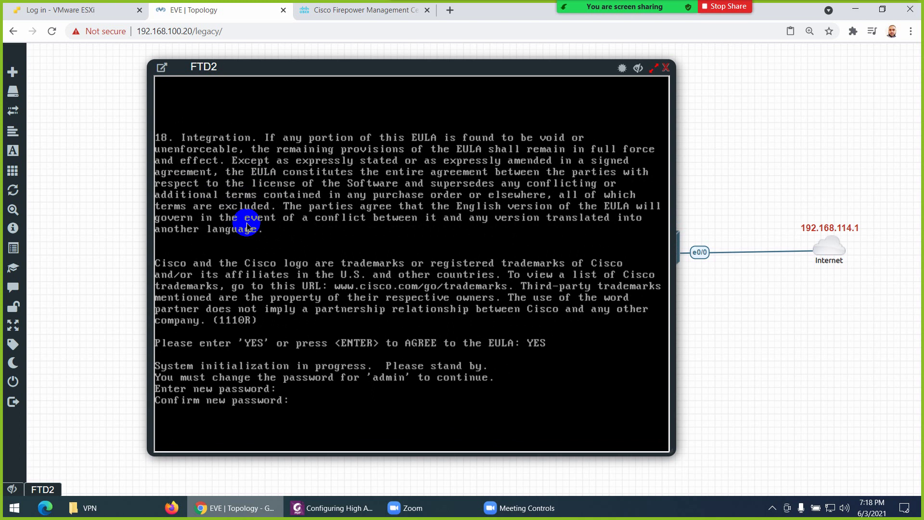
key(Return)
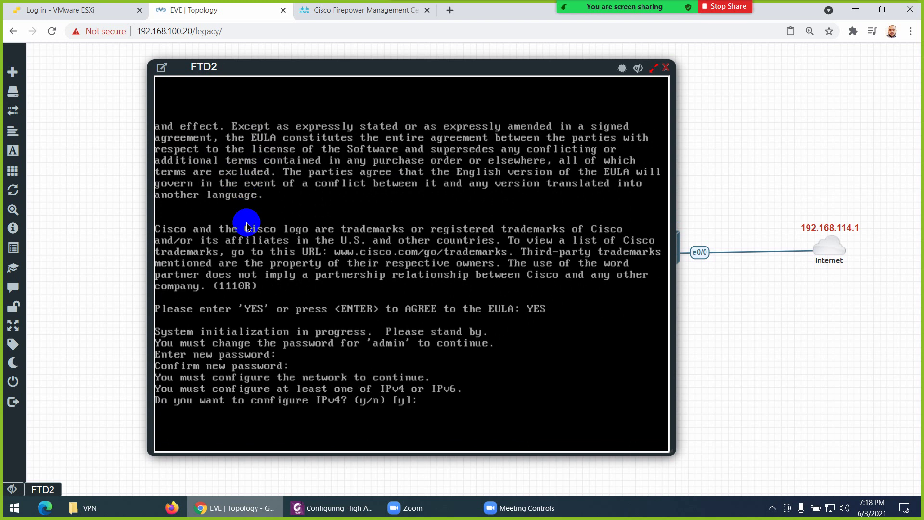
Give FTD2 manual IPv4 192.168.100.202, netmask 255.255.255.0, gateway 192.168.100.1, no IPv6
text(y)
key(Return)
text(n)
key(Return)
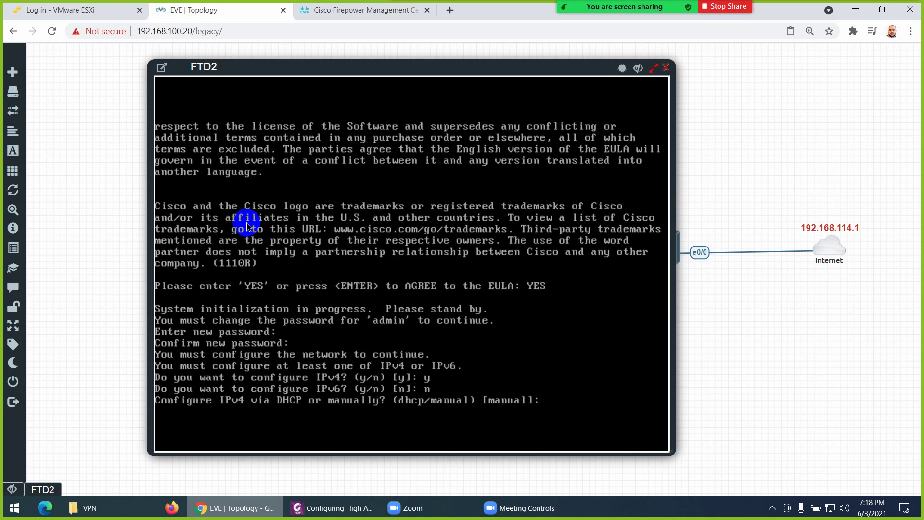
key(Return)
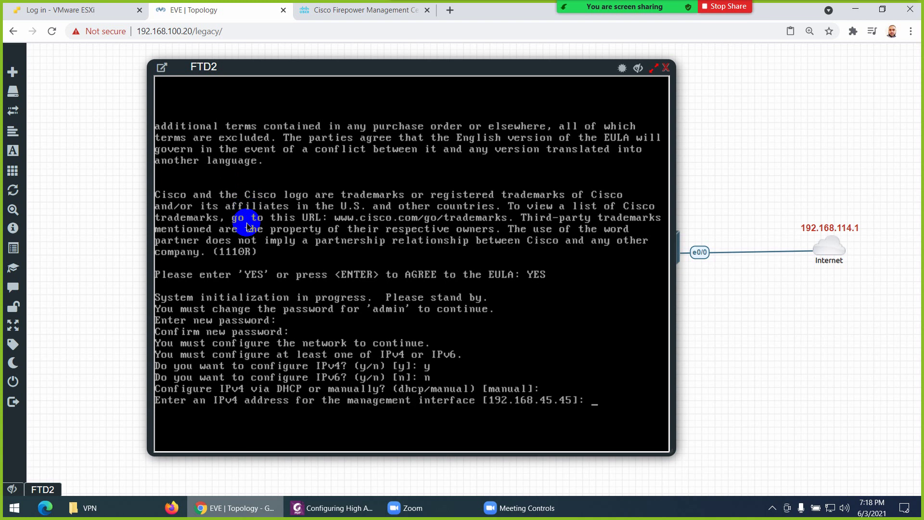
text(192.168.100.202)
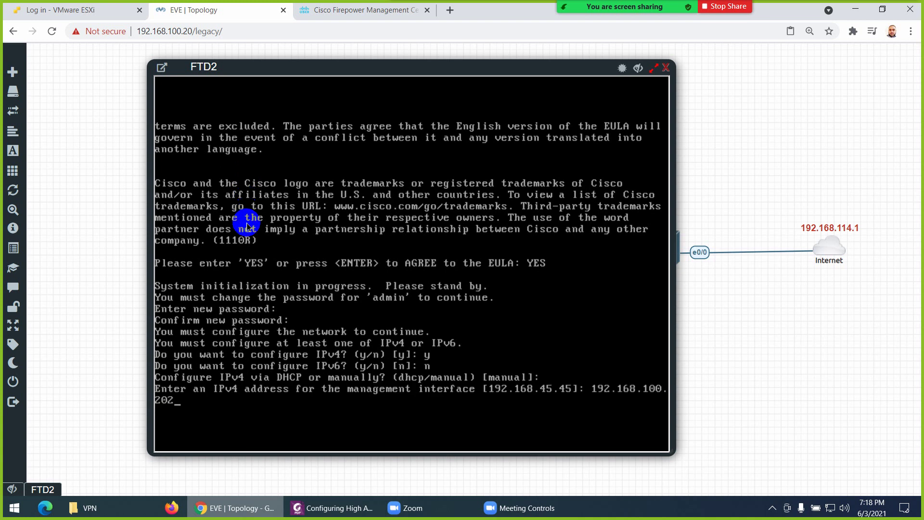
drag(373, 68, 427, 70)
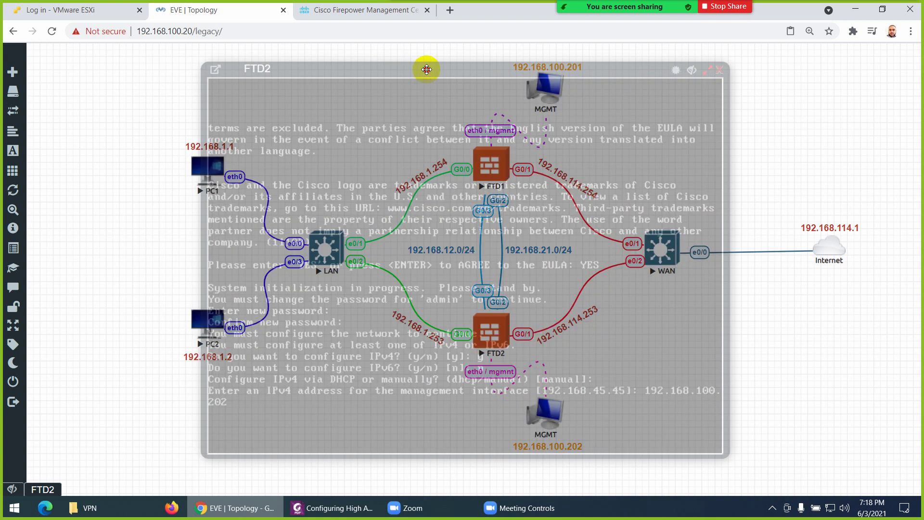
drag(426, 70, 427, 69)
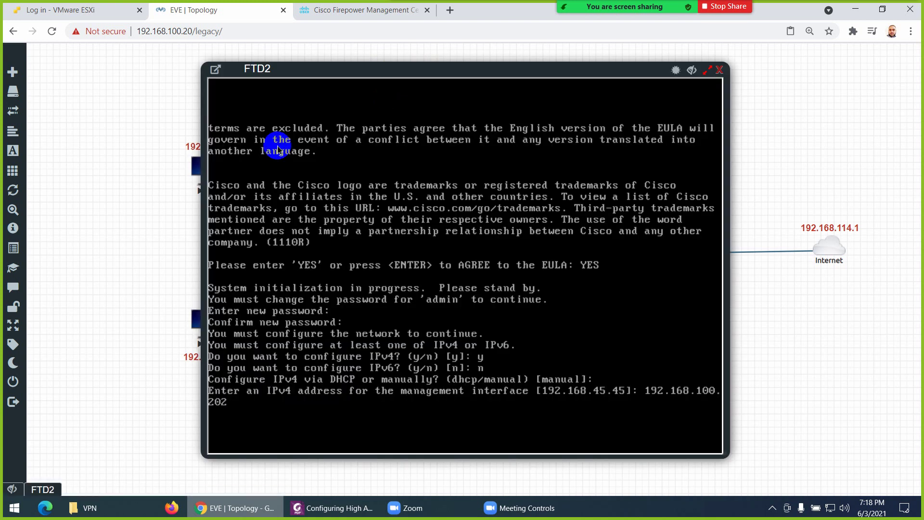
key(Return)
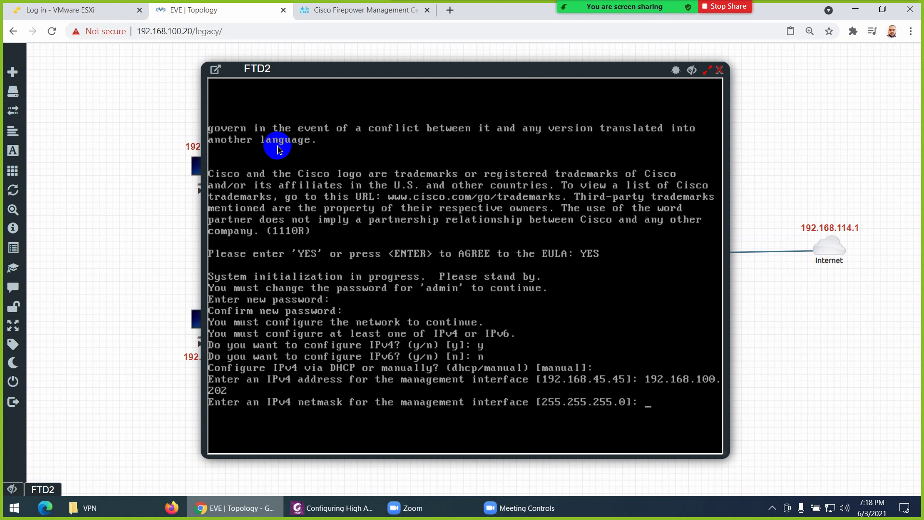
key(Return)
text(192.168.45.1]: 192)
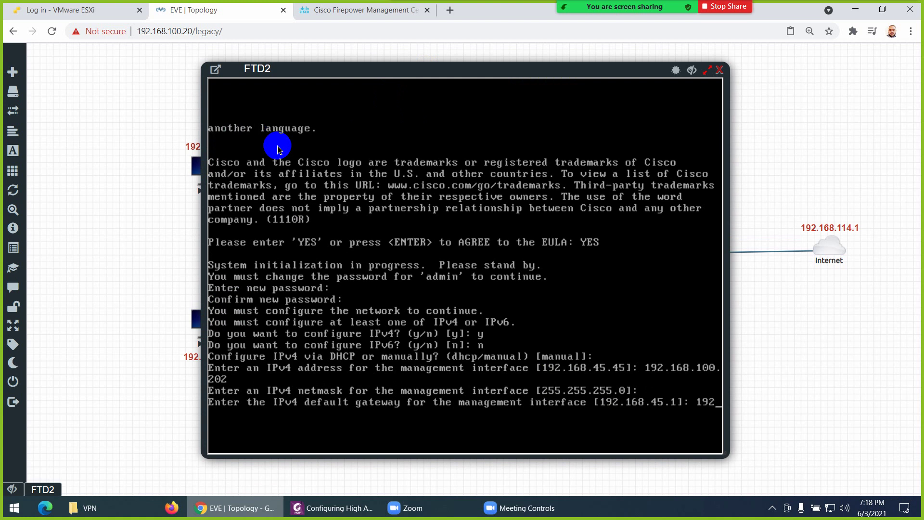
text(.168.100)
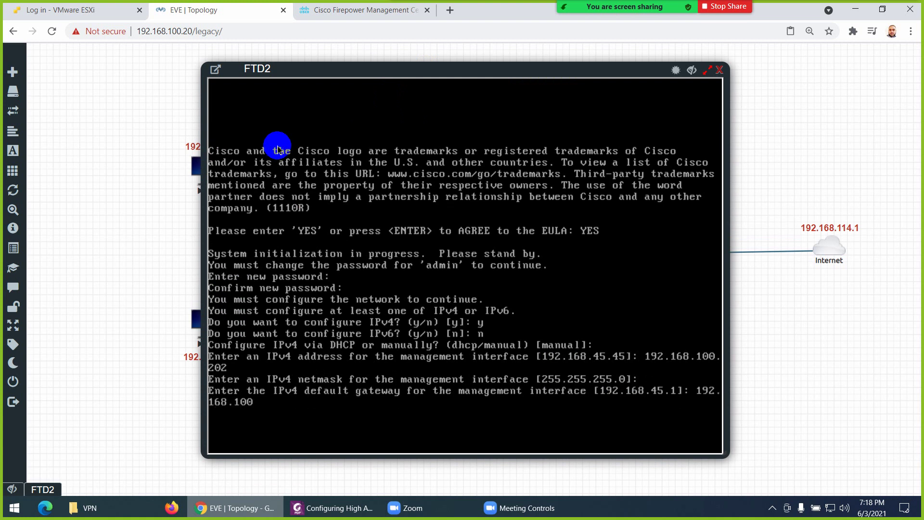
text(.1)
key(Return)
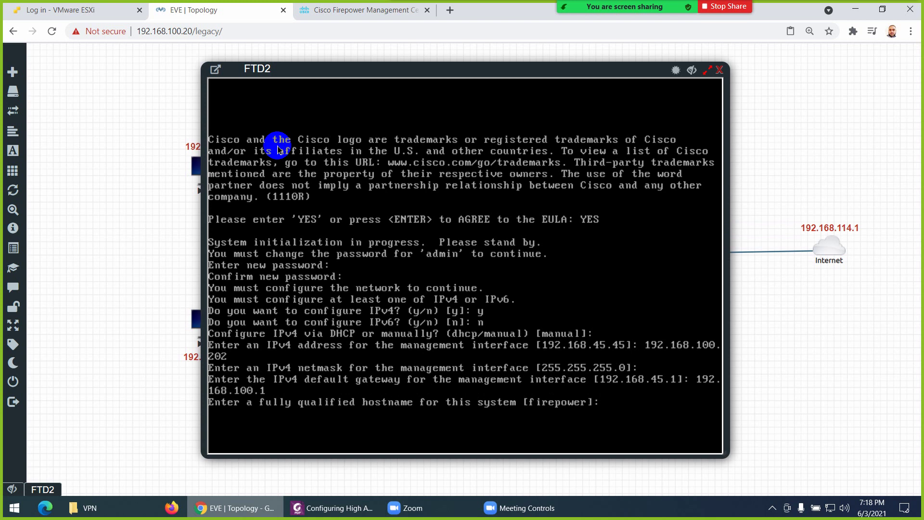
Set FTD2's hostname to FTD2 and DNS to 8.8.8.8, leaving search domains empty
text(FTD2)
key(Return)
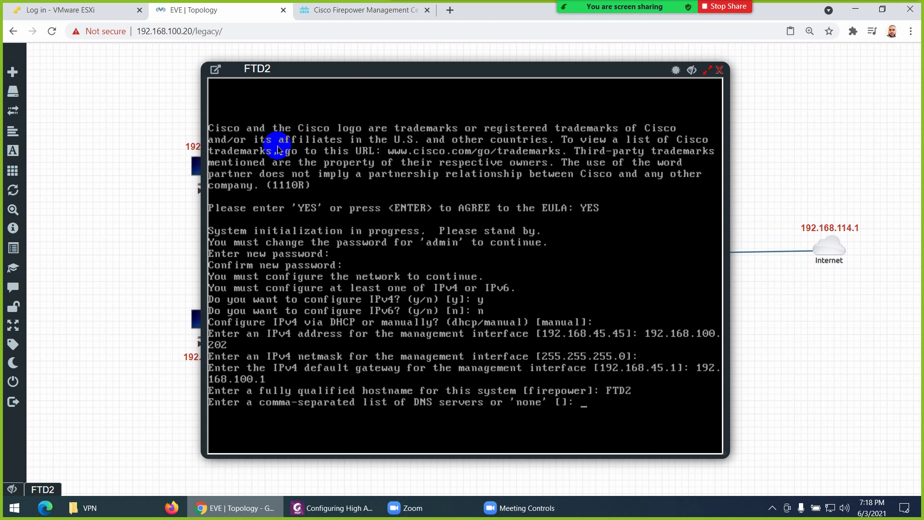
key(Return)
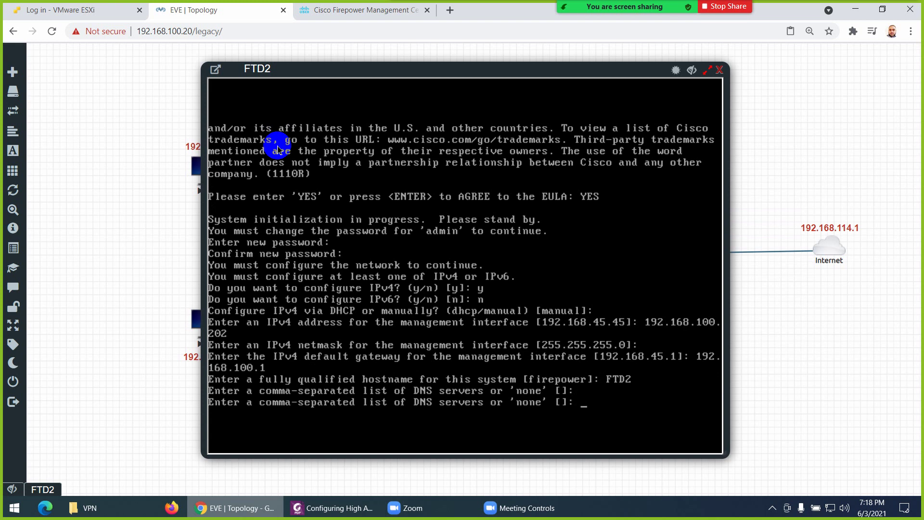
text(8.8.8.8)
key(Return)
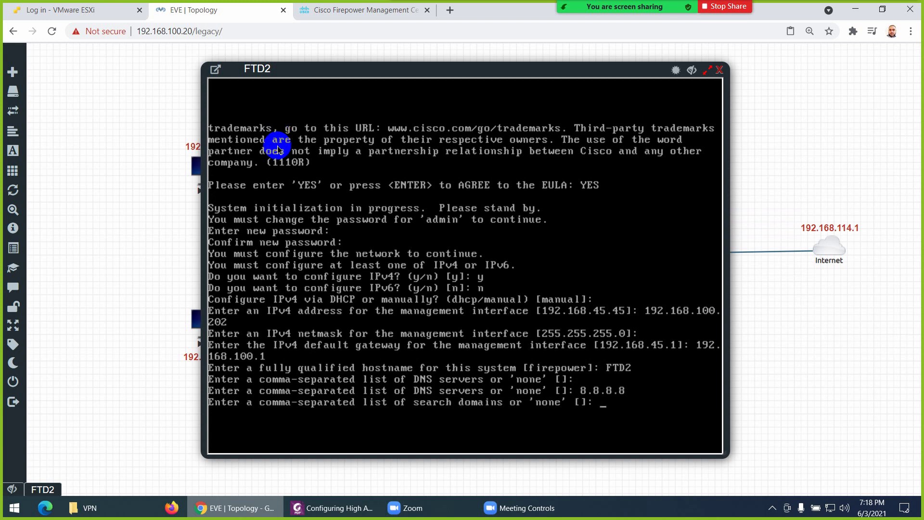
key(Return)
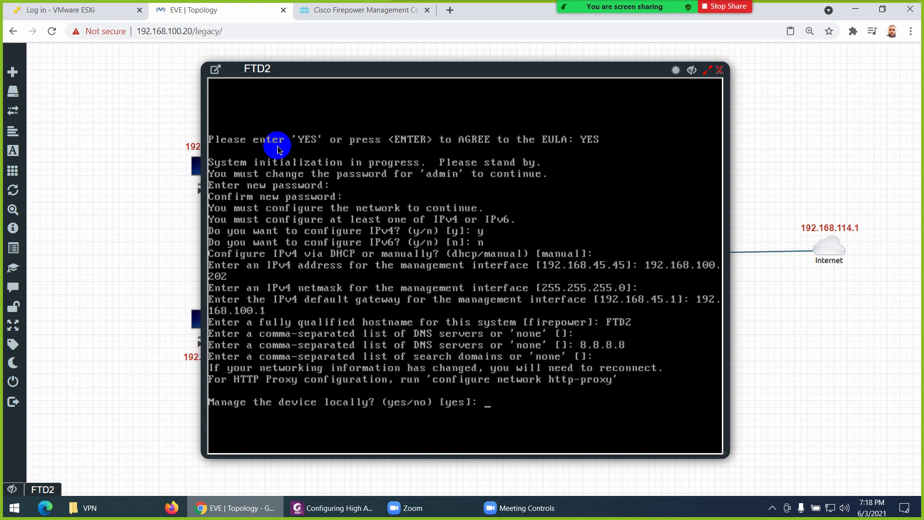
Decline local management on FTD2 and accept the default routed firewall mode
text(no)
key(Return)
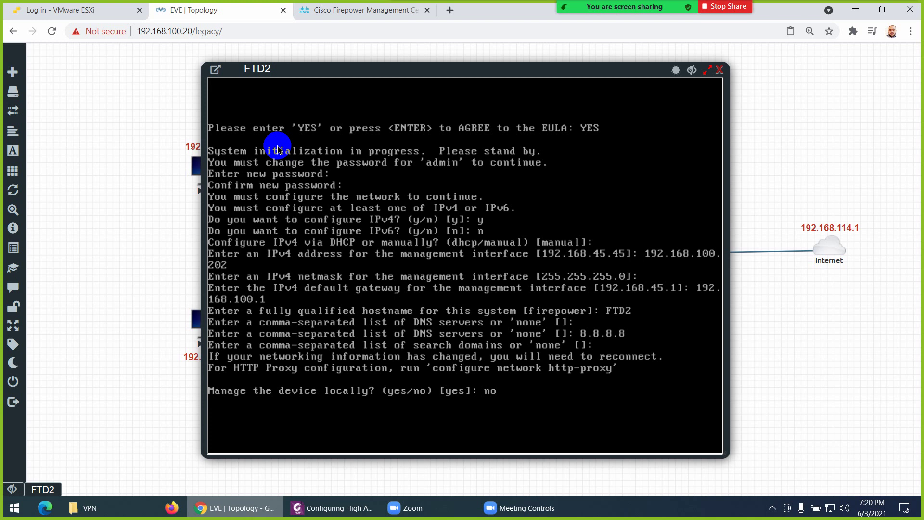
key(Return)
key(Return)
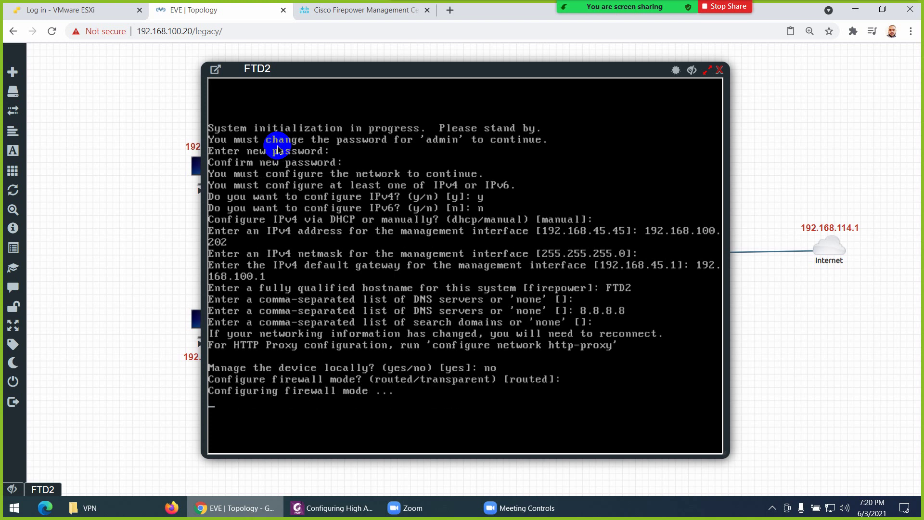
On FTD1, enter 'configure manager add 192.168.100.210' with the registration key, then close the console
click(719, 69)
click(496, 164)
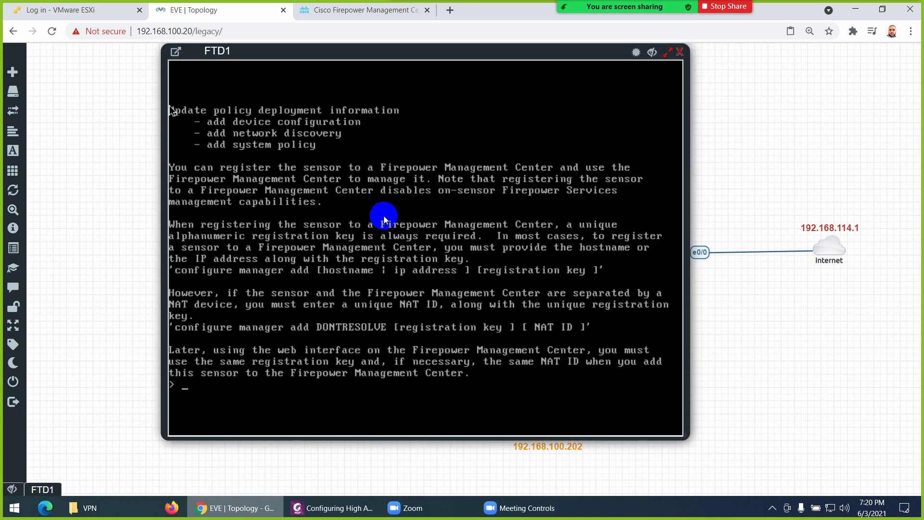
key(ctrl+l)
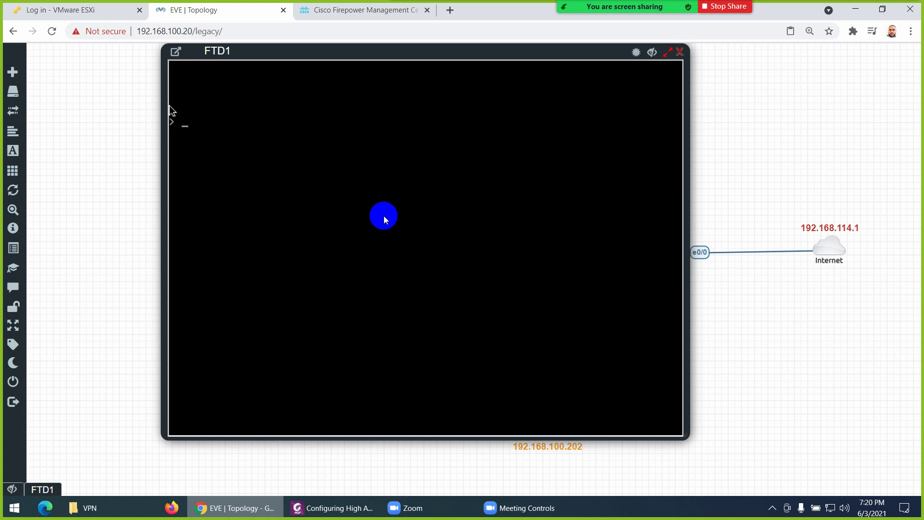
text(configure manager)
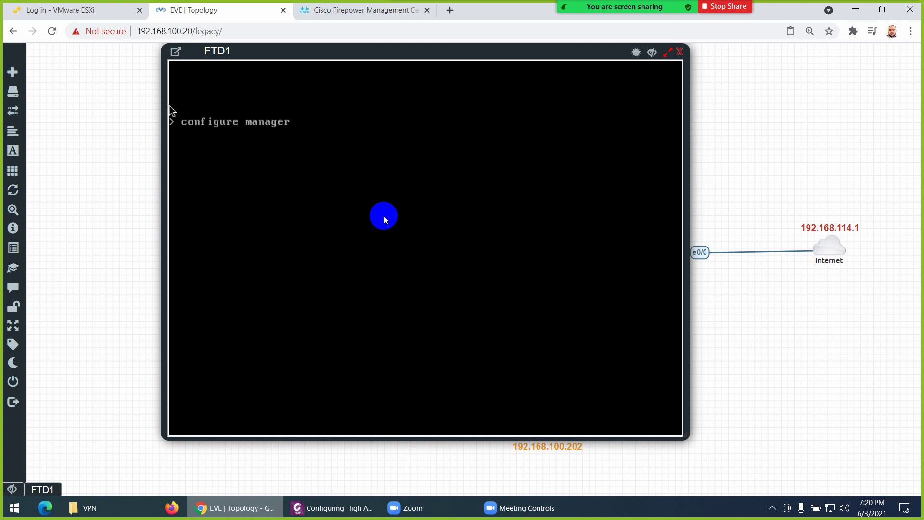
text( add 192.168.100)
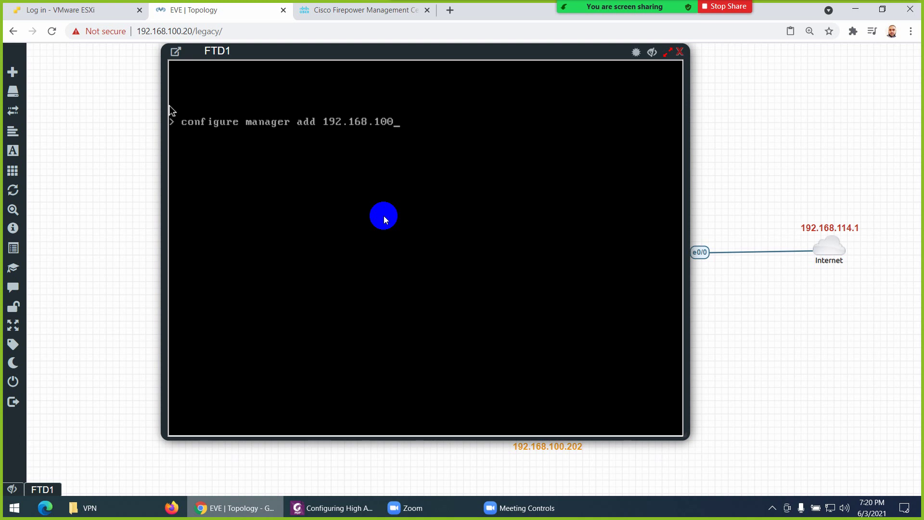
text(.210)
key(BackSpace)
text(10)
click(308, 15)
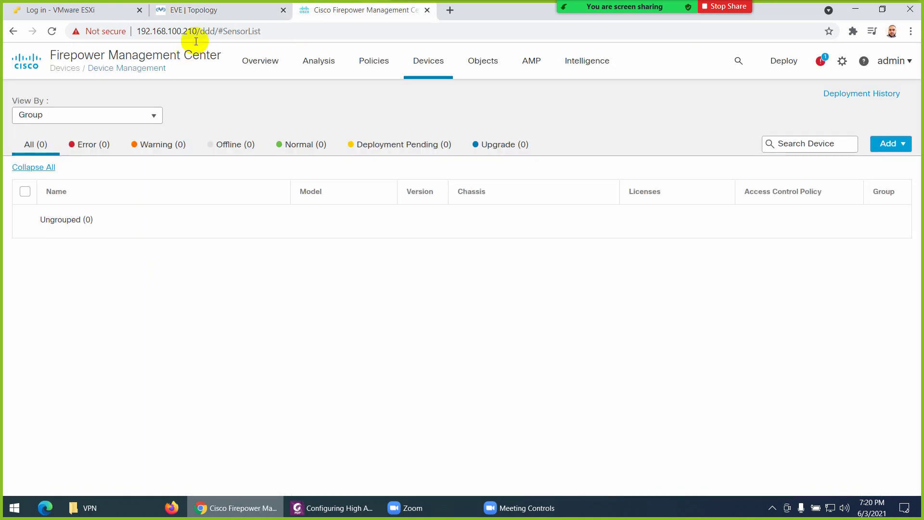
click(194, 6)
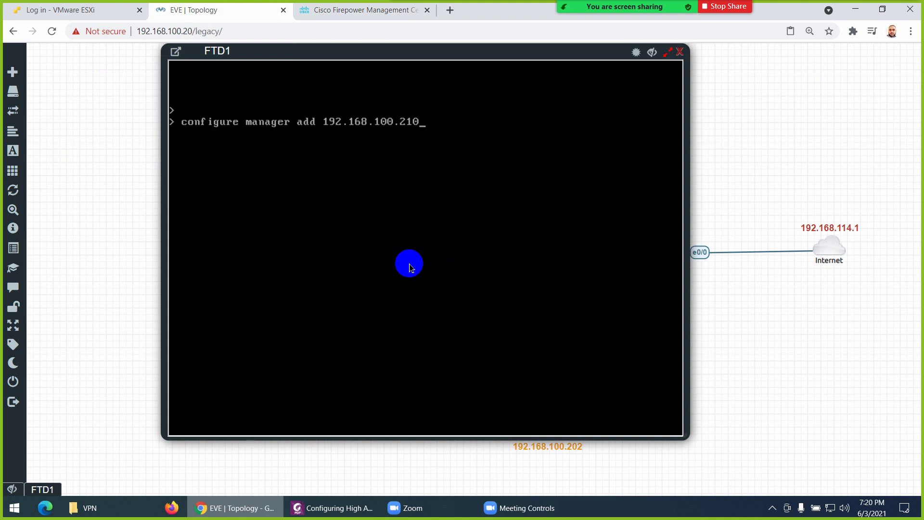
text(cisco)
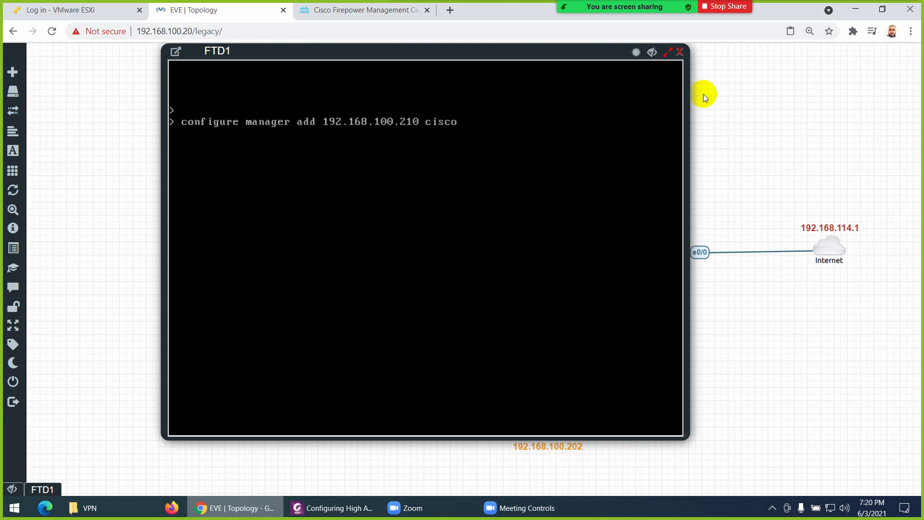
click(684, 52)
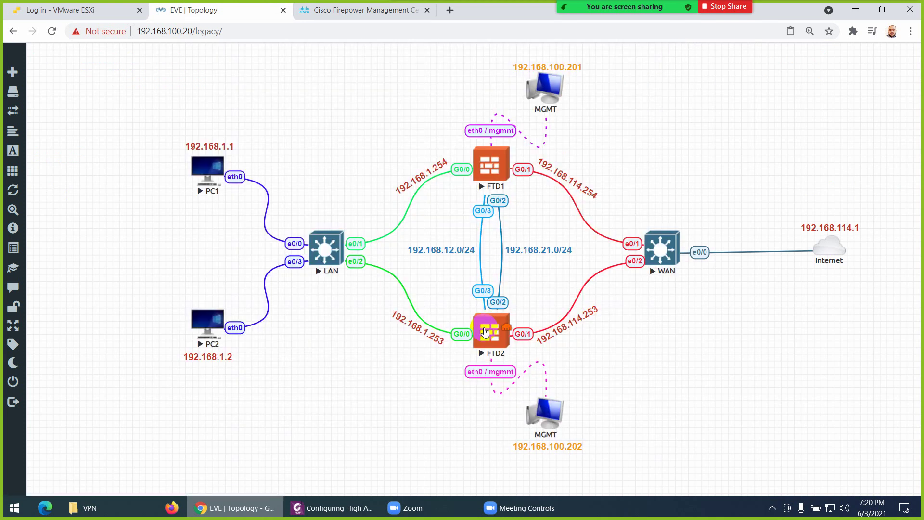
Check FTD2's console, which is still configuring firewall mode, then reopen FTD1's console
click(485, 330)
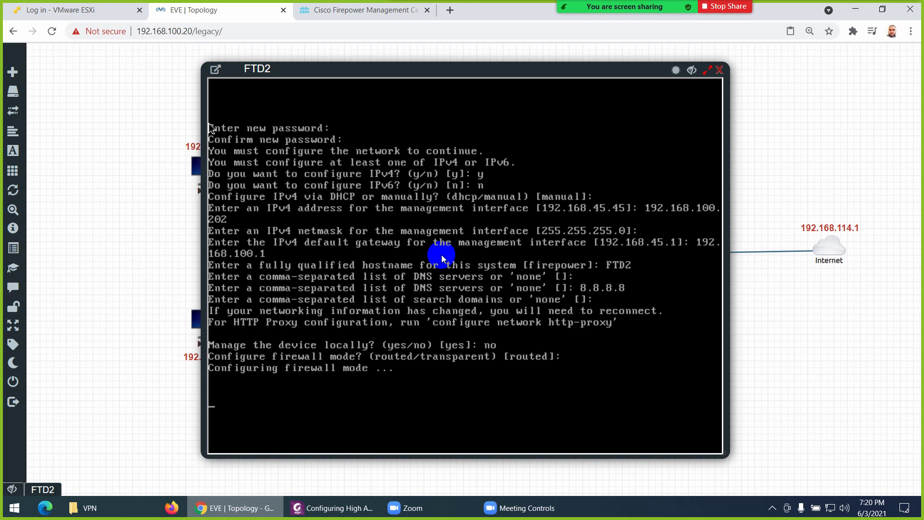
click(719, 70)
click(483, 169)
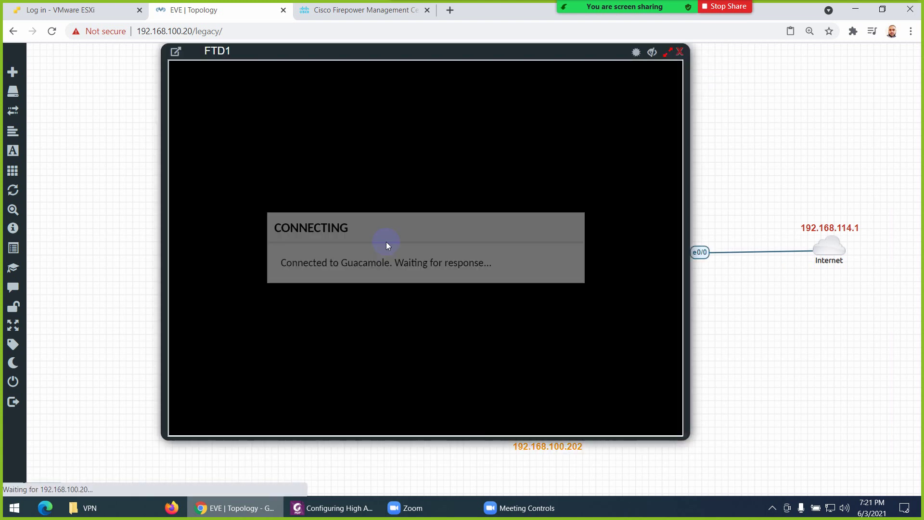
Run 'show managers' on FTD1 to see 192.168.100.210 pending registration, then close the console
text(show)
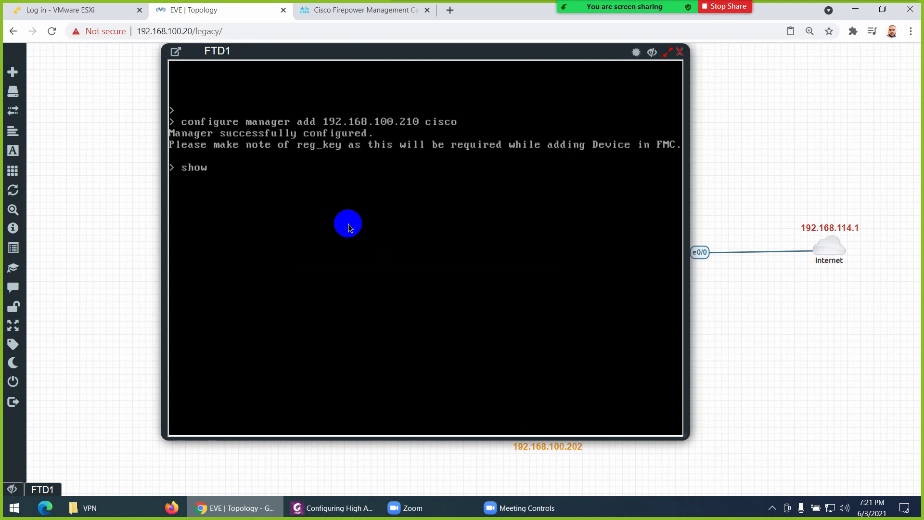
text( managers)
key(Return)
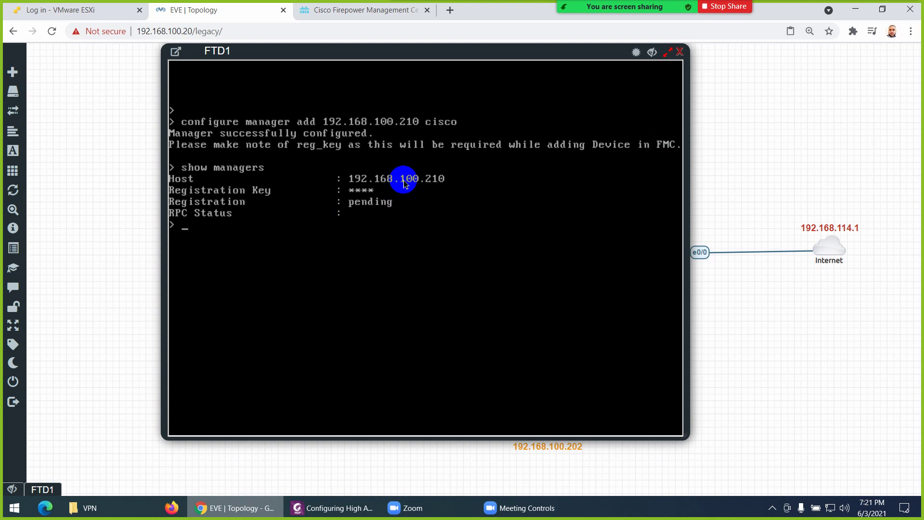
click(680, 51)
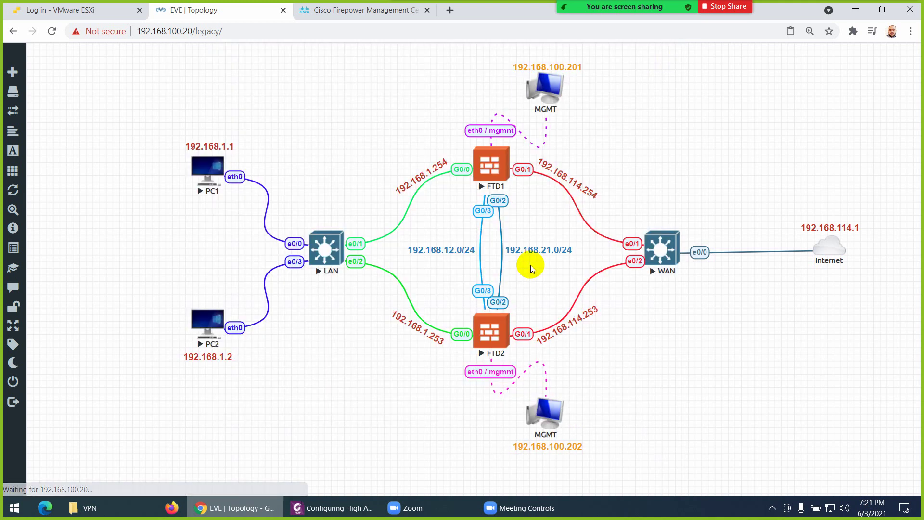
On the FTD2 console, run 'configure manager add 192.168.100.210' with the registration key
click(487, 330)
click(415, 277)
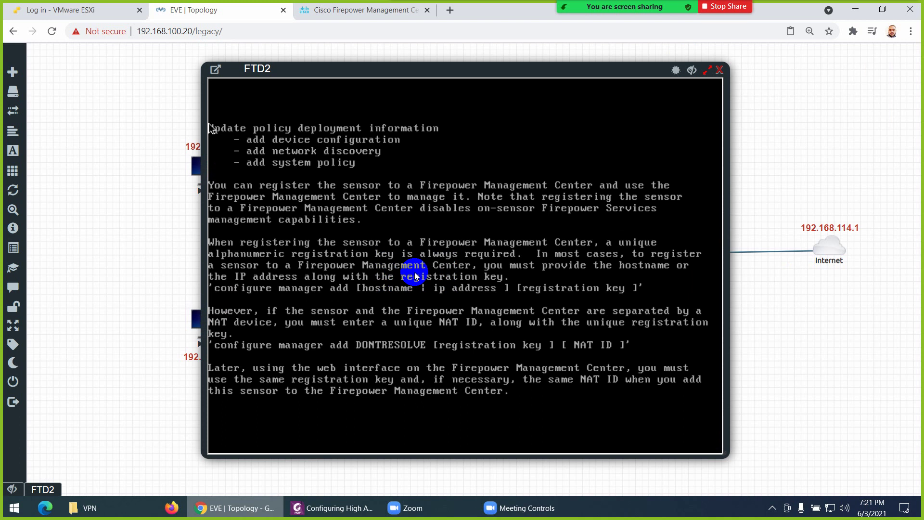
key(Return)
key(Return)
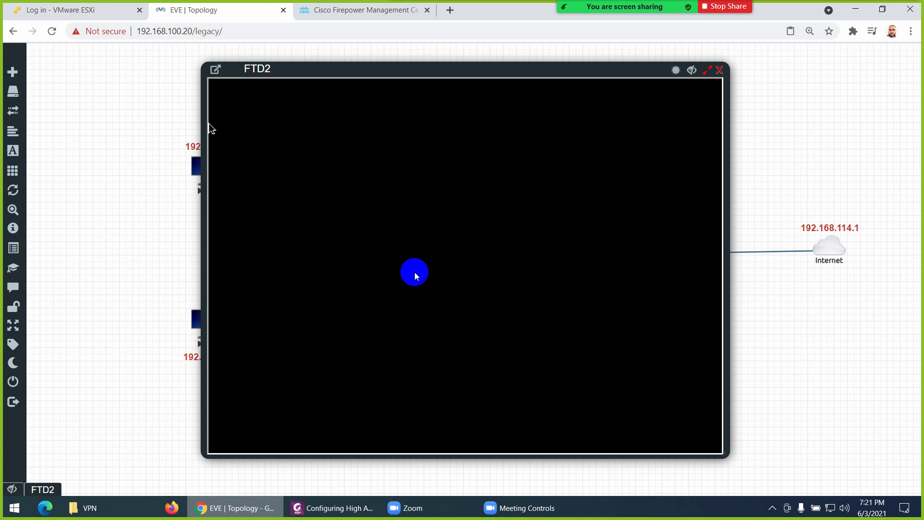
text(configure)
key(Tab)
text(manager)
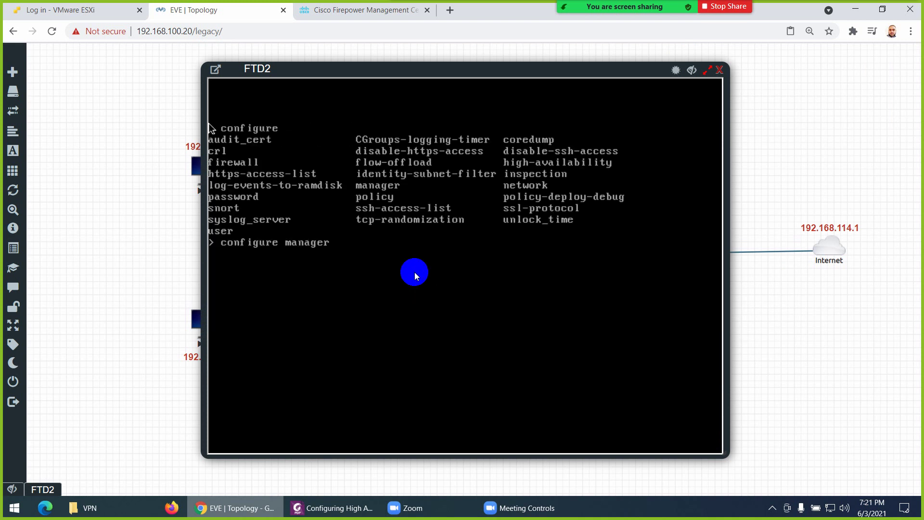
text( add 192.168.100.210 cisco)
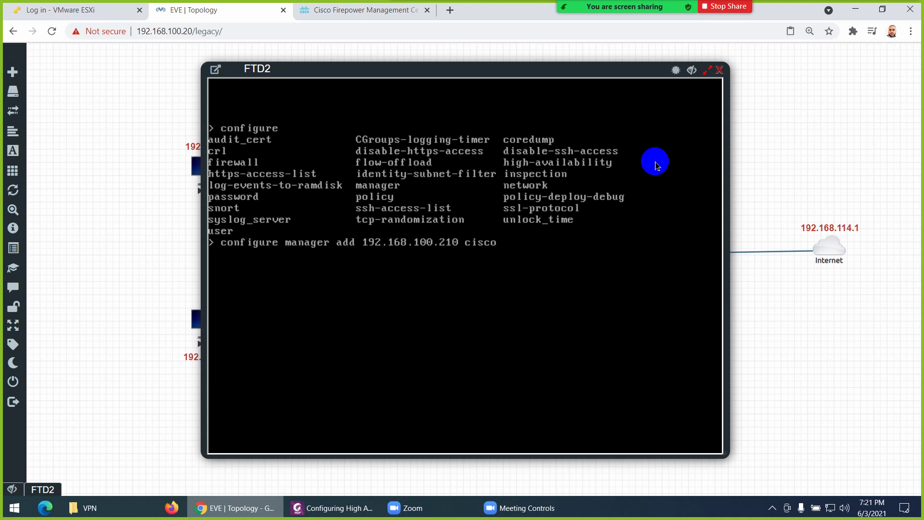
Close the FTD2 console and return to the Firepower Management Center devices page
click(718, 72)
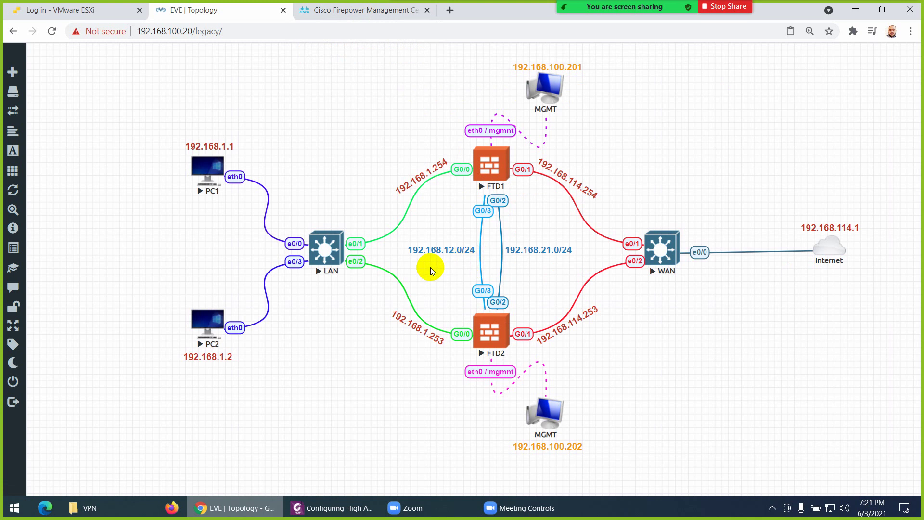
click(499, 187)
click(505, 336)
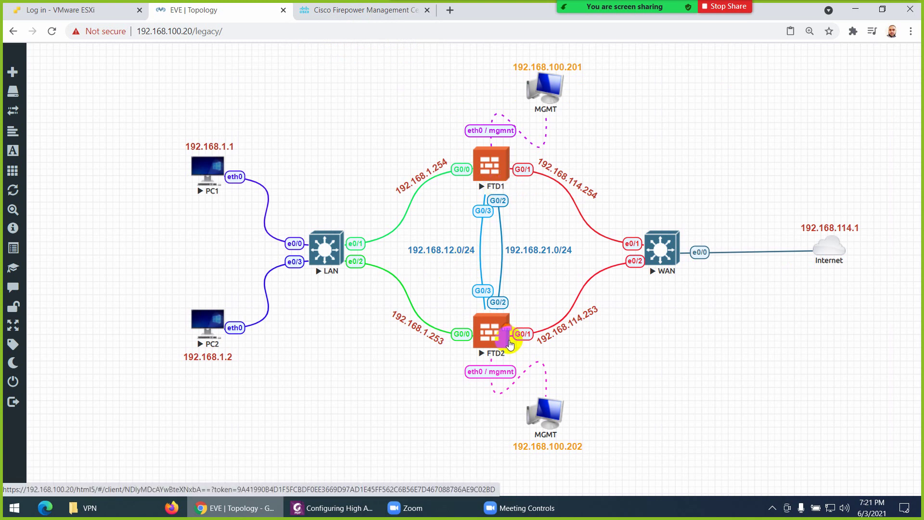
click(342, 18)
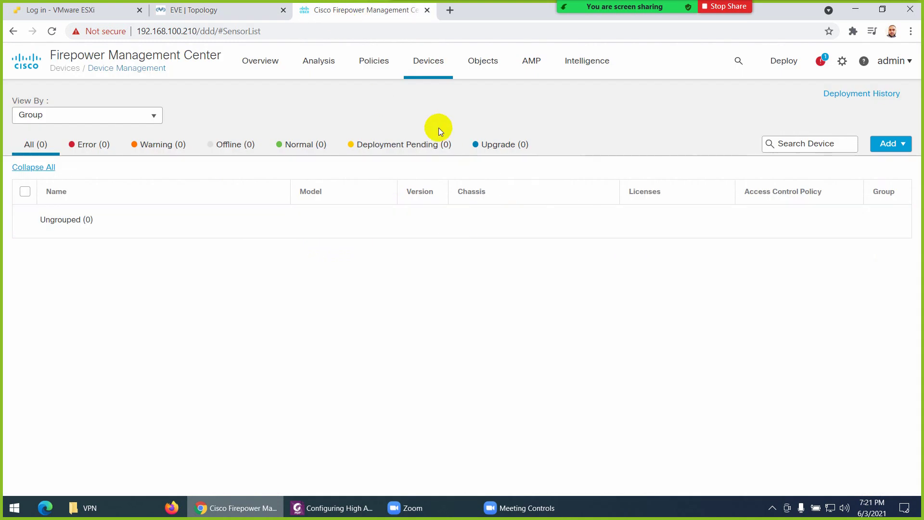
Start adding a device with host 192.168.100.201 and display name FTD1
click(435, 61)
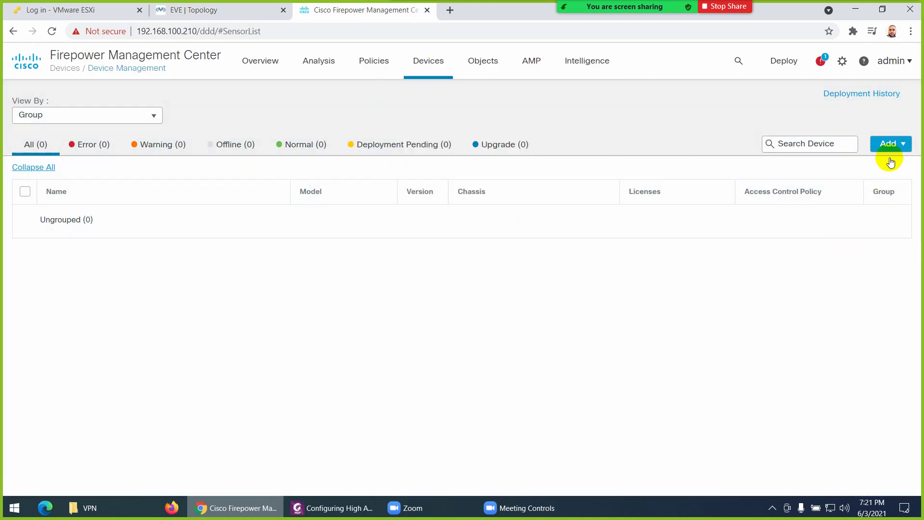
click(891, 144)
click(842, 162)
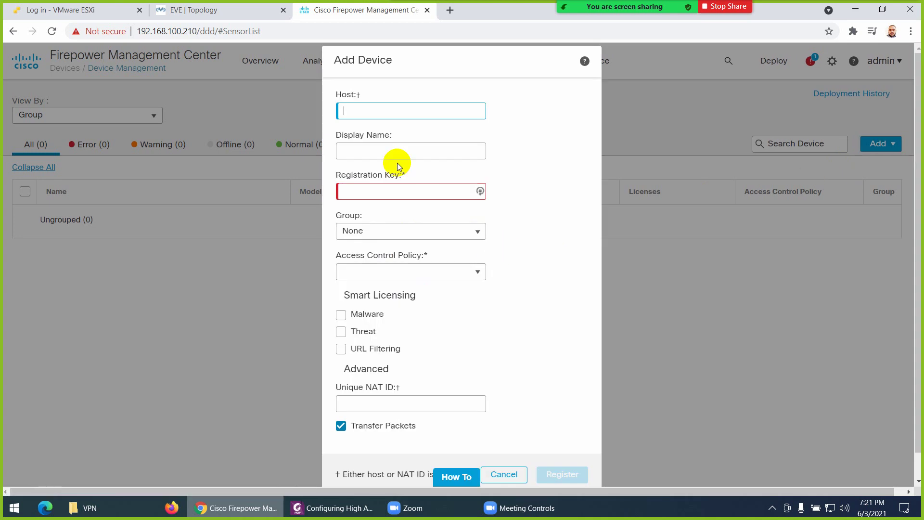
text(192.168.)
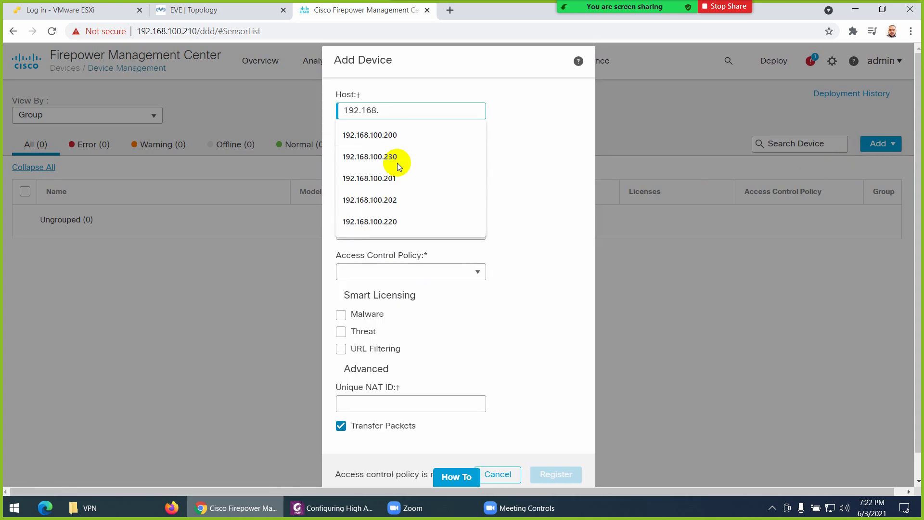
text(100.201)
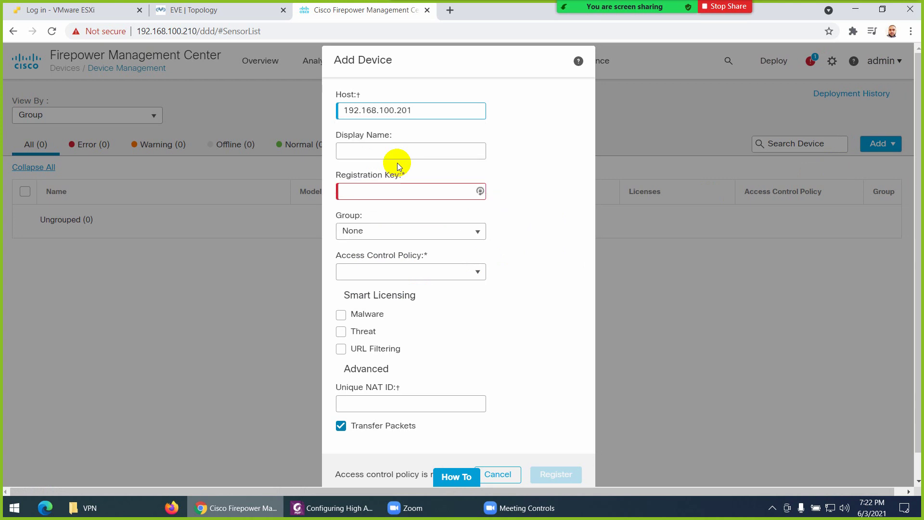
click(392, 154)
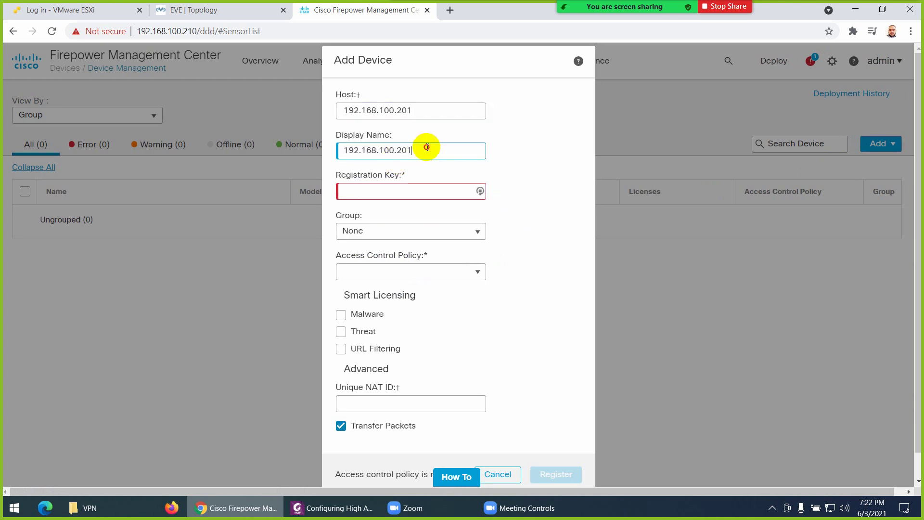
drag(428, 148, 277, 147)
text(F)
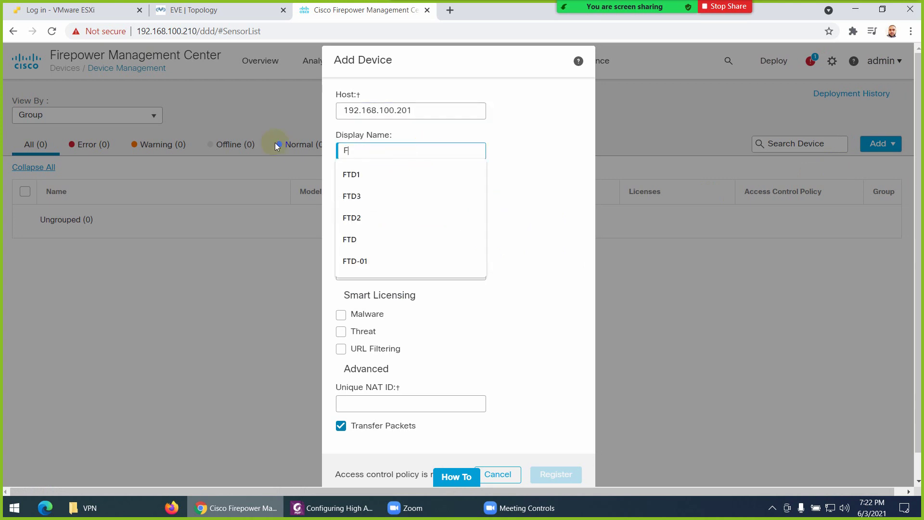
click(353, 175)
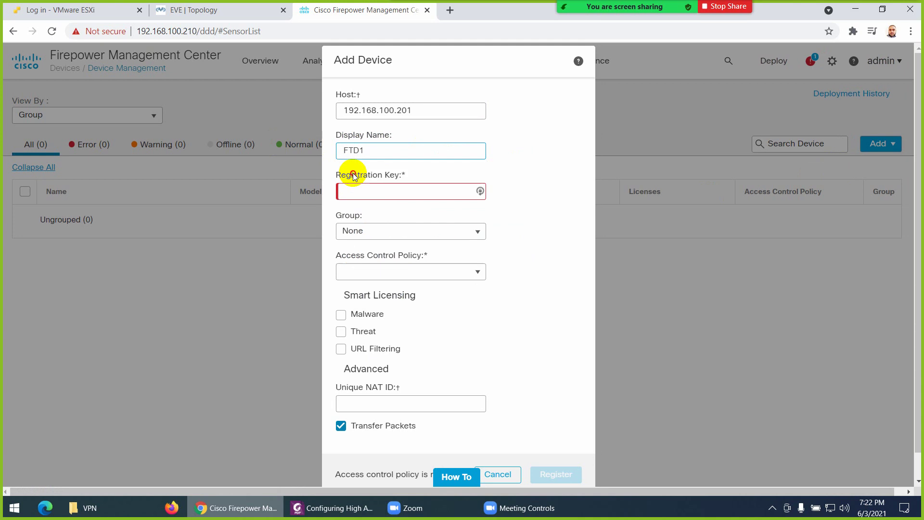
Enter the registration key, apply ACP-Policy, and enable Malware, Threat and URL Filtering licences
click(381, 193)
text(cisco)
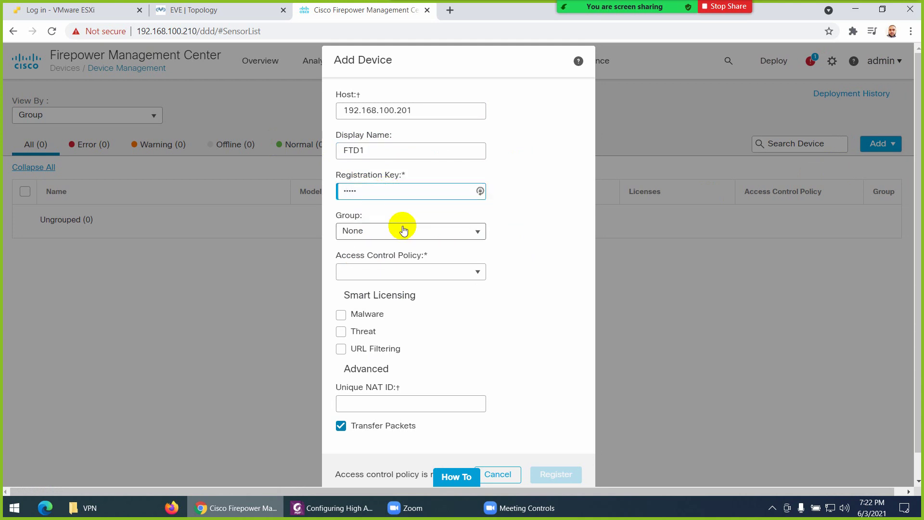
click(394, 270)
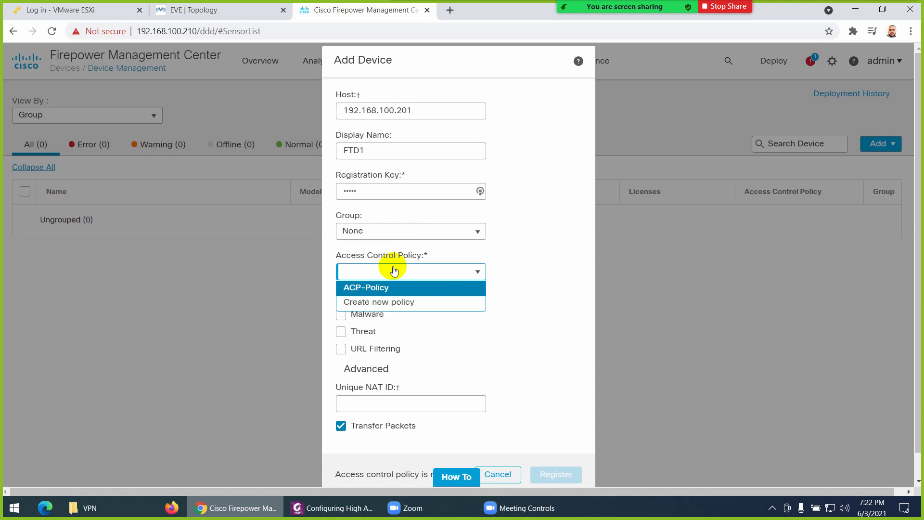
click(380, 288)
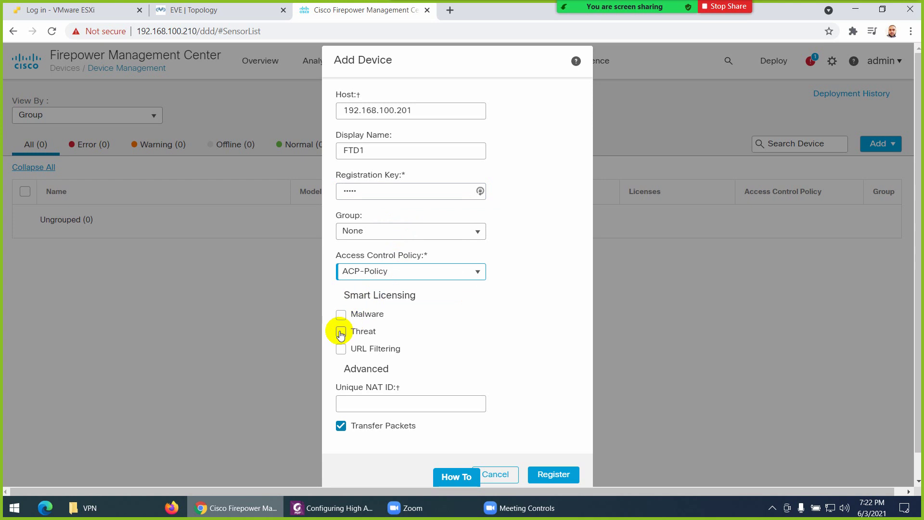
click(341, 316)
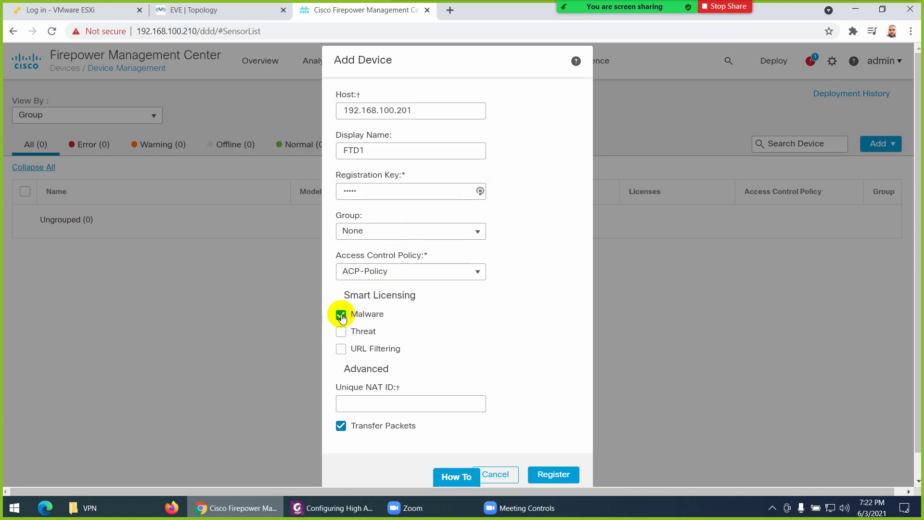
click(340, 331)
click(341, 349)
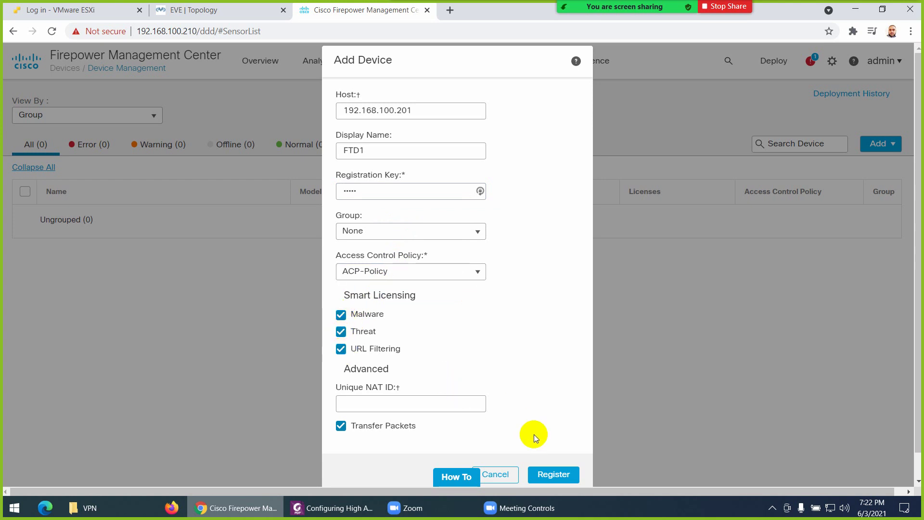
Register FTD1 and close the meeting chat while the device is being added
click(553, 473)
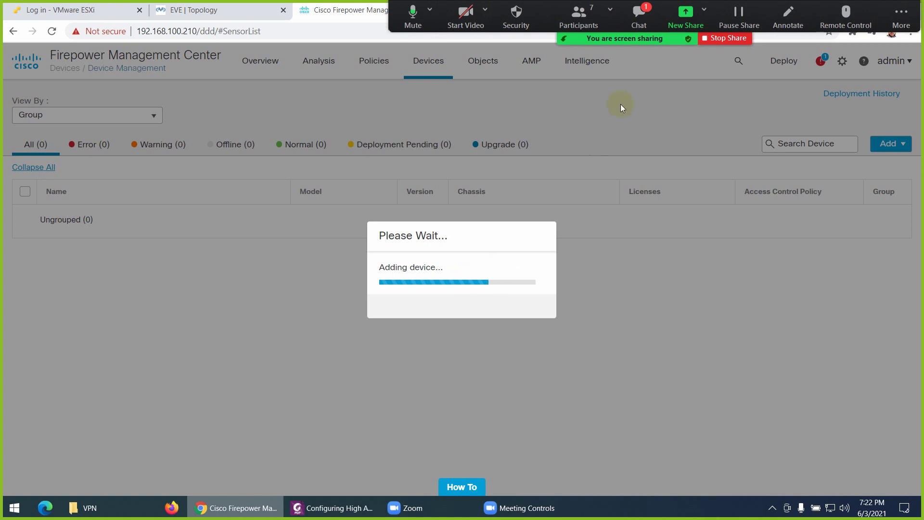
click(639, 27)
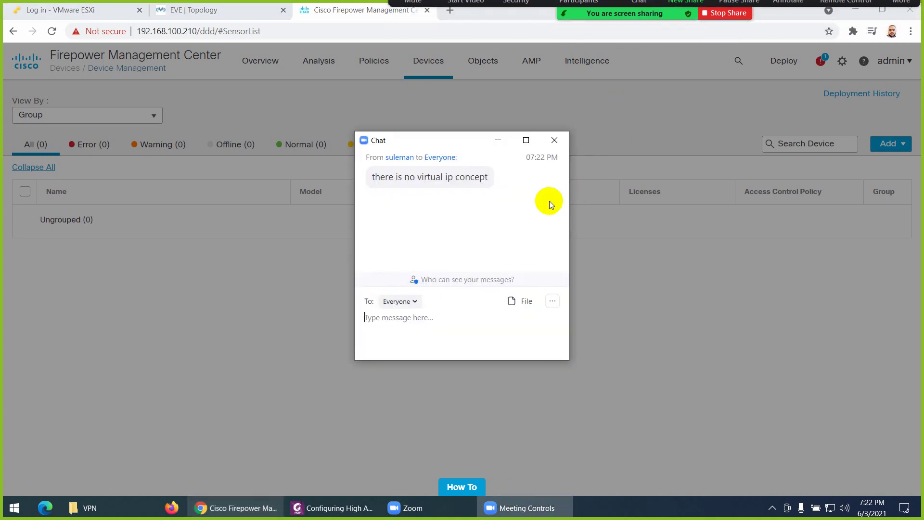
click(555, 140)
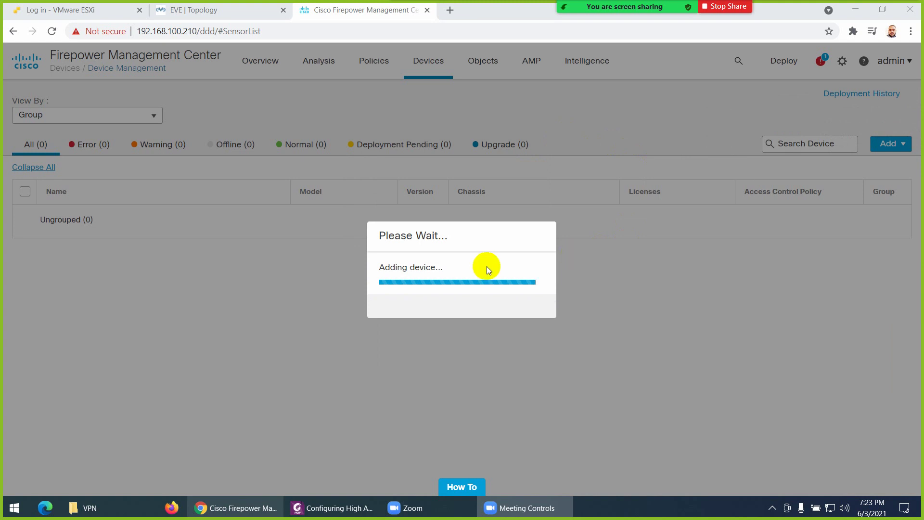
click(332, 508)
Scroll the guide from page 4's FTD setup through to page 7's FMC initial configuration
scroll(392, 273, down, 10)
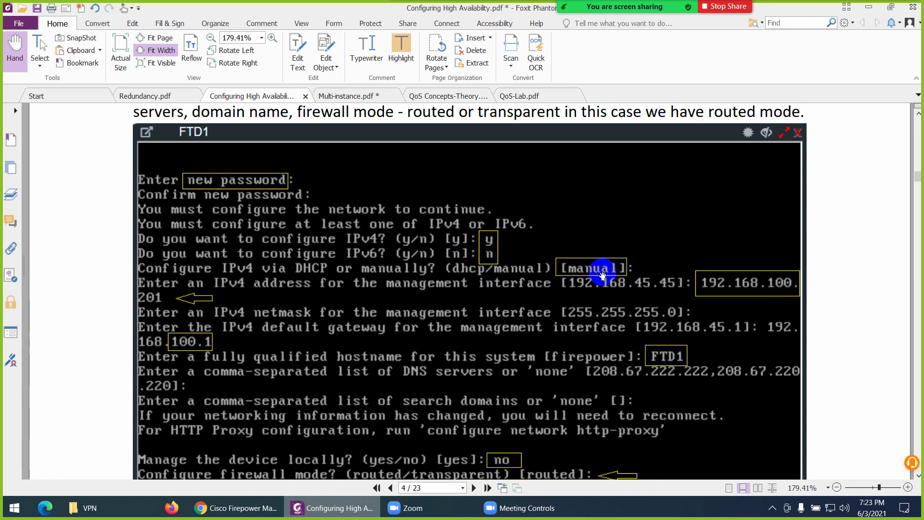
scroll(199, 301, down, 3)
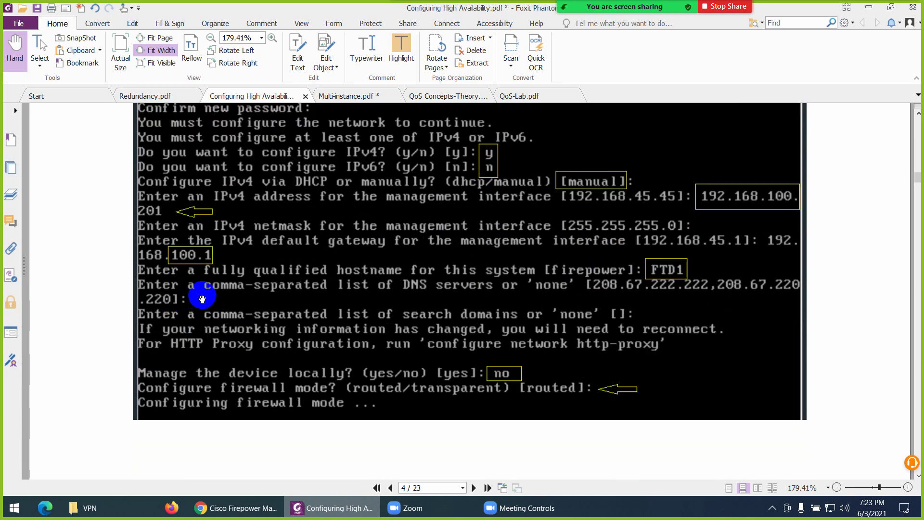
scroll(563, 302, down, 3)
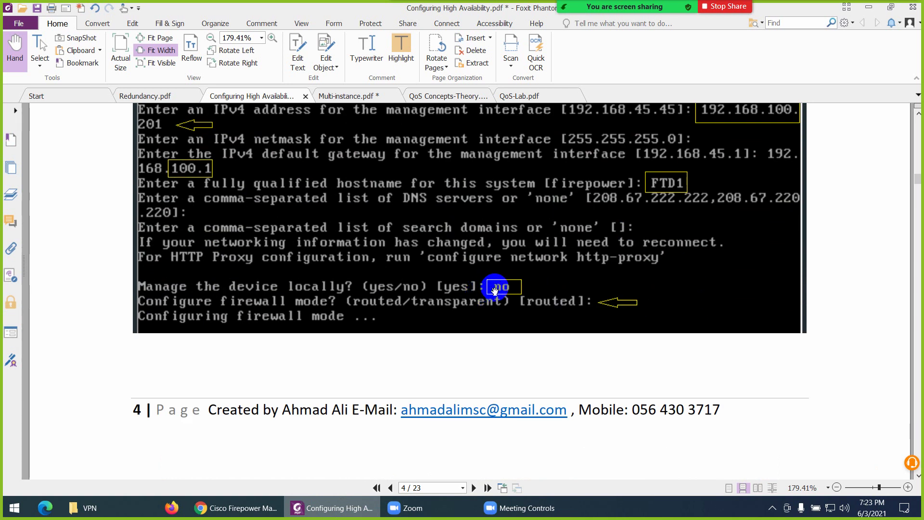
scroll(543, 314, down, 6)
scroll(512, 320, down, 10)
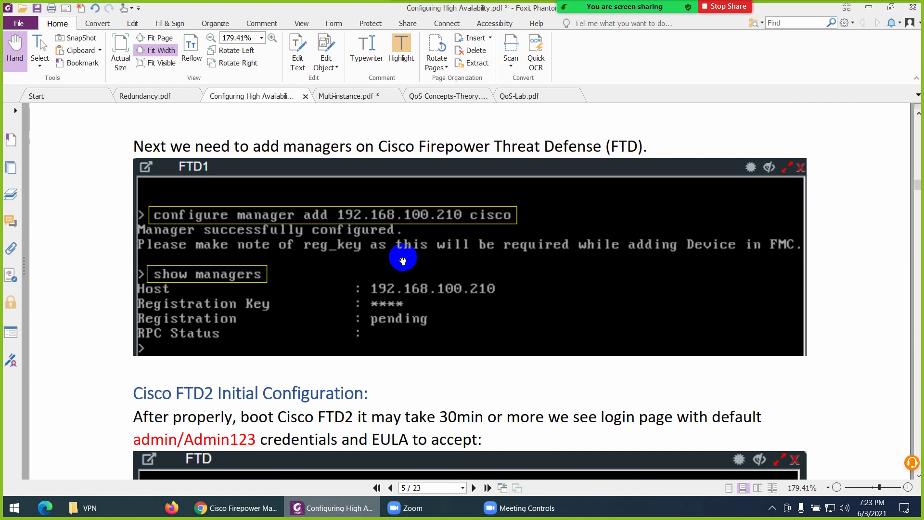
scroll(402, 261, down, 5)
scroll(403, 261, down, 3)
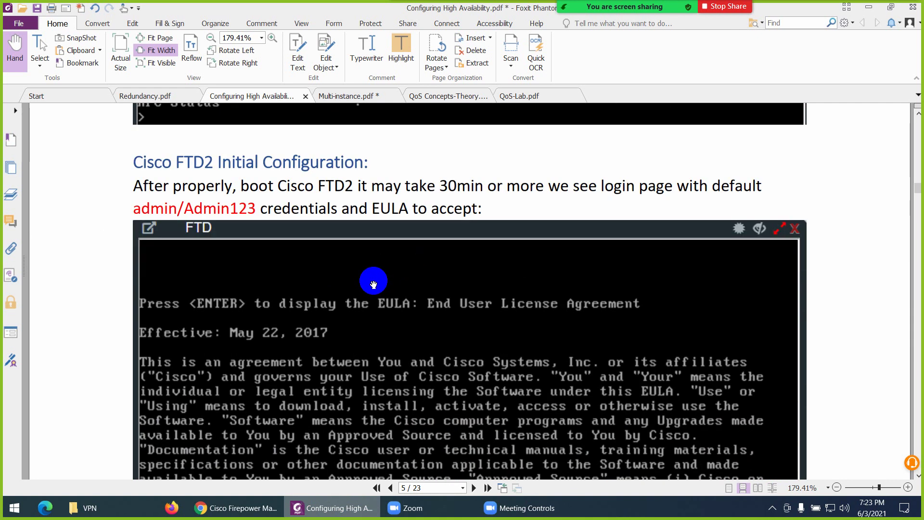
scroll(377, 283, down, 20)
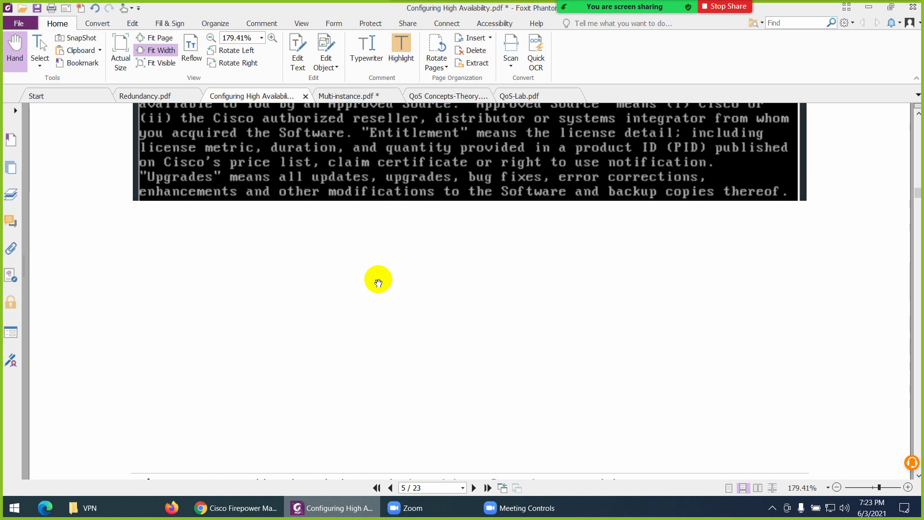
scroll(378, 281, down, 6)
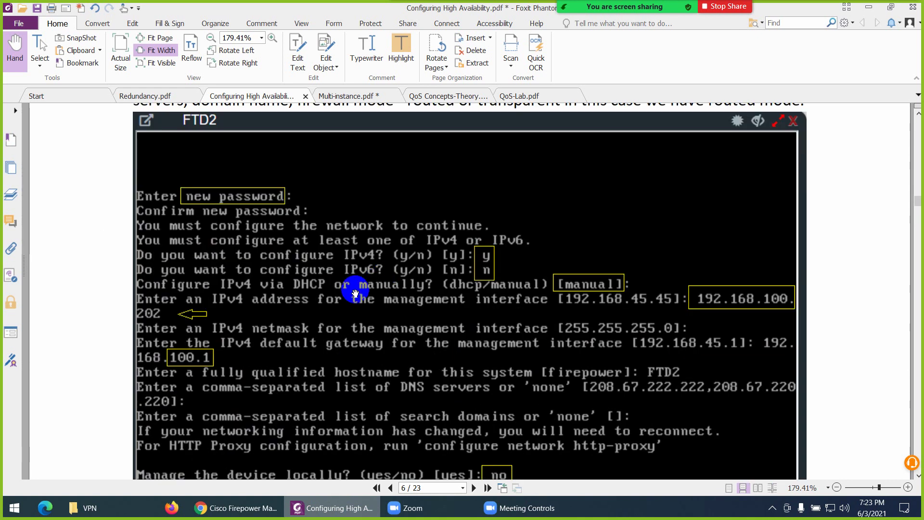
scroll(222, 330, down, 3)
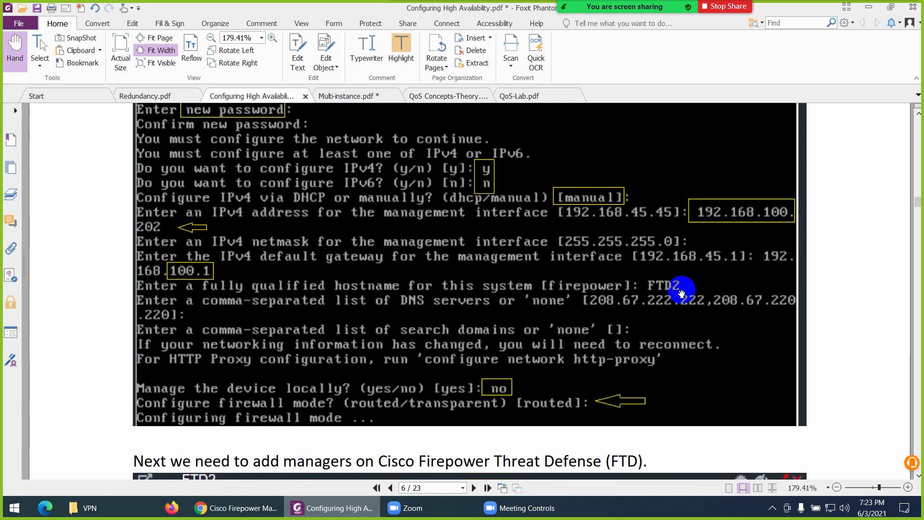
scroll(542, 319, down, 10)
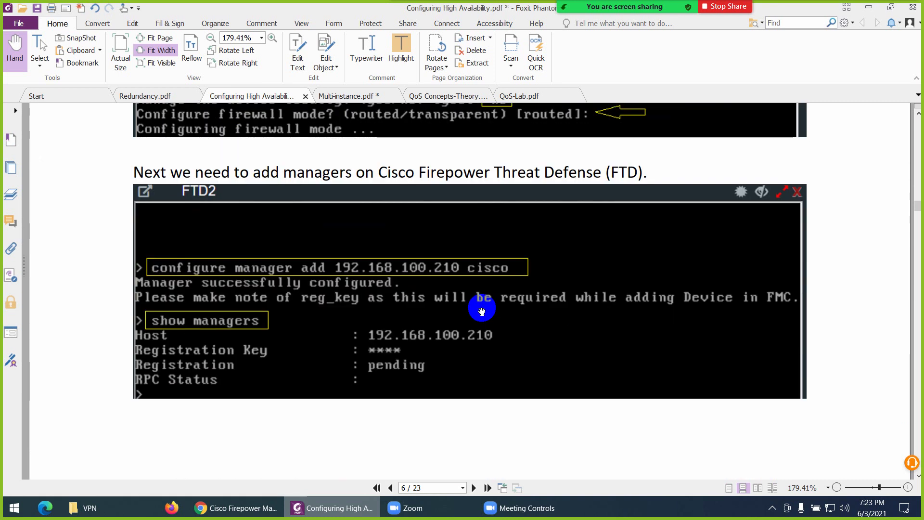
scroll(410, 304, down, 5)
scroll(410, 304, down, 10)
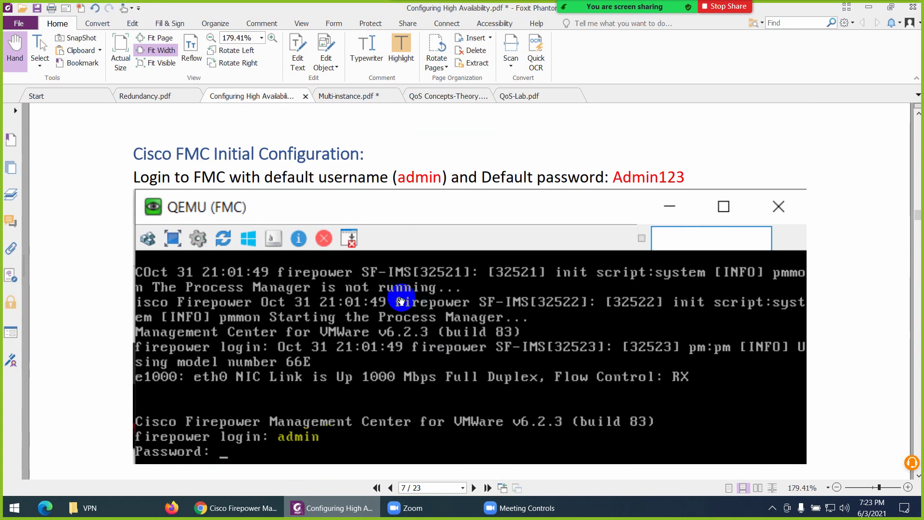
scroll(397, 300, down, 3)
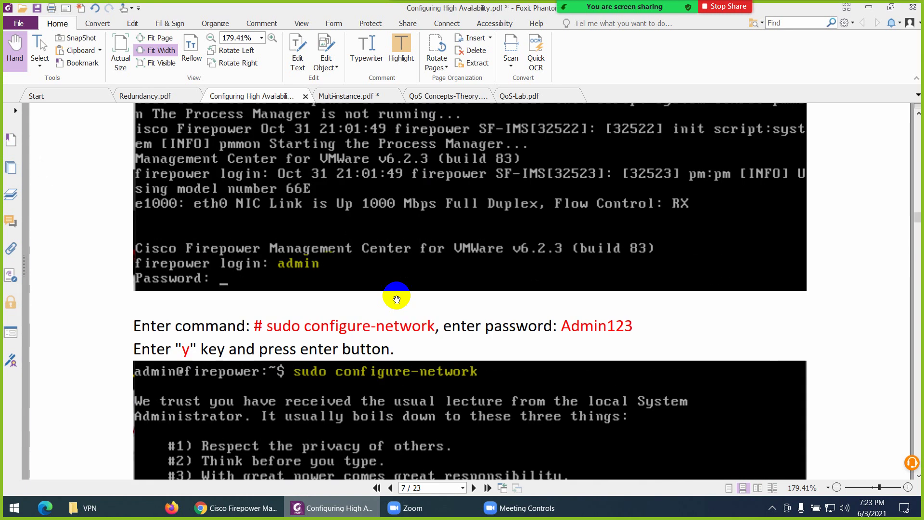
scroll(396, 299, up, 3)
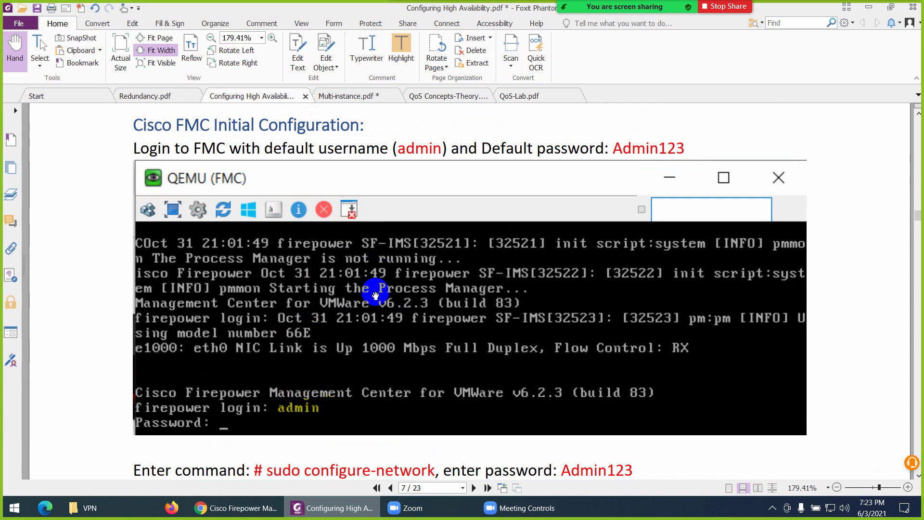
scroll(378, 291, down, 2)
scroll(380, 296, down, 2)
Decline the LastPass prompt and start adding device 192.168.100.202 named FTD2
click(236, 508)
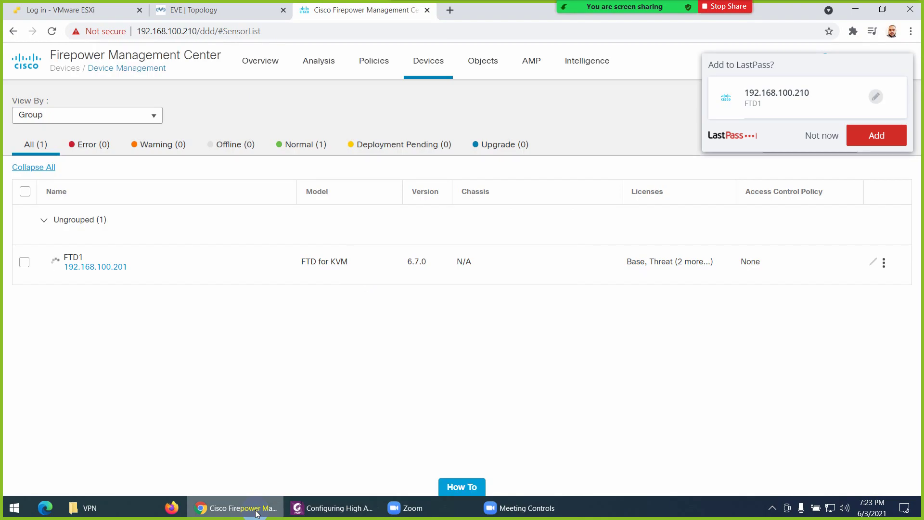
click(818, 136)
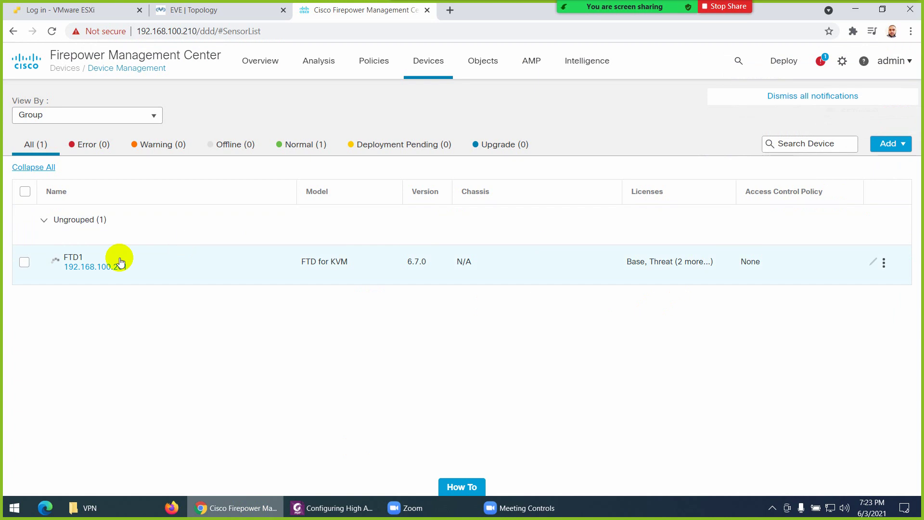
click(883, 145)
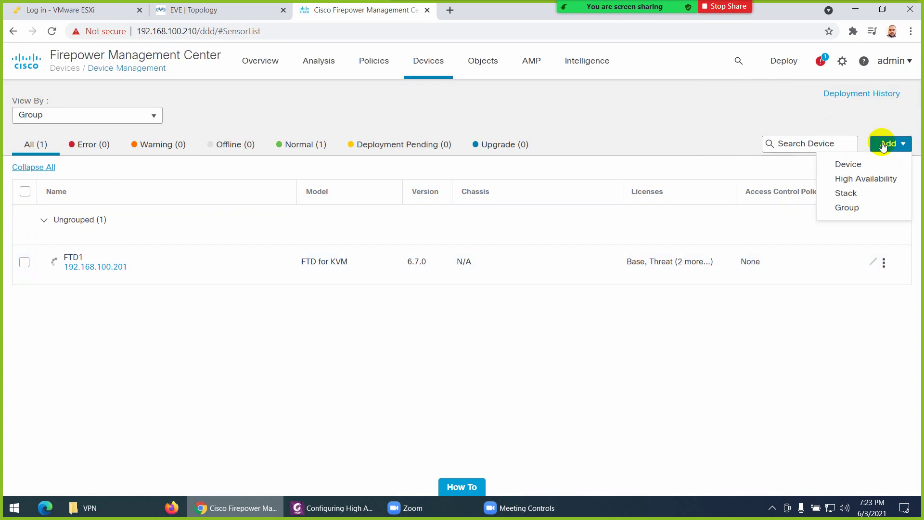
click(861, 164)
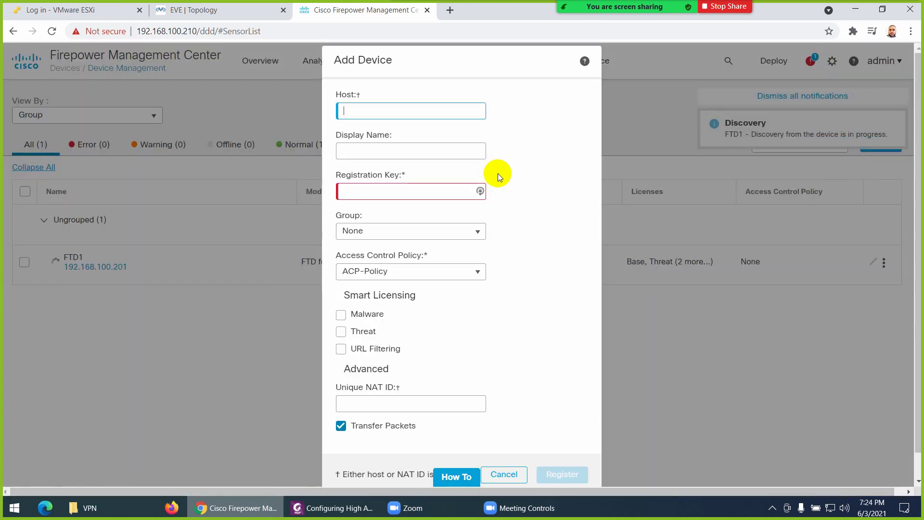
text(192.168.1)
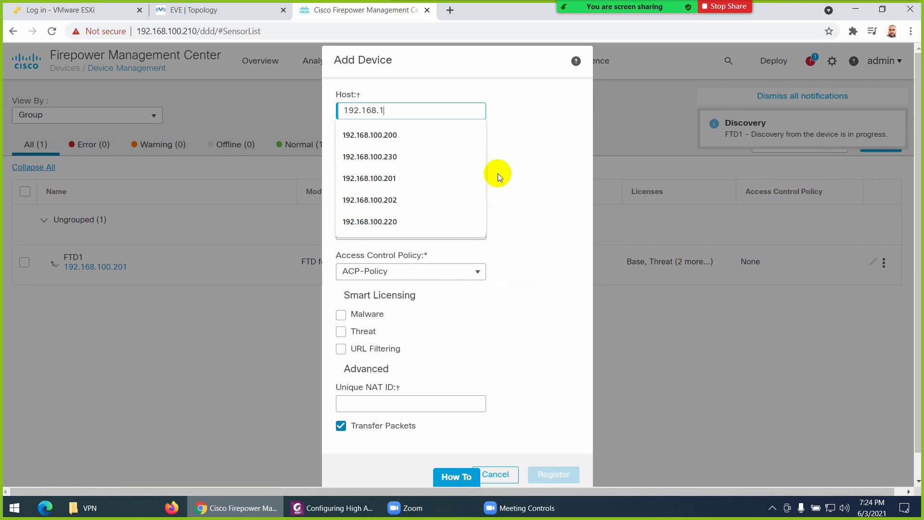
text(00.202)
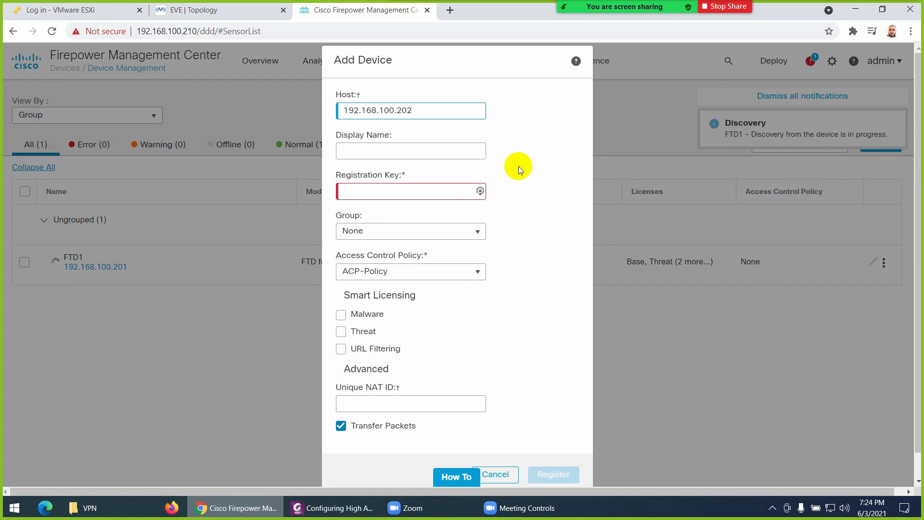
click(450, 151)
drag(425, 151, 313, 152)
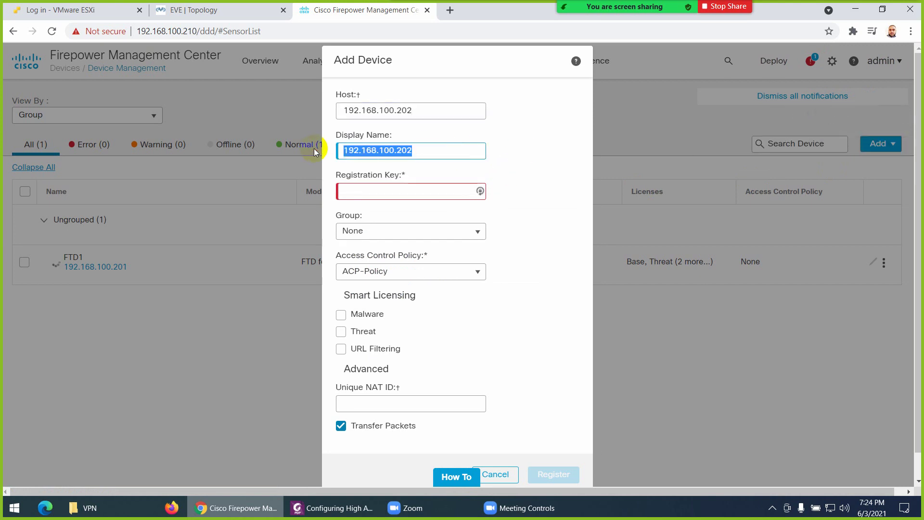
text(FTD)
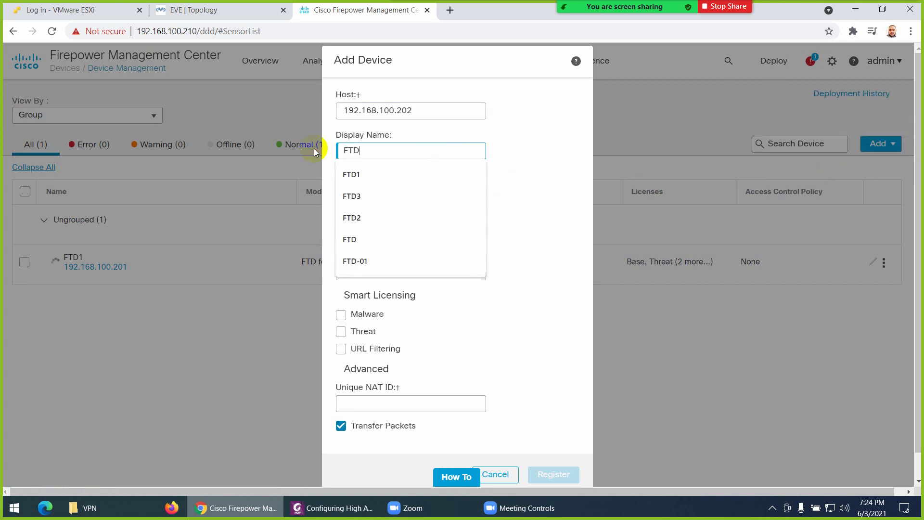
text(2)
Enter the registration key, enable Malware, Threat and URL Filtering licences, and register FTD2
click(362, 192)
text(c)
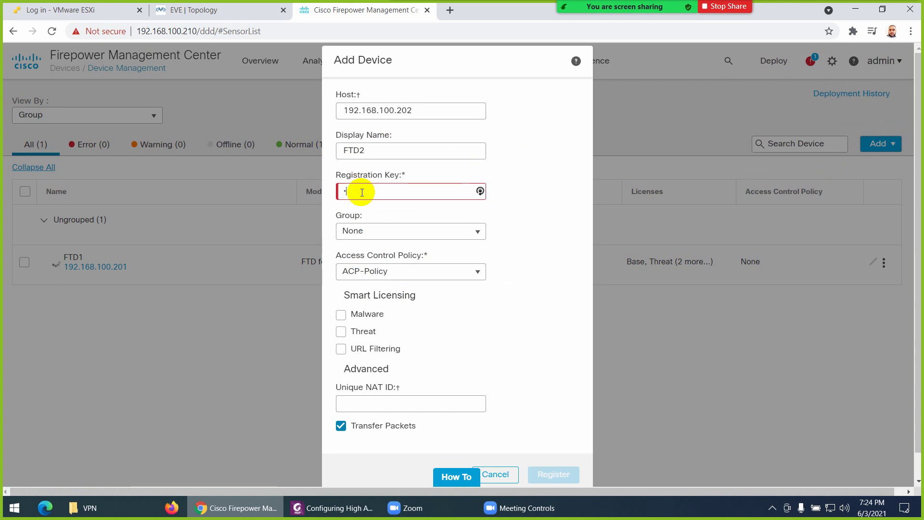
text(i)
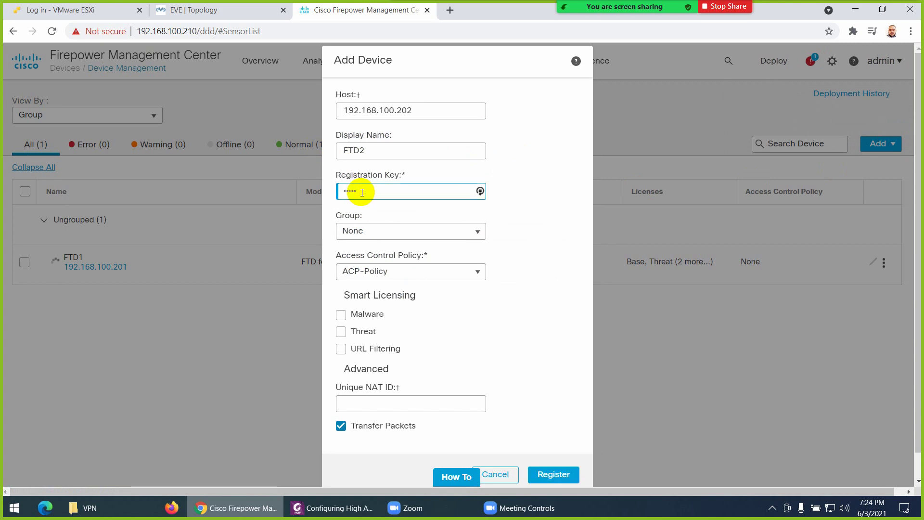
click(341, 315)
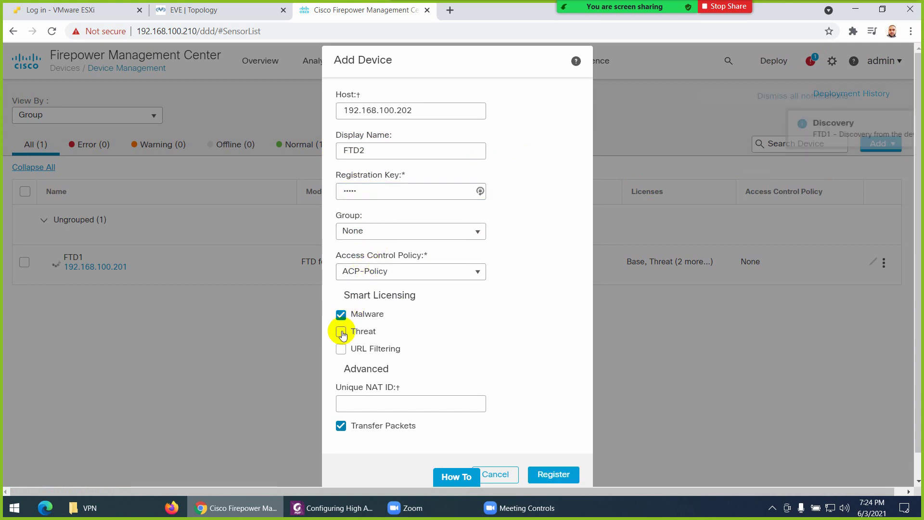
click(341, 331)
click(340, 349)
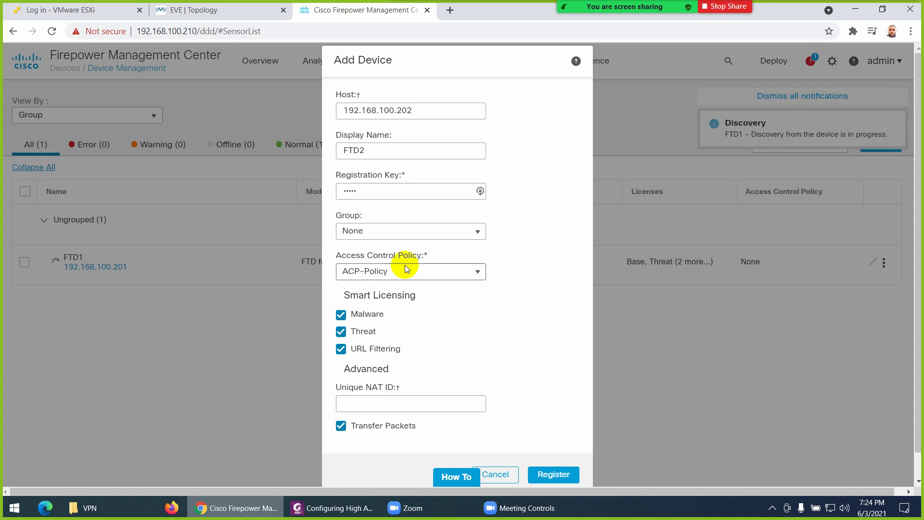
click(553, 475)
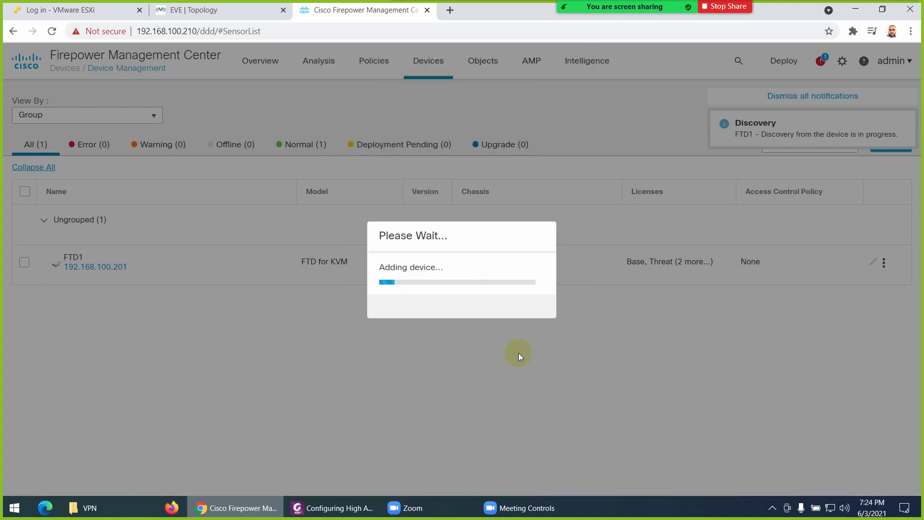
click(355, 509)
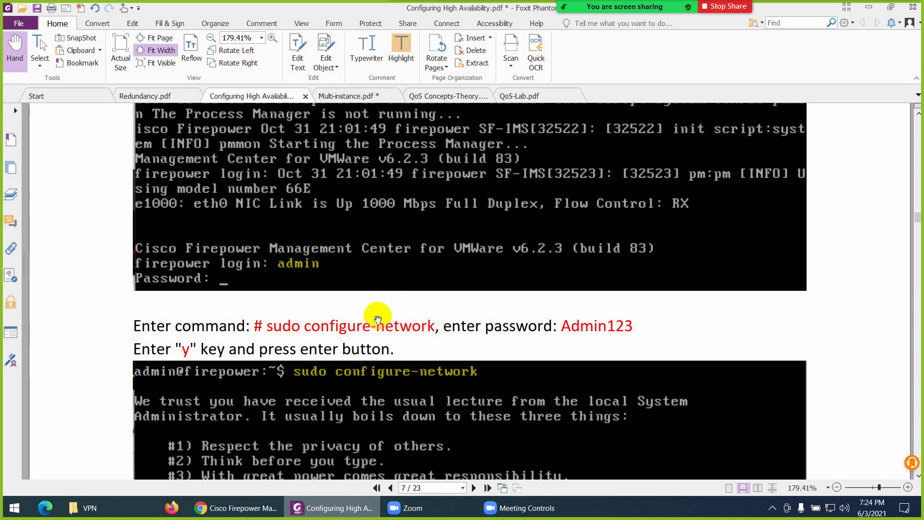
Scroll to page 8's Change Password step and highlight the value after 'Confirm:' in yellow
scroll(378, 319, down, 2)
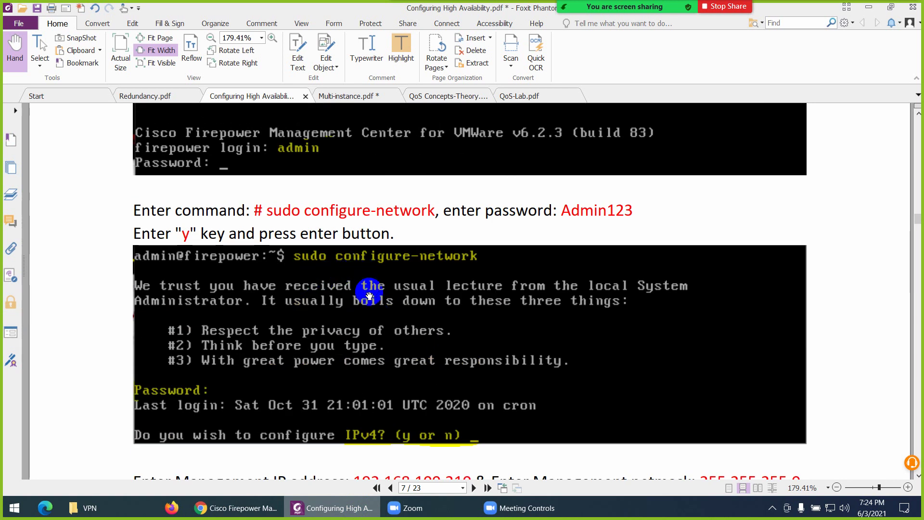
scroll(369, 295, down, 2)
scroll(305, 305, down, 3)
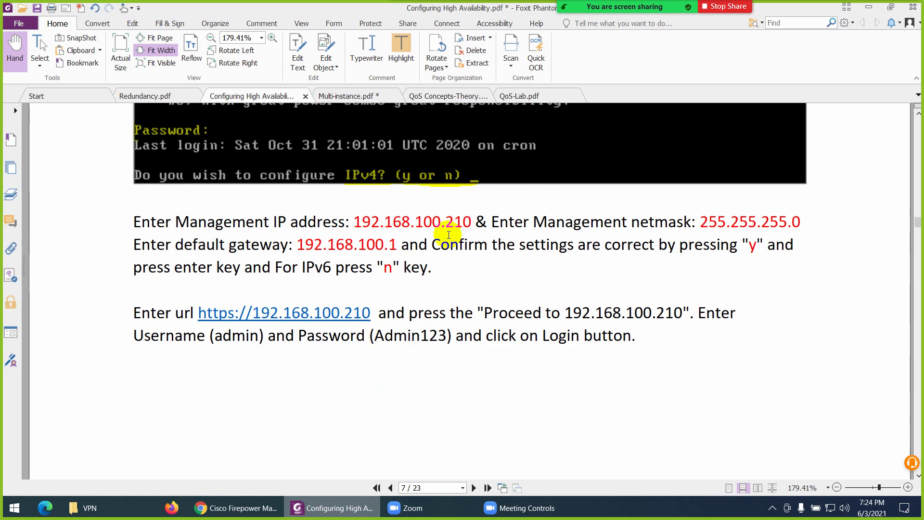
scroll(448, 235, down, 7)
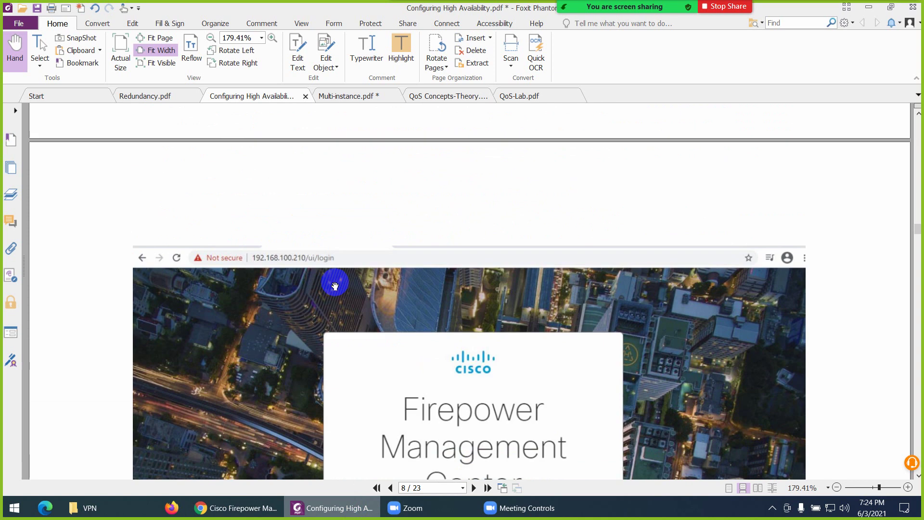
scroll(335, 285, down, 9)
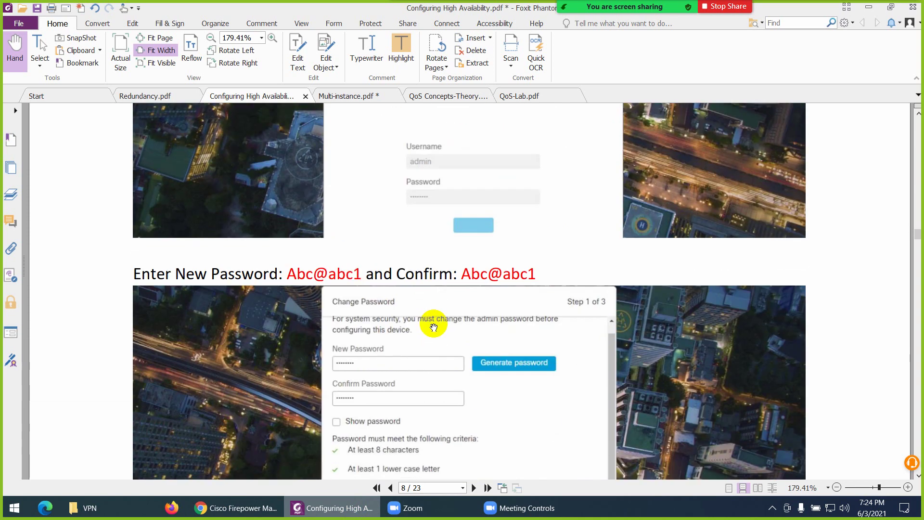
scroll(376, 310, down, 2)
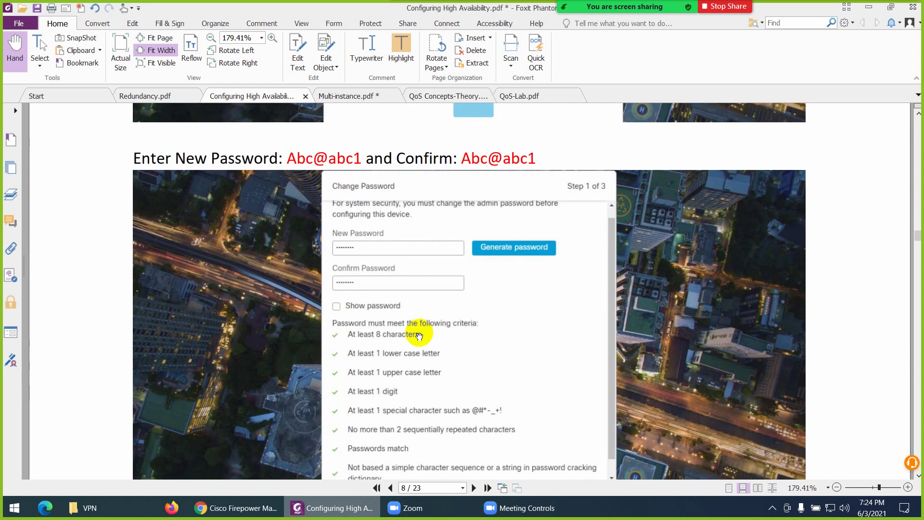
scroll(420, 336, down, 1)
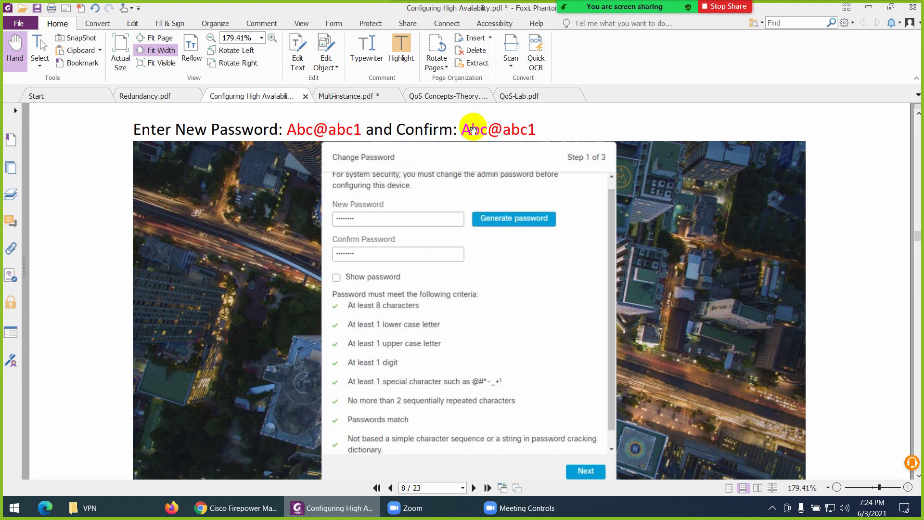
drag(461, 129, 539, 130)
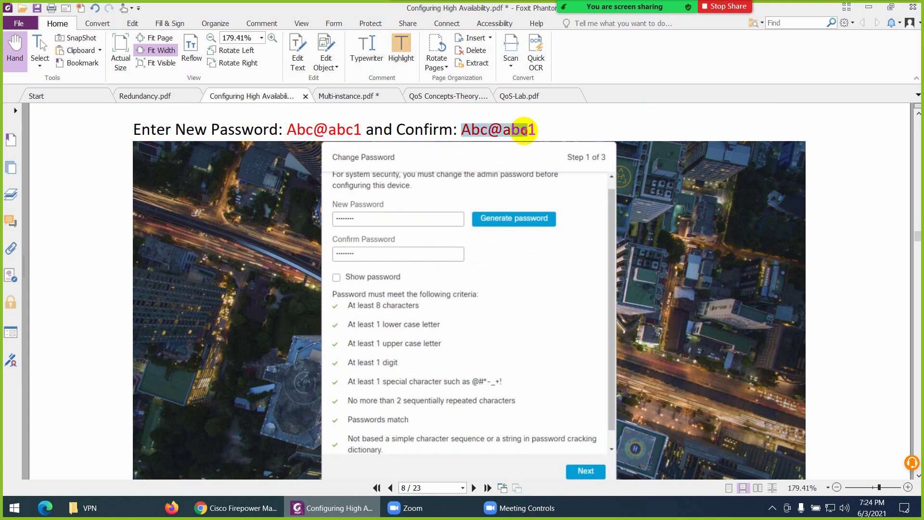
click(400, 54)
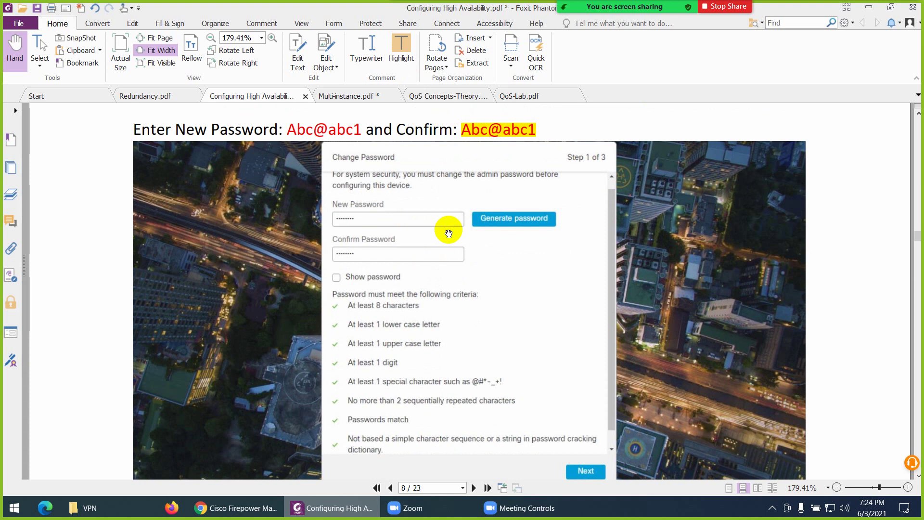
Scroll on to page 9's FMC network settings for hostname, DNS and NTP
scroll(460, 326, down, 2)
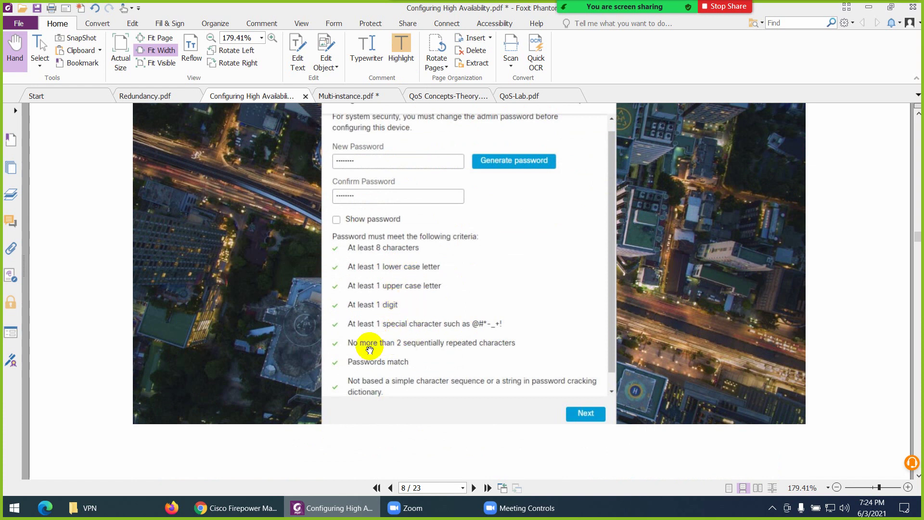
scroll(426, 356, up, 3)
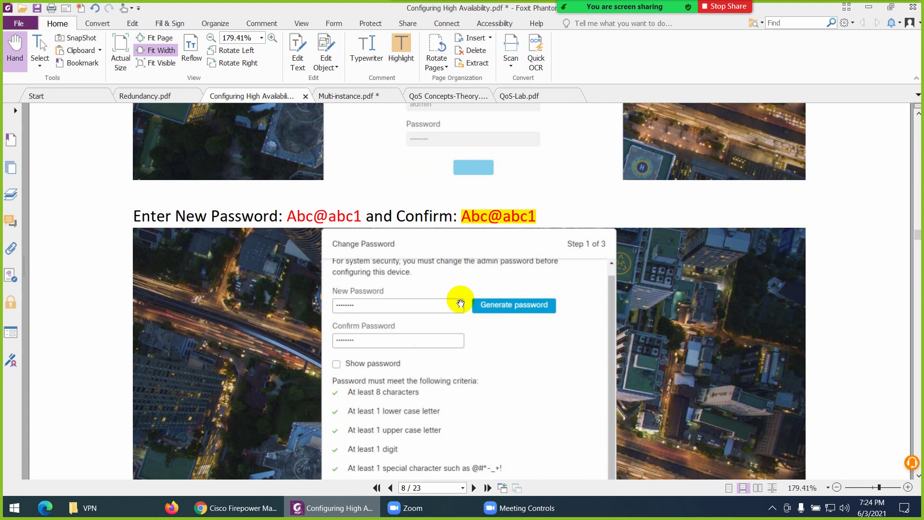
scroll(461, 303, down, 2)
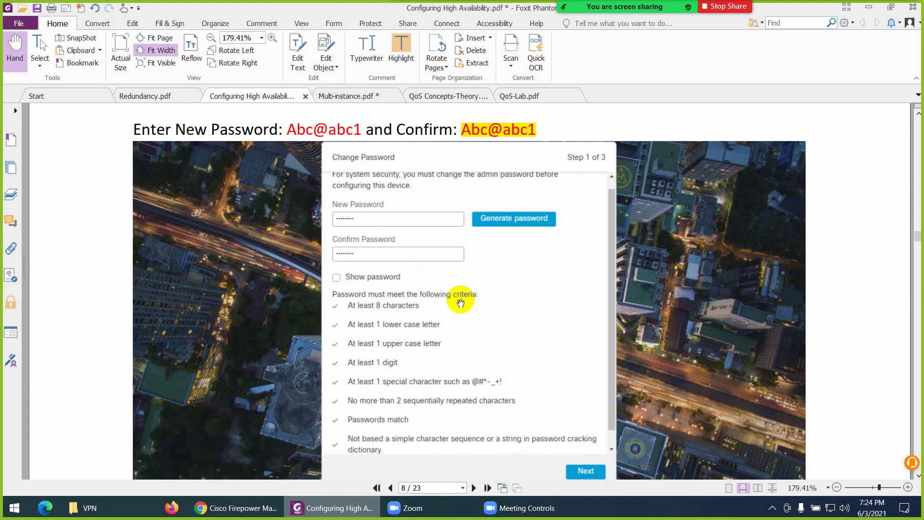
scroll(461, 303, down, 15)
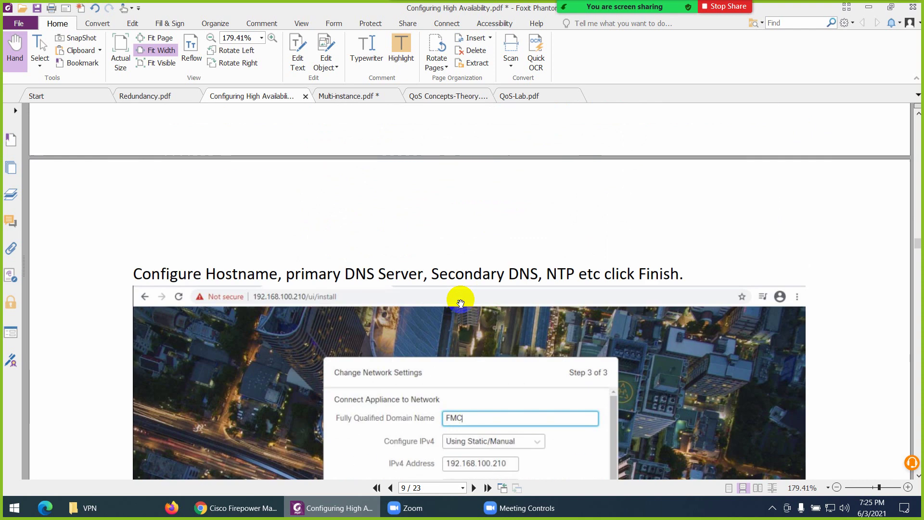
Scroll past the network settings and FTD1/FTD2 Add Device pages to page 12's Add High Availability section
scroll(461, 304, down, 10)
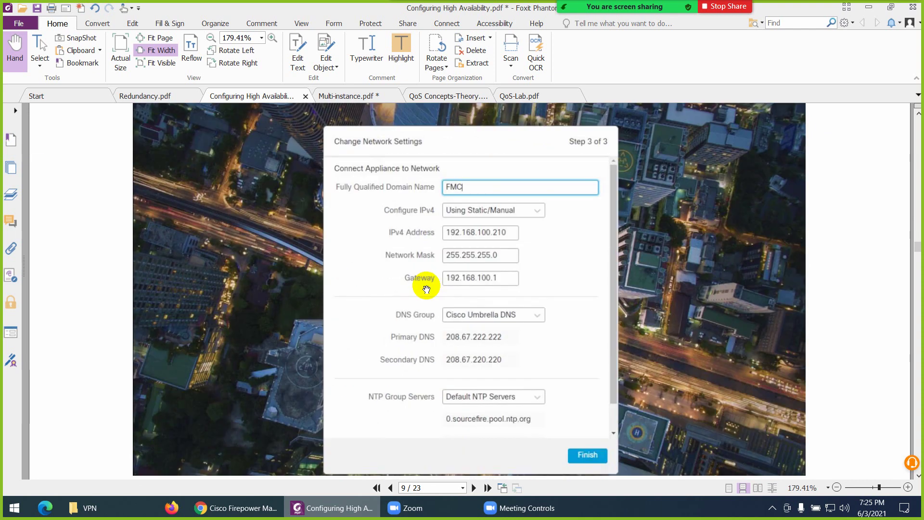
scroll(436, 291, down, 5)
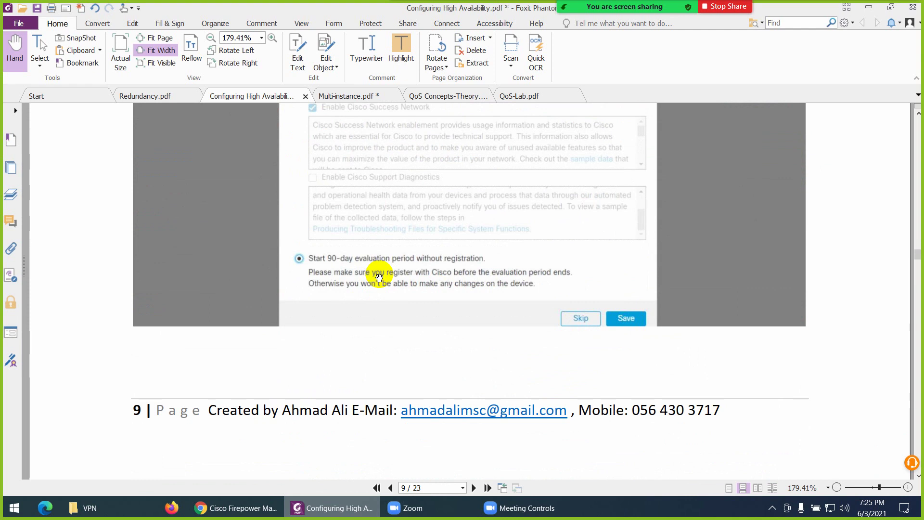
scroll(379, 277, down, 10)
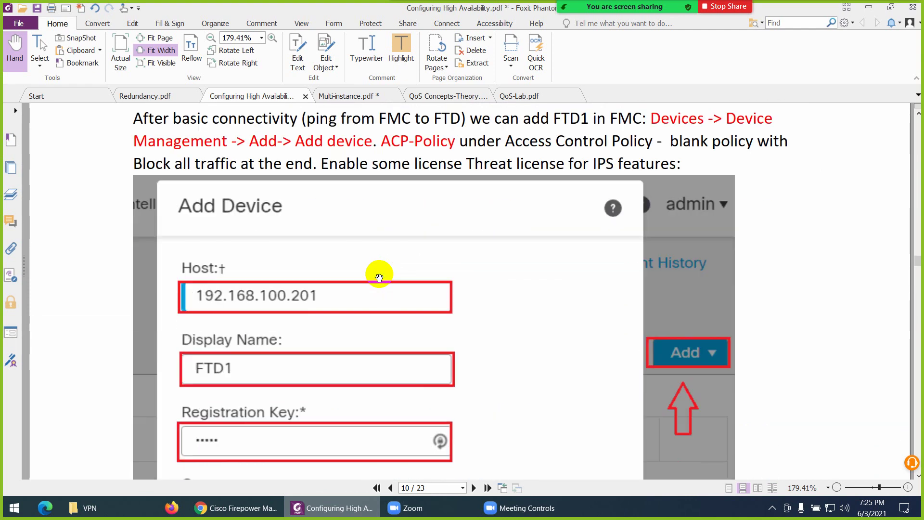
scroll(379, 277, down, 1)
scroll(379, 278, up, 4)
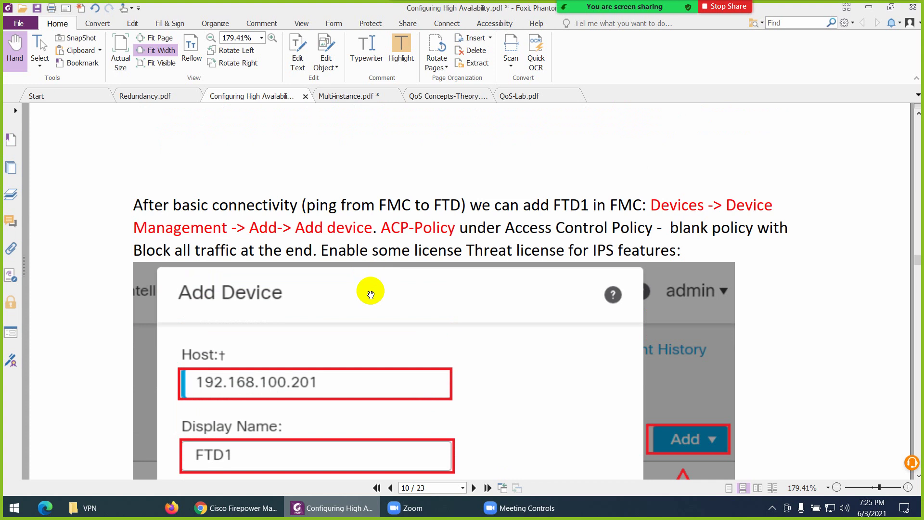
scroll(371, 294, down, 3)
scroll(343, 295, down, 4)
scroll(313, 279, down, 5)
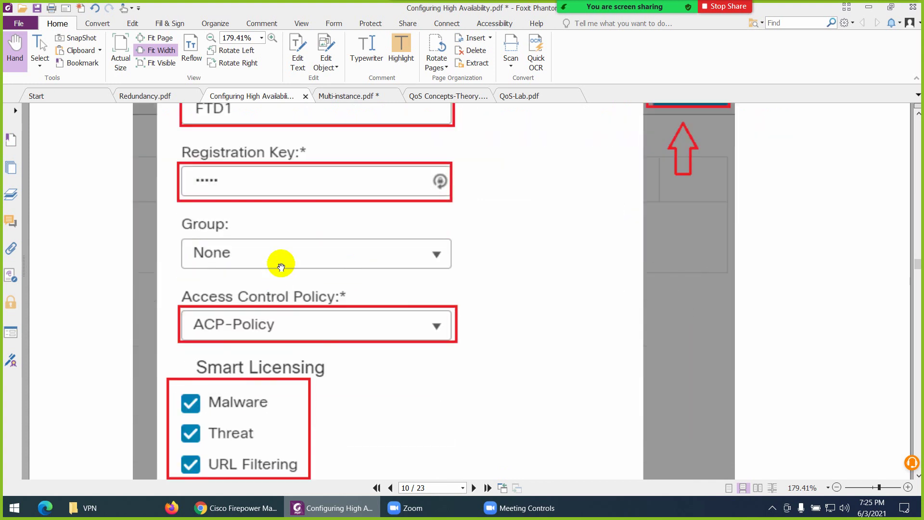
scroll(281, 267, down, 20)
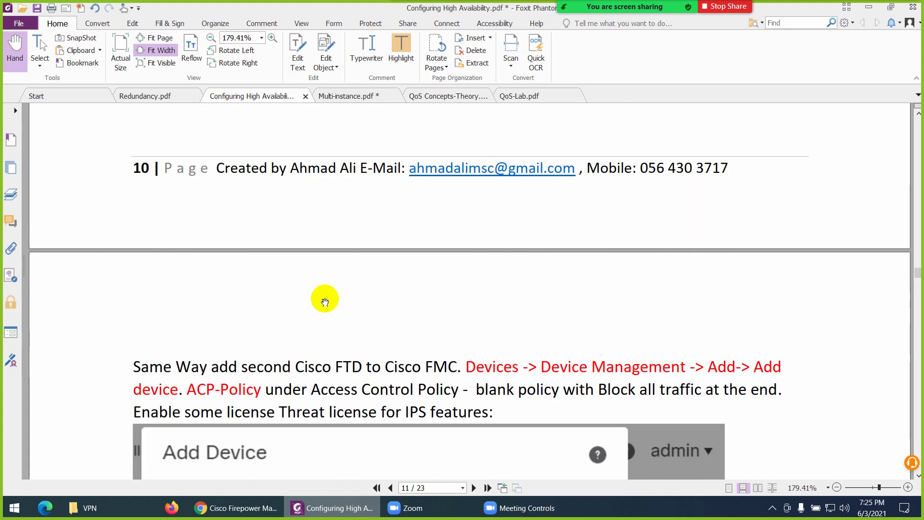
scroll(324, 301, down, 8)
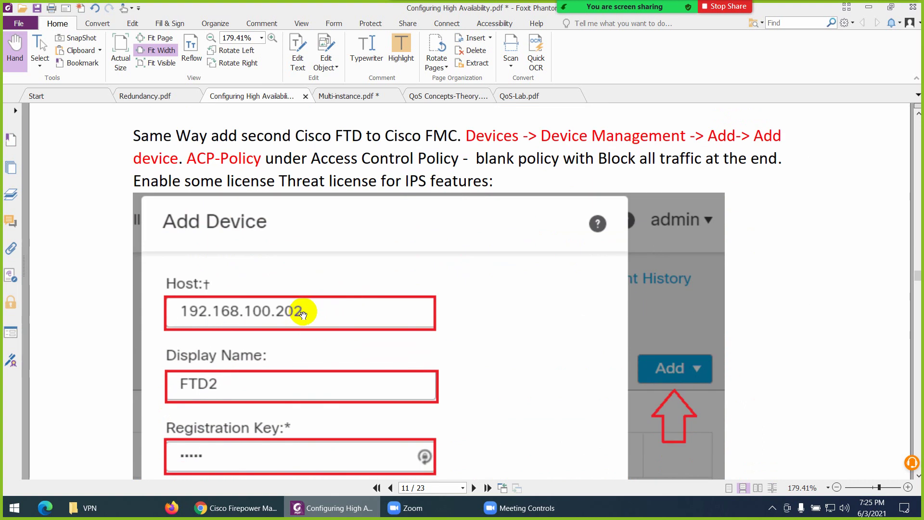
scroll(326, 306, down, 15)
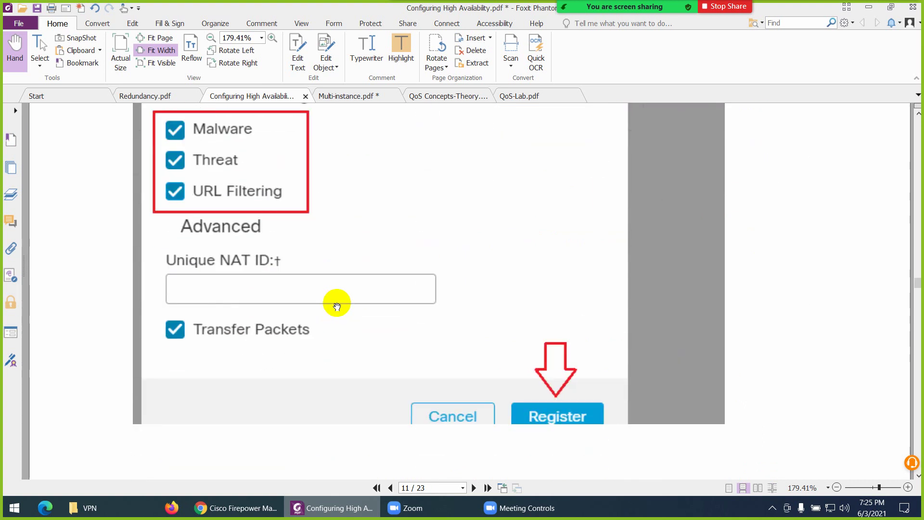
scroll(336, 306, down, 15)
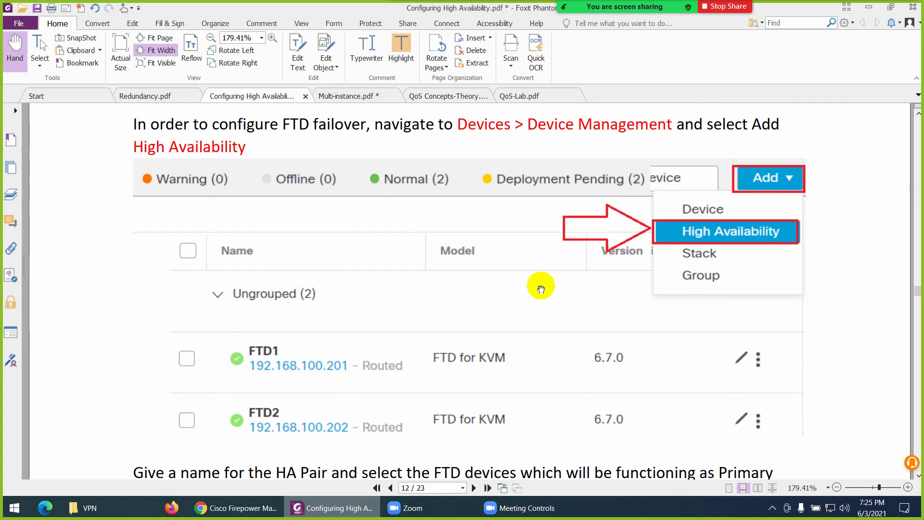
Clear the FTD2 registration and other notifications on the FMC device list
click(236, 507)
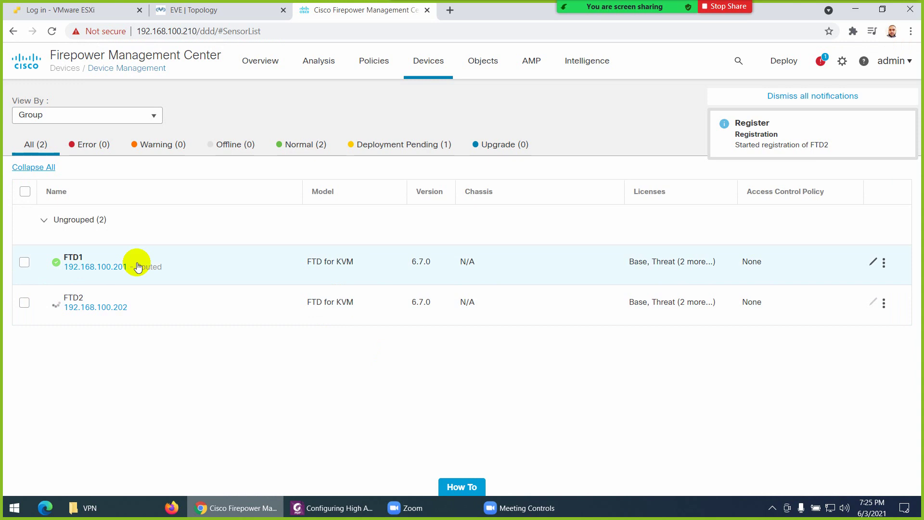
click(904, 126)
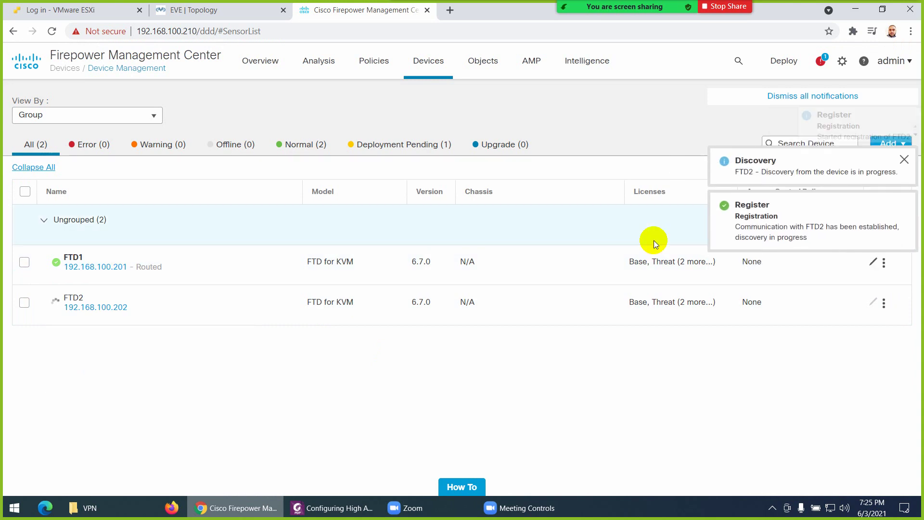
click(841, 103)
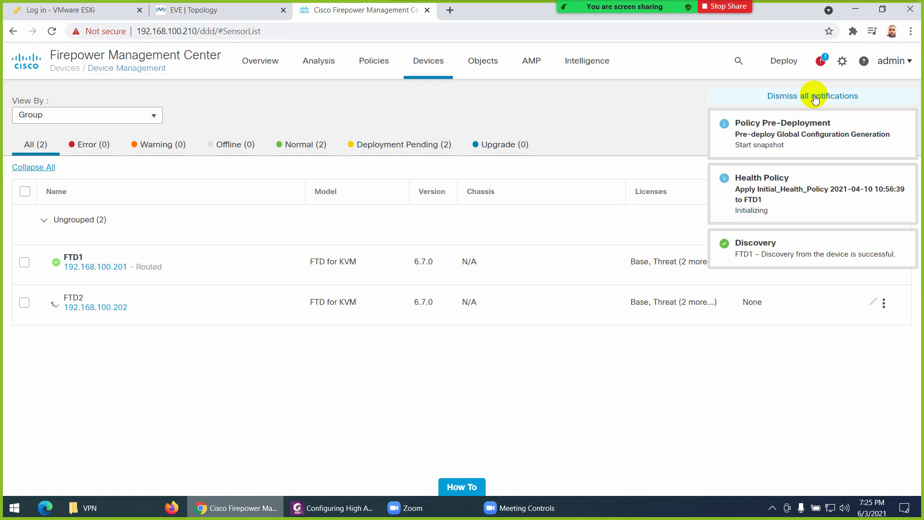
click(818, 95)
View FTD1's details, then open the deployment status panel showing FTD1's running deployment
click(105, 267)
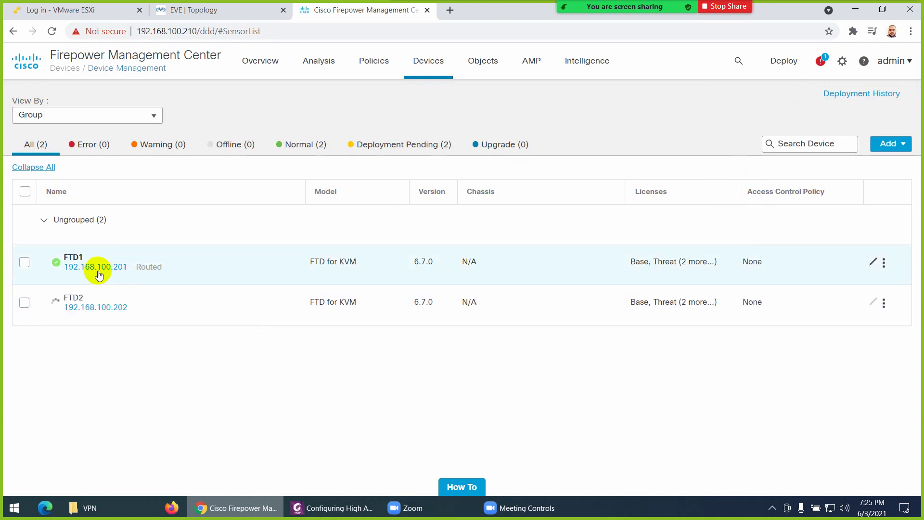
mouse_move(115, 273)
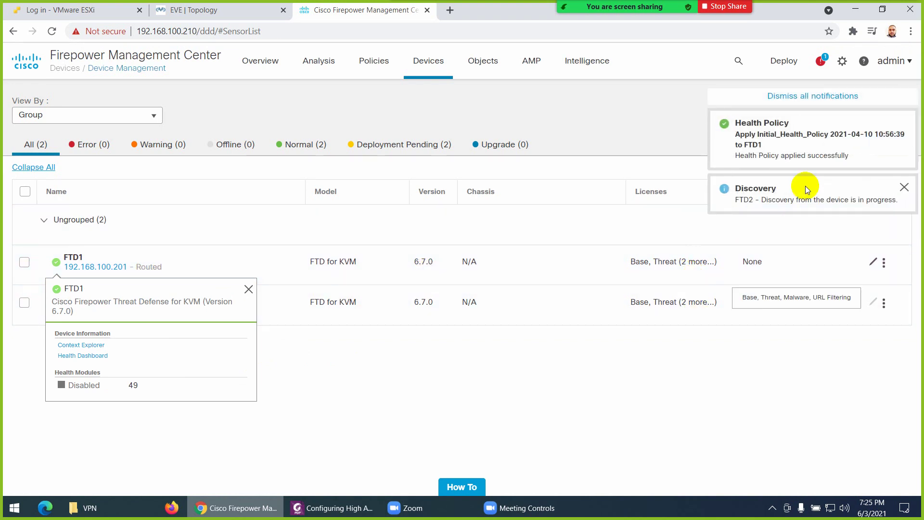
click(818, 95)
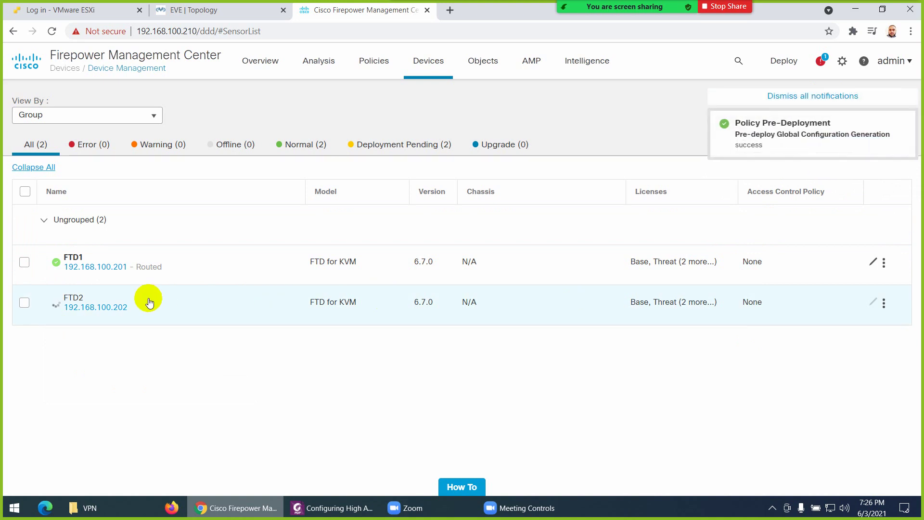
click(810, 98)
click(821, 62)
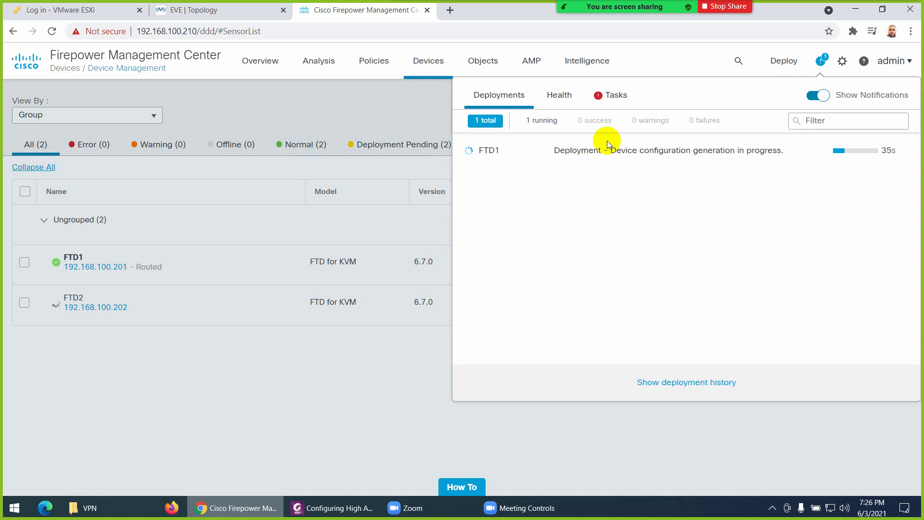
Review the task list and deployments, then close the notification panel to show the device table
click(616, 102)
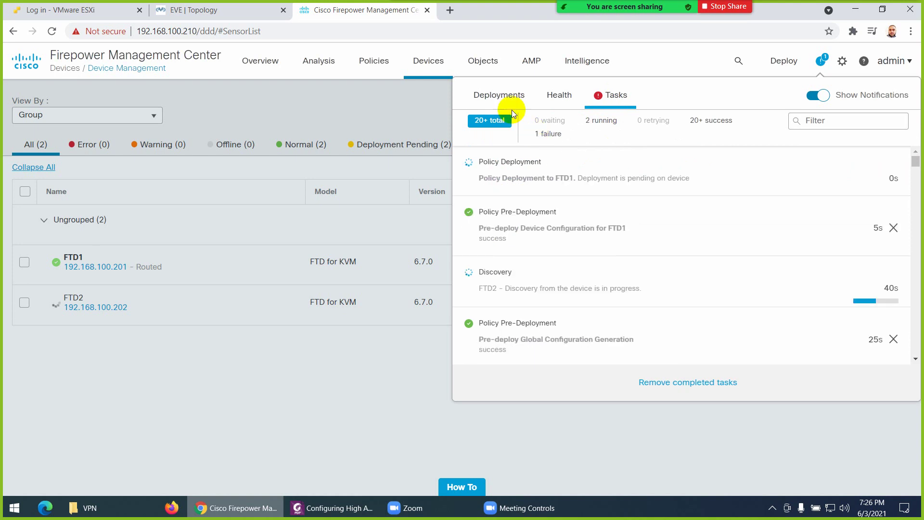
click(501, 95)
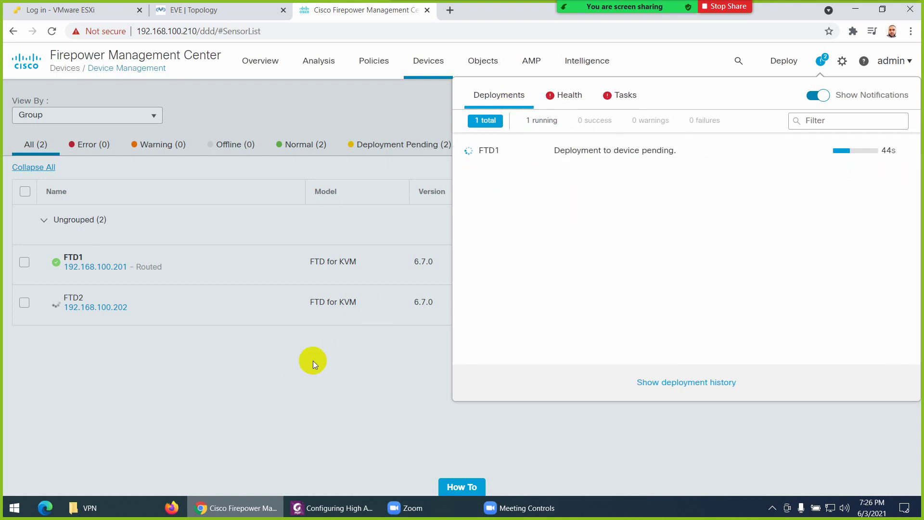
click(298, 363)
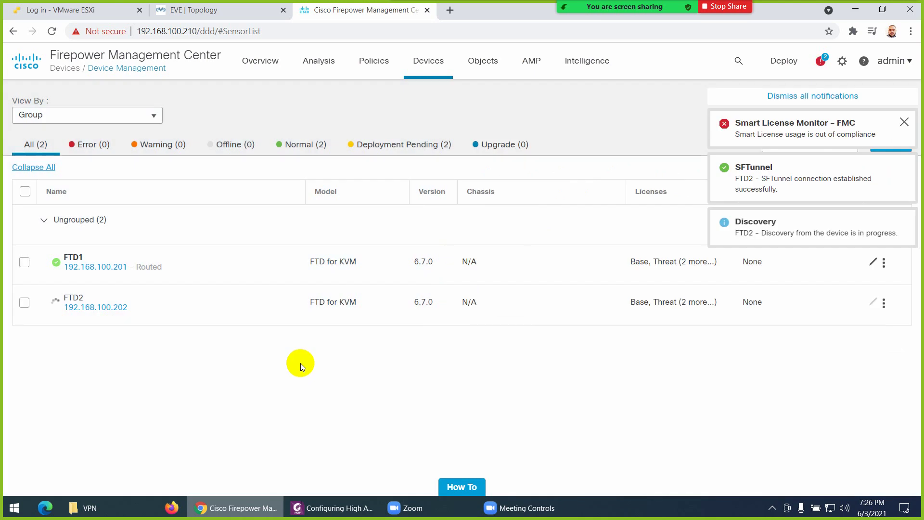
click(790, 96)
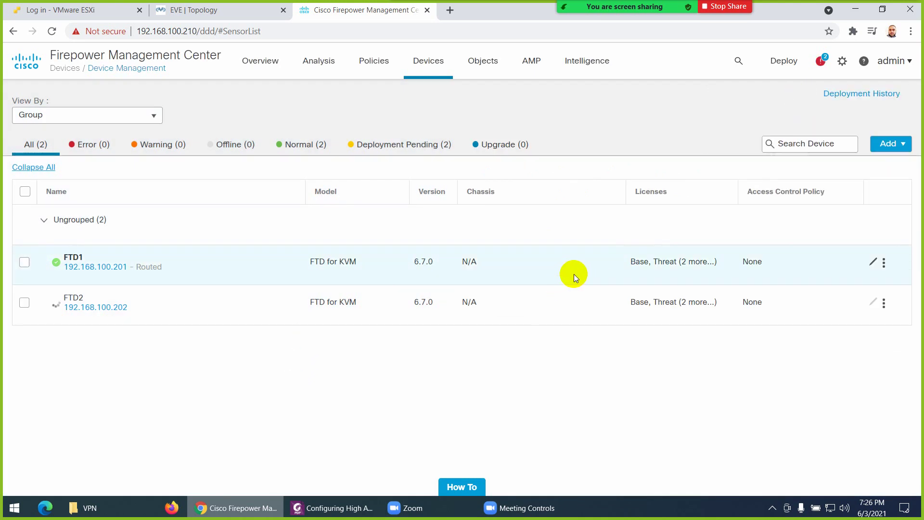
Consult the HA steps in the guide, then open FMC's Add dropdown
click(343, 505)
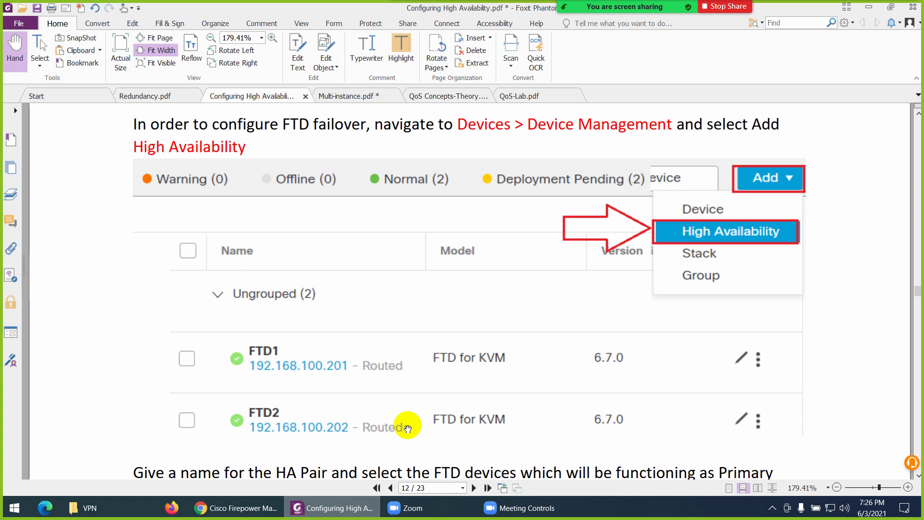
click(236, 507)
click(888, 144)
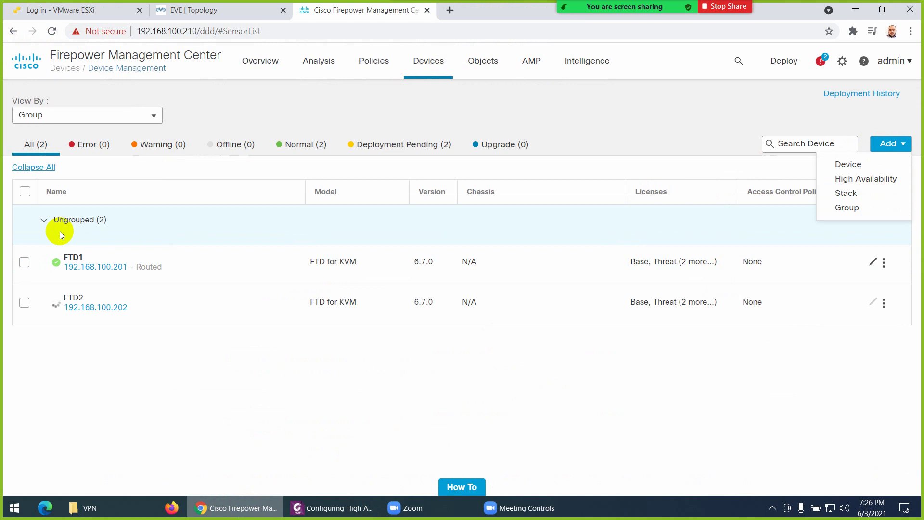
Check the FTD1 and FTD2 deployment progress, clear notifications, and open FTD1's Interfaces page
mouse_move(148, 275)
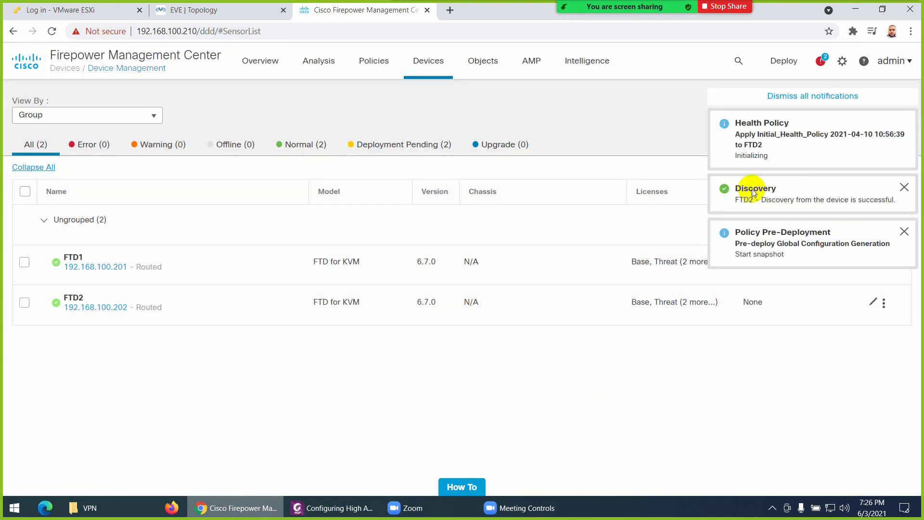
click(814, 96)
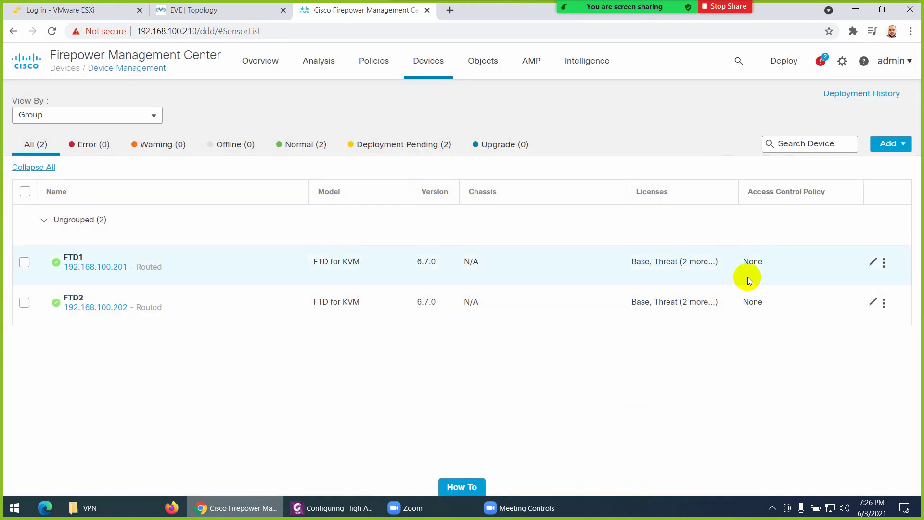
click(821, 62)
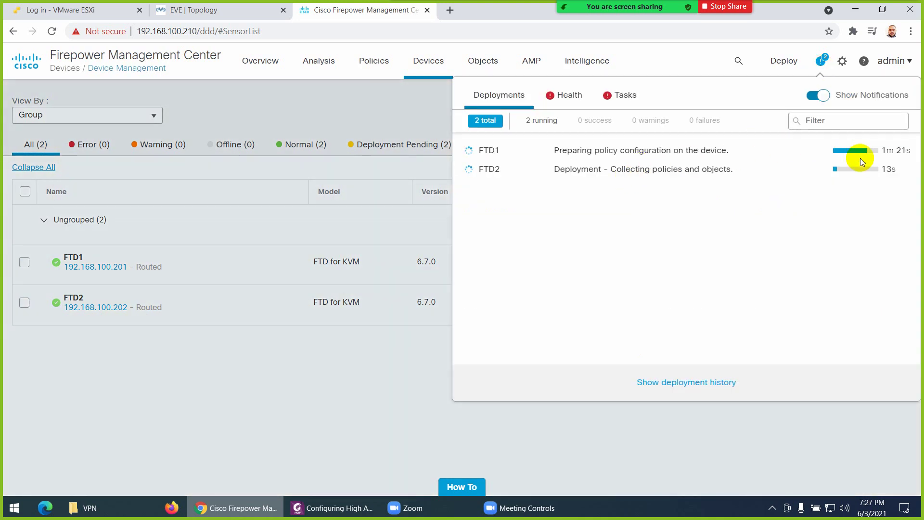
click(308, 426)
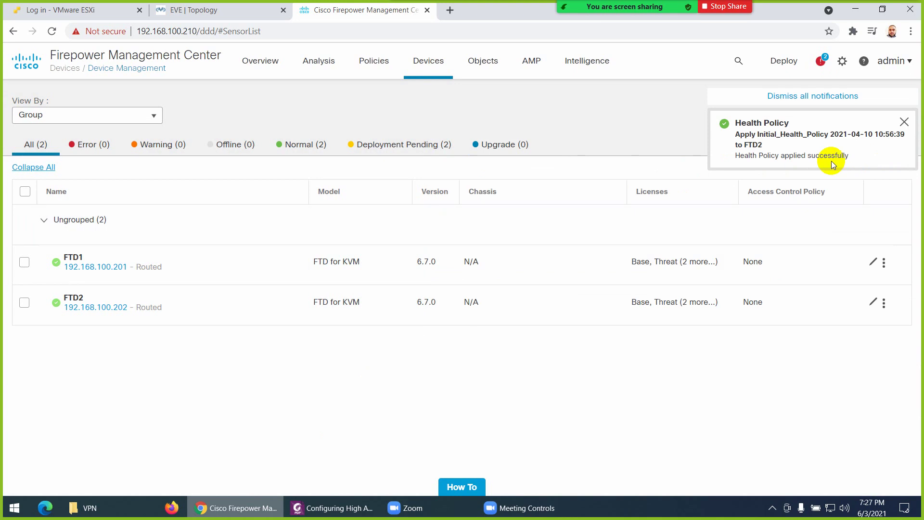
click(811, 96)
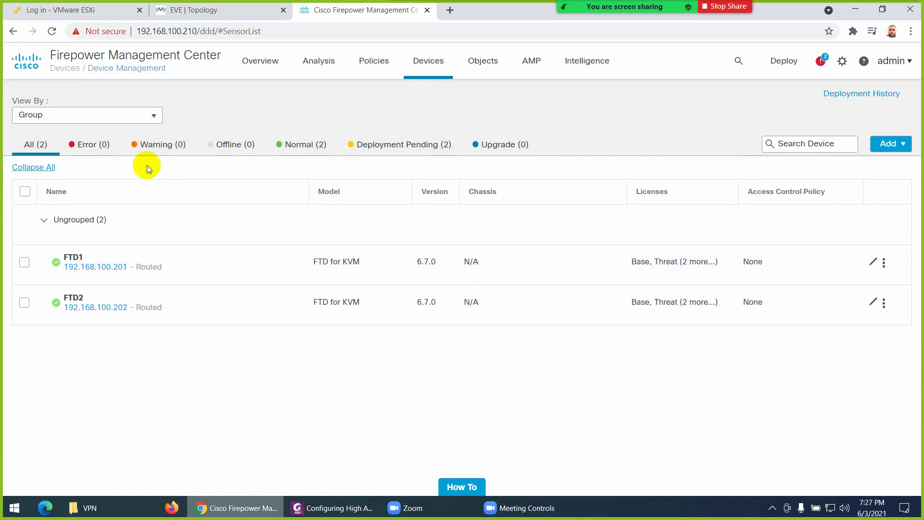
click(872, 263)
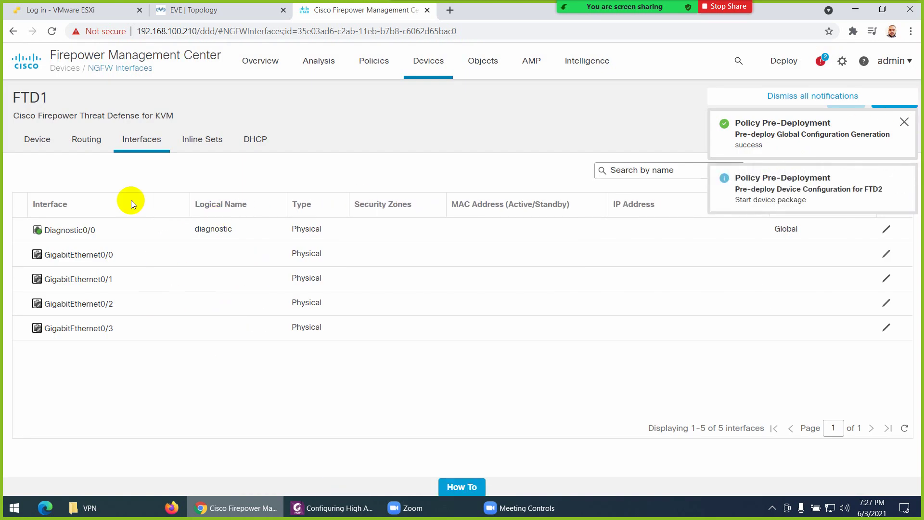
Review FTD1's device summary, go back to Device Management and dismiss the notifications
click(37, 141)
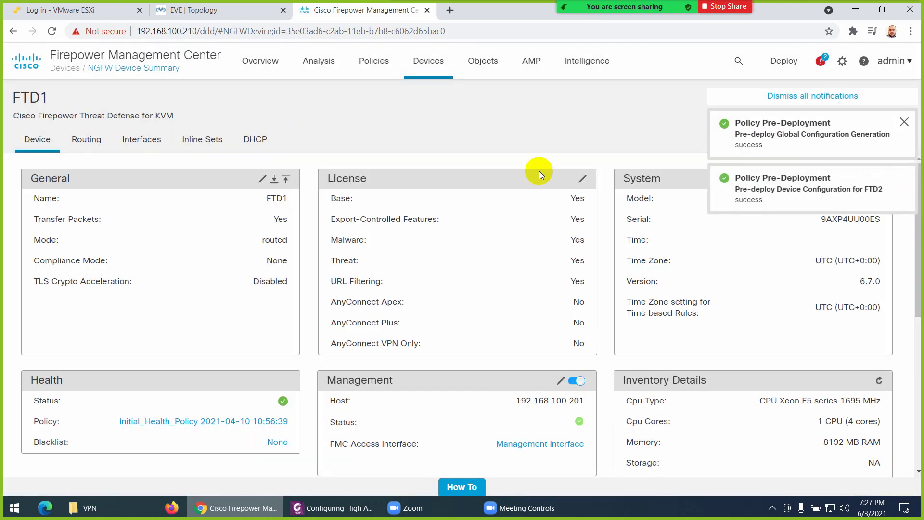
mouse_move(428, 61)
click(444, 96)
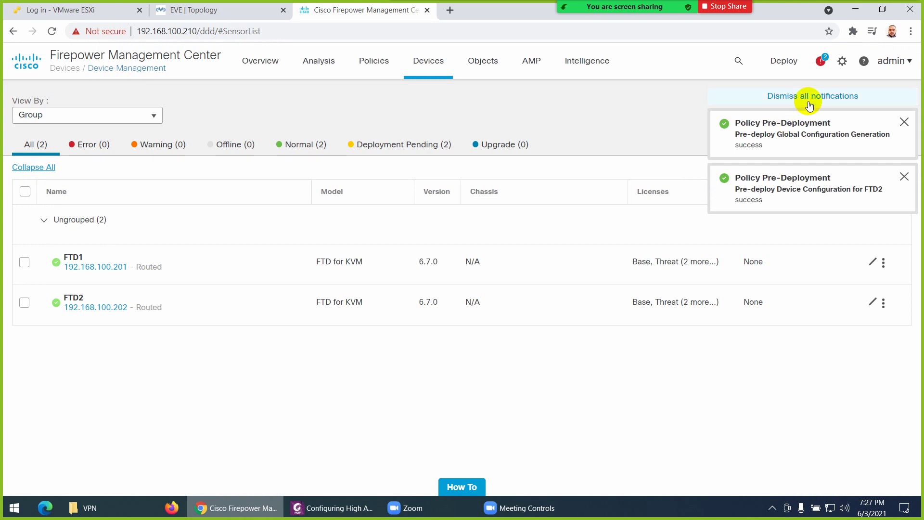
click(810, 97)
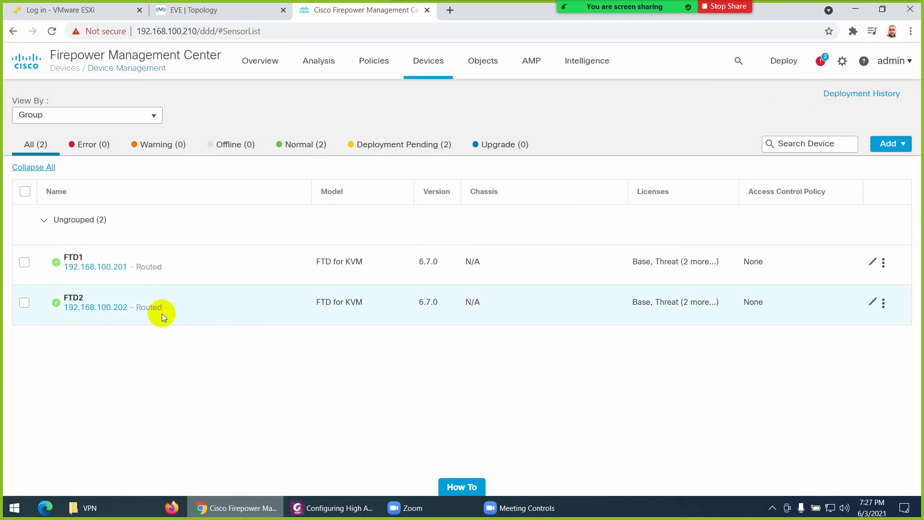
Review FTD2's device settings and return to the managed devices list
click(871, 302)
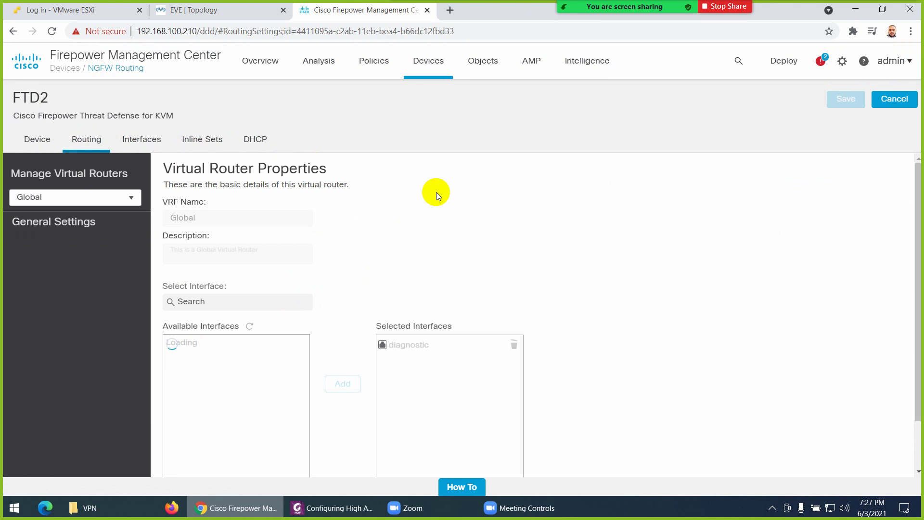
mouse_move(433, 62)
click(442, 98)
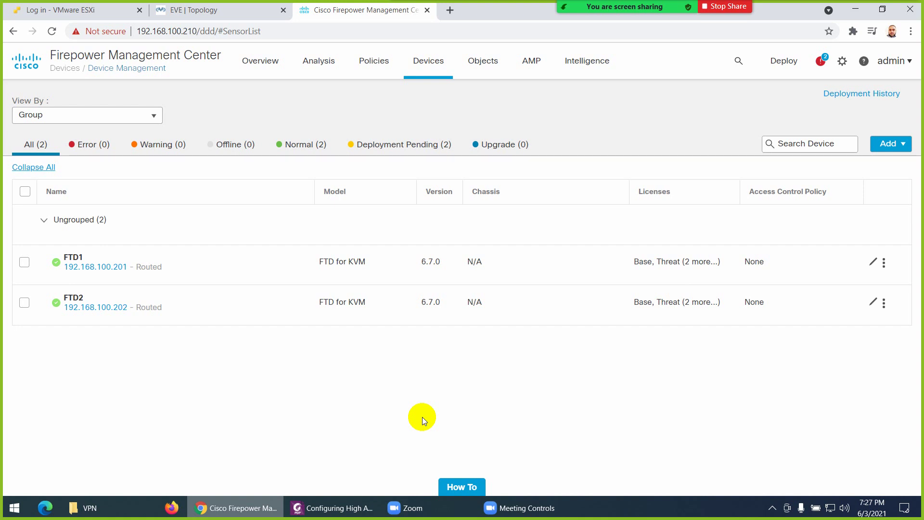
Start a high availability pair named FTD-HA with device type Firepower Threat Defense
click(896, 147)
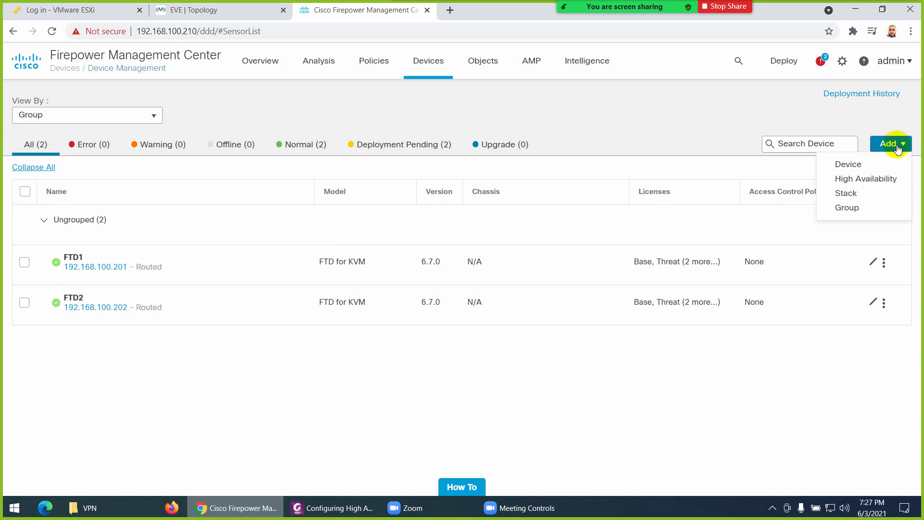
click(863, 180)
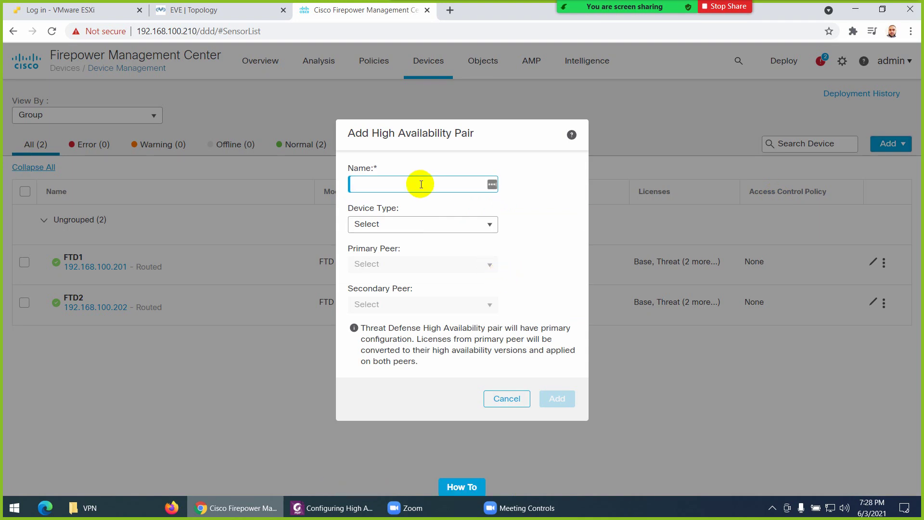
text(HA)
key(BackSpace)
key(BackSpace)
text(FTD-HA)
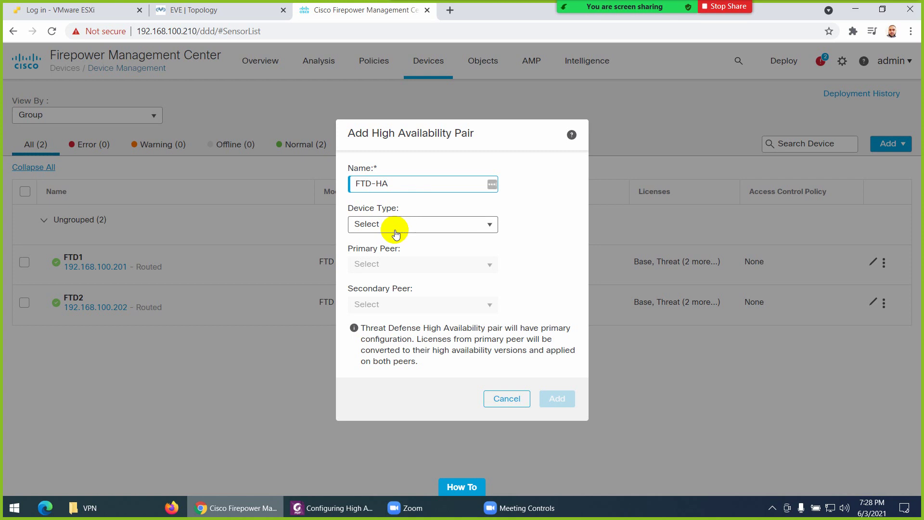
click(404, 226)
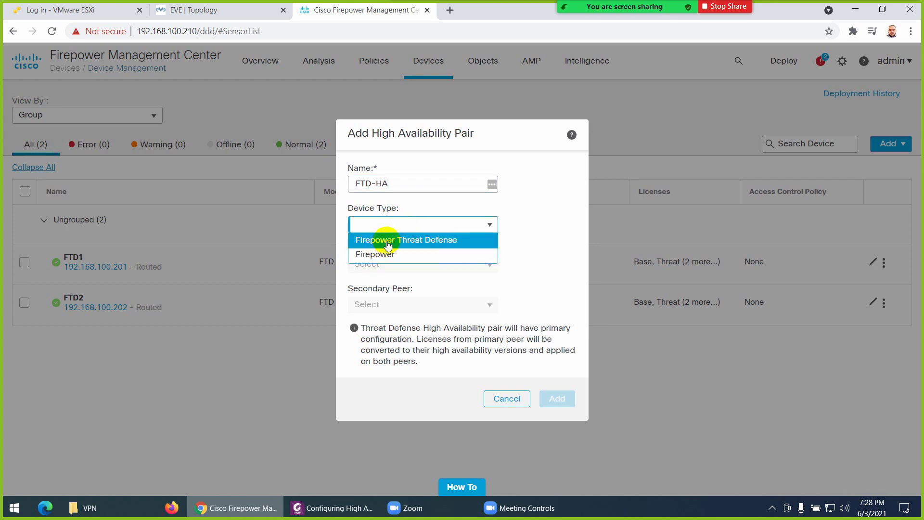
click(388, 241)
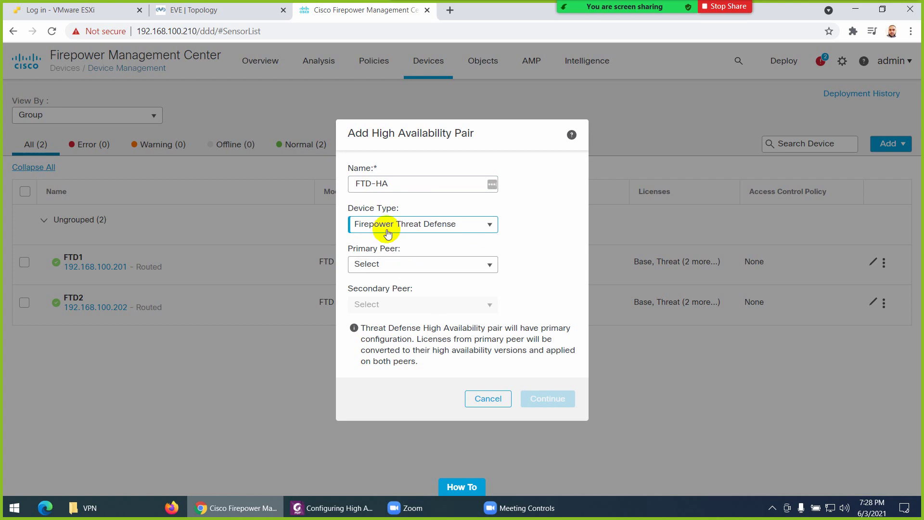
Set FTD1 as primary peer and FTD2 as secondary peer, then continue
click(377, 266)
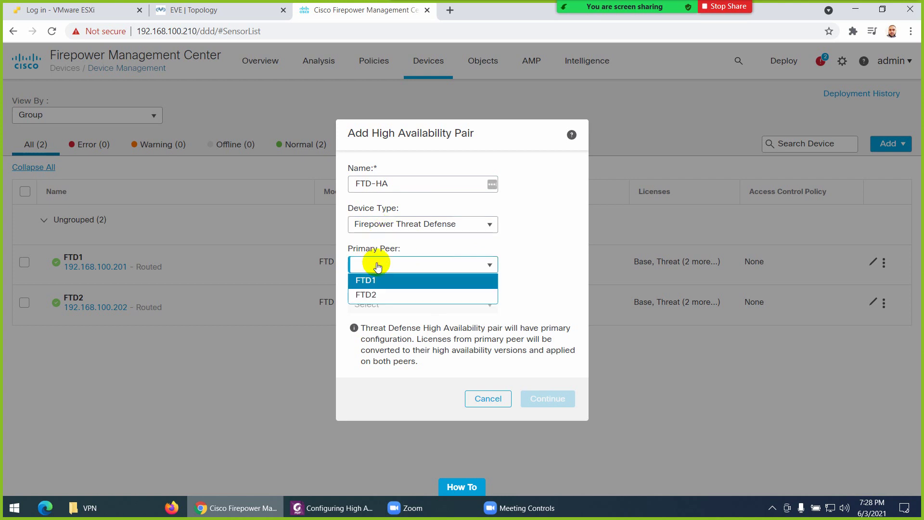
click(235, 12)
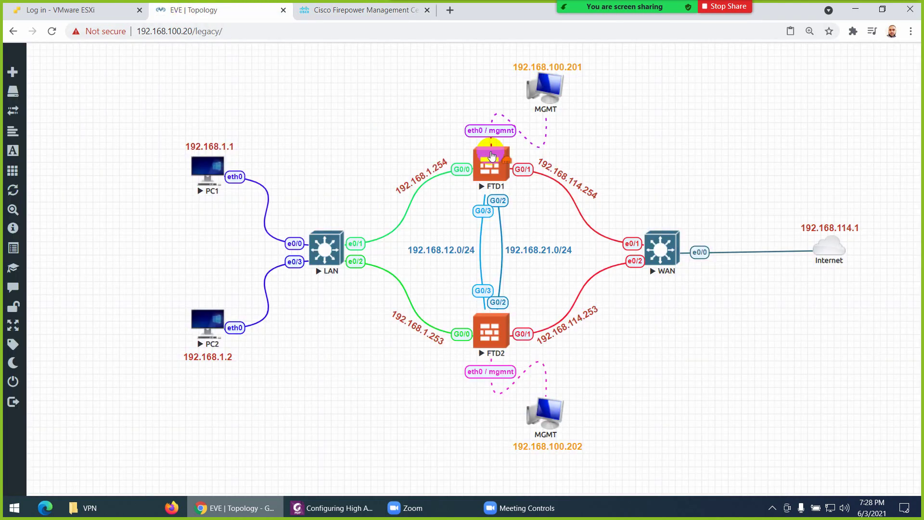
click(341, 10)
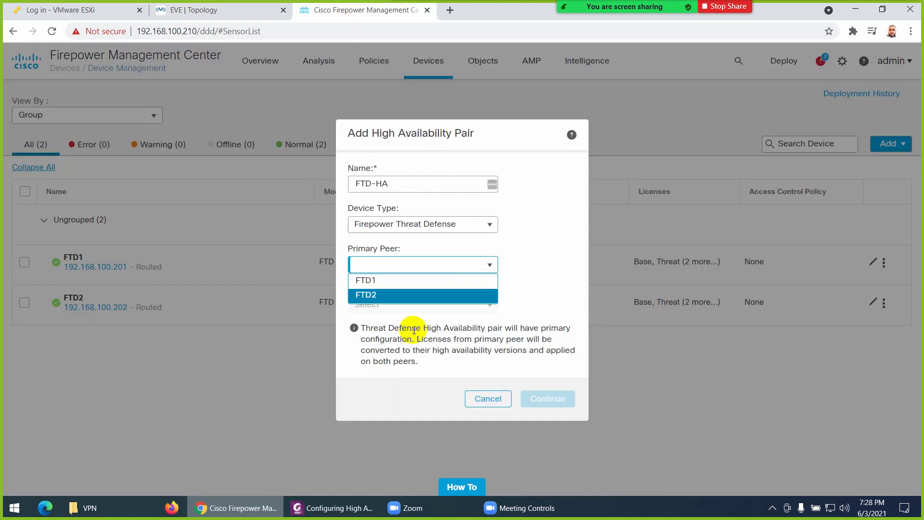
click(373, 281)
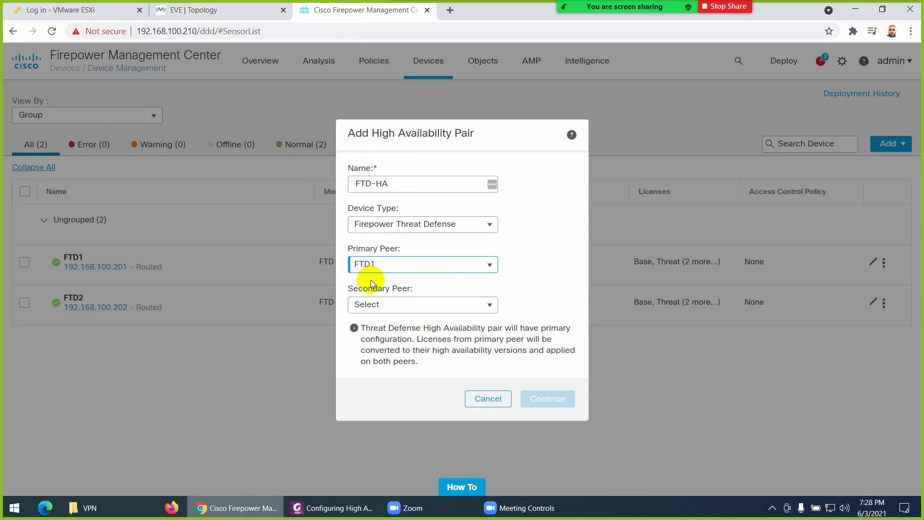
click(390, 308)
click(383, 318)
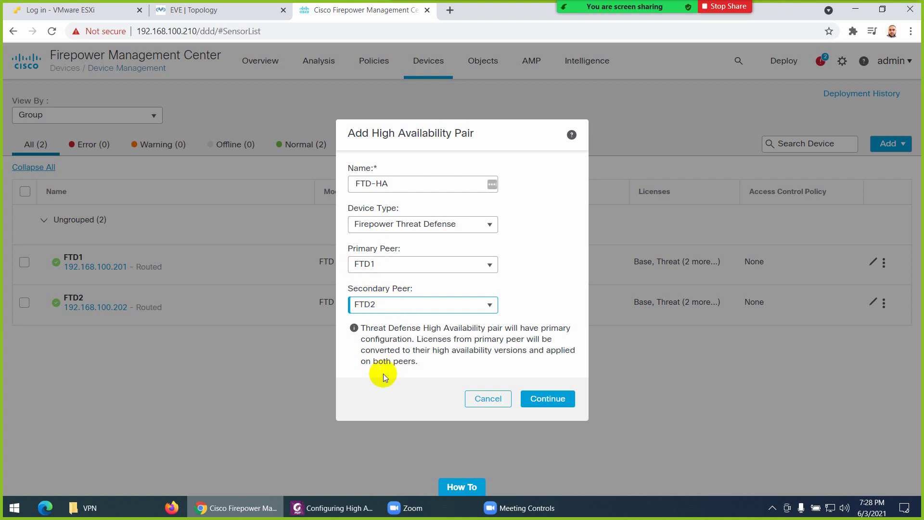
click(550, 399)
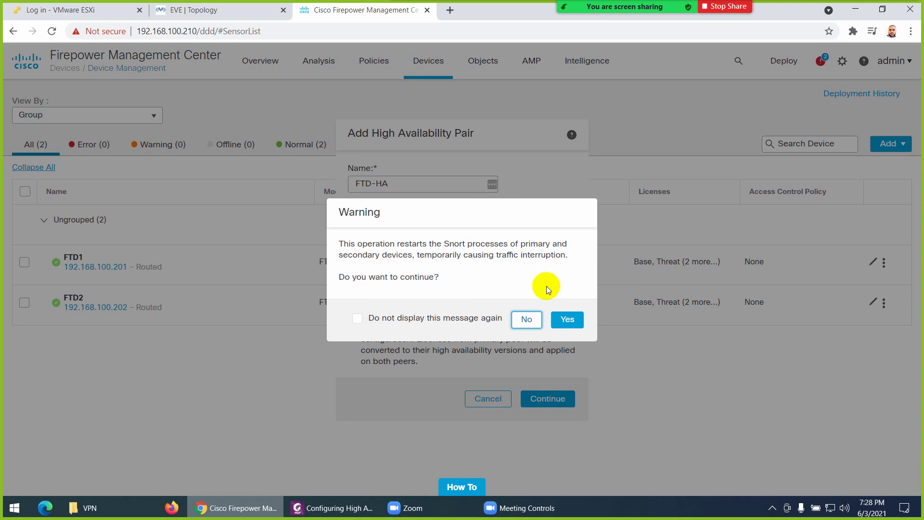
Accept the Snort restart warning, then abandon the pair after the peer configuration mismatch
click(566, 319)
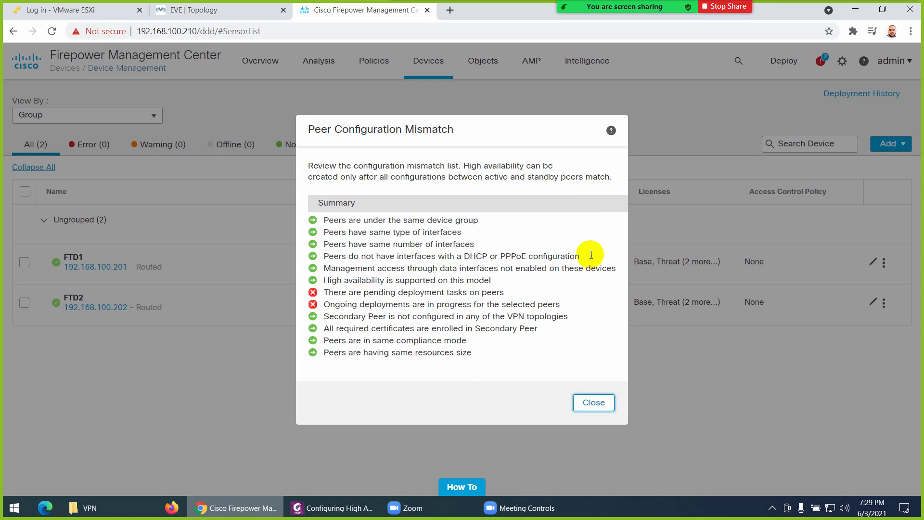
click(588, 403)
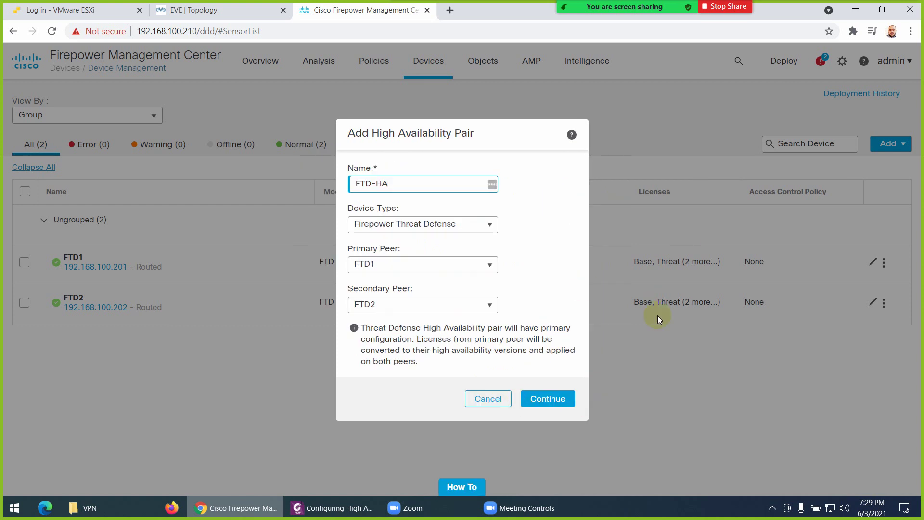
click(488, 398)
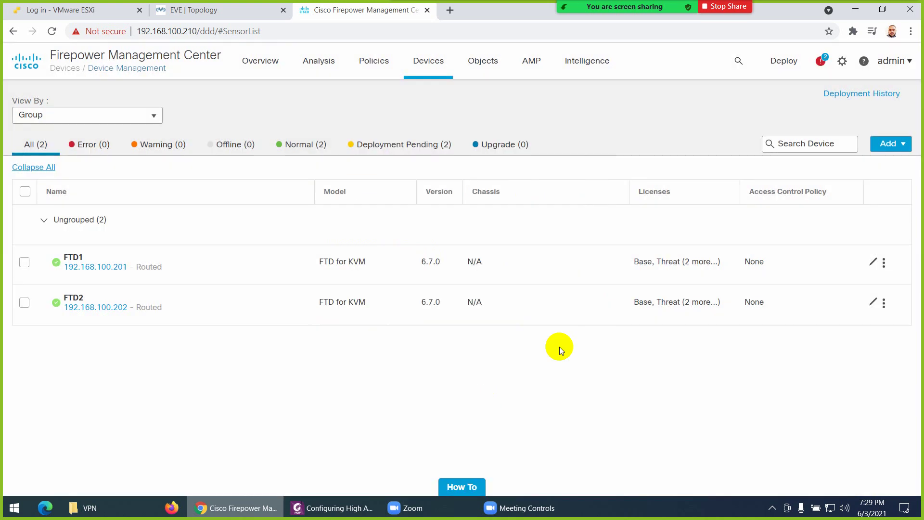
Confirm in the notification panel's Deployments and Tasks that FTD1 and FTD2 deployments succeeded
click(819, 62)
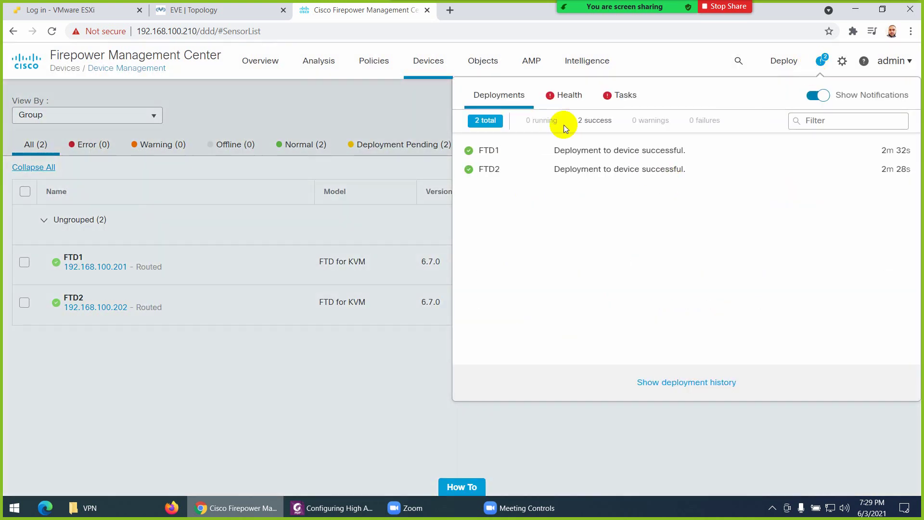
click(621, 95)
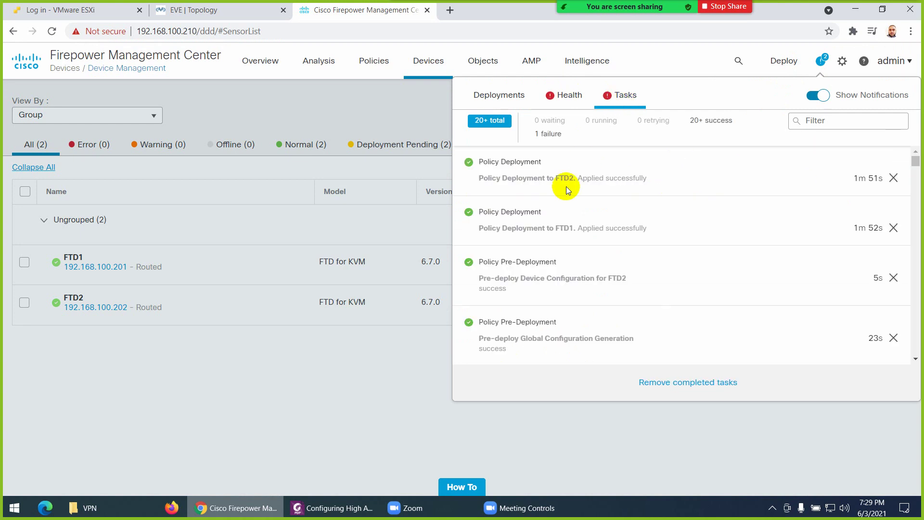
click(340, 382)
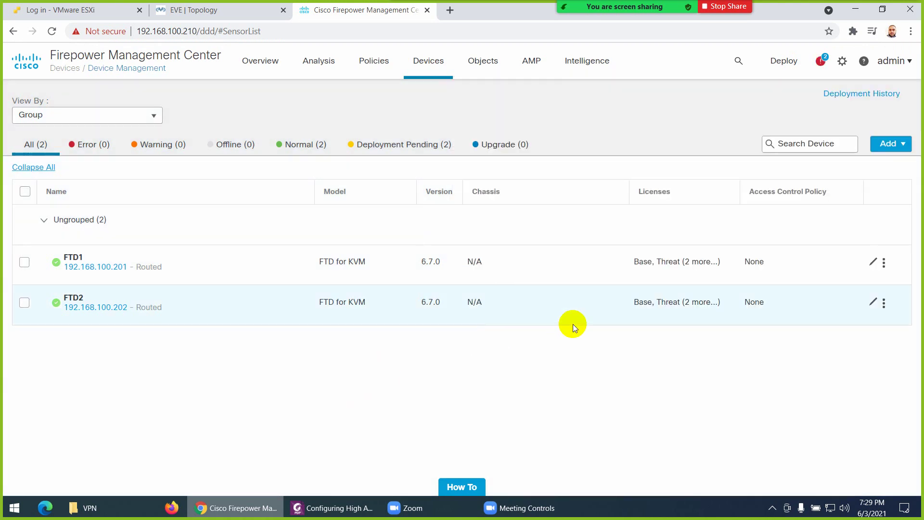
click(892, 143)
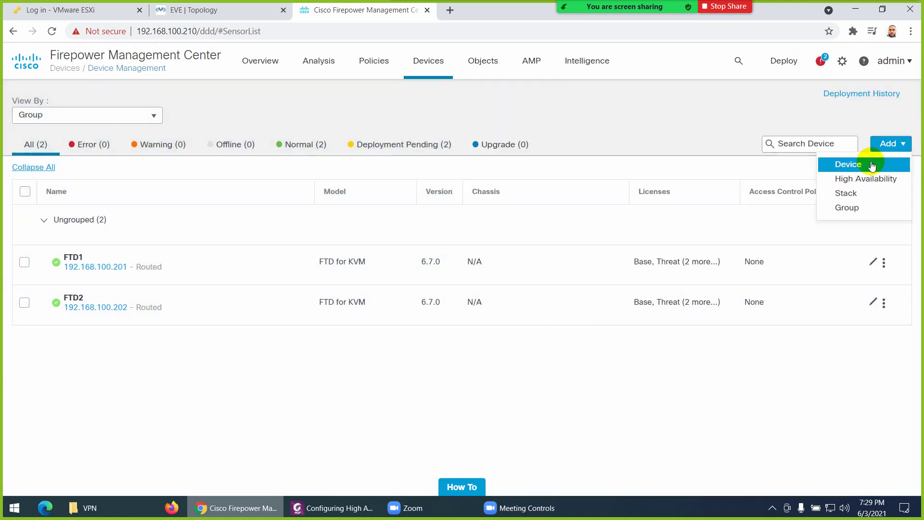
Start a high availability pair named FTD-HA of Firepower Threat Defense devices
click(854, 162)
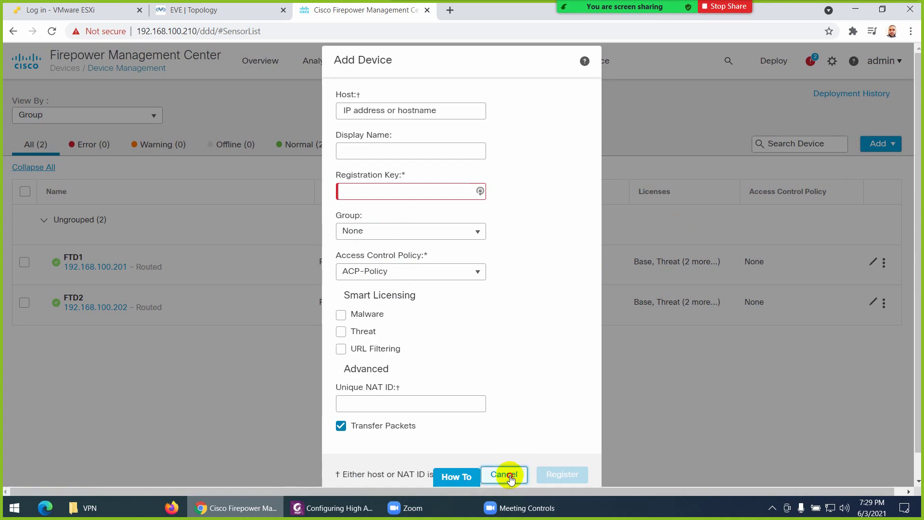
click(503, 475)
click(891, 143)
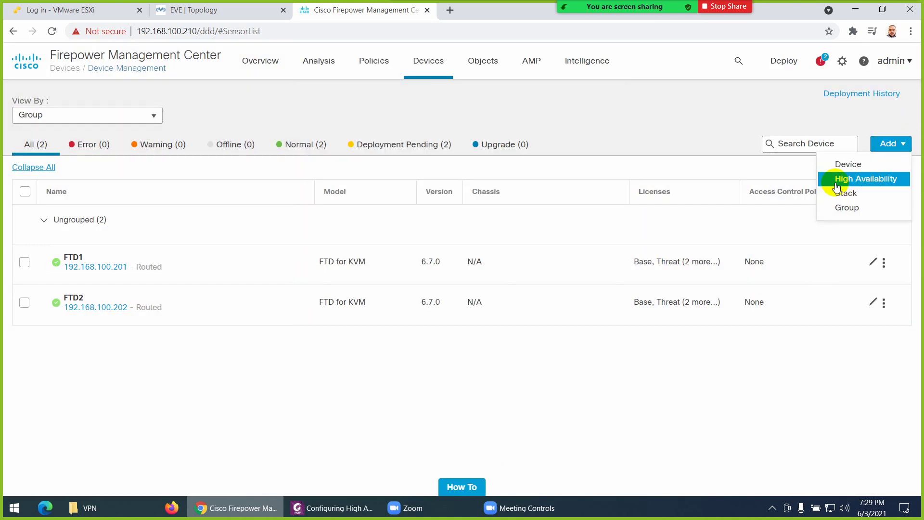
click(846, 181)
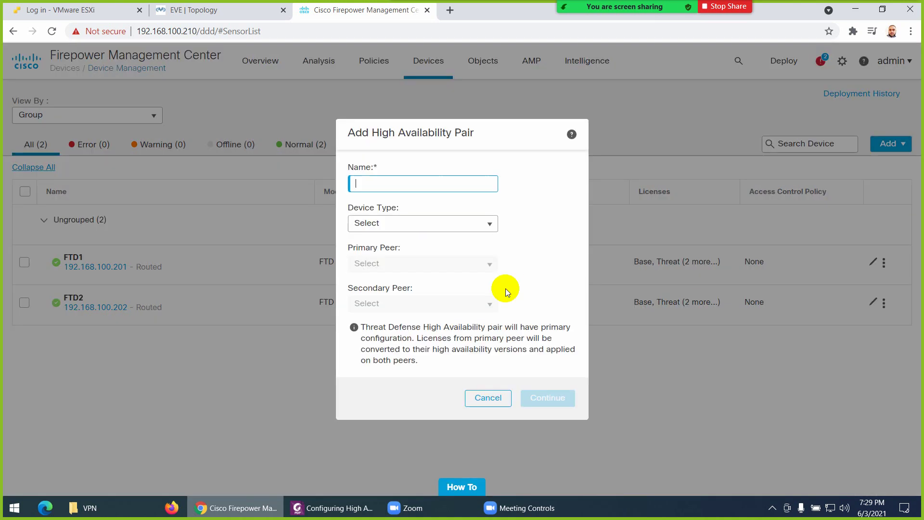
text(F)
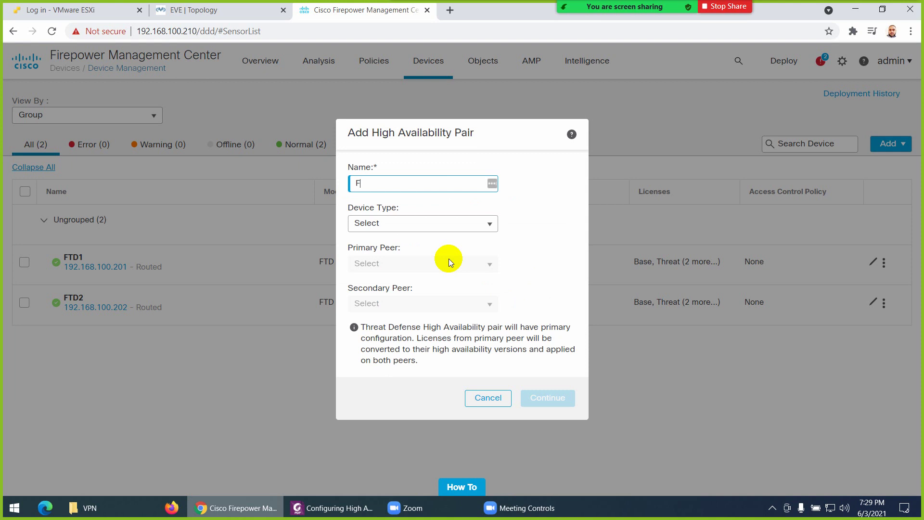
text(TD-HA)
key(Tab)
click(487, 226)
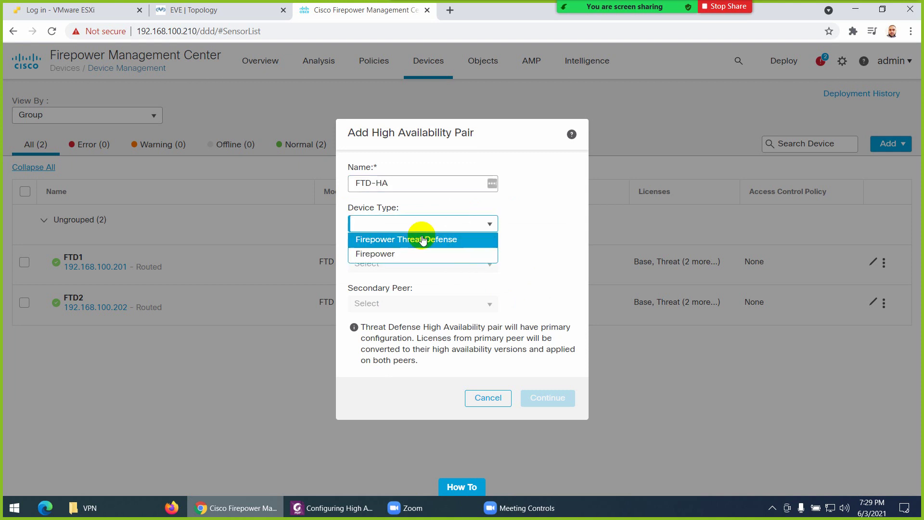
click(412, 238)
Make FTD1 primary and FTD2 secondary, continue, and accept the Snort restart warning
click(405, 264)
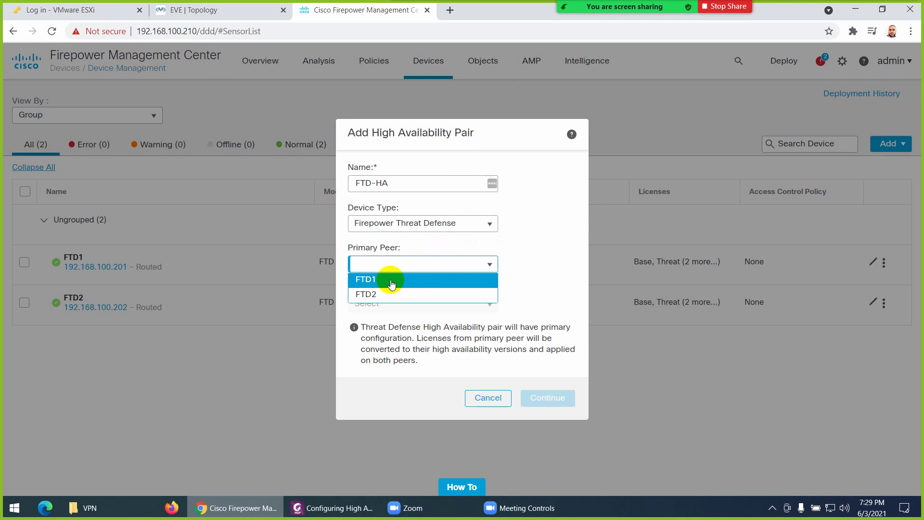
click(385, 278)
click(388, 303)
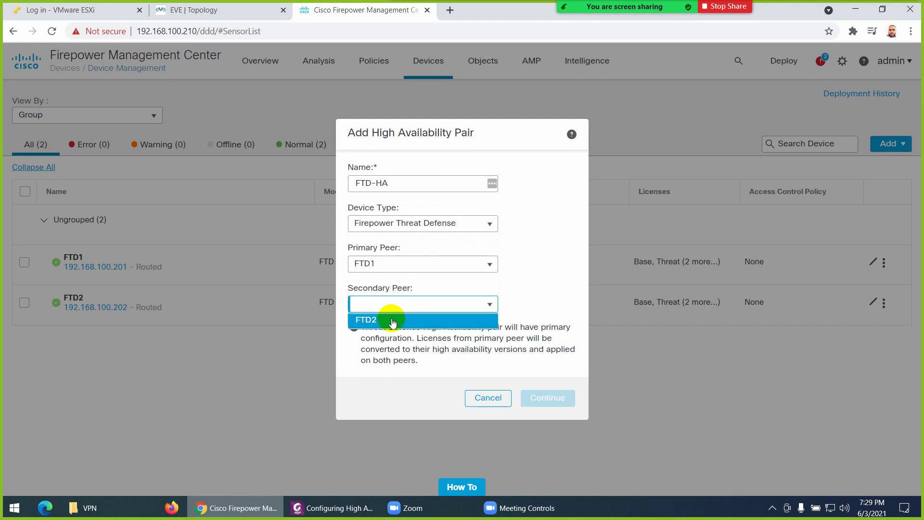
click(386, 318)
click(553, 402)
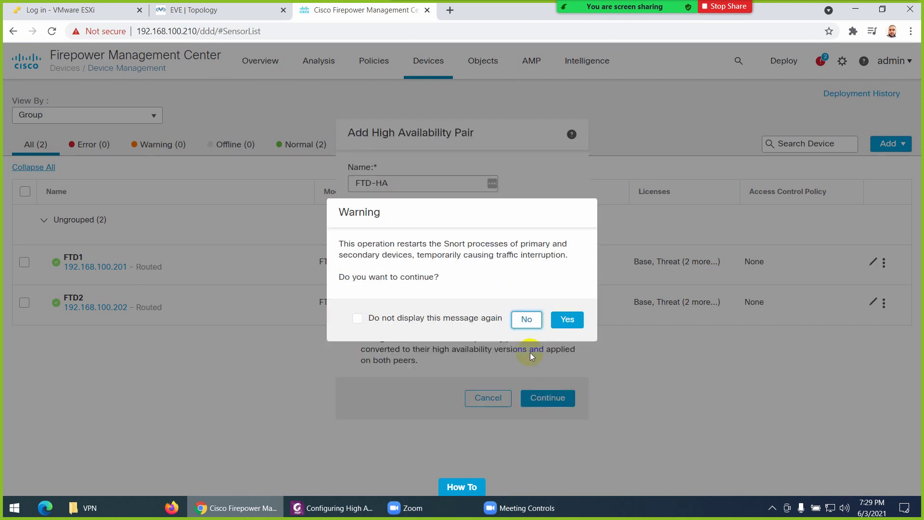
click(570, 319)
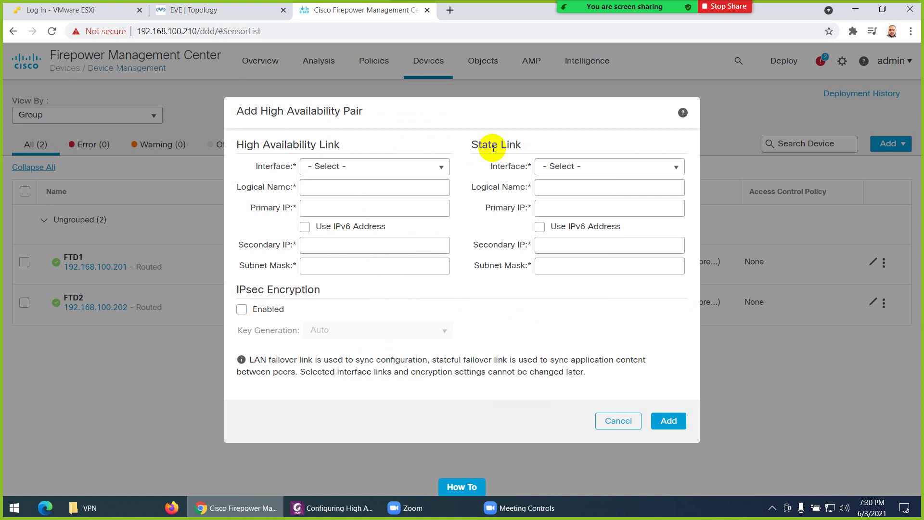
Switch to the EVE-NG topology to see the FTD1–FTD2 G0/2 and G0/3 link subnets
click(208, 10)
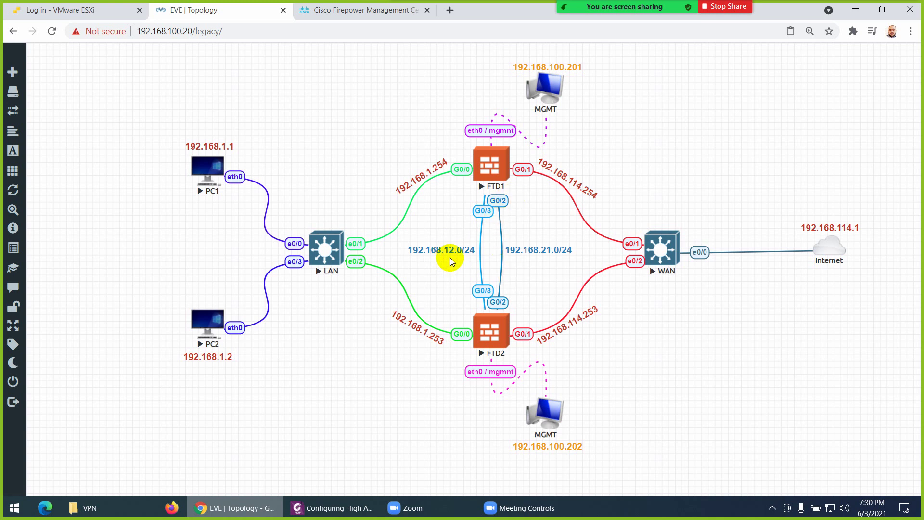
Drag the 192.168.21.0/24 and 192.168.12.0/24 labels to swap sides, then return to FMC
mouse_move(532, 248)
mouse_down()
mouse_move(433, 228)
mouse_move(531, 244)
mouse_up()
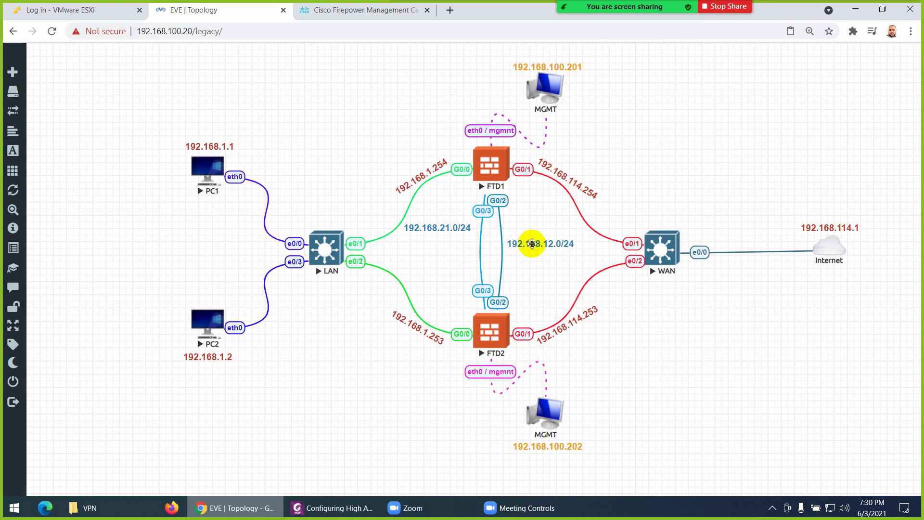
drag(445, 228, 449, 248)
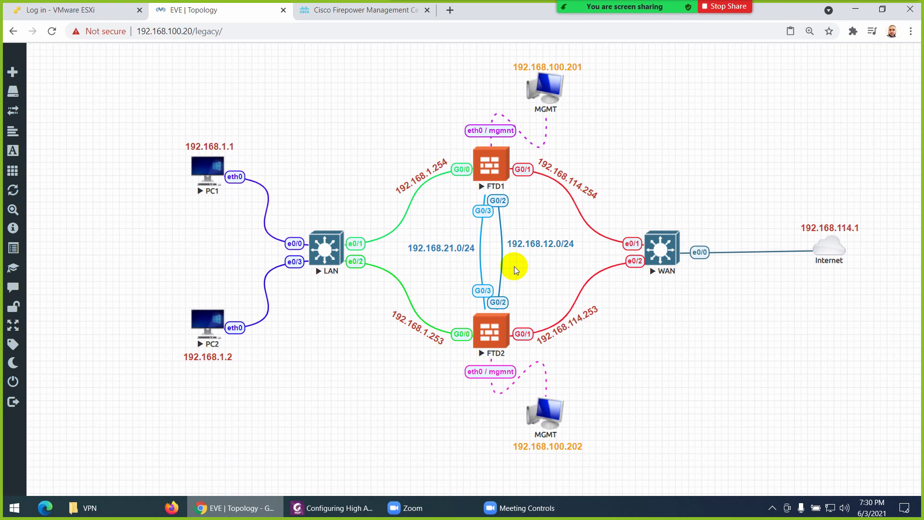
click(332, 10)
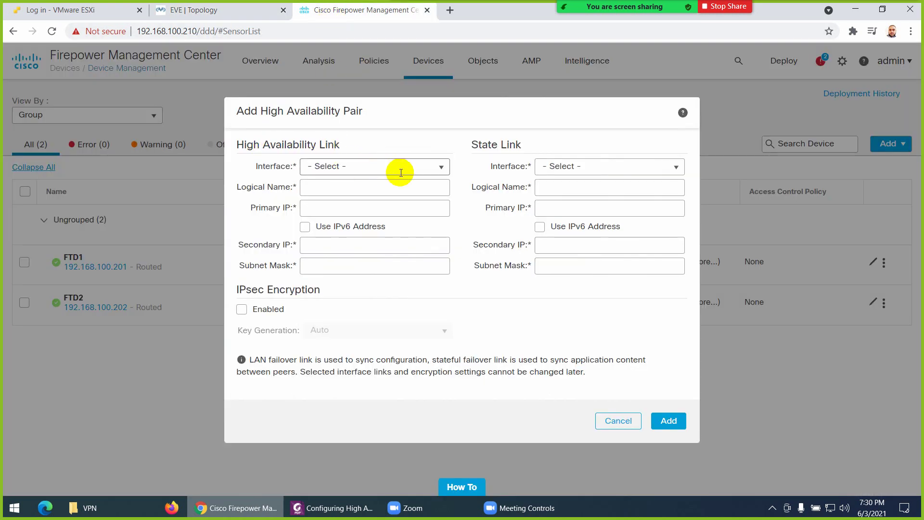
Set the failover link interface to GigabitEthernet0/2 with logical name FV-Link
click(439, 169)
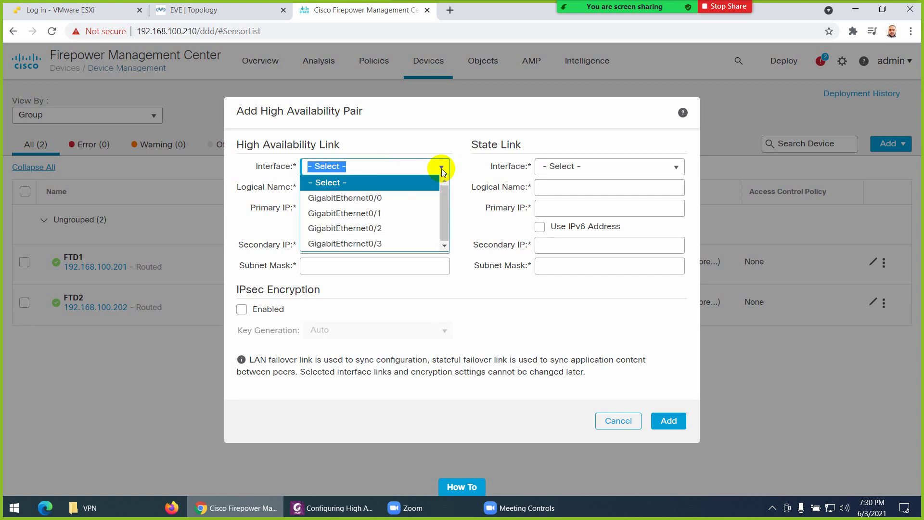
click(366, 228)
click(332, 188)
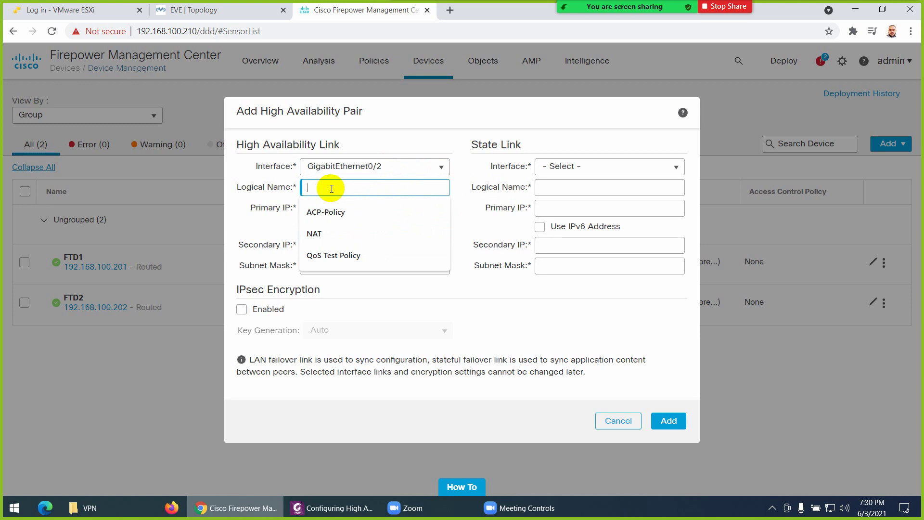
text(F)
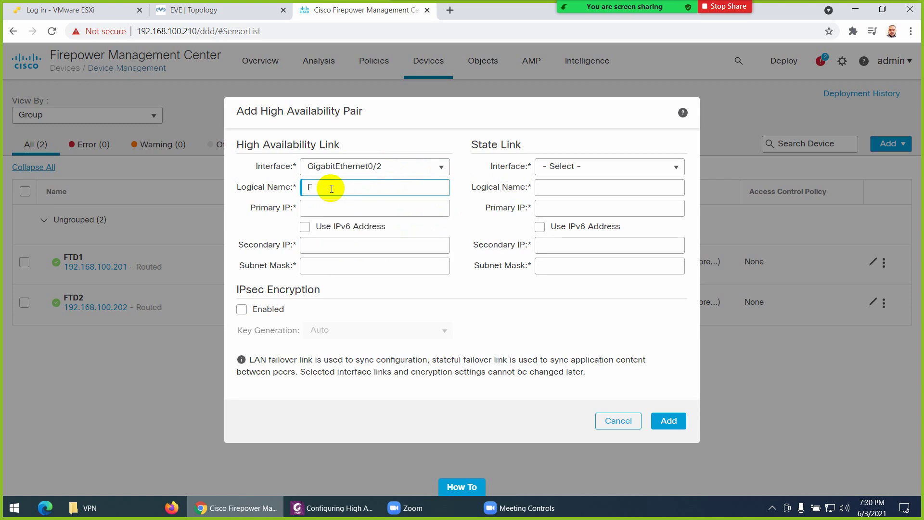
text(V-Link)
click(323, 208)
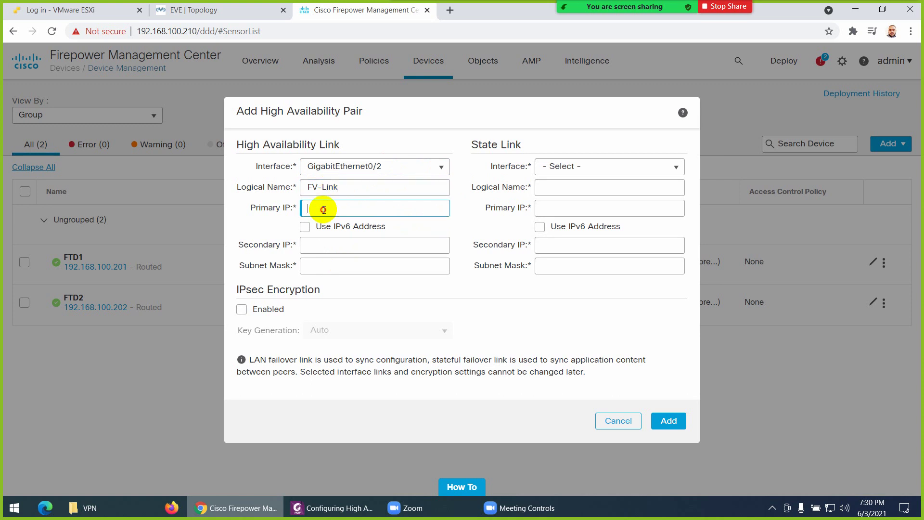
Enter 192.168.12.1 as the failover link primary IP after checking the topology
click(227, 10)
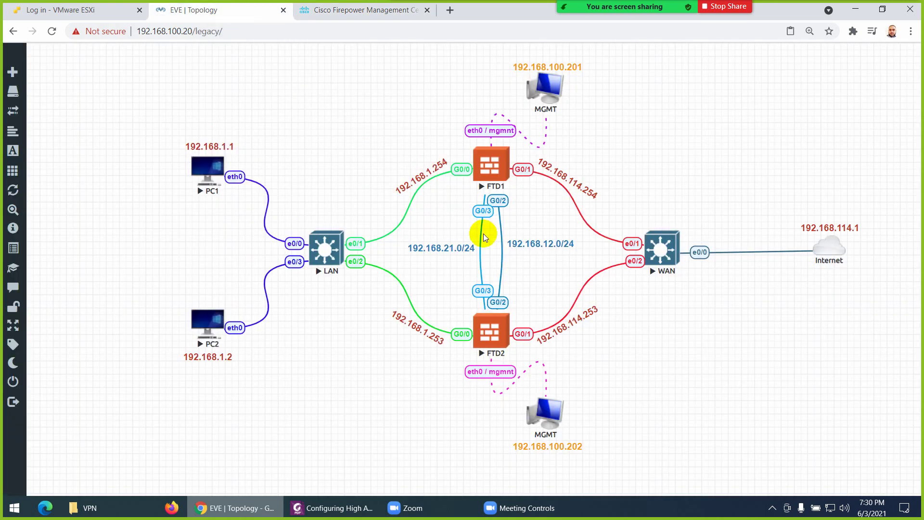
drag(513, 241, 516, 249)
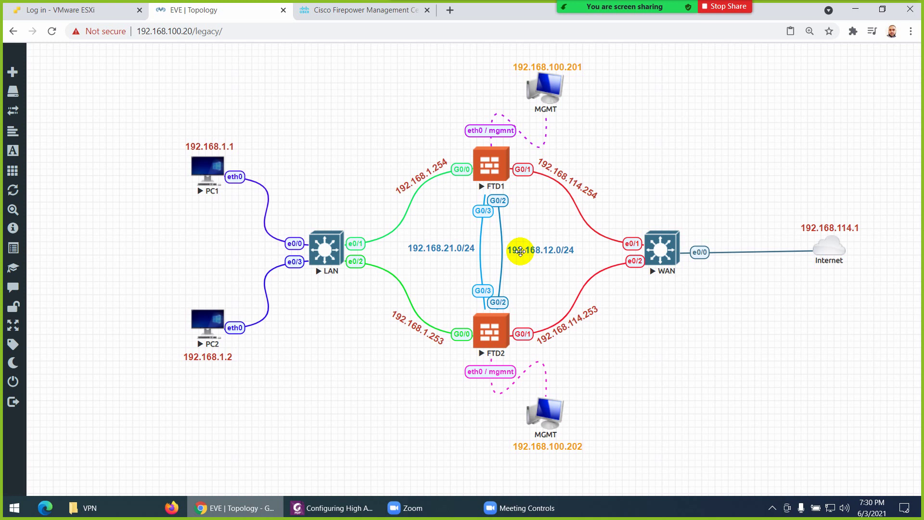
click(336, 11)
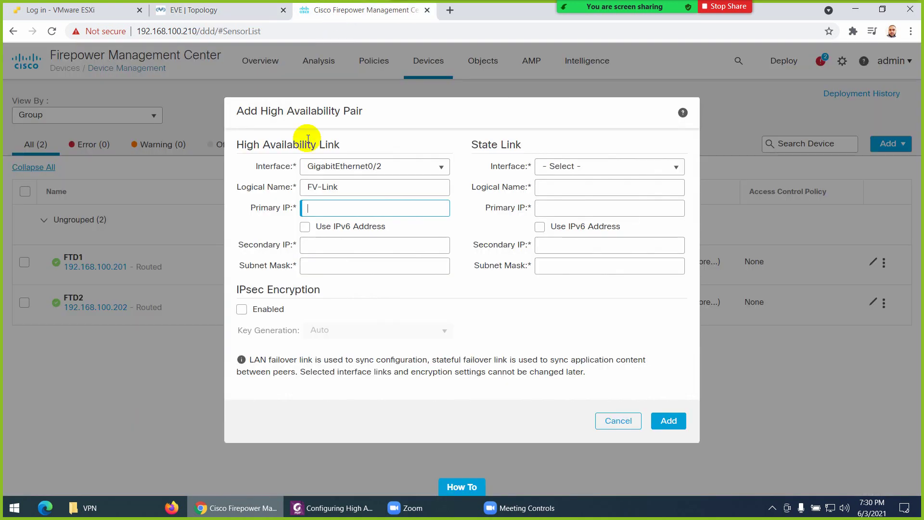
click(333, 208)
text(192.)
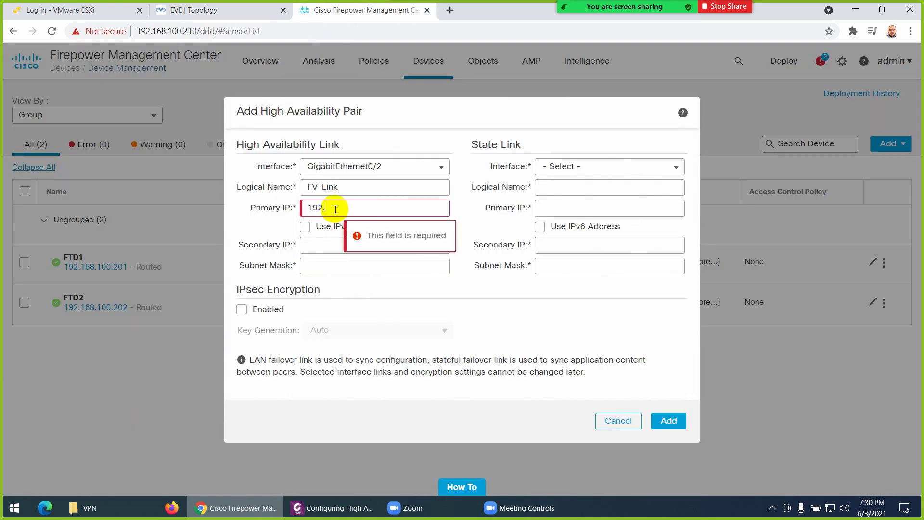
text(168.12.1)
drag(382, 207, 285, 208)
key(ctrl+c)
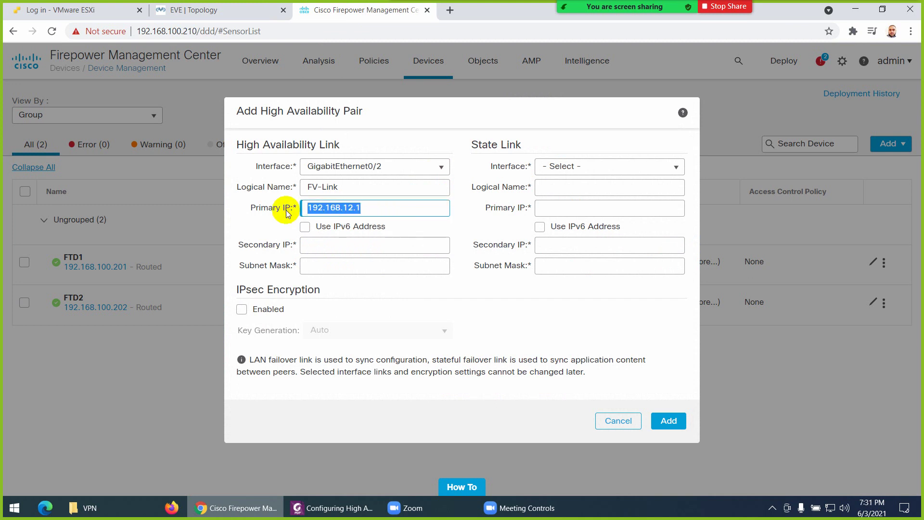
Fill in the failover secondary IP 192.168.12.2 and start entering the subnet mask
click(319, 246)
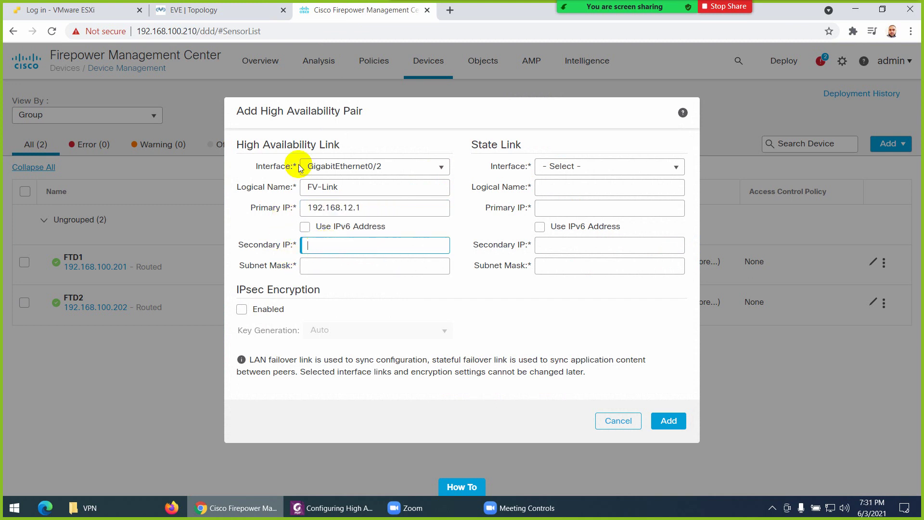
click(226, 10)
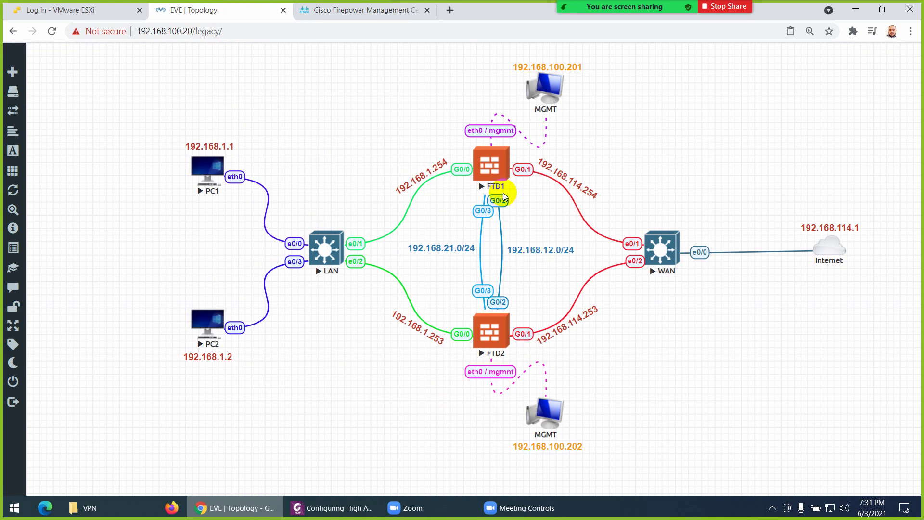
click(354, 10)
key(ctrl+v)
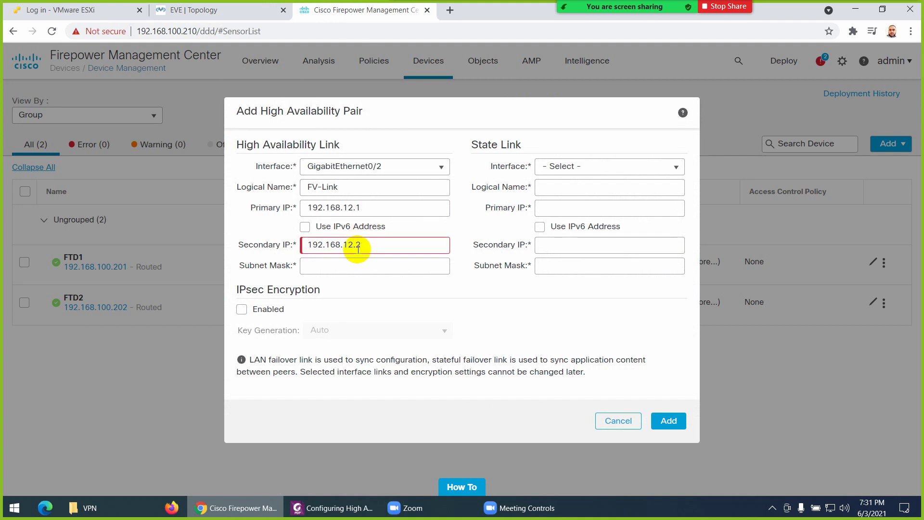
click(207, 13)
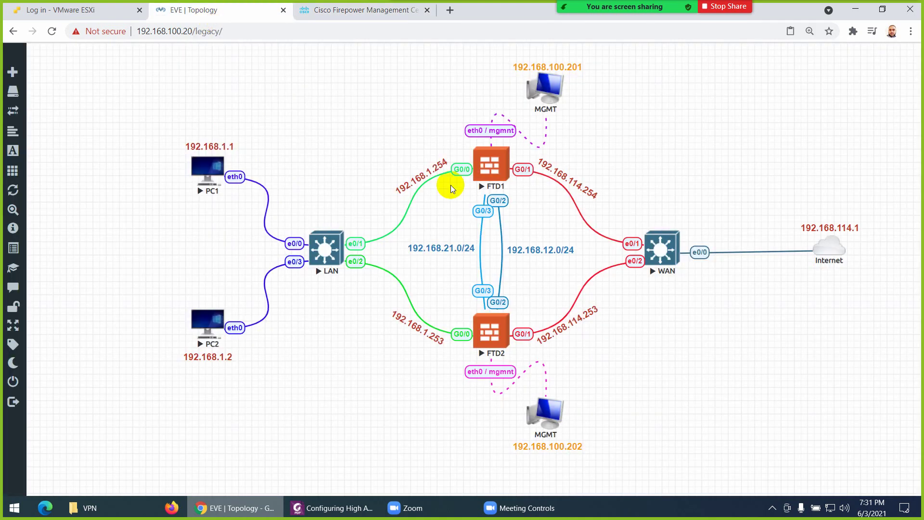
click(353, 19)
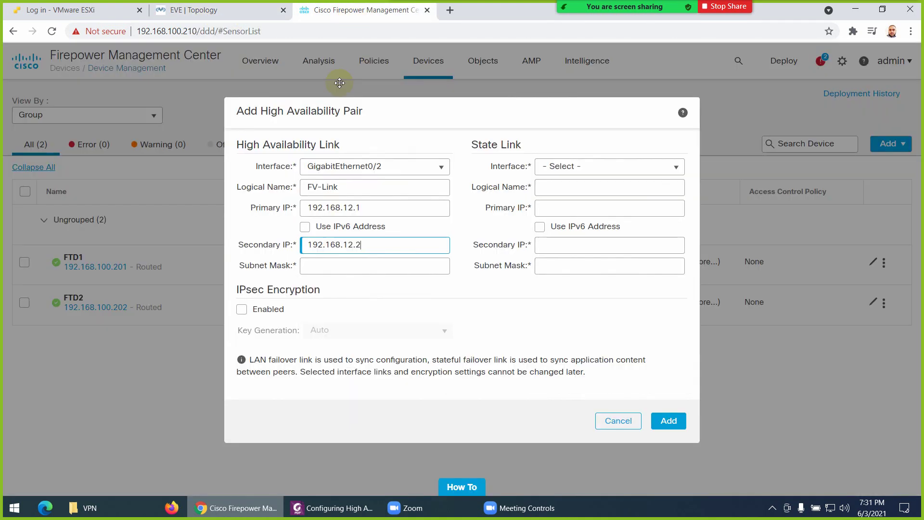
click(341, 264)
text(25)
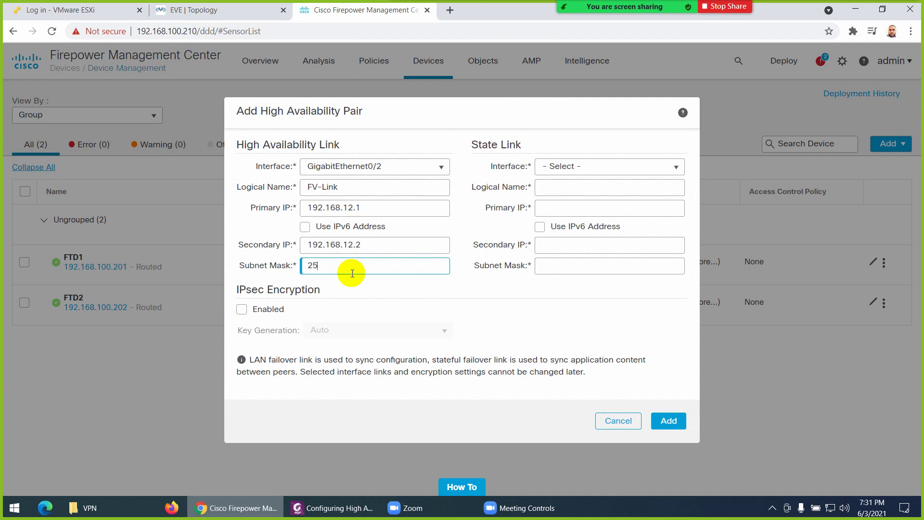
text(5.24)
text(5.255.0)
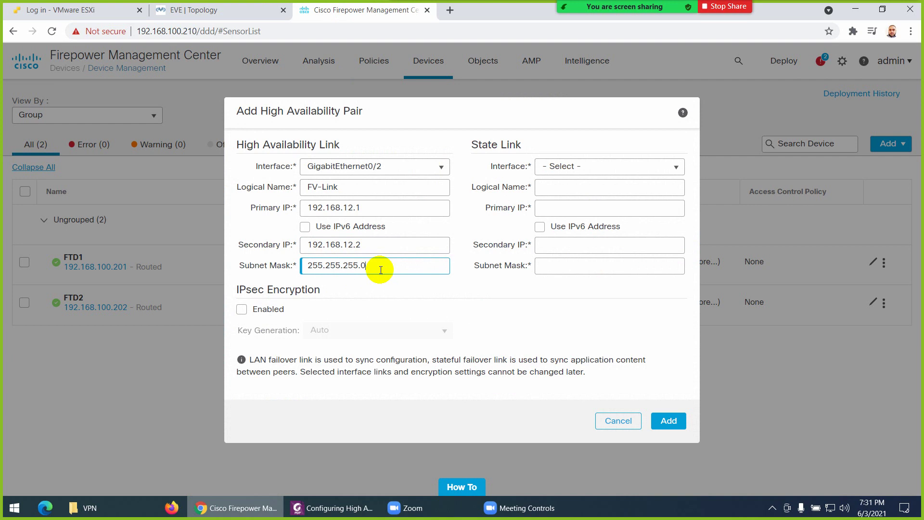
Set the state link interface to GigabitEthernet0/3
click(682, 170)
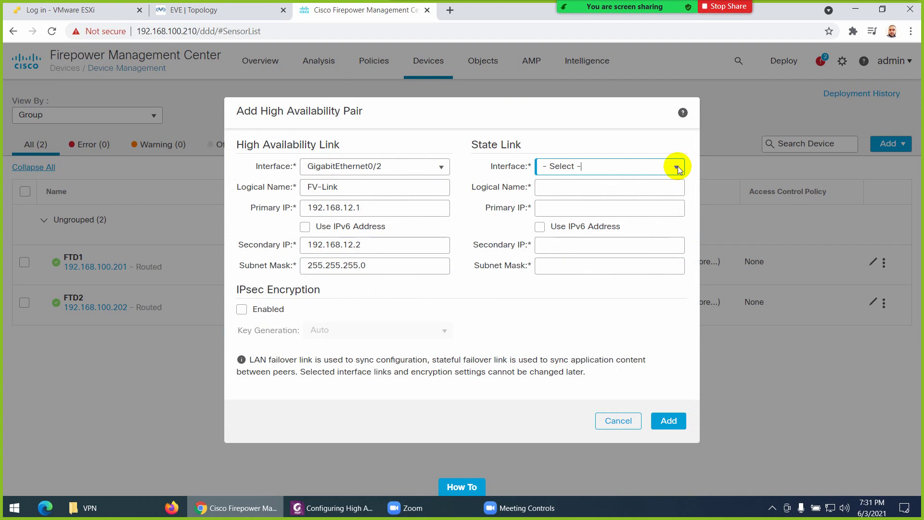
click(677, 166)
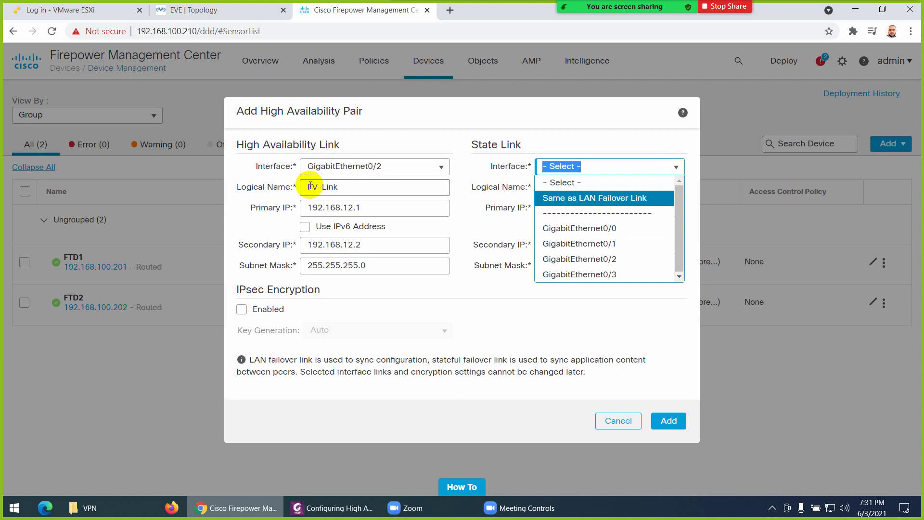
click(585, 198)
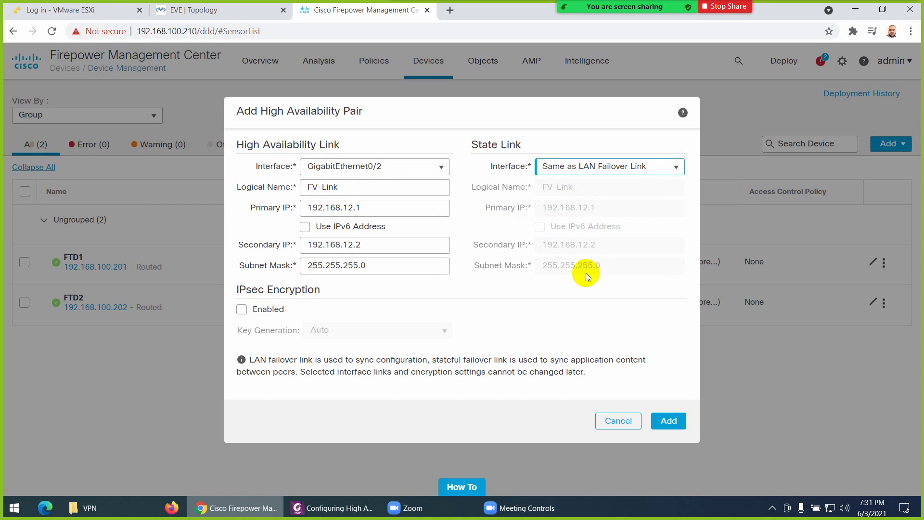
click(678, 167)
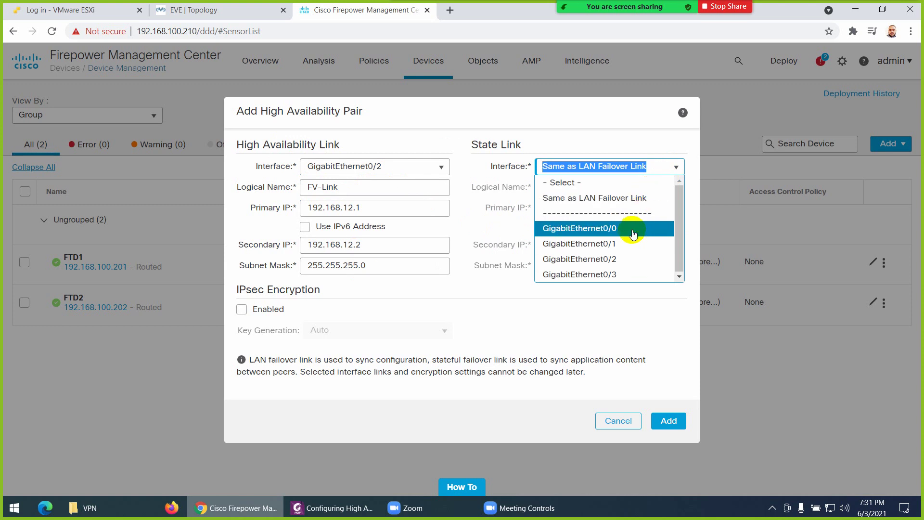
click(596, 275)
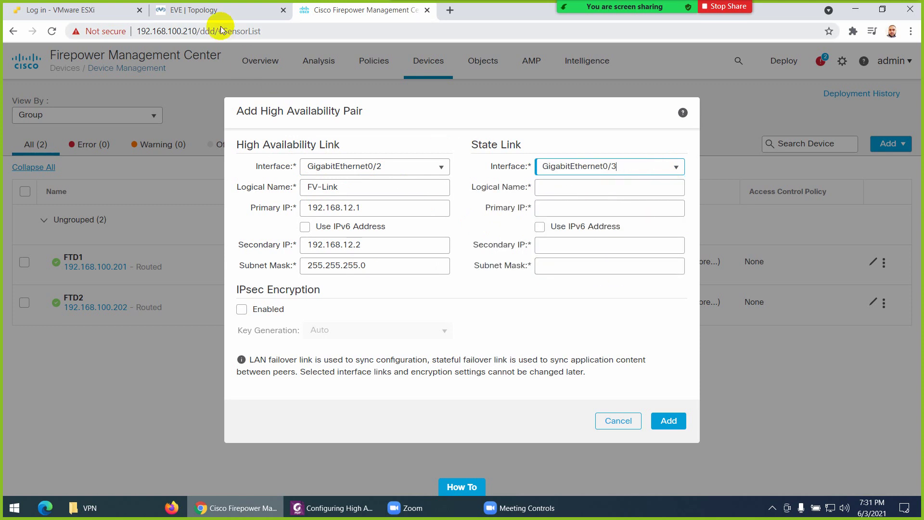
click(214, 11)
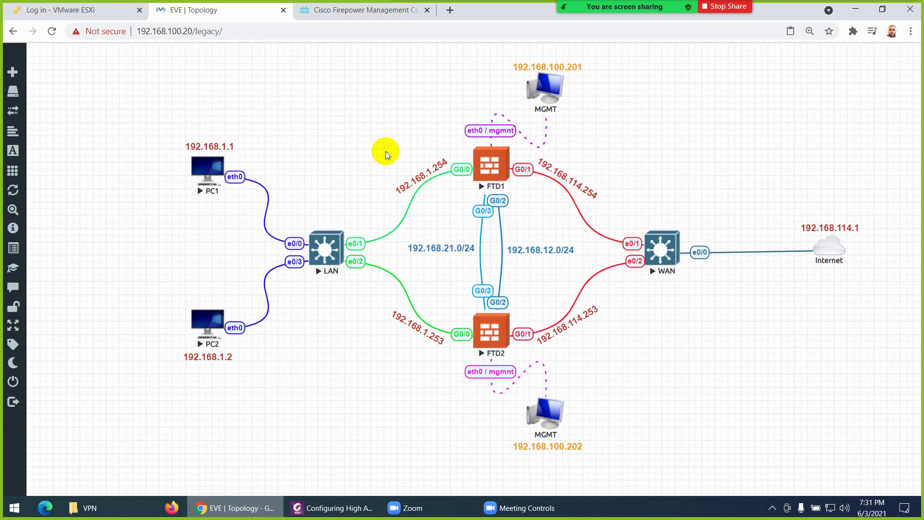
click(358, 10)
Name the state link SF-Link and give it primary IP 192.168.21.1
click(561, 188)
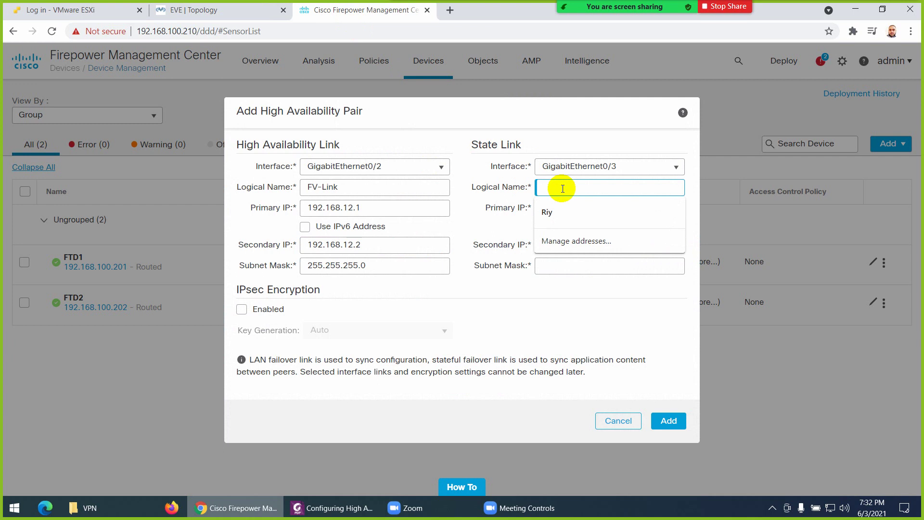
text(S)
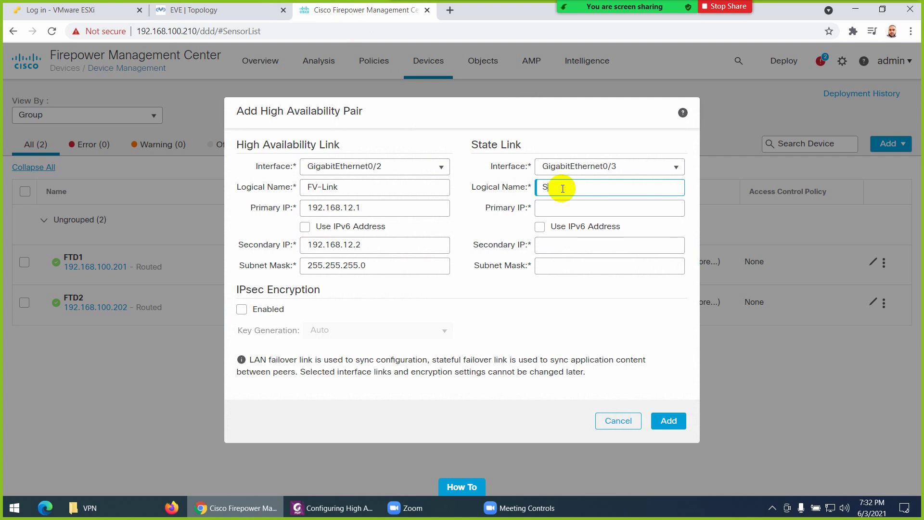
text(F-Link)
click(590, 208)
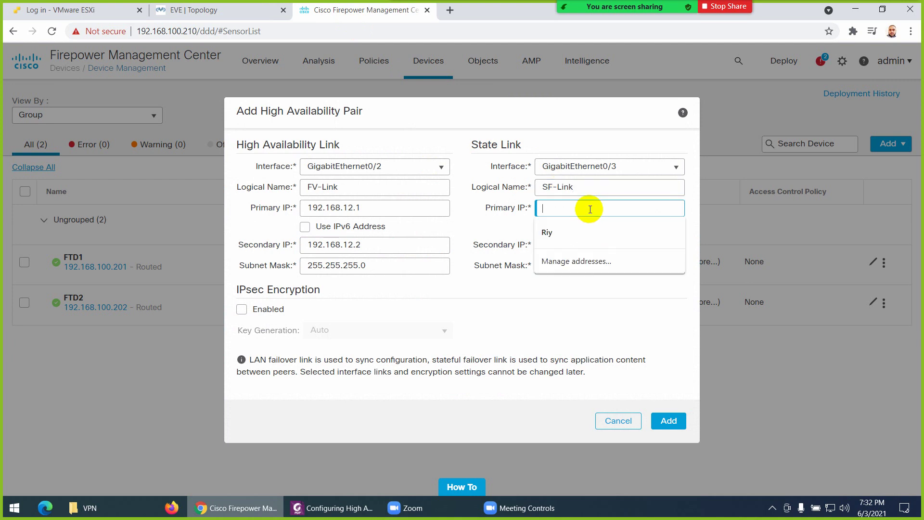
text(192.168.12.1)
click(586, 210)
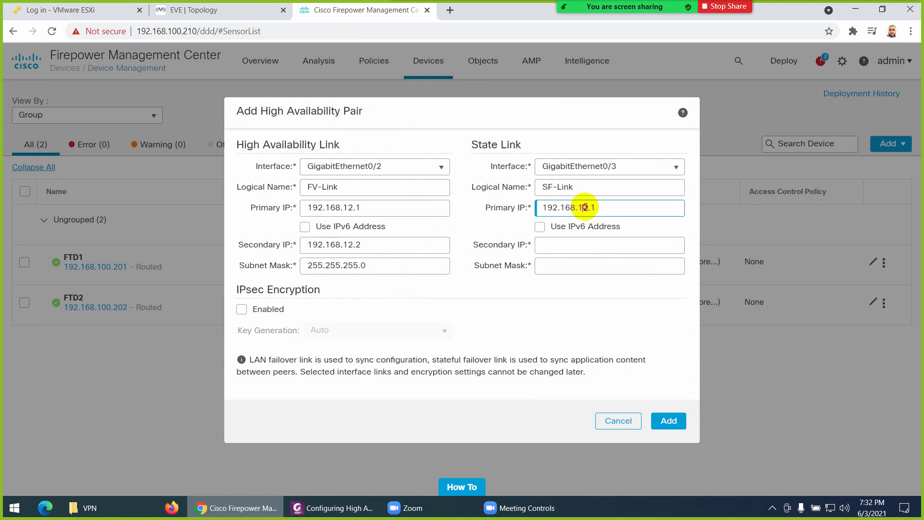
key(BackSpace)
text(1)
drag(602, 207, 514, 213)
key(ctrl+c)
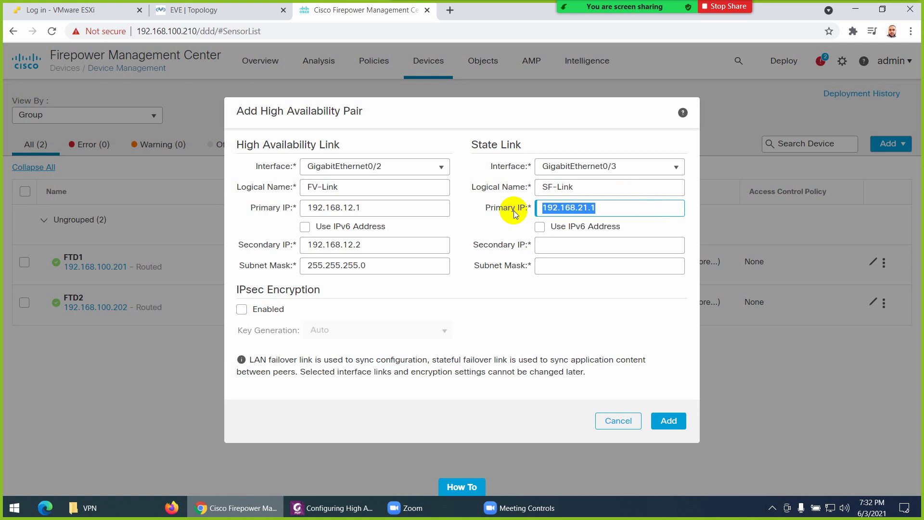
Give the state link secondary IP 192.168.21.2 and subnet mask 255.255.255.0
click(548, 246)
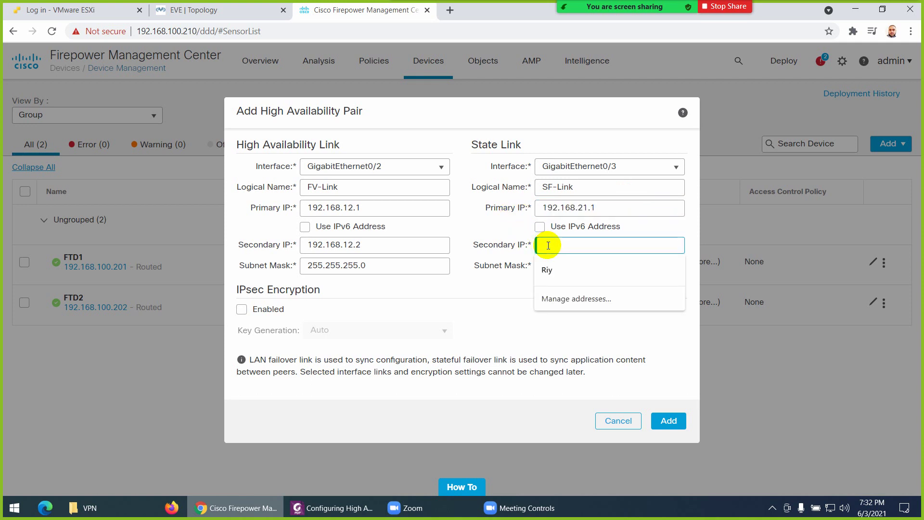
key(ctrl+v)
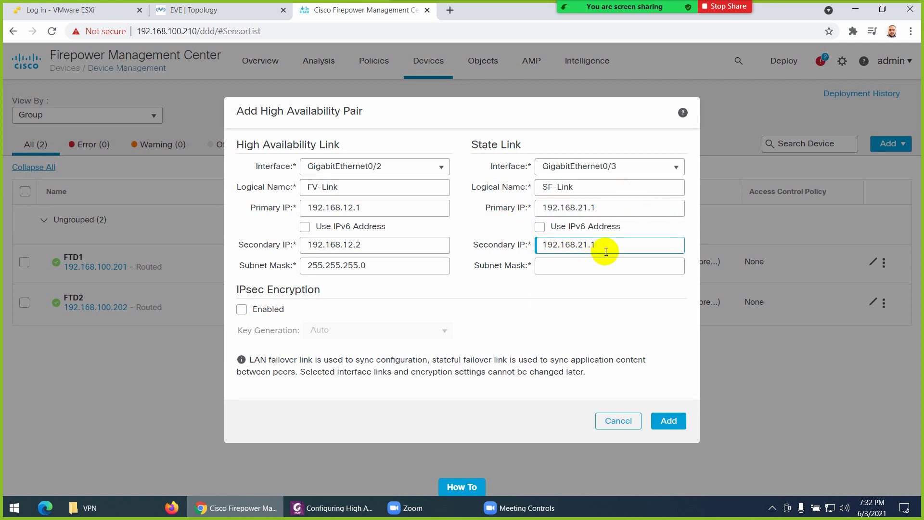
drag(400, 266, 281, 265)
key(ctrl+c)
click(541, 266)
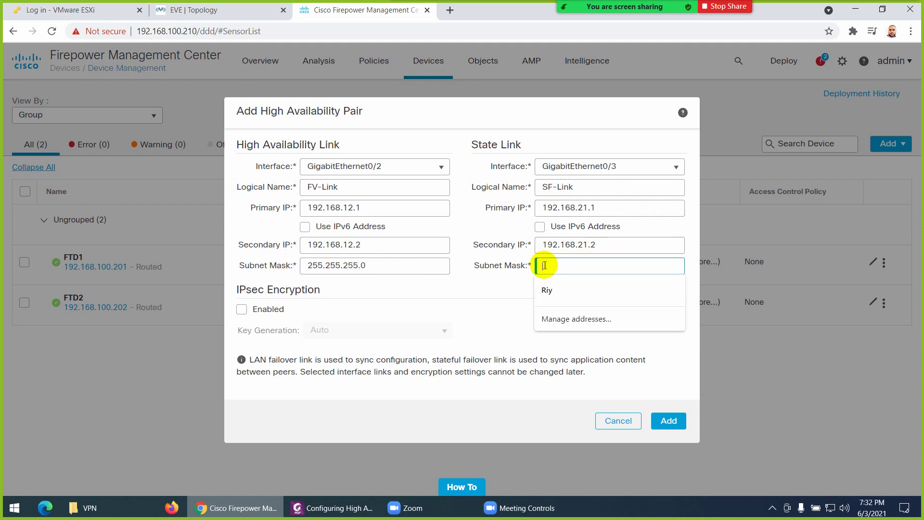
key(ctrl+v)
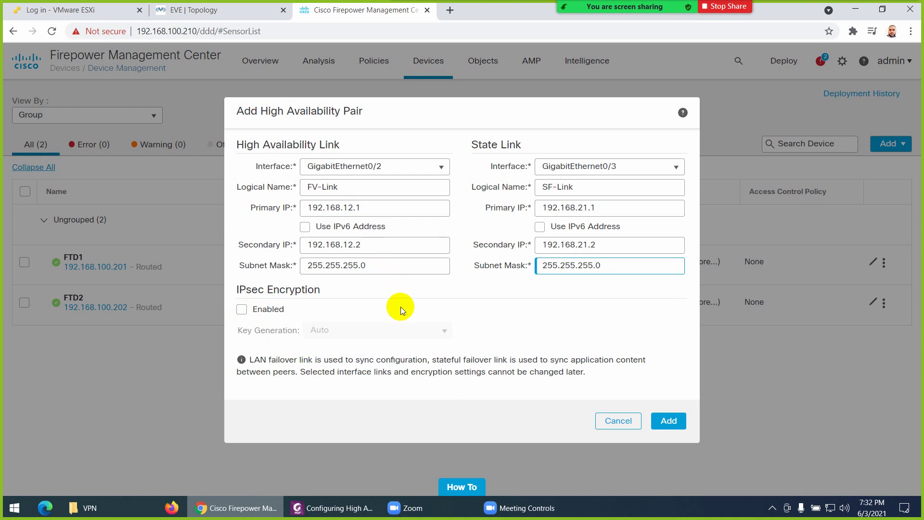
click(242, 310)
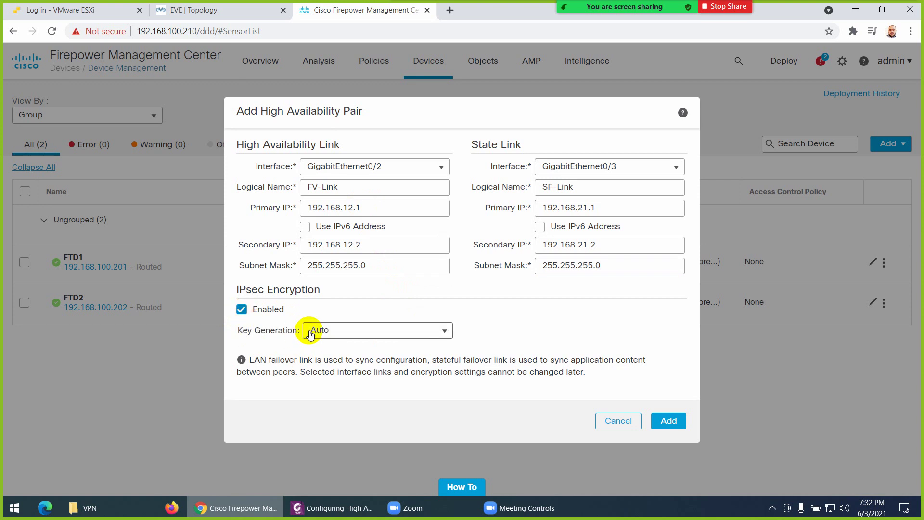
click(335, 332)
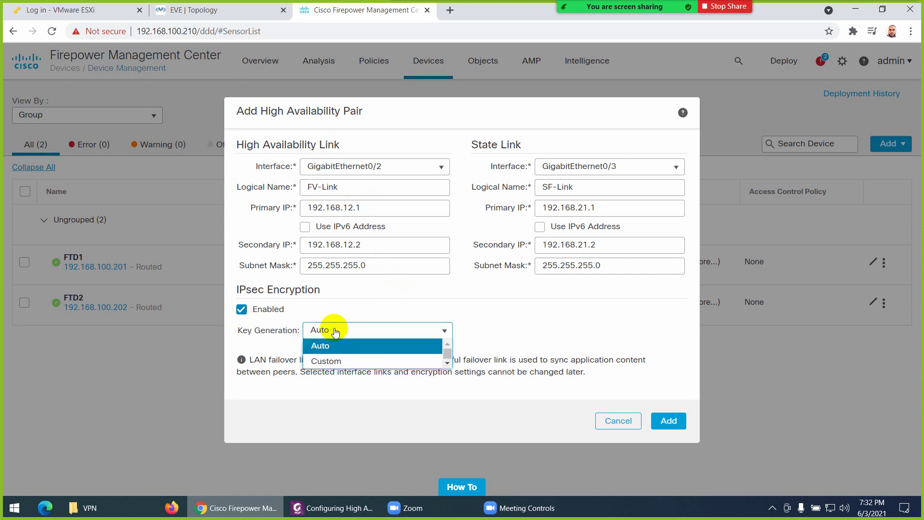
click(320, 361)
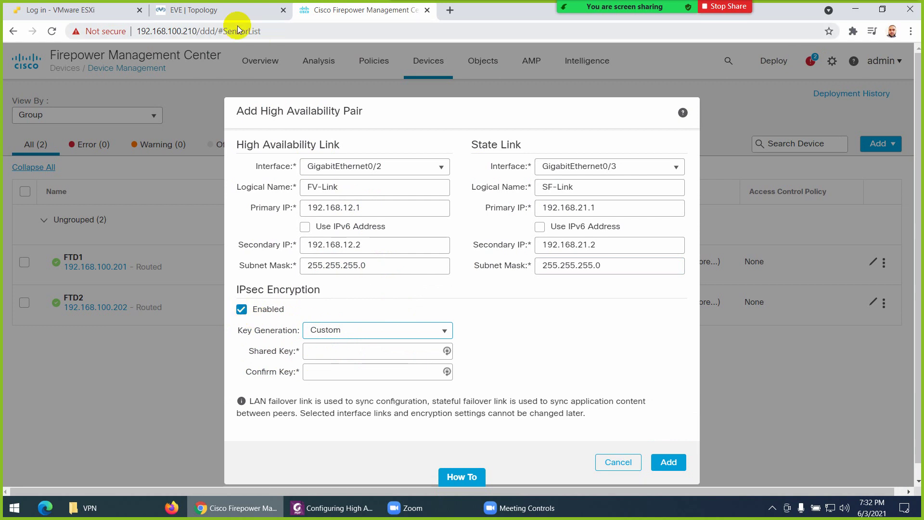
click(227, 11)
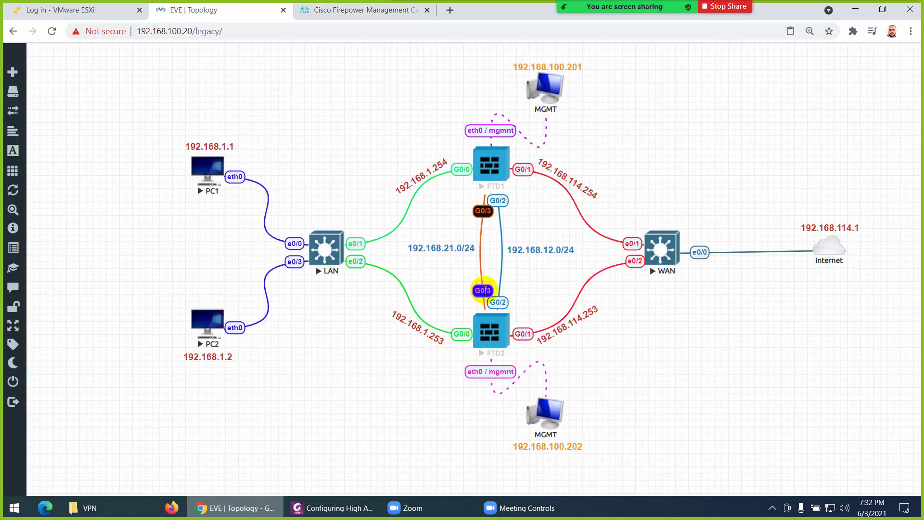
click(353, 12)
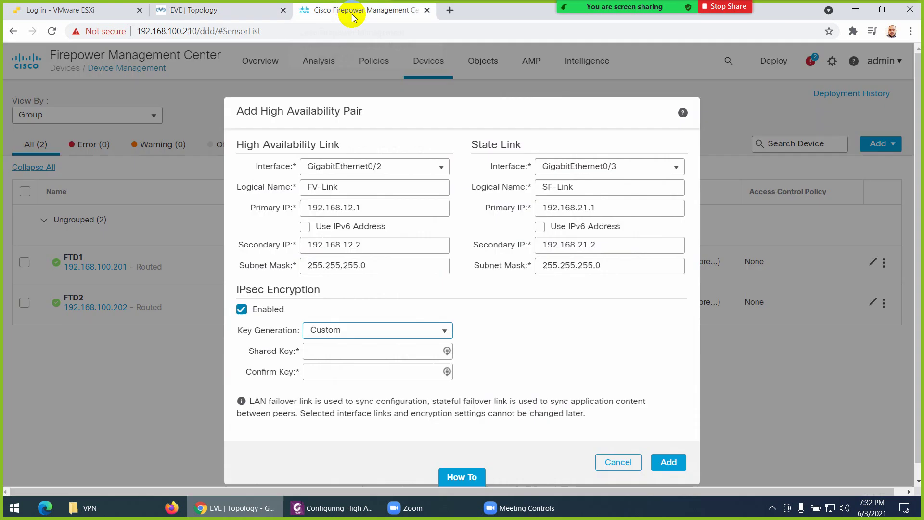
click(243, 310)
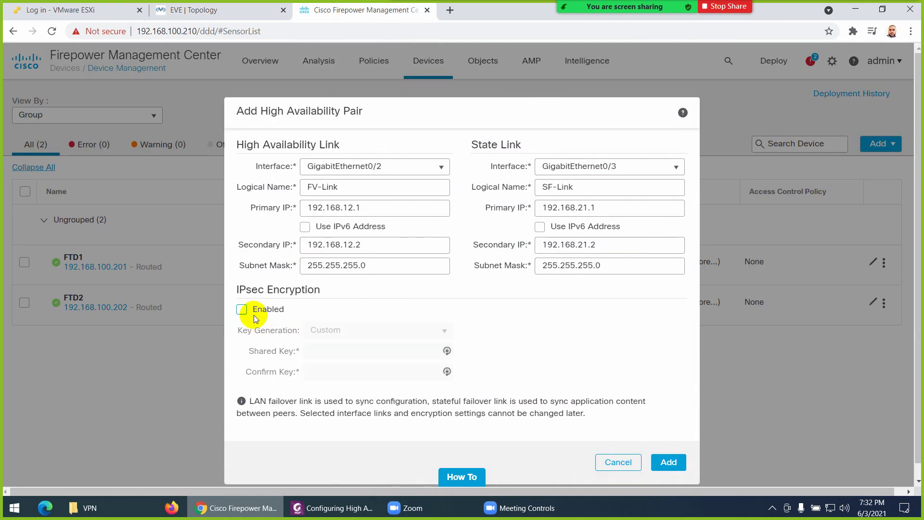
drag(251, 401, 512, 401)
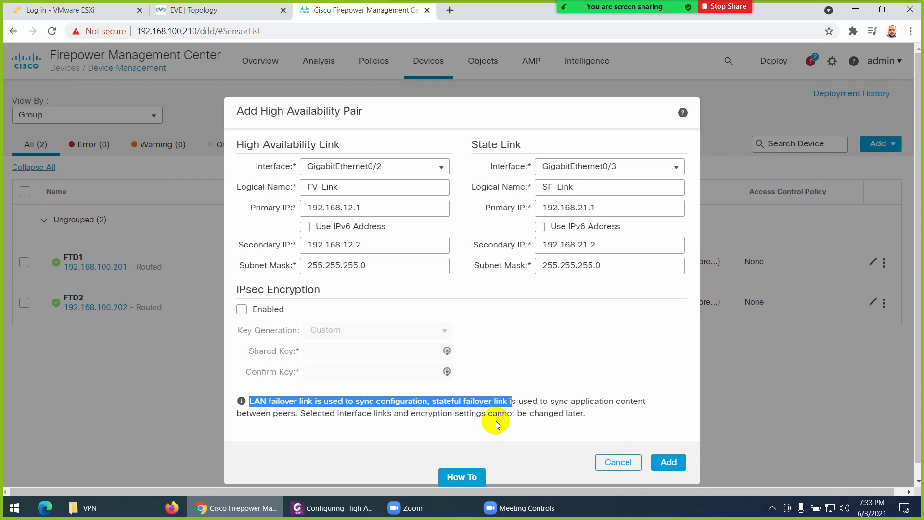
click(503, 362)
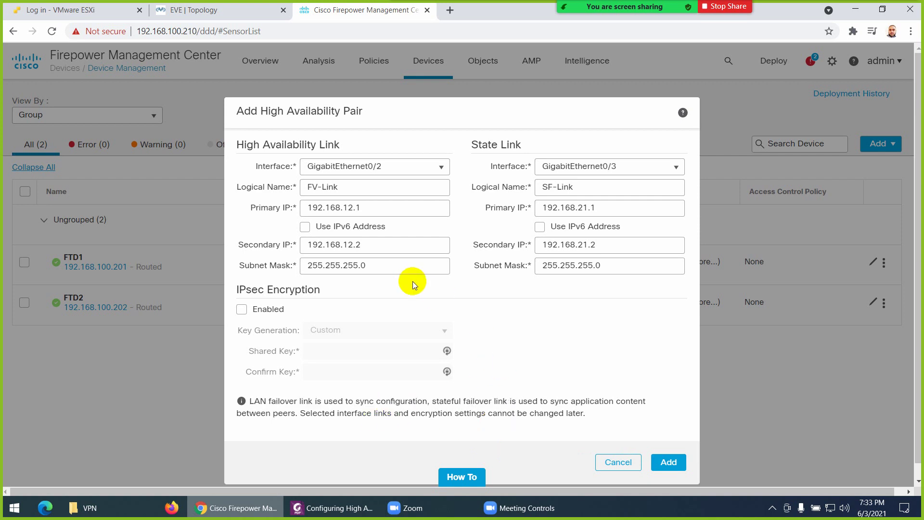
Add the FTD-HA pair and acknowledge the confirmation
click(666, 462)
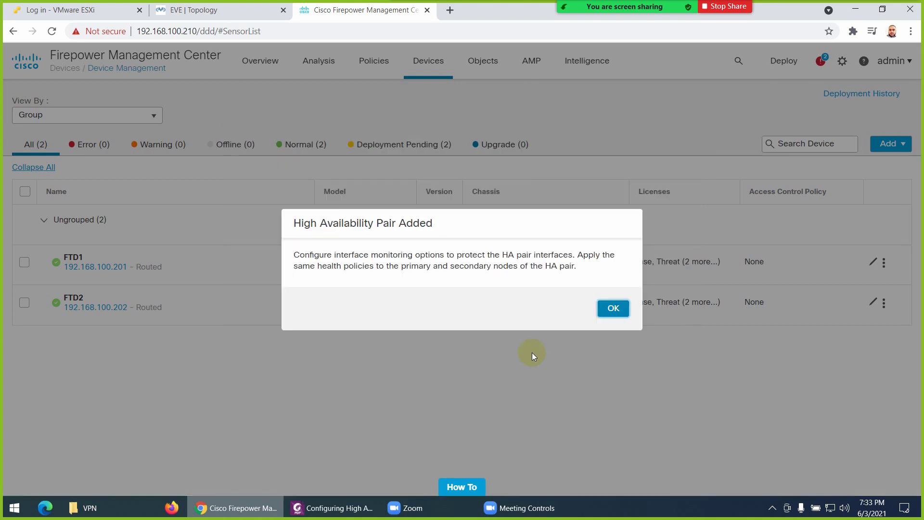
click(614, 309)
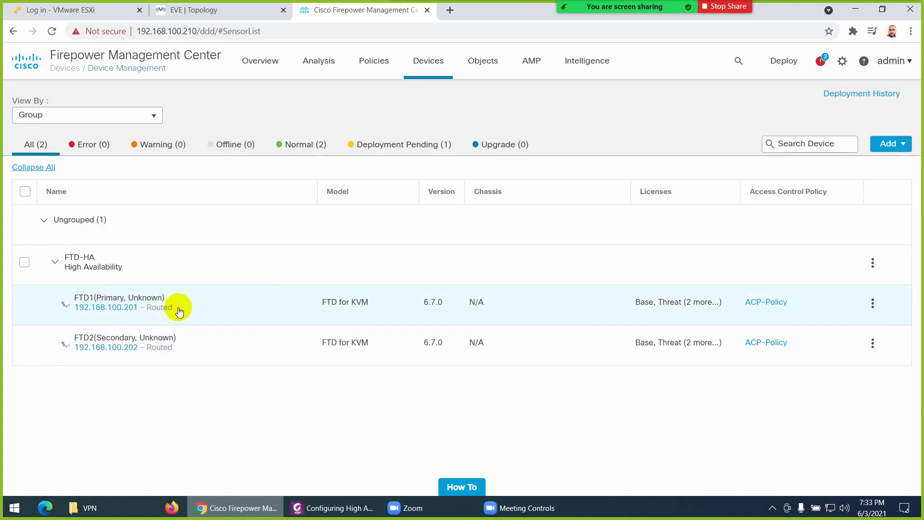
mouse_move(77, 266)
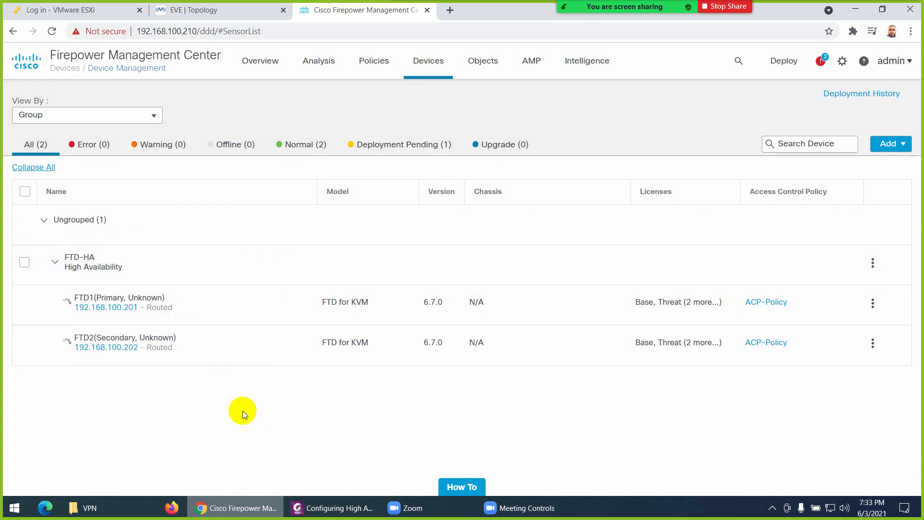
Check the topology, then inspect FTD-HA's configuration status in the device list
click(209, 9)
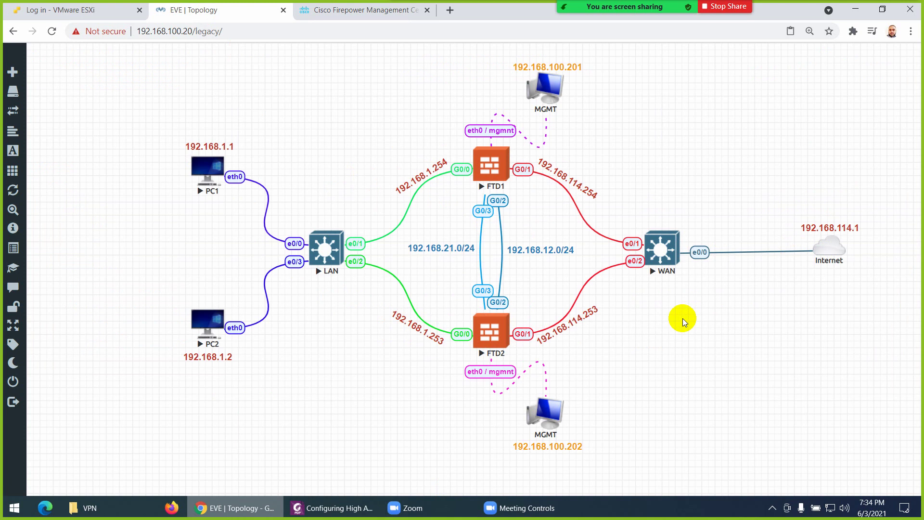
click(323, 12)
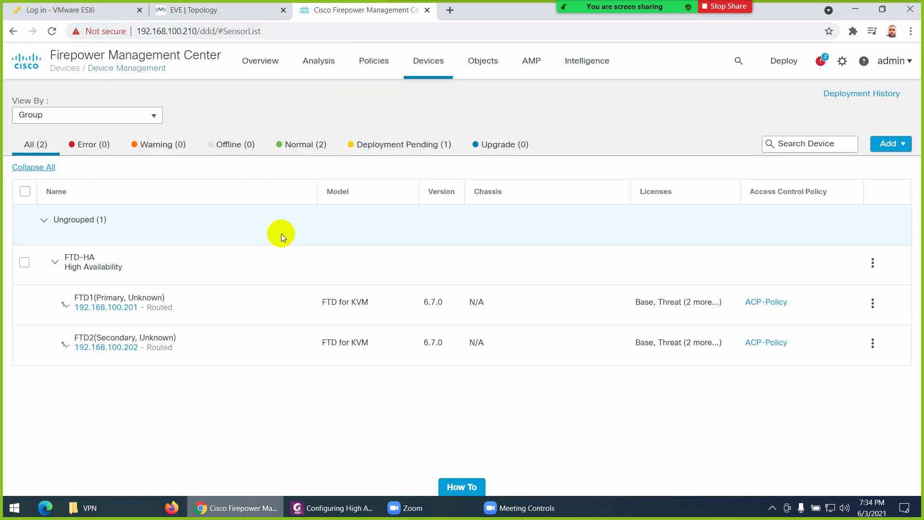
mouse_move(89, 261)
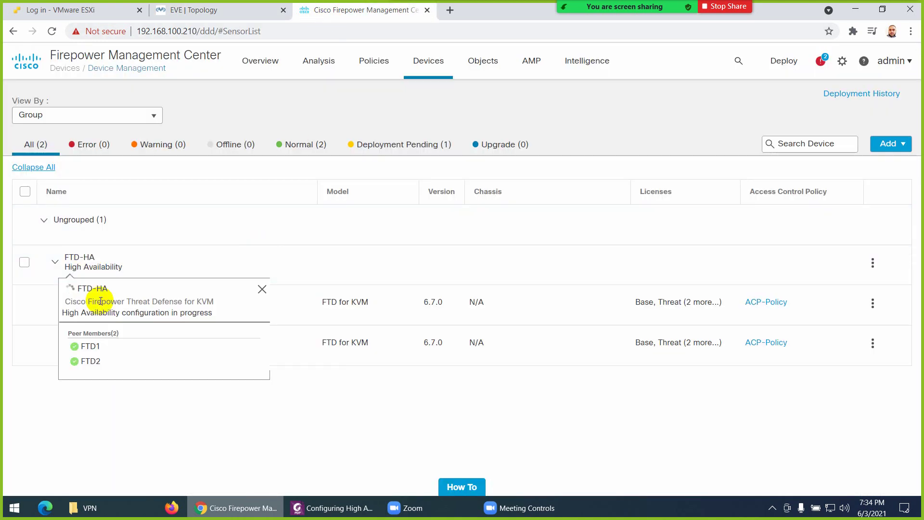
mouse_move(128, 298)
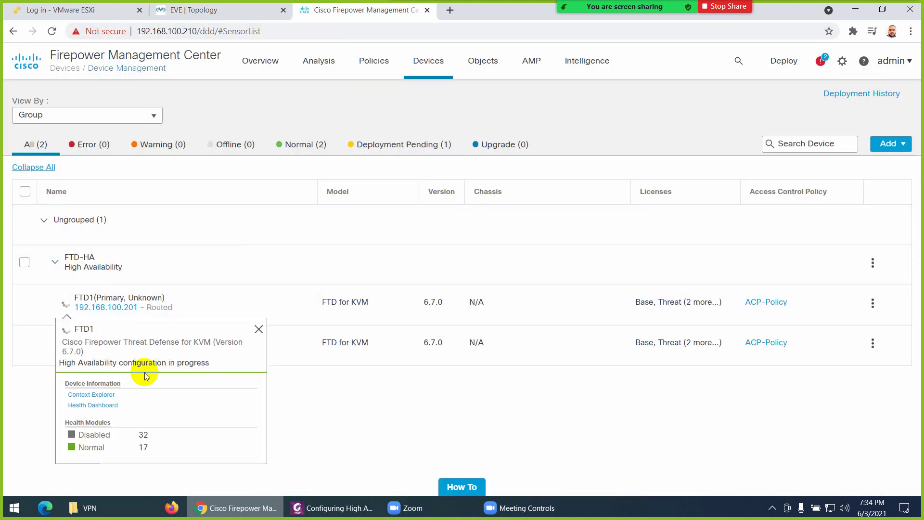
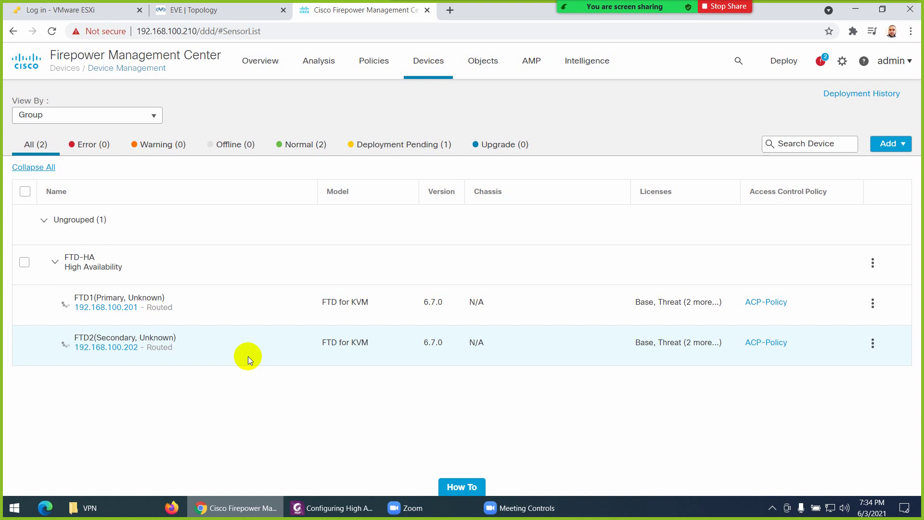
Bring up the 'Configuring High Availability' PDF and read through pages 12–14 to the Active/Standby table
click(332, 508)
scroll(413, 238, down, 4)
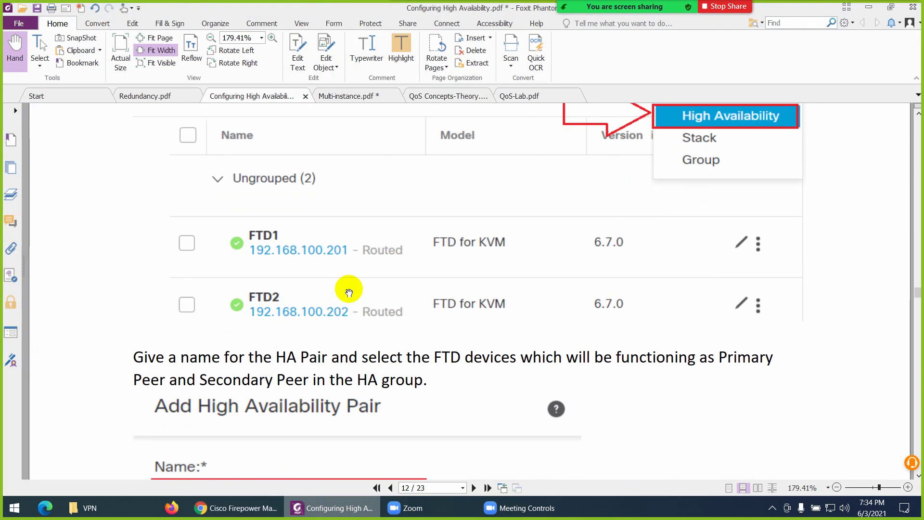
scroll(383, 282, down, 10)
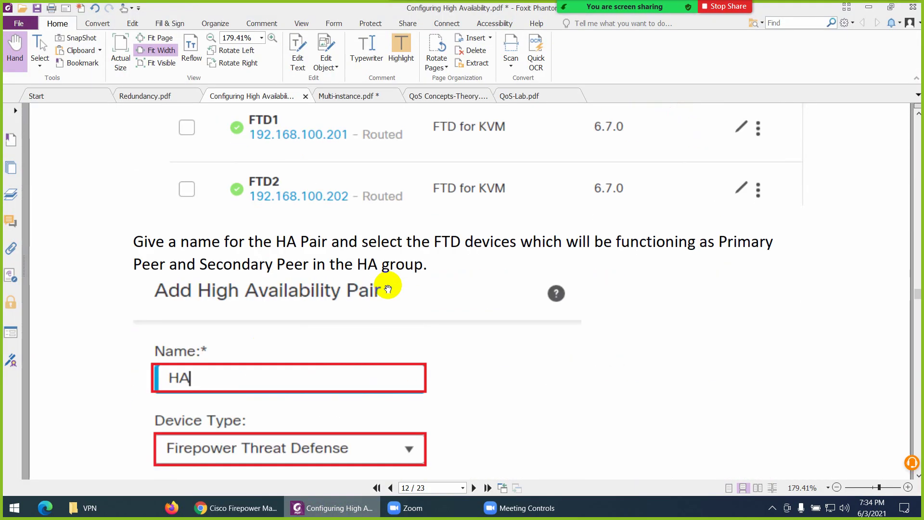
scroll(387, 288, down, 20)
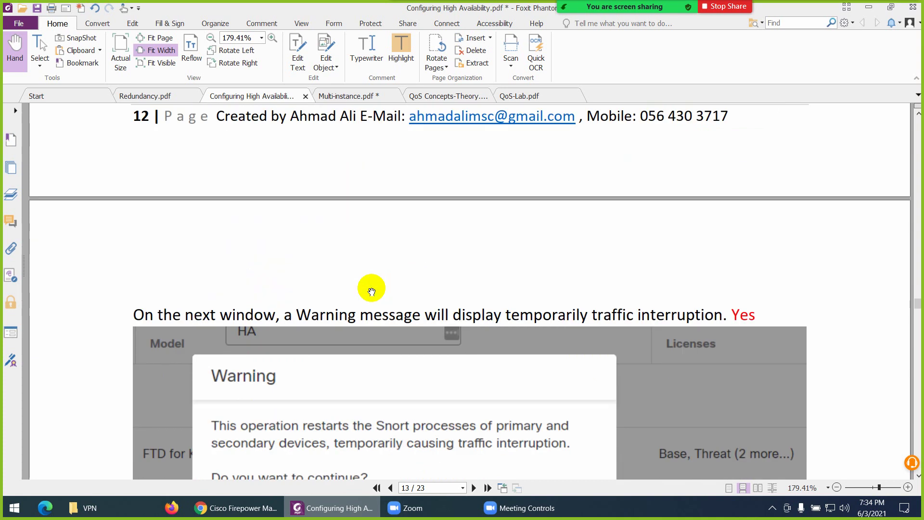
scroll(355, 294, down, 14)
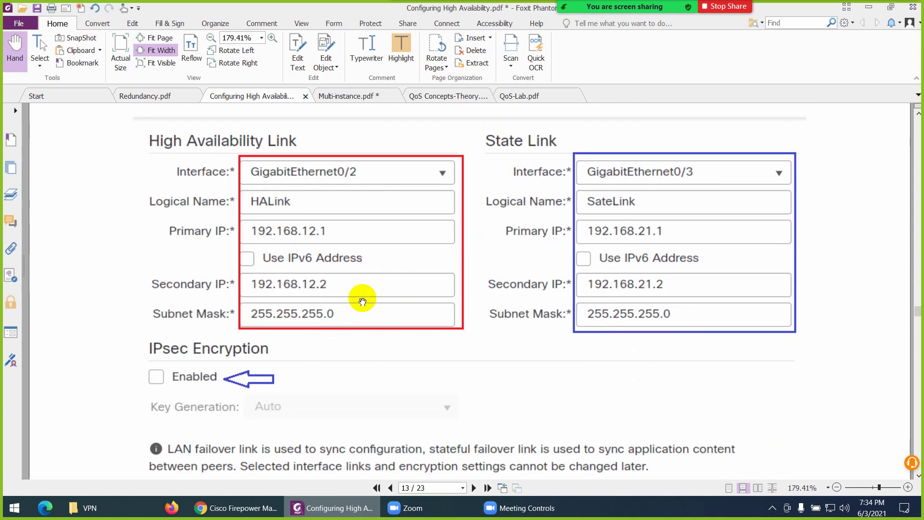
scroll(365, 301, down, 4)
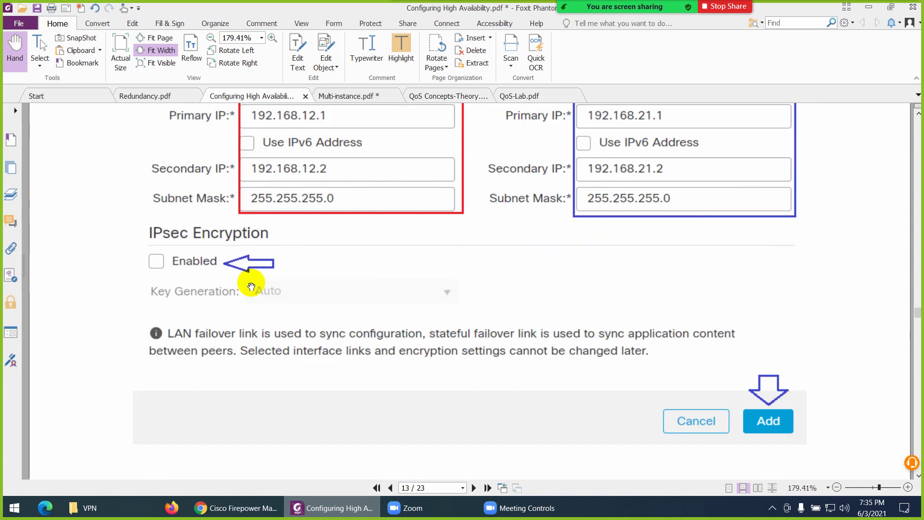
scroll(251, 286, down, 5)
scroll(251, 286, down, 20)
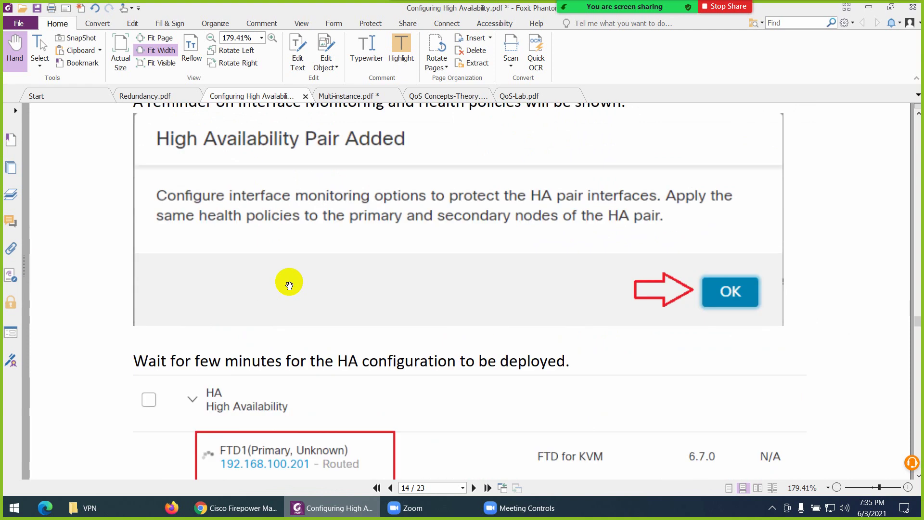
scroll(366, 307, down, 2)
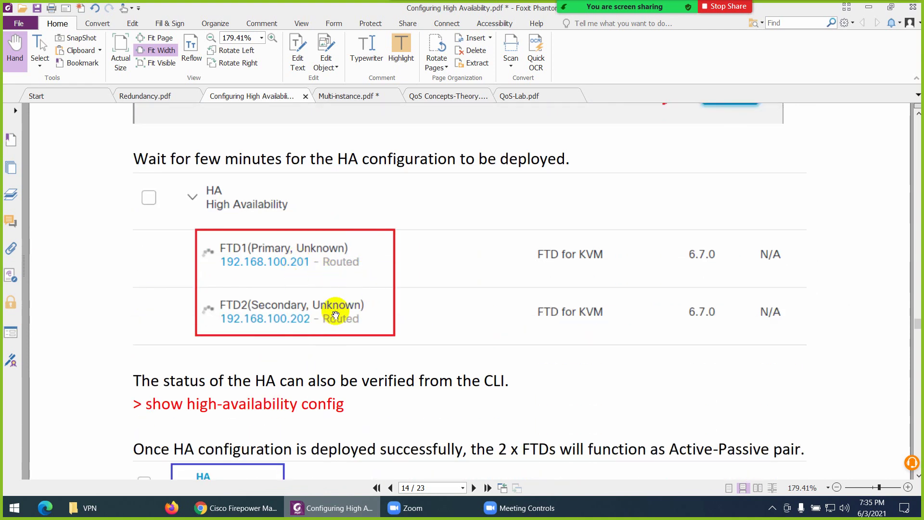
scroll(340, 312, down, 4)
scroll(390, 298, down, 3)
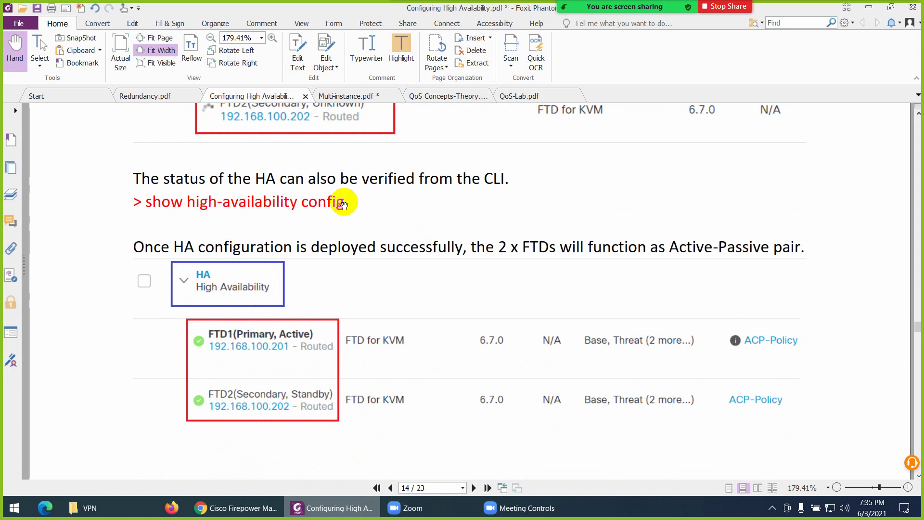
scroll(346, 270, down, 2)
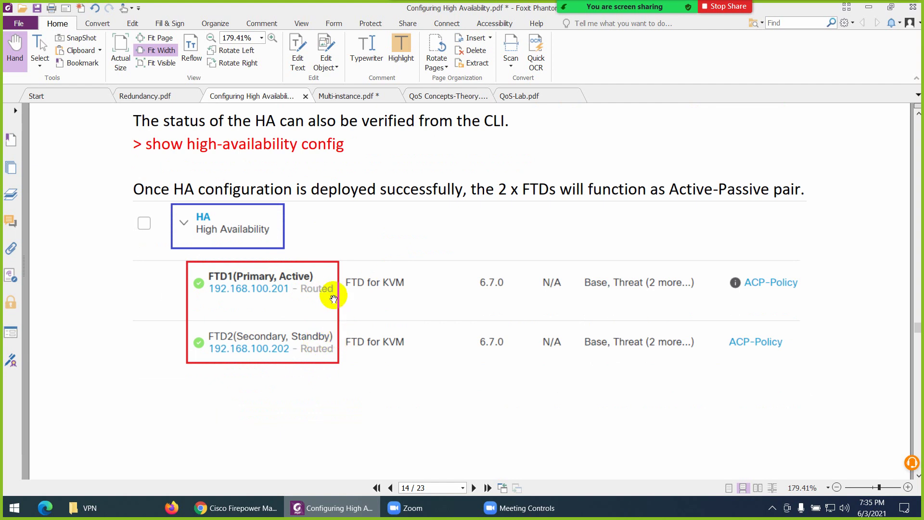
scroll(260, 273, down, 10)
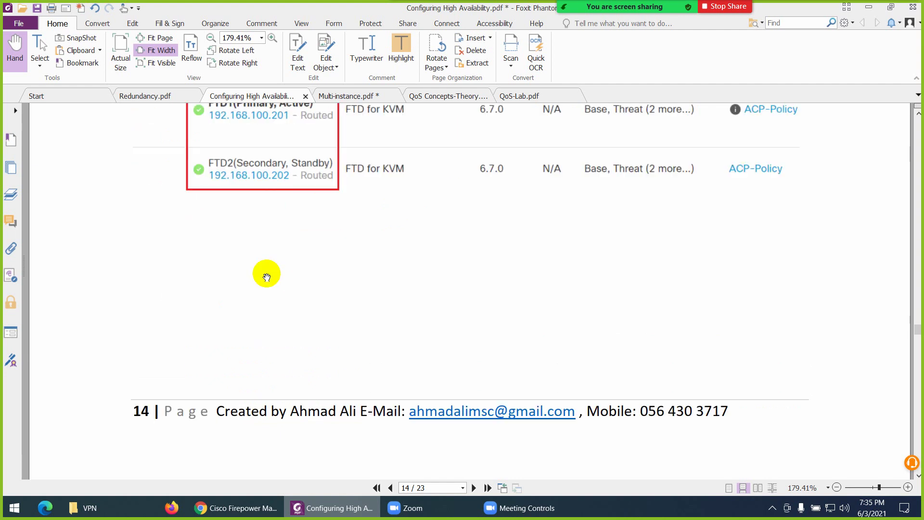
scroll(330, 316, down, 3)
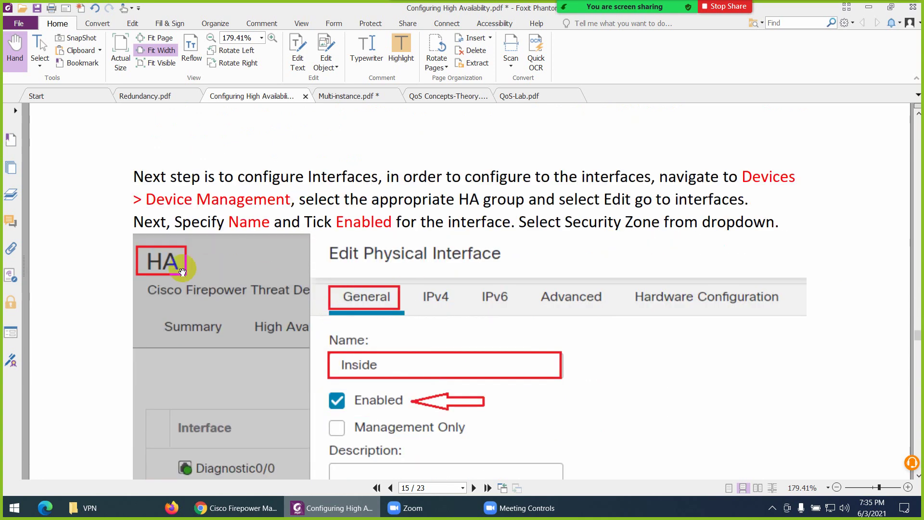
Read the guide from page 15 to the NAT Translation tab on page 21, then switch back to FMC
scroll(186, 270, down, 5)
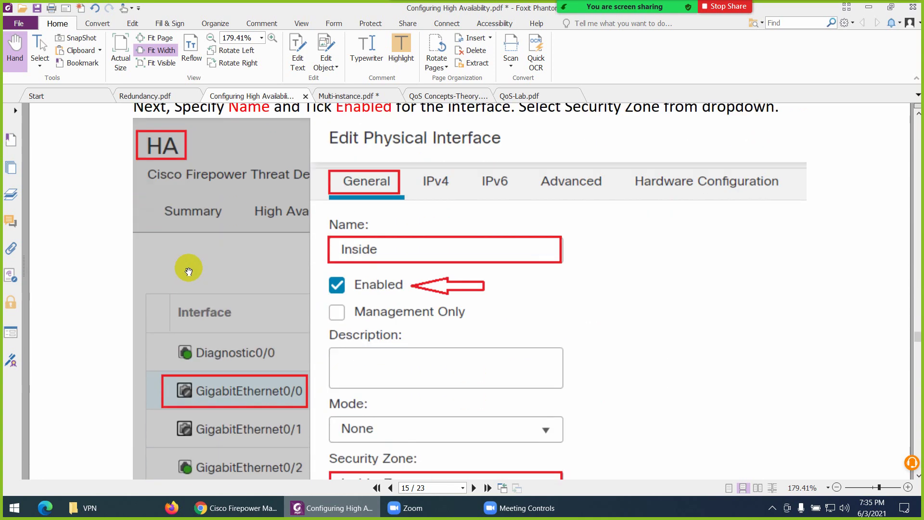
scroll(392, 289, down, 15)
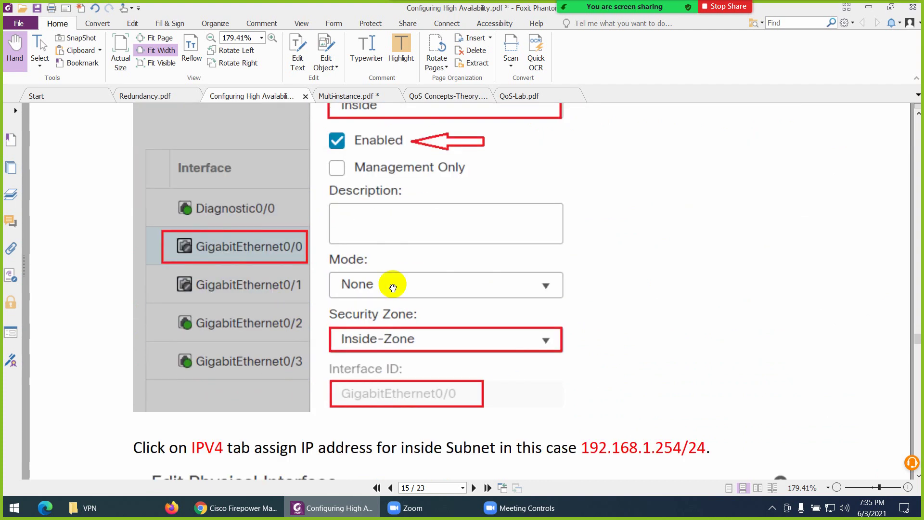
scroll(304, 248, down, 15)
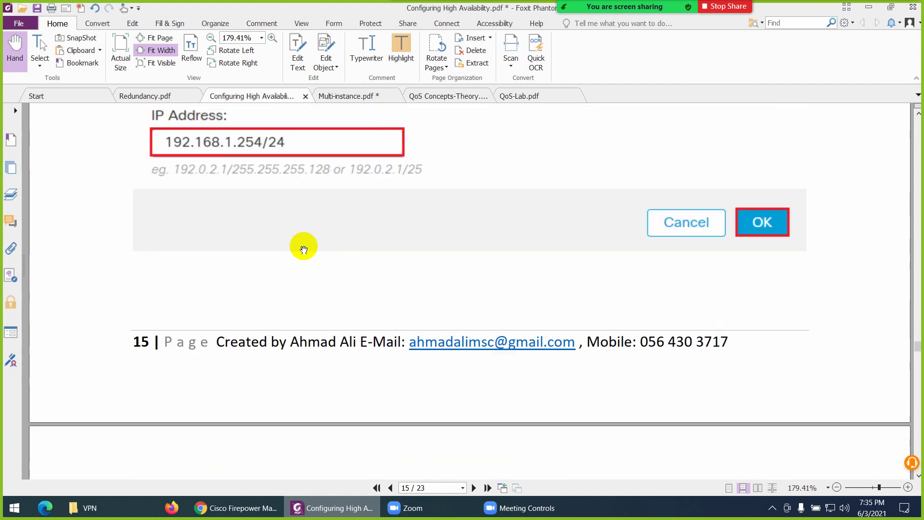
scroll(301, 275, down, 18)
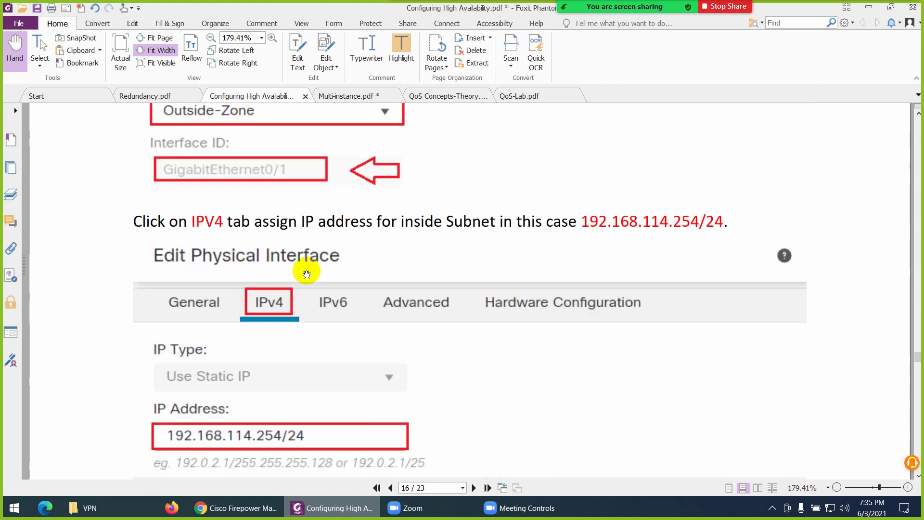
scroll(325, 260, down, 15)
scroll(327, 287, down, 8)
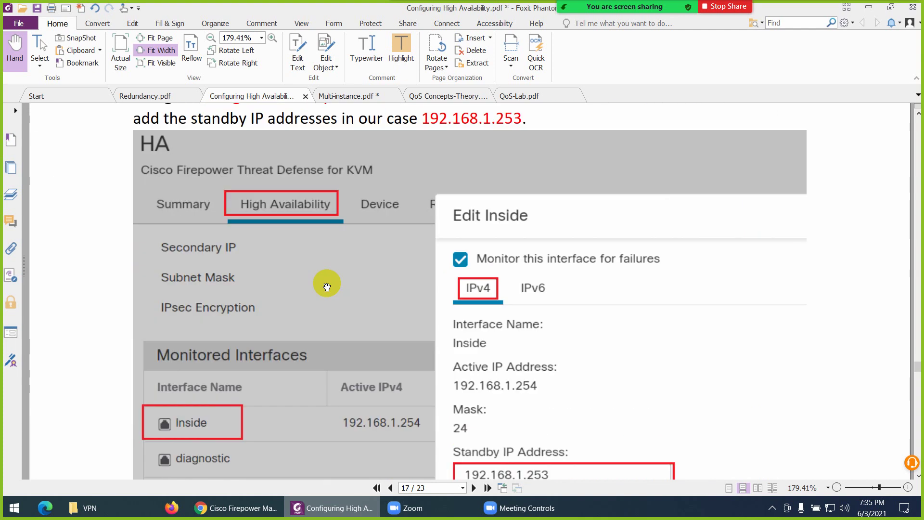
scroll(327, 287, down, 20)
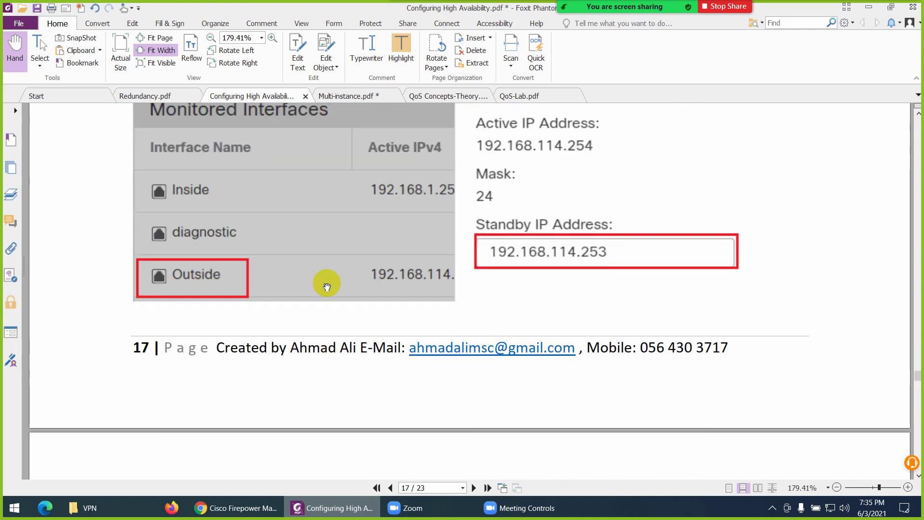
scroll(327, 287, down, 8)
scroll(352, 281, down, 2)
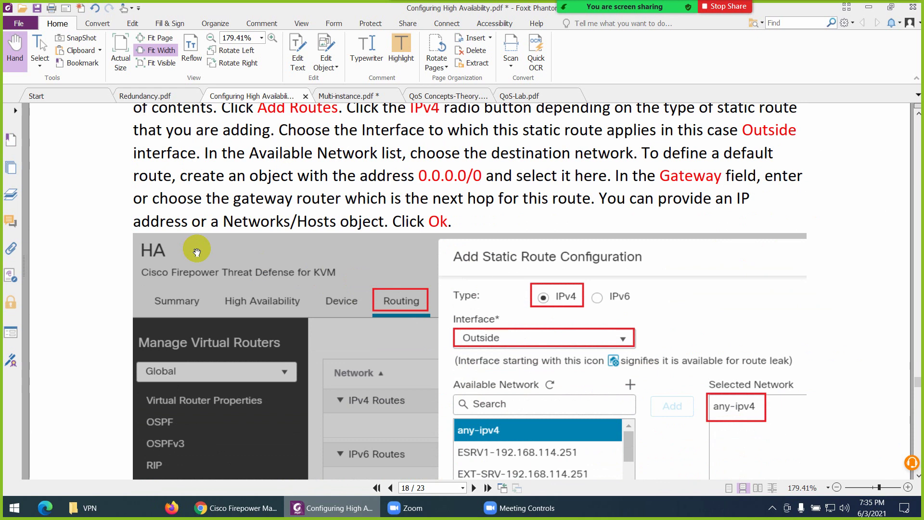
scroll(336, 324, down, 9)
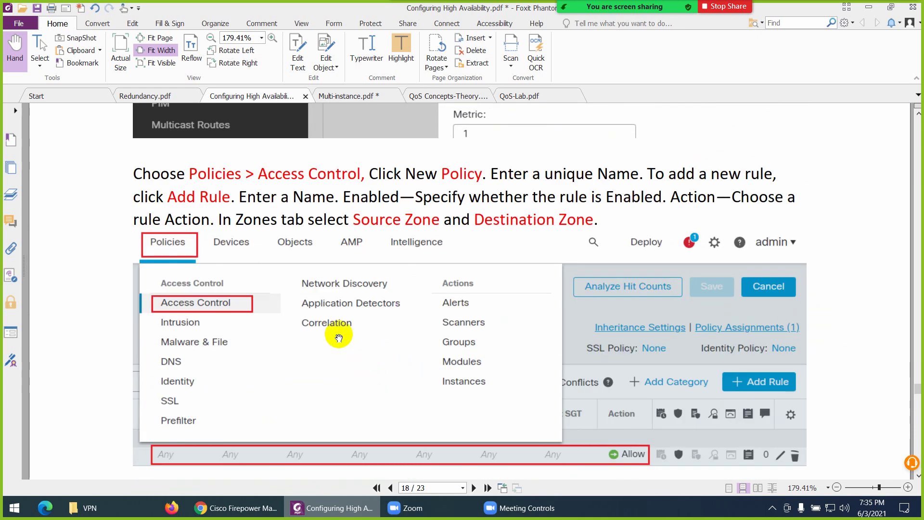
scroll(339, 338, down, 10)
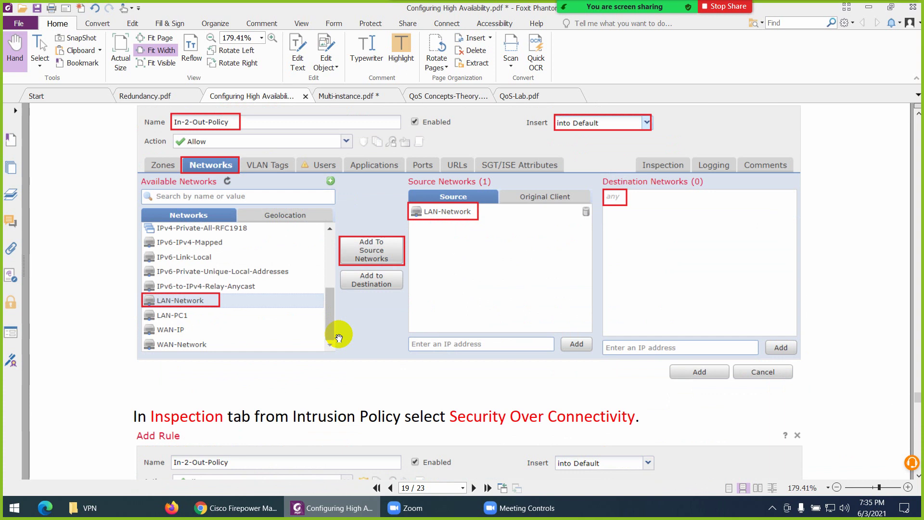
scroll(339, 338, down, 4)
scroll(338, 337, down, 17)
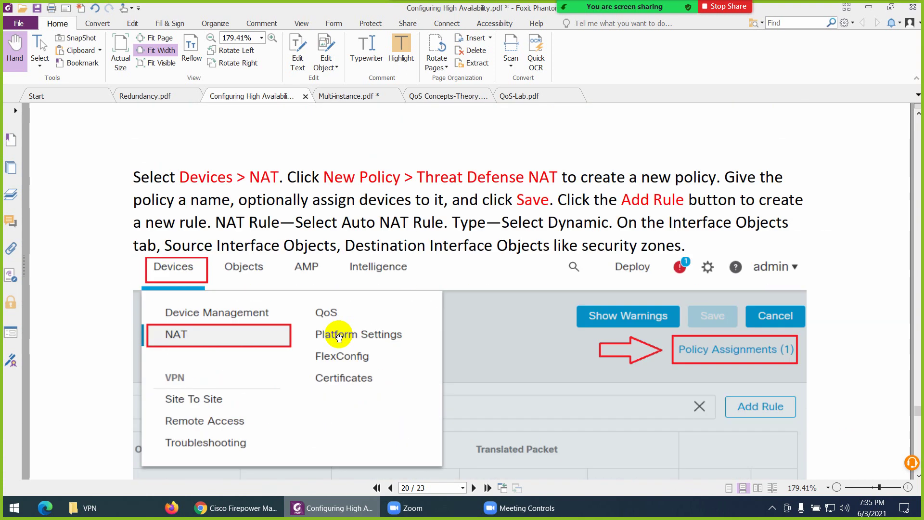
scroll(339, 338, down, 14)
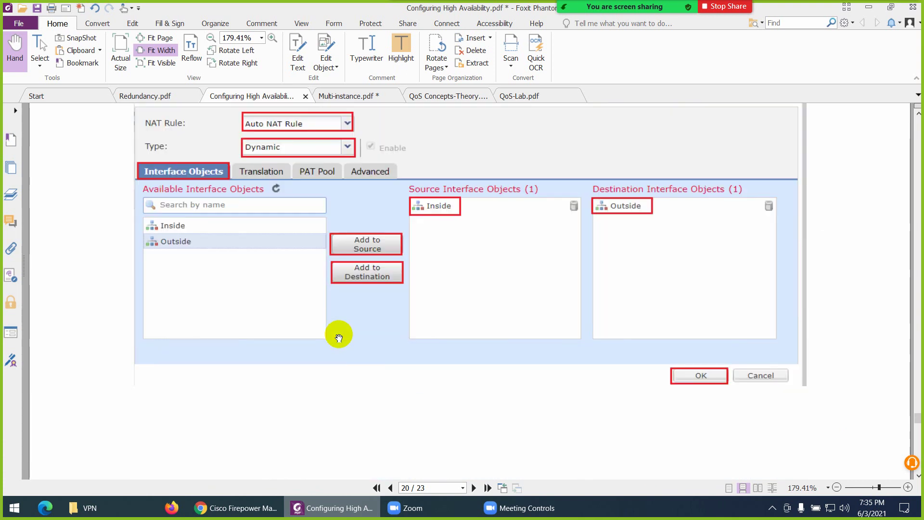
scroll(339, 337, down, 16)
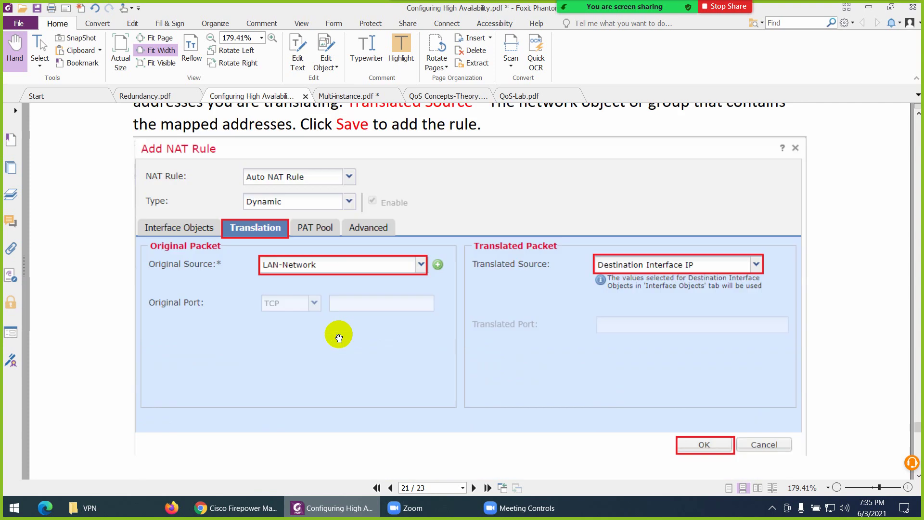
click(243, 509)
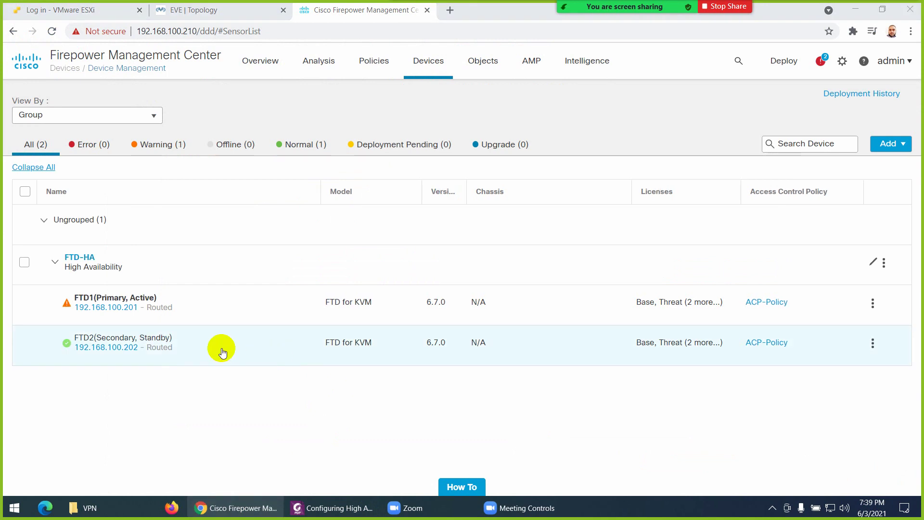
Check the FMC and FTD1 health alerts, then open Devices > Device Management to view the FTD-HA pair
mouse_move(142, 303)
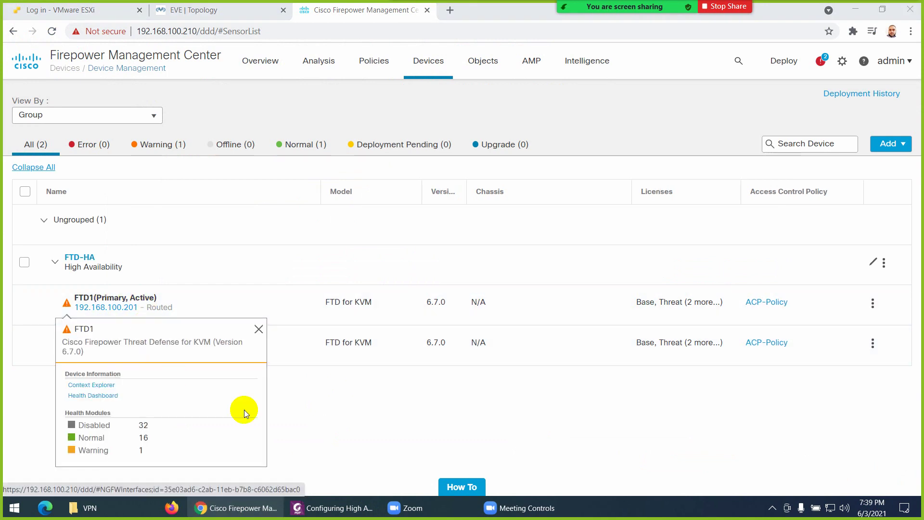
mouse_move(154, 347)
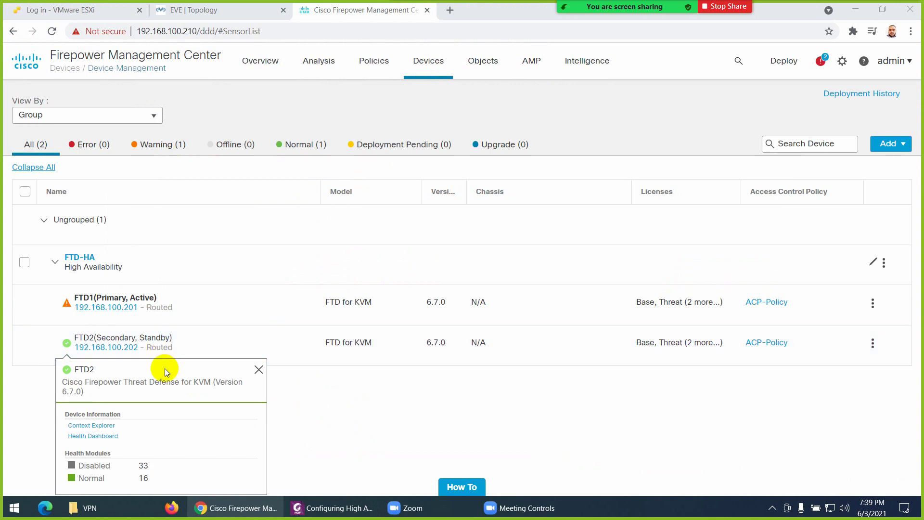
mouse_move(103, 311)
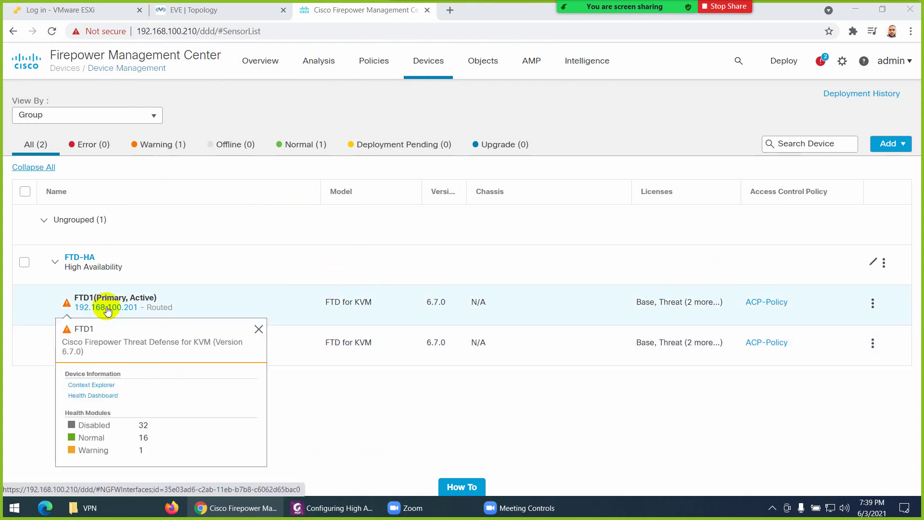
click(818, 68)
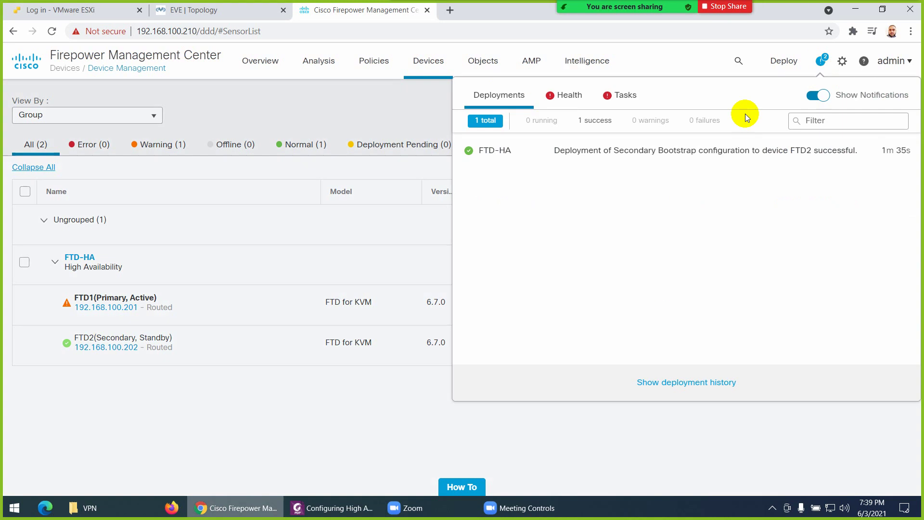
click(572, 104)
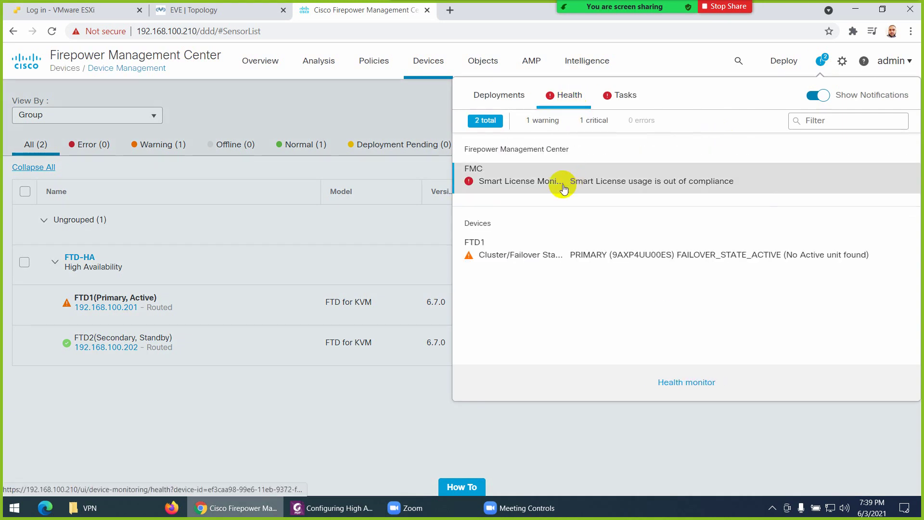
click(526, 257)
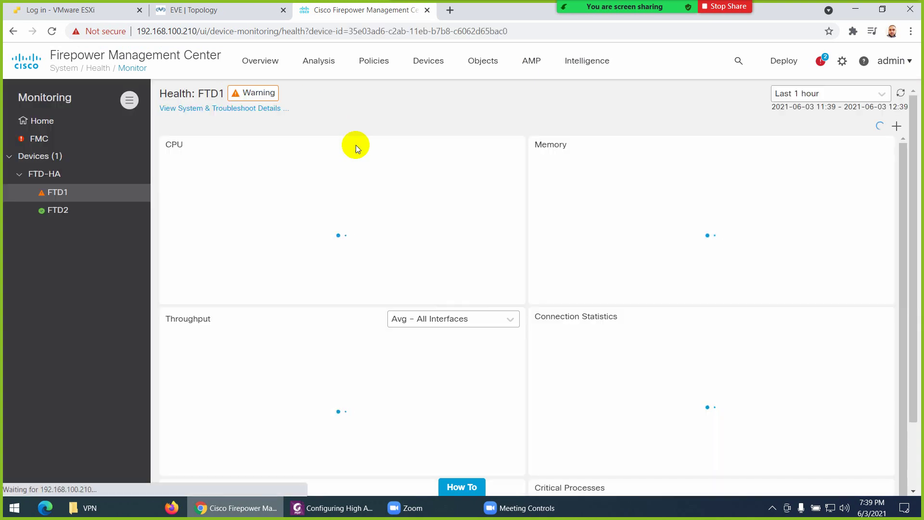
click(424, 62)
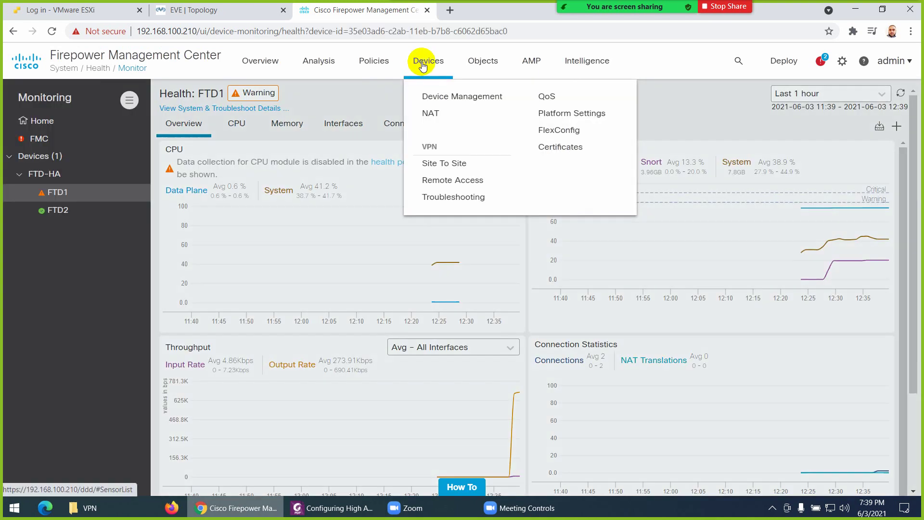
click(440, 96)
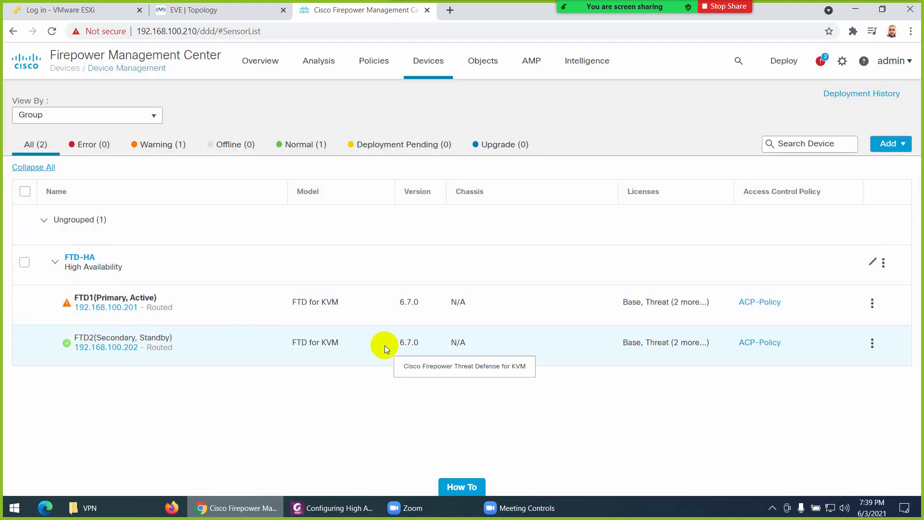
click(212, 10)
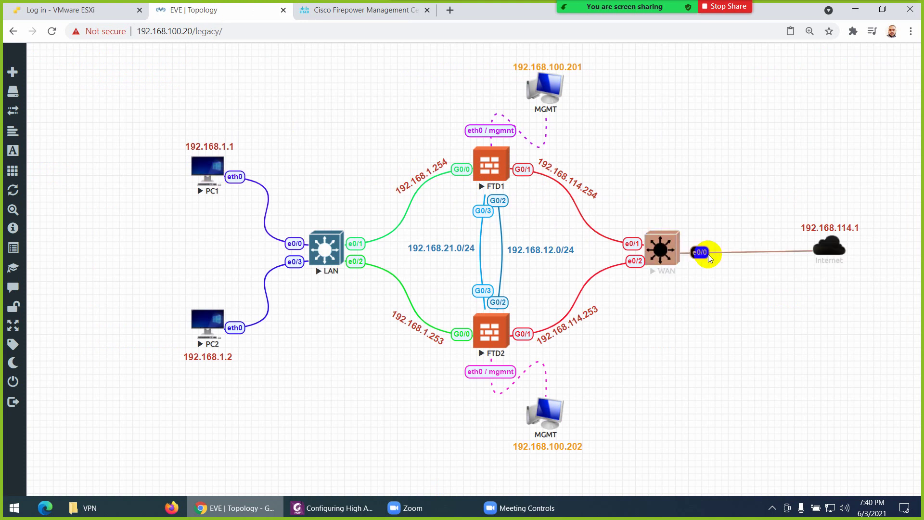
click(341, 11)
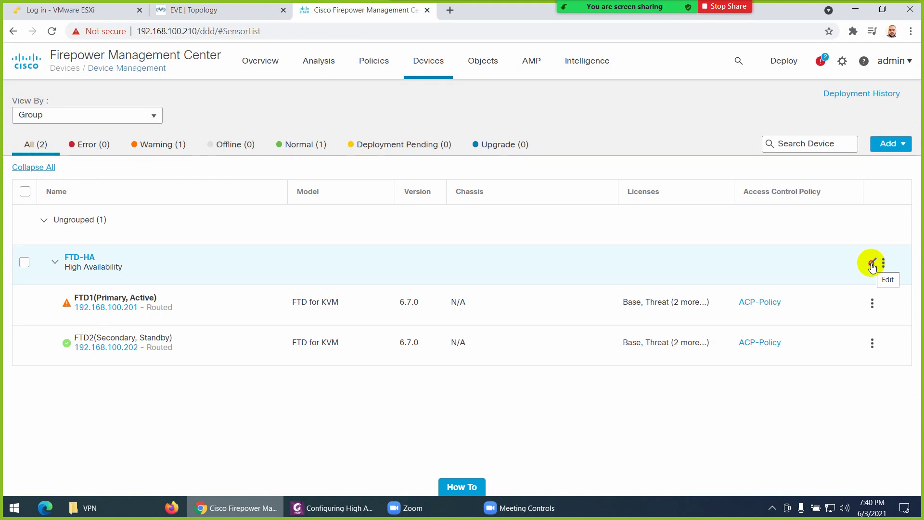
Open the FTD-HA pair for editing and check the 192.168.1.254 link label on the EVE topology
click(873, 264)
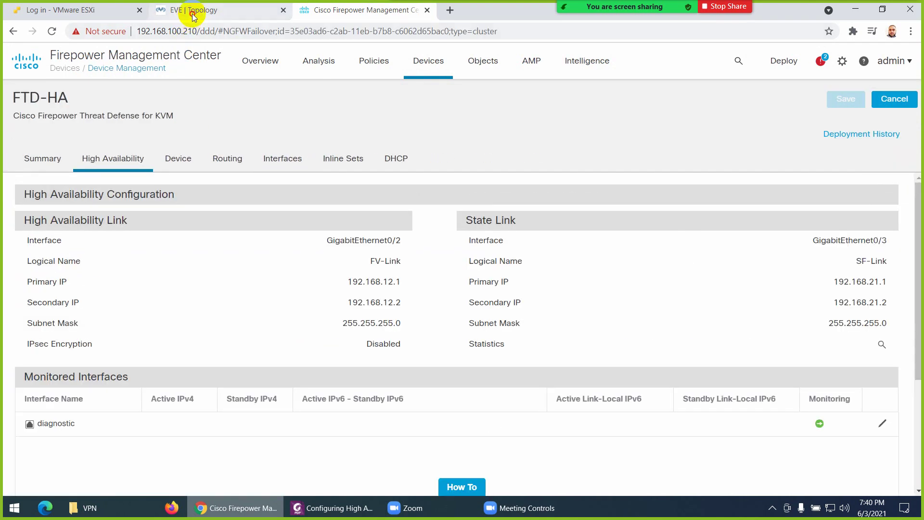
click(193, 16)
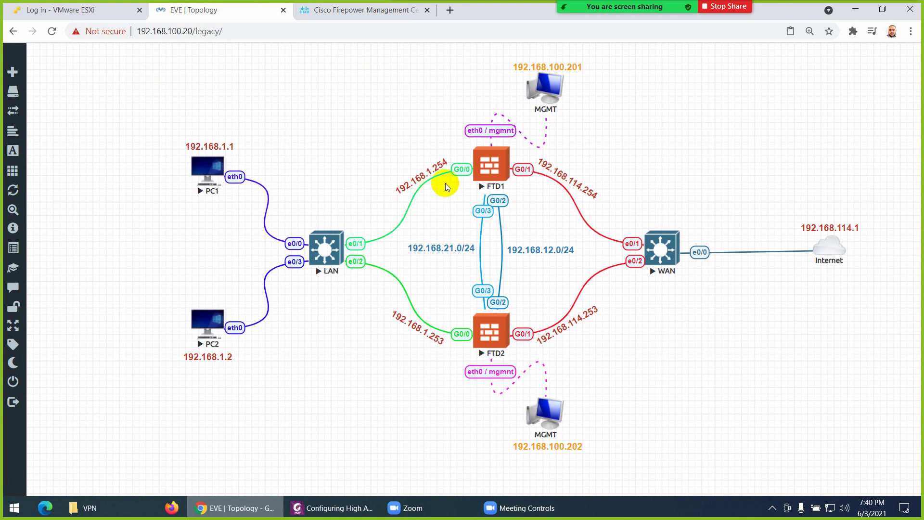
double_click(418, 177)
key(ctrl+a)
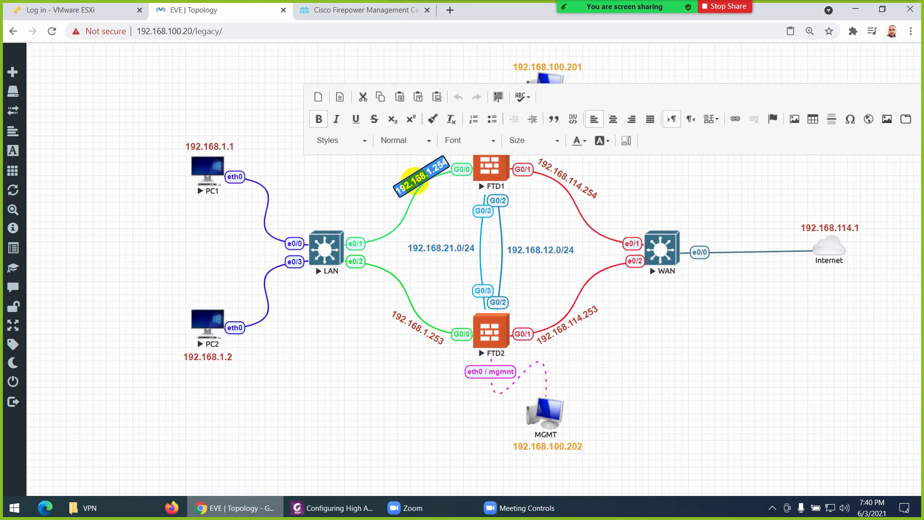
click(358, 348)
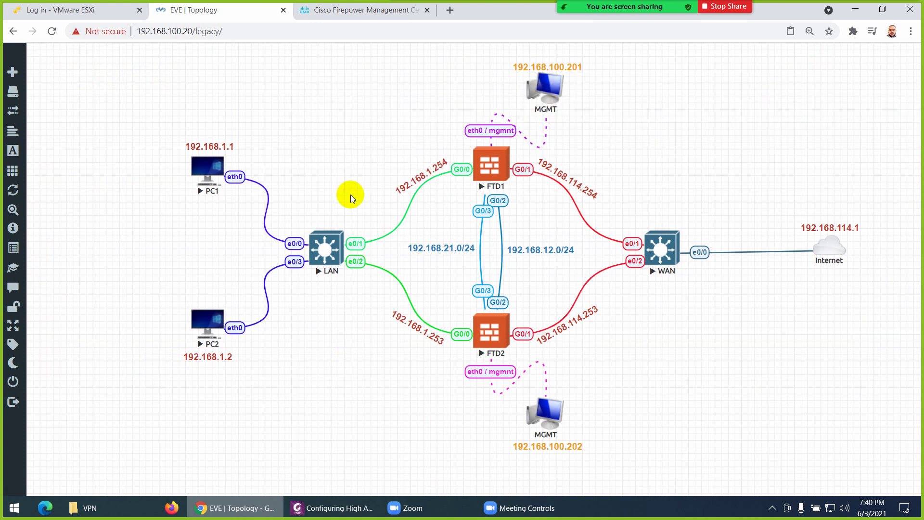
click(322, 14)
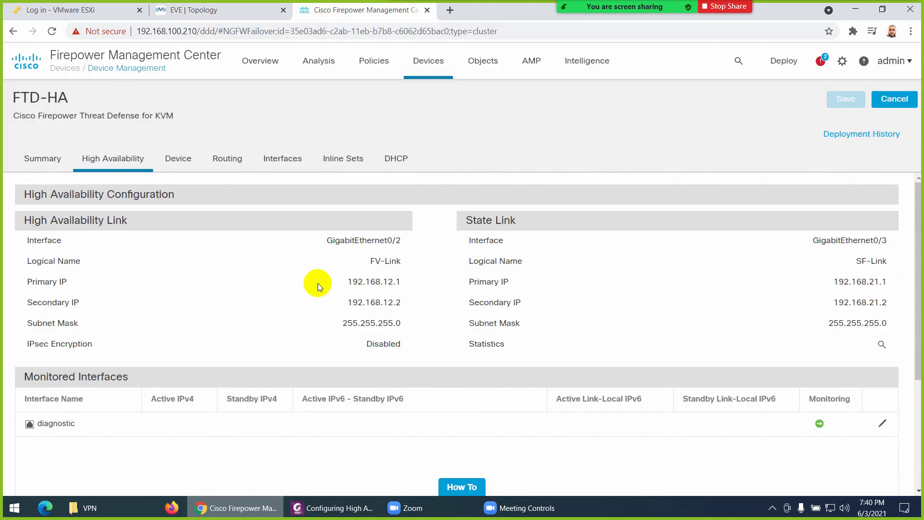
Show the FTD-HA physical interfaces list, glancing at the topology diagram once more
click(279, 161)
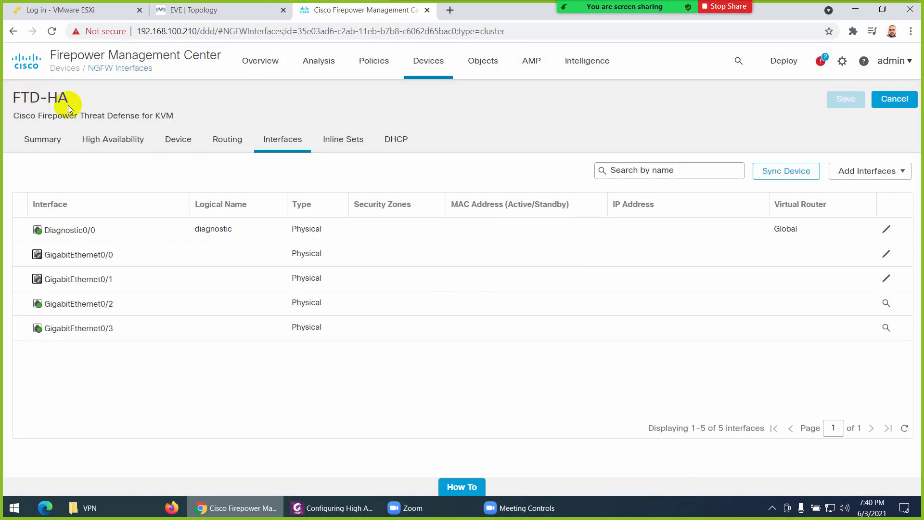
click(185, 10)
click(340, 11)
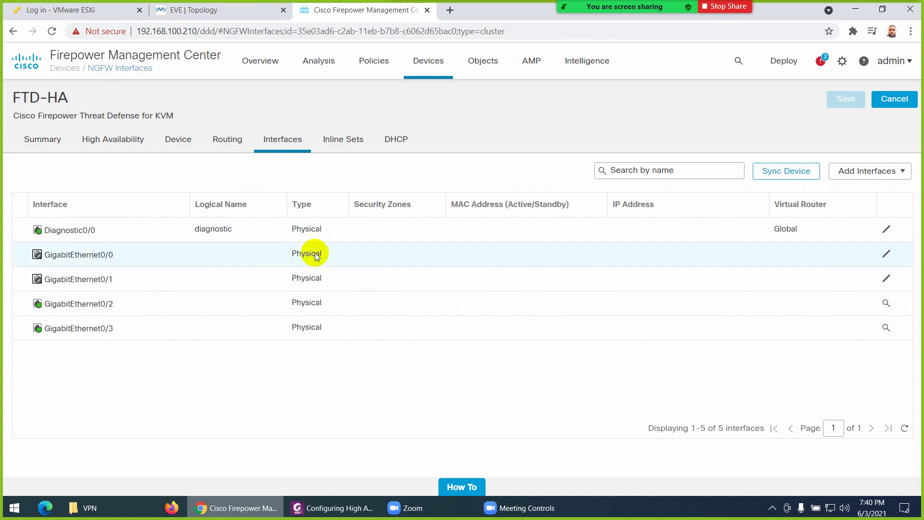
Name GigabitEthernet0/0 'Inside', enable it and assign it to Inside-Zone
click(888, 255)
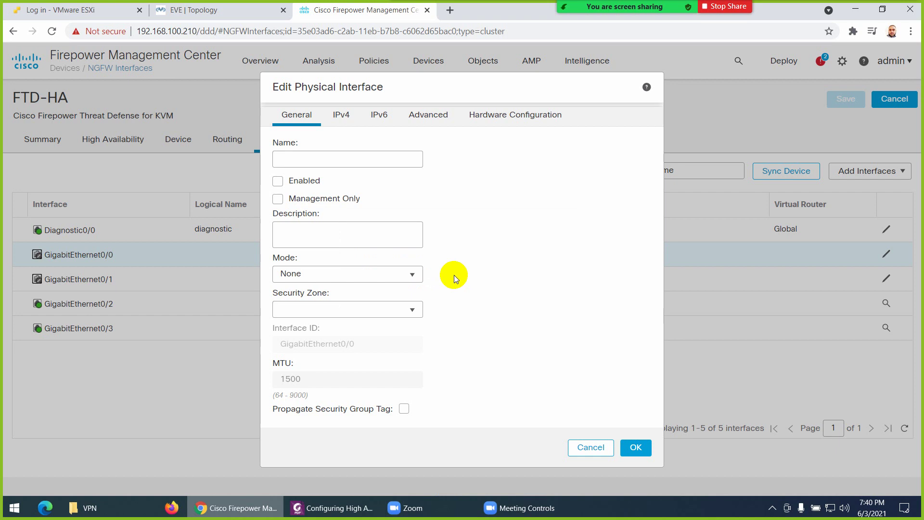
click(334, 159)
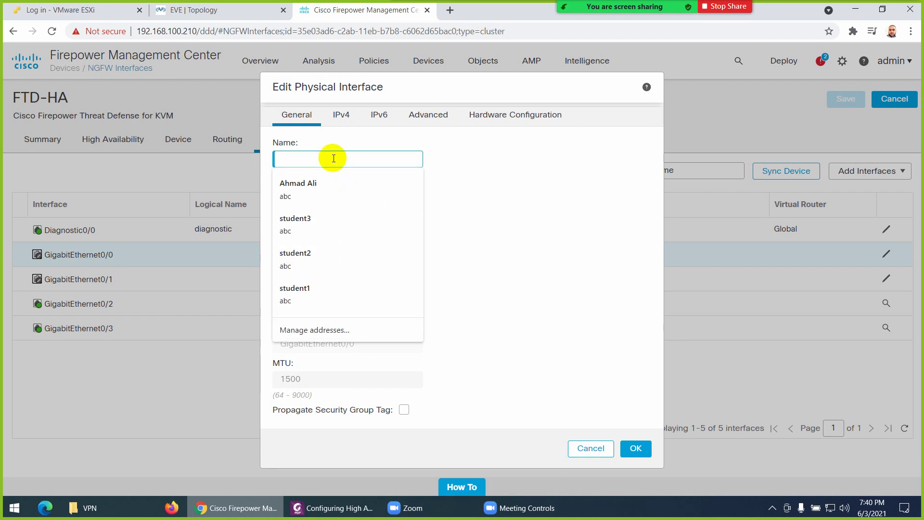
text(I)
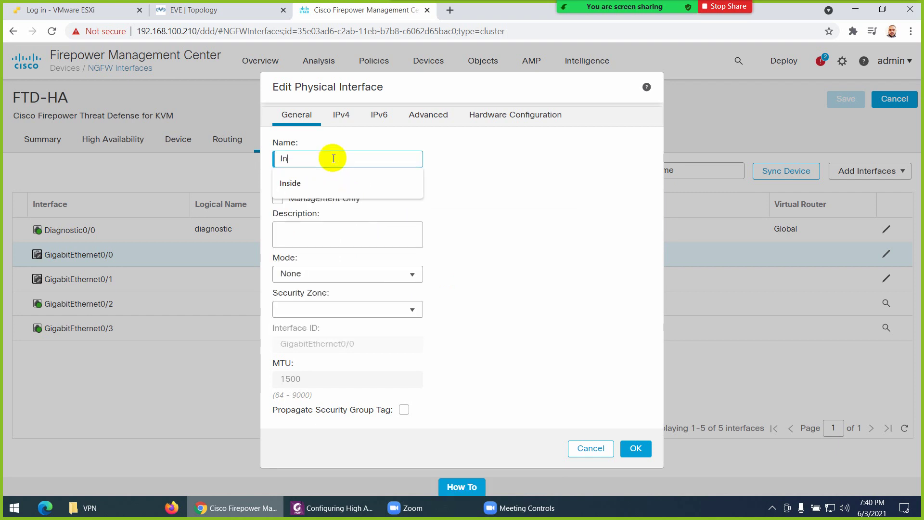
text(n)
click(289, 183)
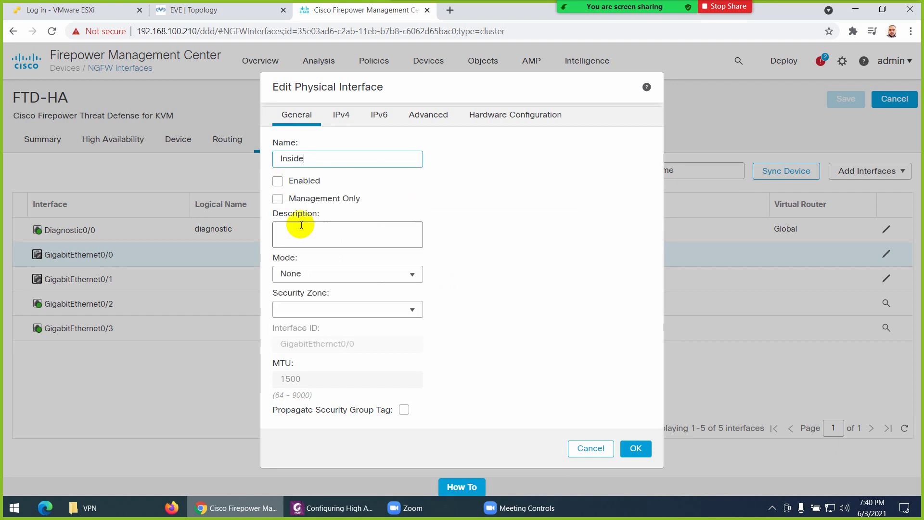
click(278, 182)
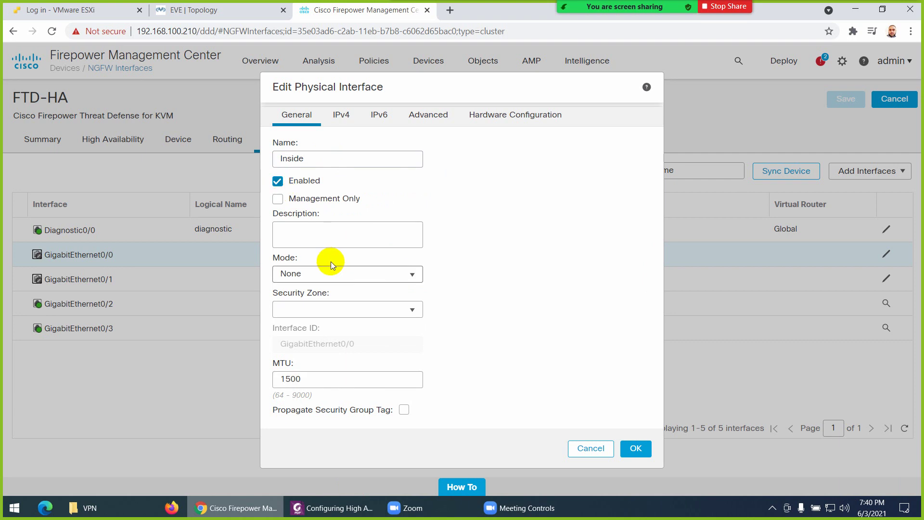
click(312, 312)
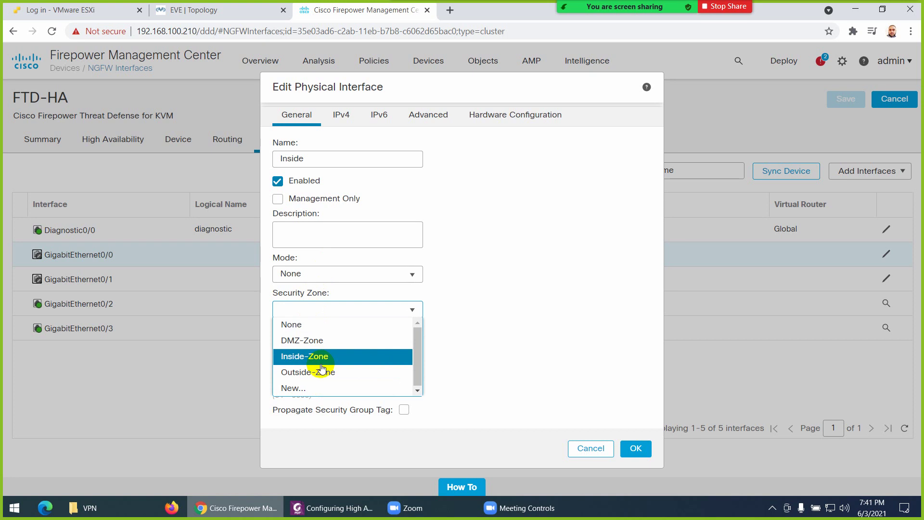
click(323, 365)
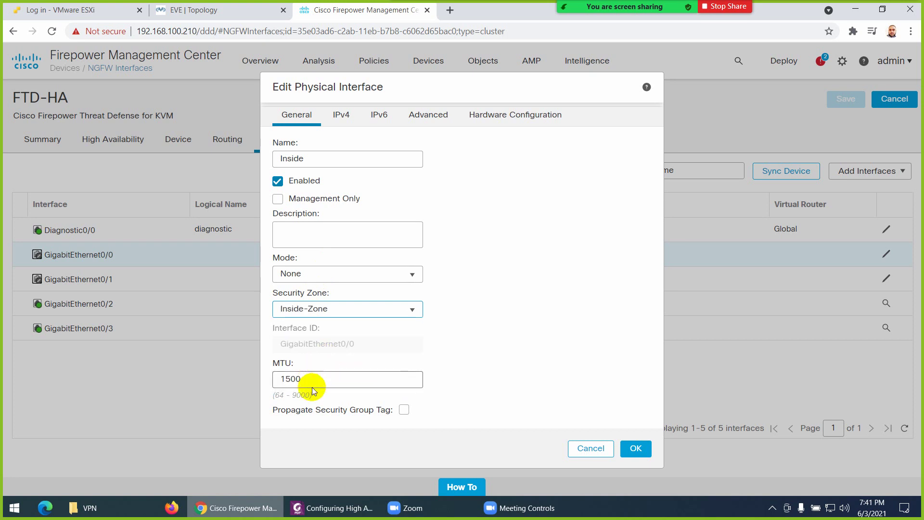
Enter IPv4 address 192.168.1.254 without a mask and confirm, which FMC rejects as invalid
click(342, 114)
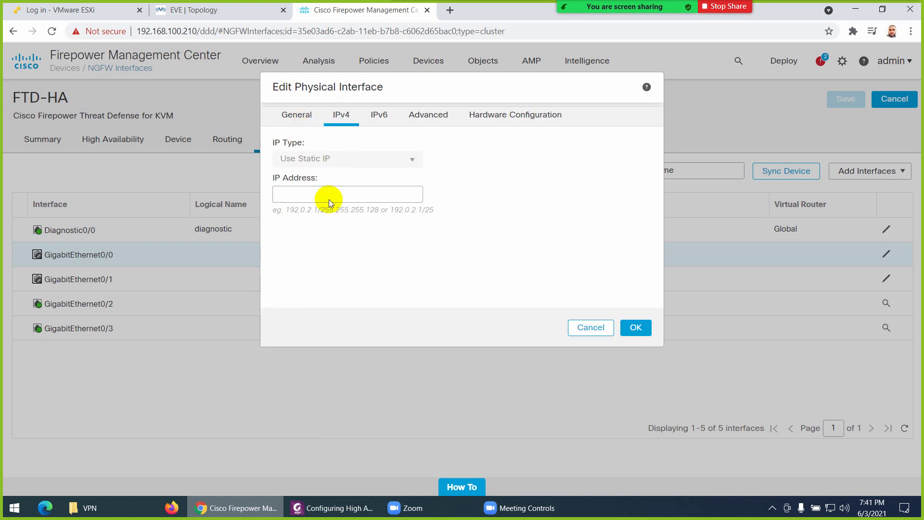
click(326, 192)
text(192.168.1.254)
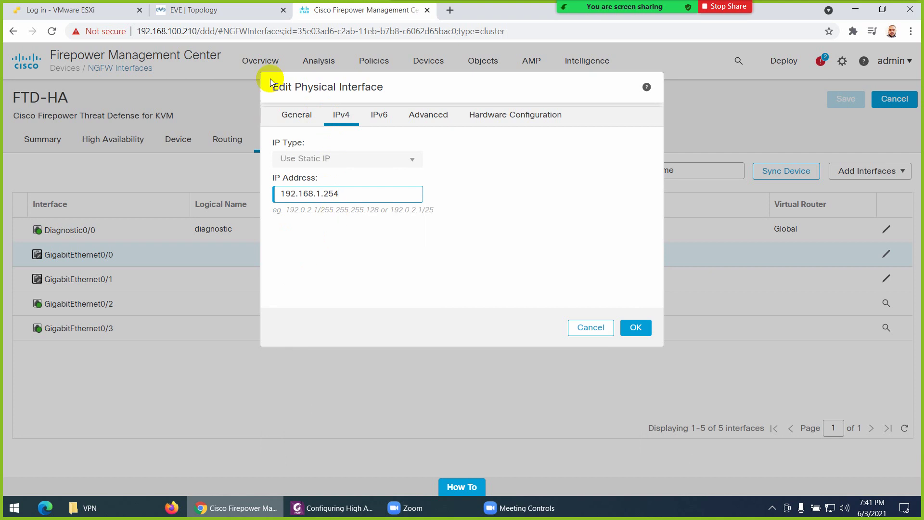
click(236, 11)
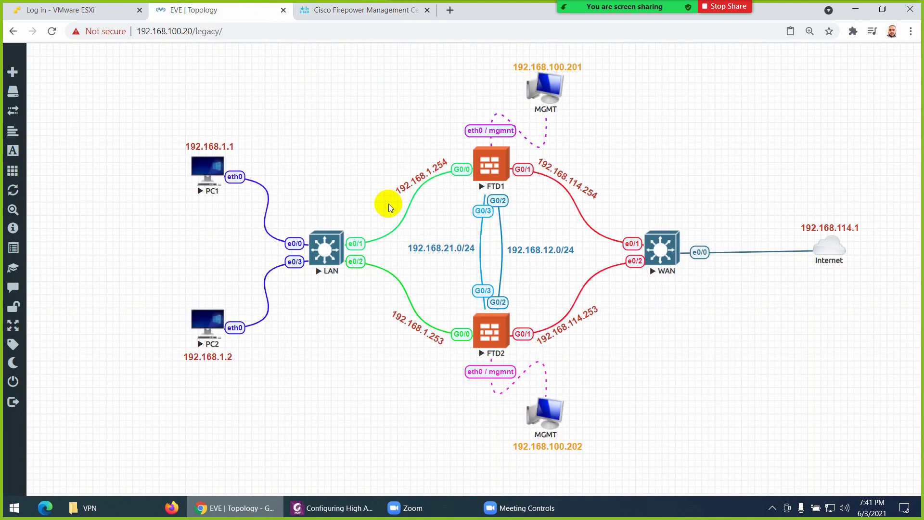
click(351, 11)
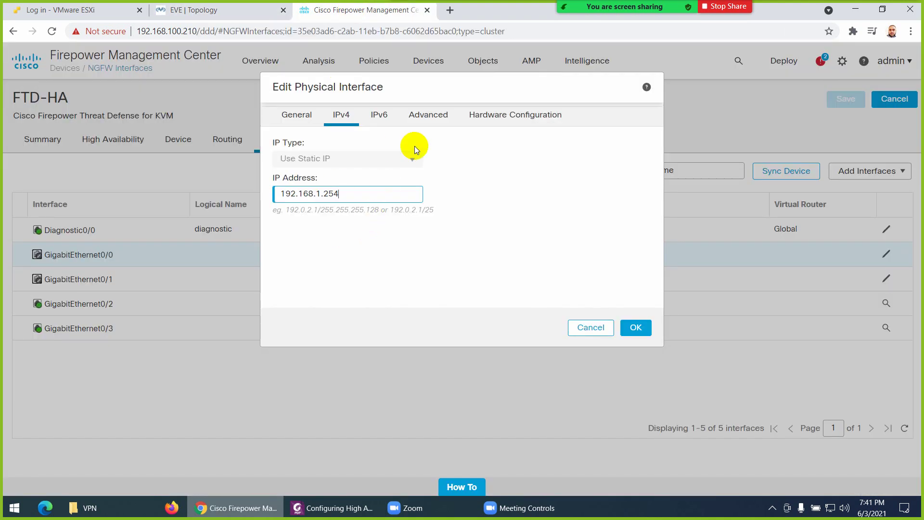
click(639, 331)
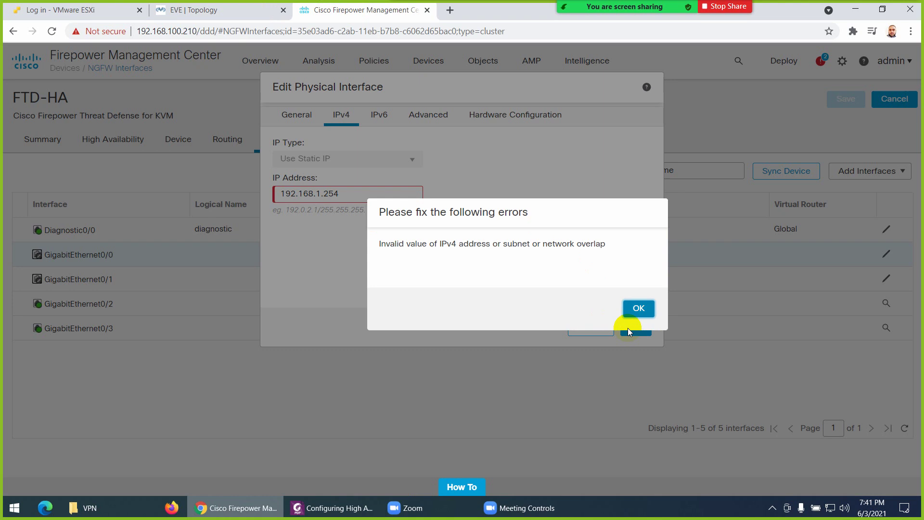
Dismiss the error, change the address to 192.168.1.254/24 and confirm the interface
click(639, 312)
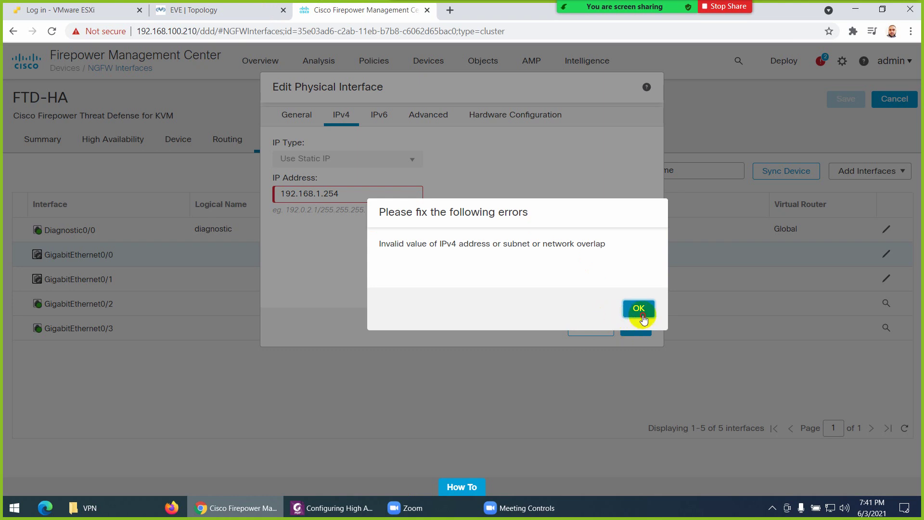
click(356, 193)
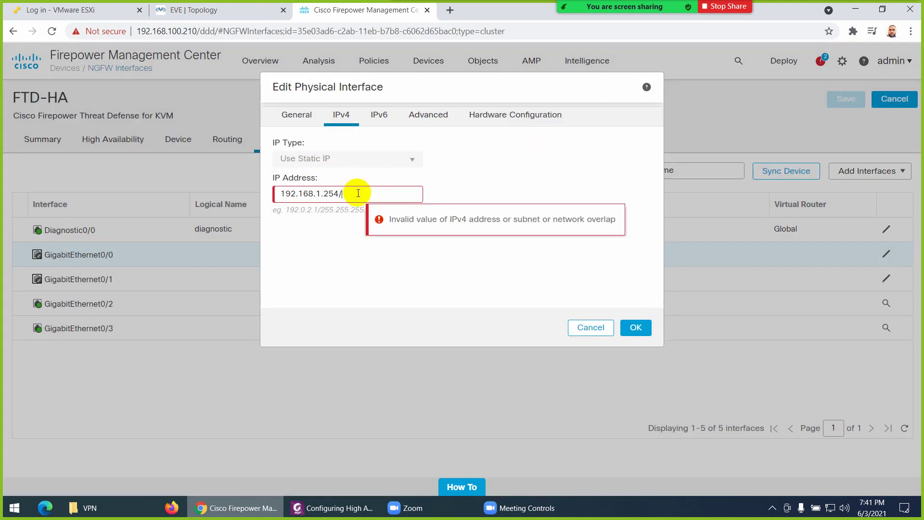
text(/24)
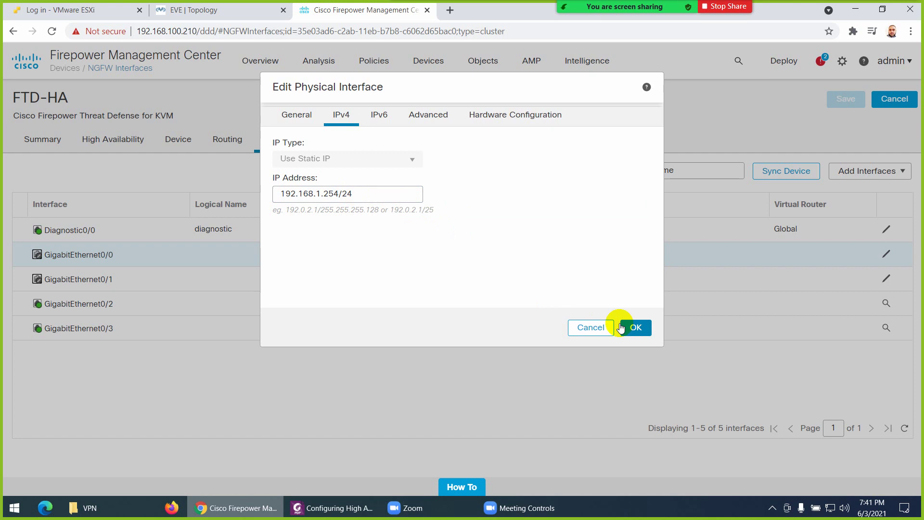
click(626, 327)
Check the 192.168.114.254 link label on the topology diagram before returning to the interface list
click(227, 11)
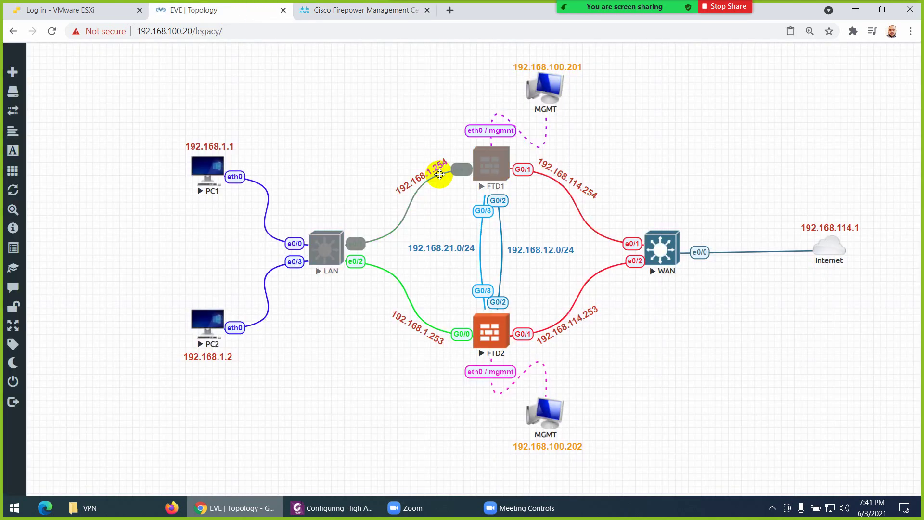
double_click(561, 177)
key(ctrl+c)
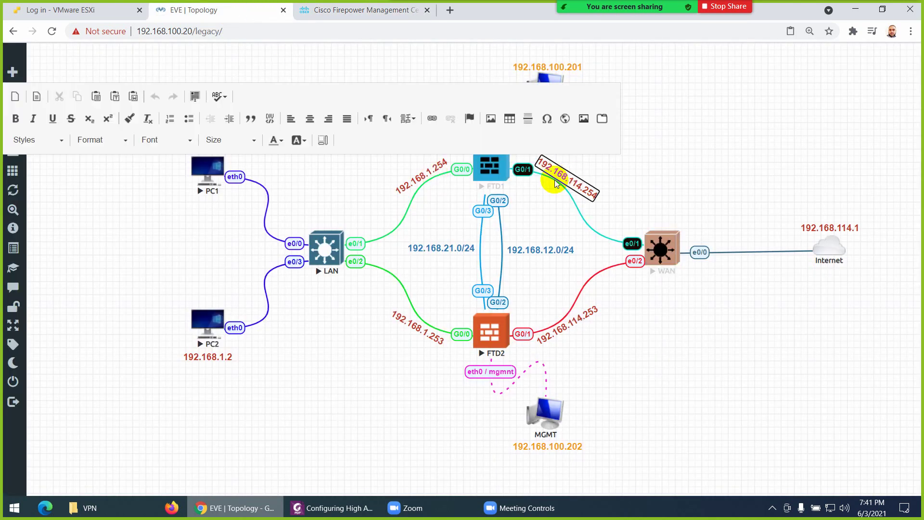
click(351, 315)
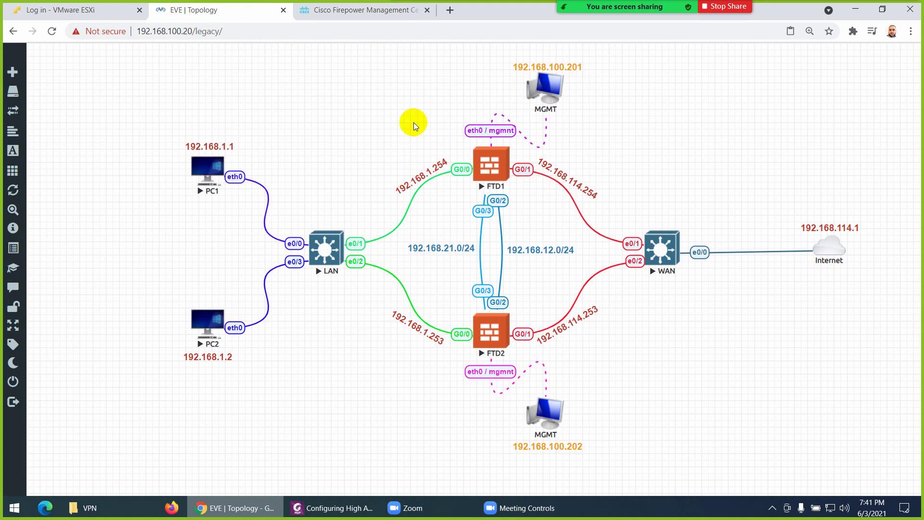
click(359, 21)
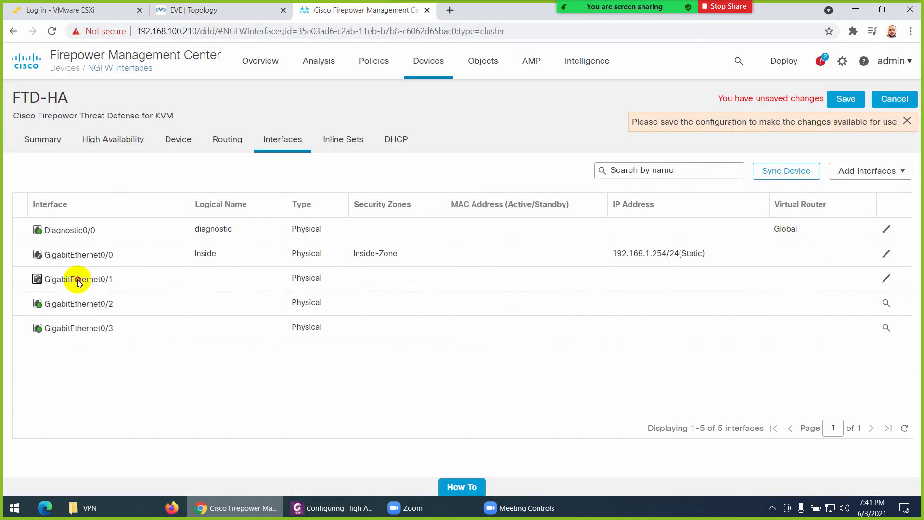
Name GigabitEthernet0/1 'Outside', enable it and put it in Outside-Zone
click(886, 279)
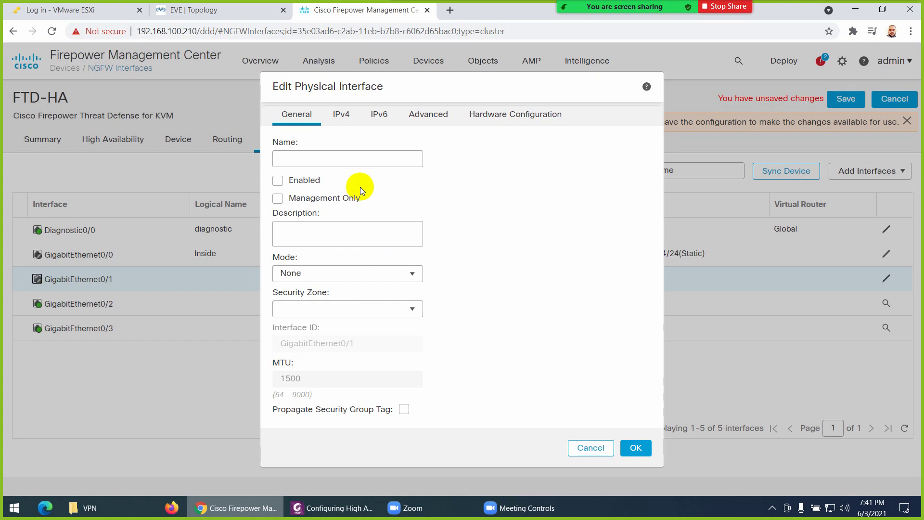
click(338, 158)
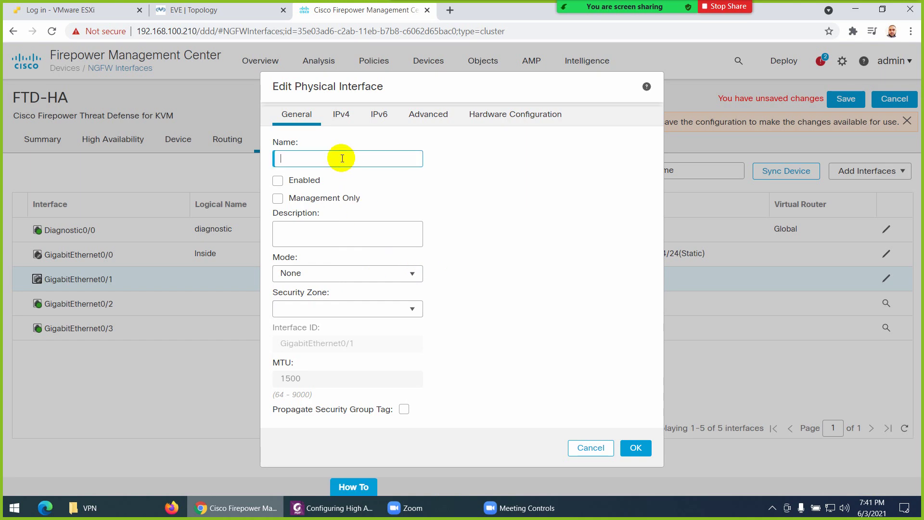
text(ou)
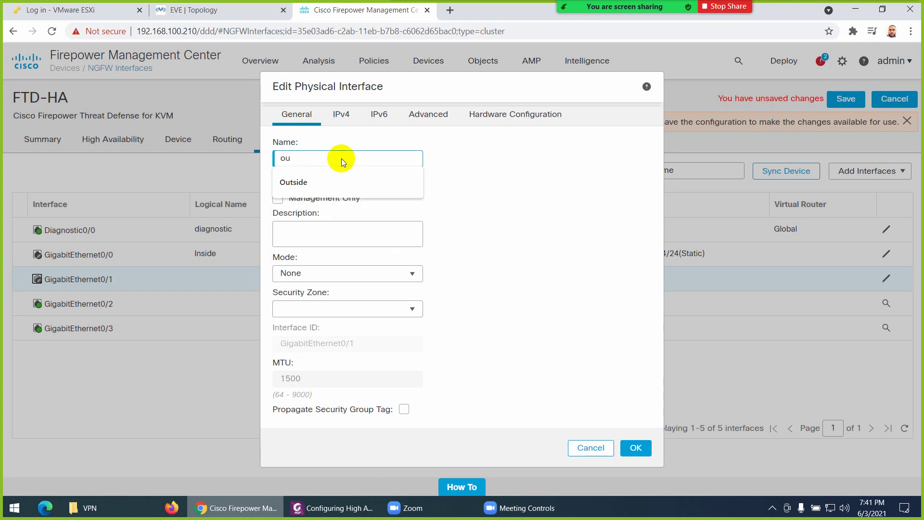
click(308, 182)
click(277, 181)
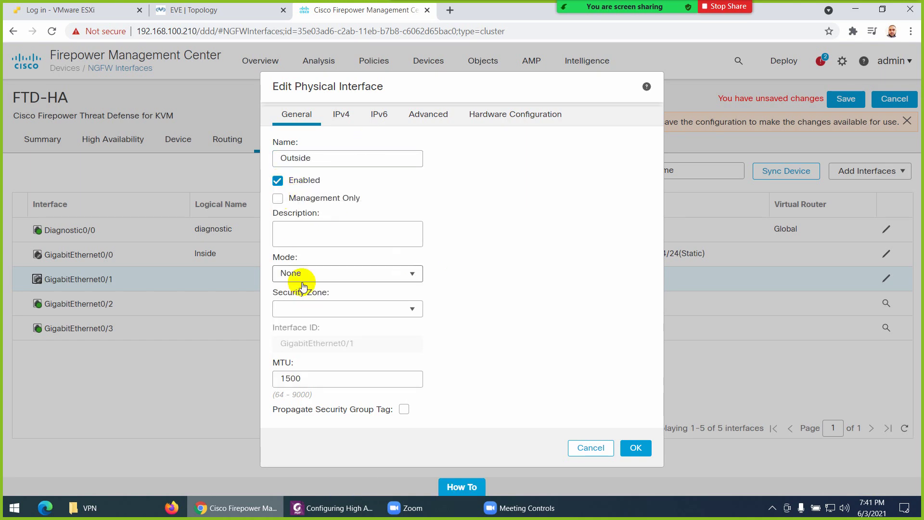
click(303, 307)
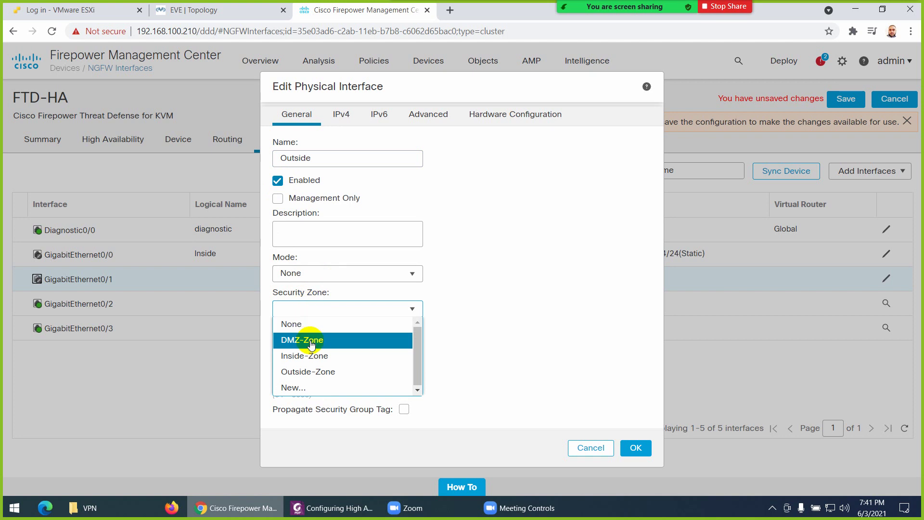
click(307, 372)
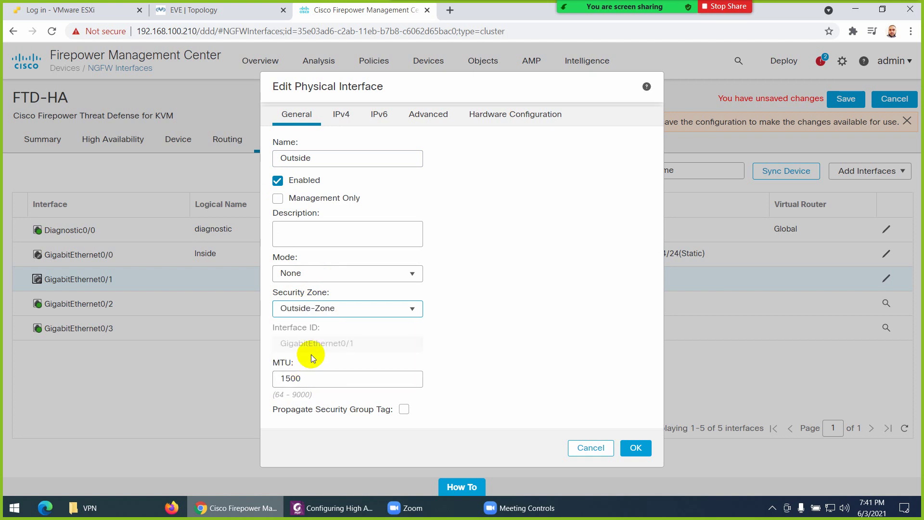
Give GigabitEthernet0/1 the static IPv4 address 192.168.114.254/24 and confirm
click(338, 126)
click(336, 192)
key(ctrl+v)
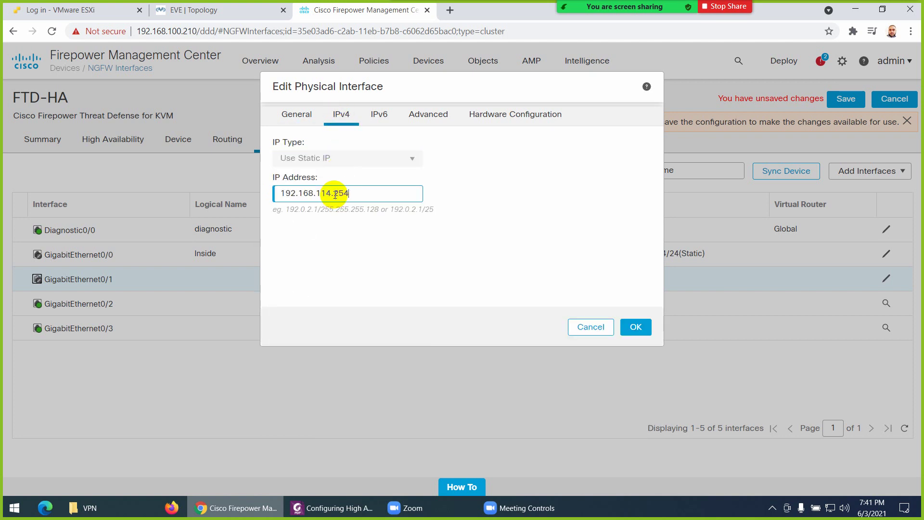
text(/214)
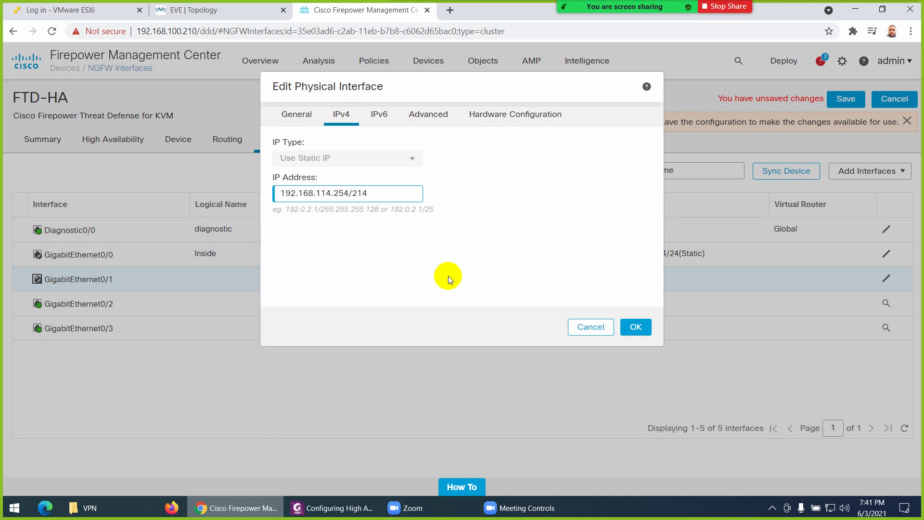
key(BackSpace)
key(BackSpace)
text(4)
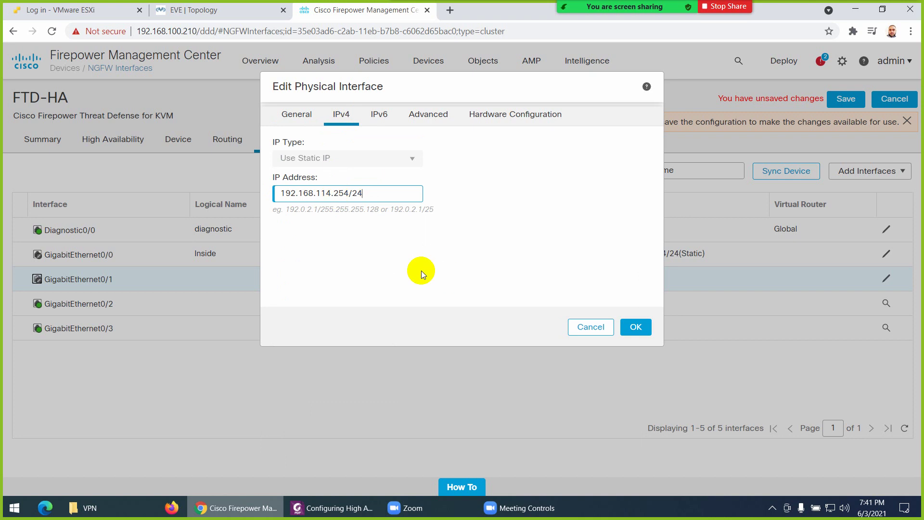
click(637, 328)
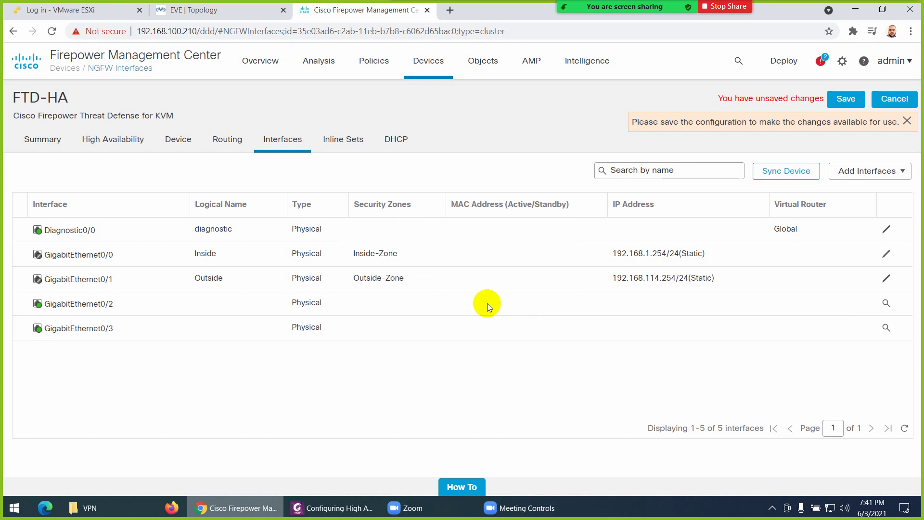
Save the FTD-HA Inside and Outside interface changes, cross-checking the topology diagram
click(230, 10)
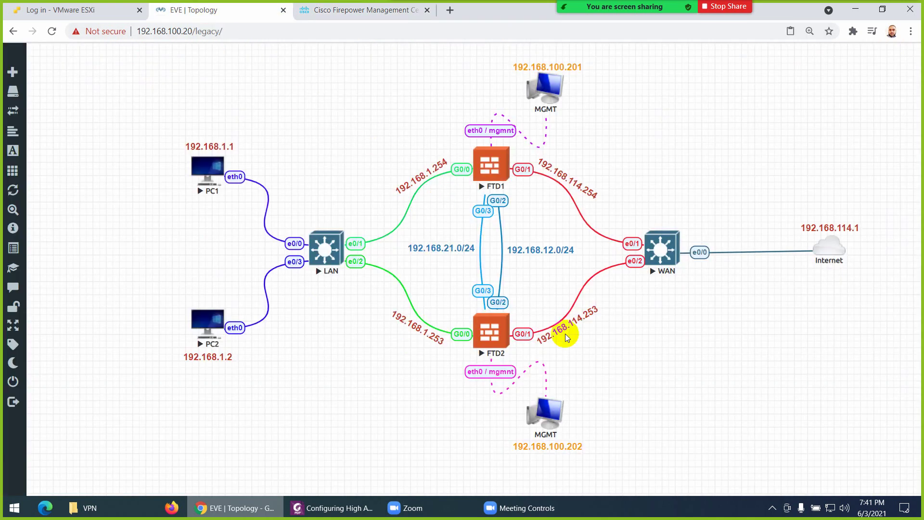
click(353, 13)
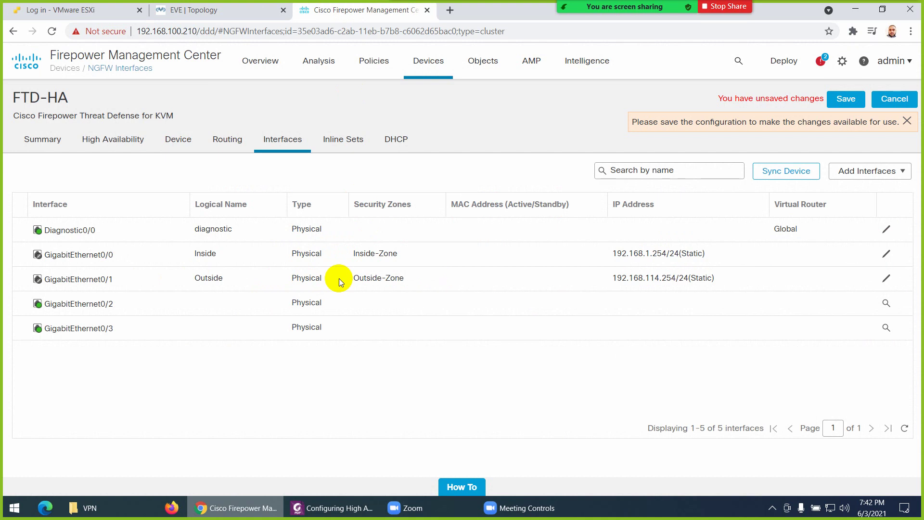
click(843, 100)
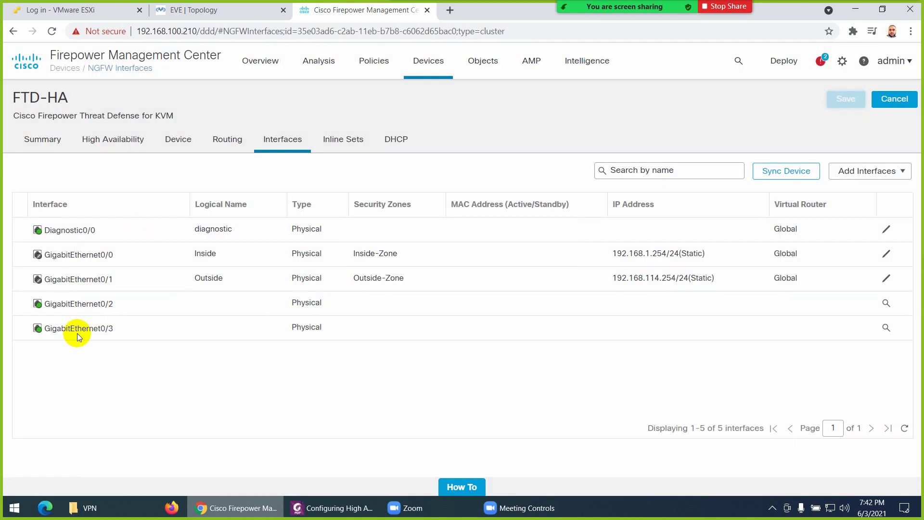
click(226, 11)
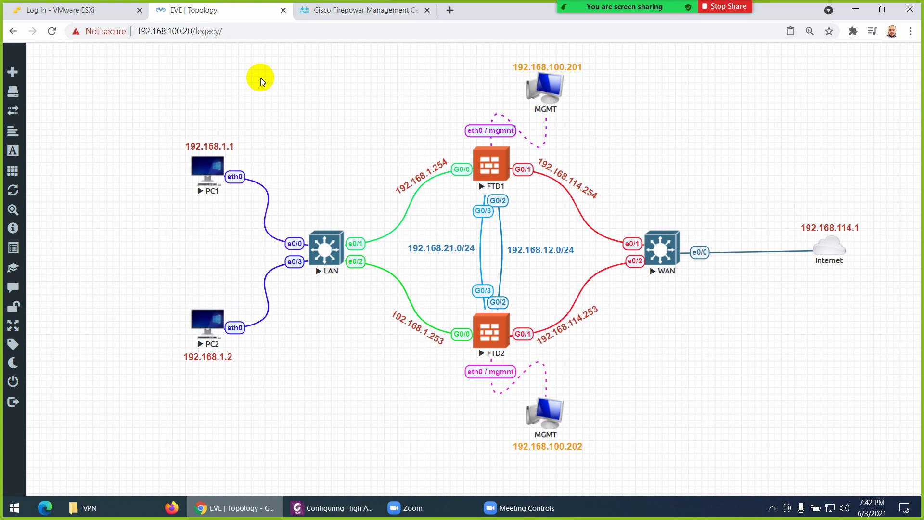
click(356, 12)
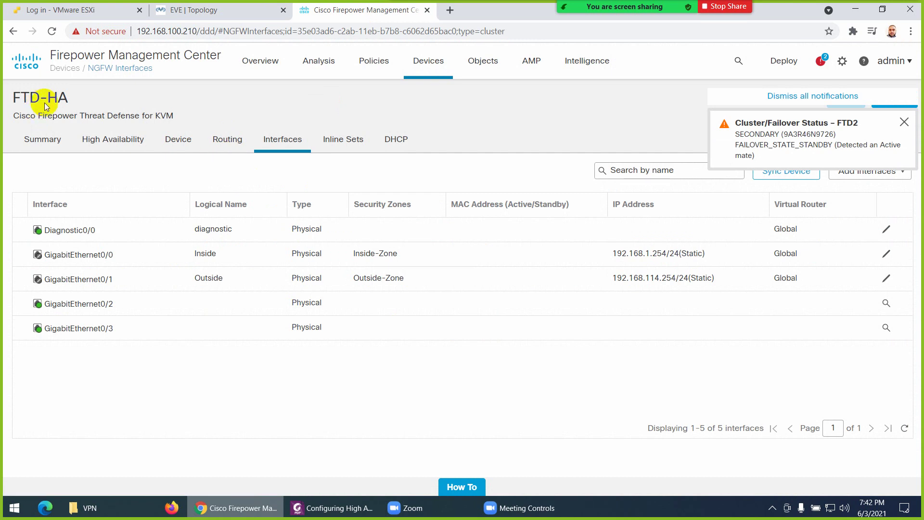
click(227, 139)
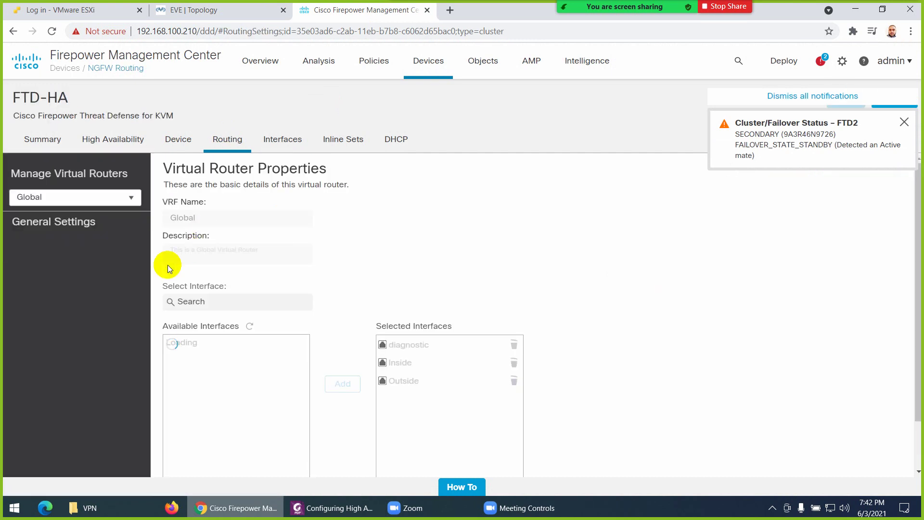
Open FTD-HA's Static Route page and look up the internet gateway 192.168.114.1 on the topology
click(45, 350)
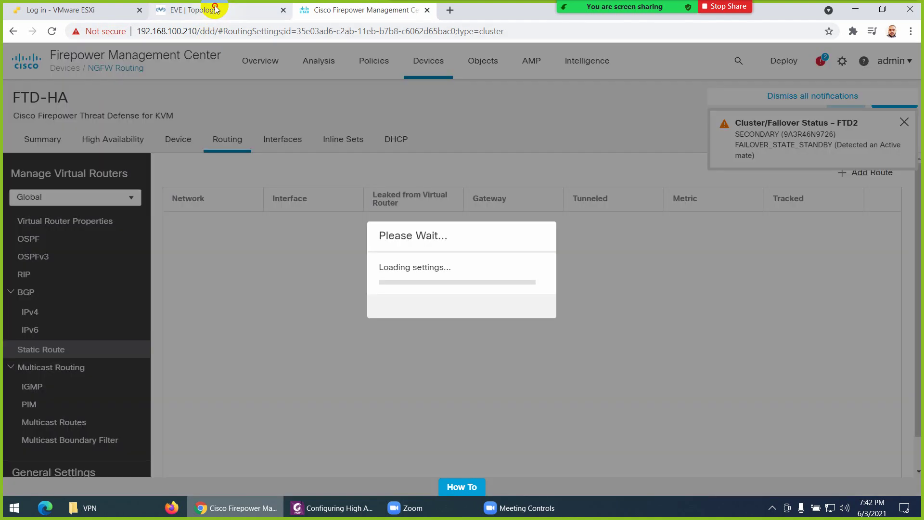
click(214, 10)
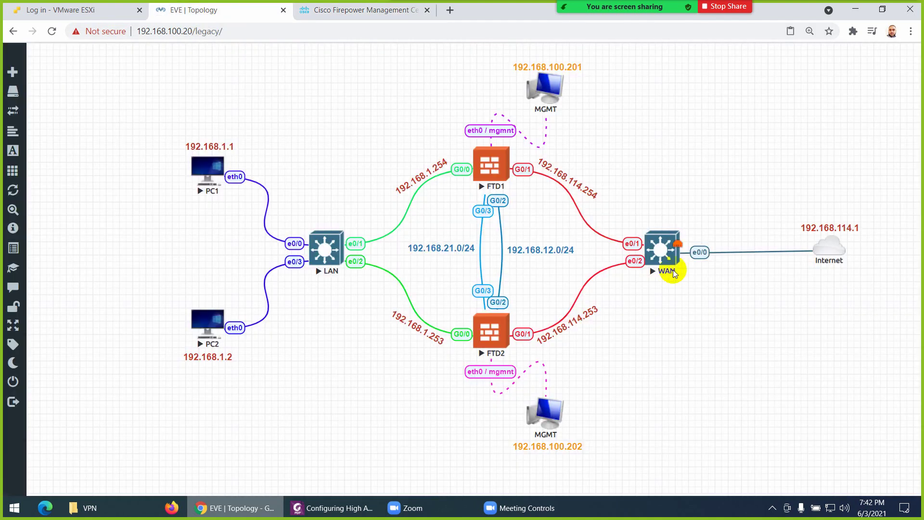
double_click(827, 227)
key(ctrl+a)
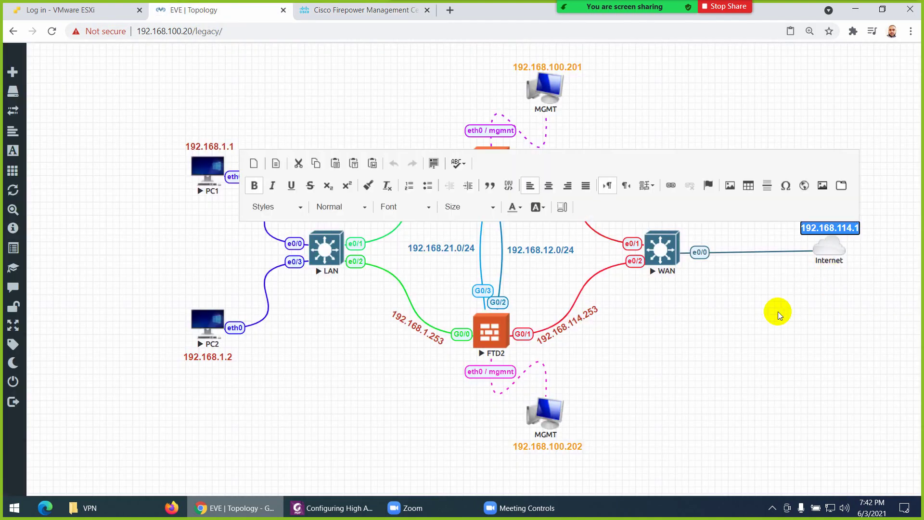
click(816, 336)
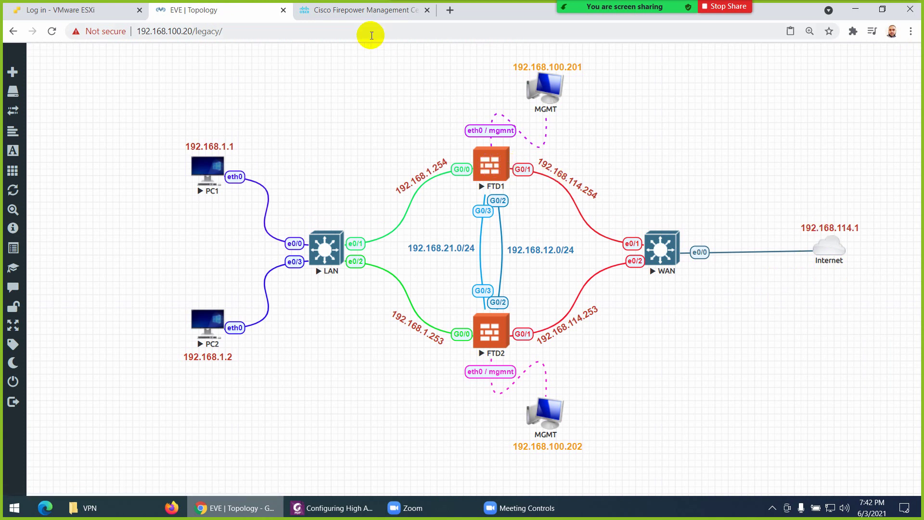
click(360, 10)
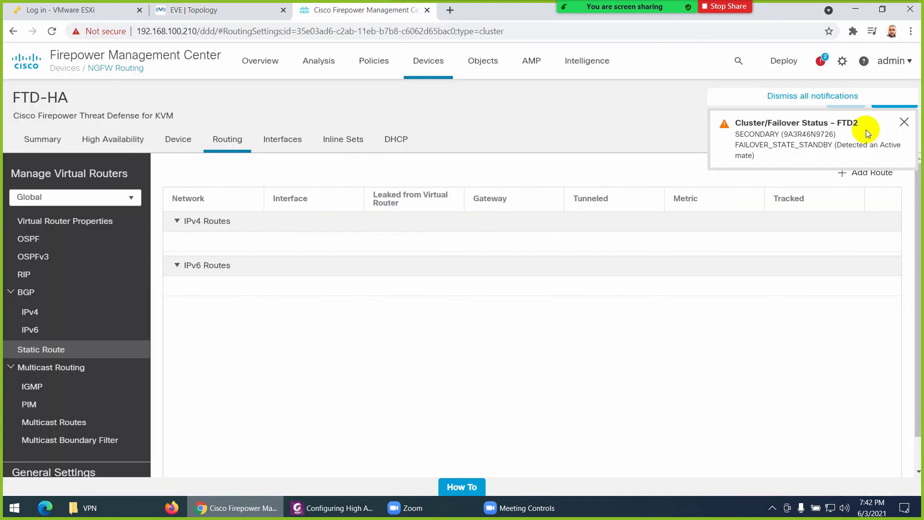
click(808, 111)
Add and save an IPv4 route: interface Outside, network any-ipv4, gateway ISP-192.168.114.1, metric 1
click(850, 173)
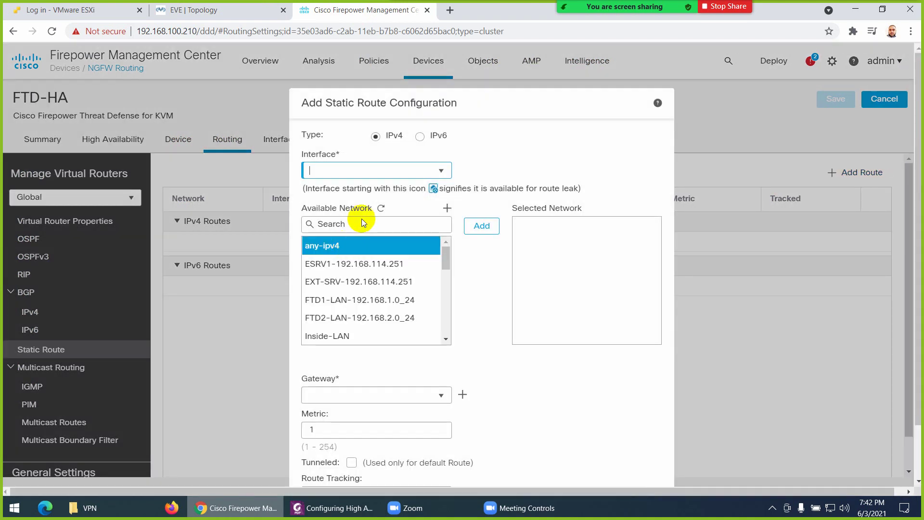
click(442, 172)
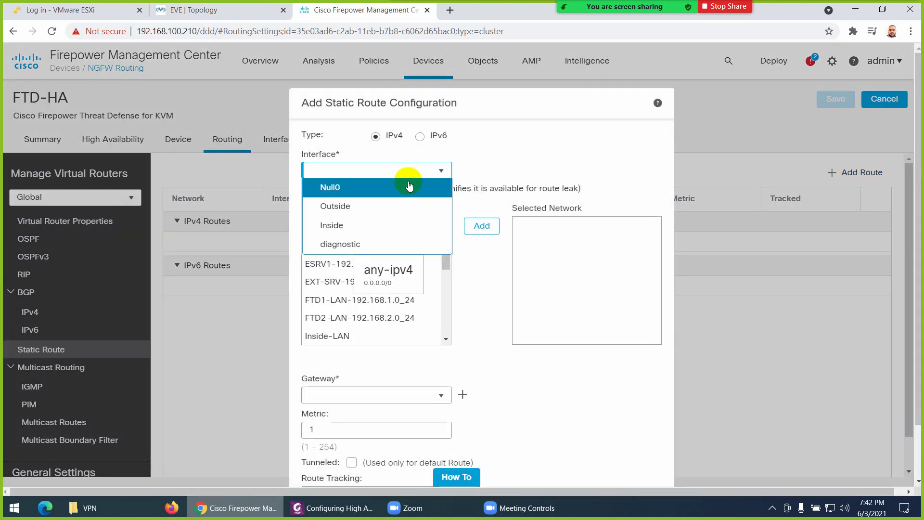
click(342, 207)
click(328, 245)
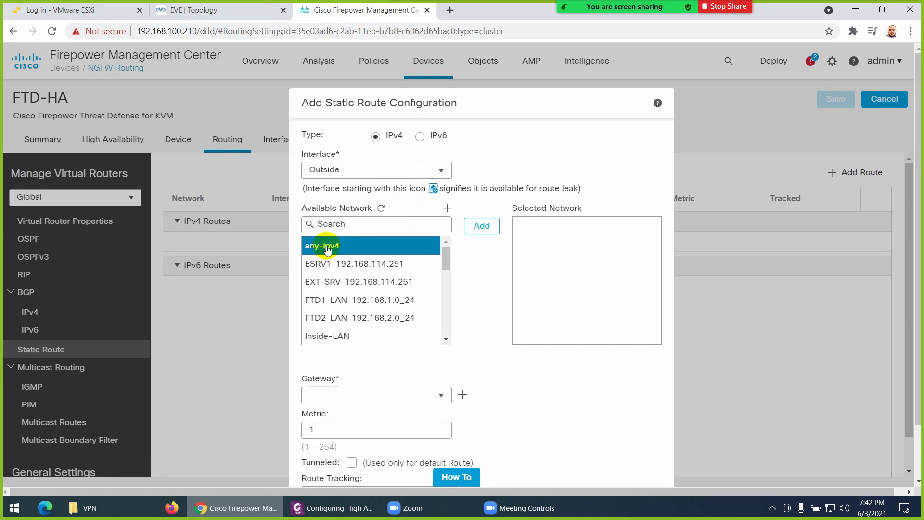
click(483, 226)
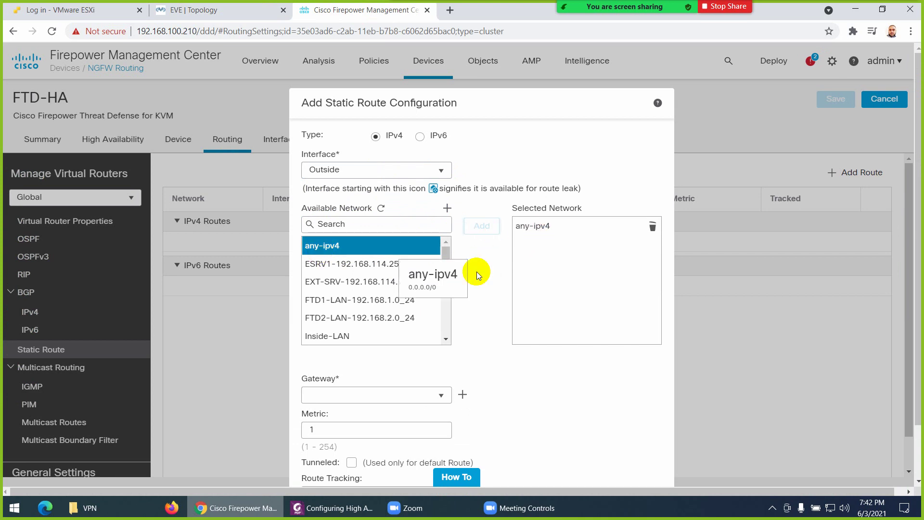
scroll(412, 356, down, 3)
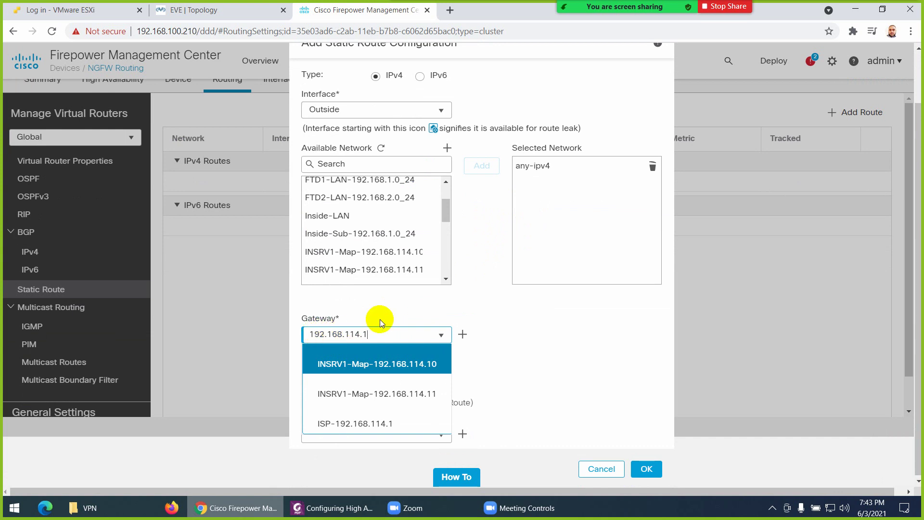
click(343, 426)
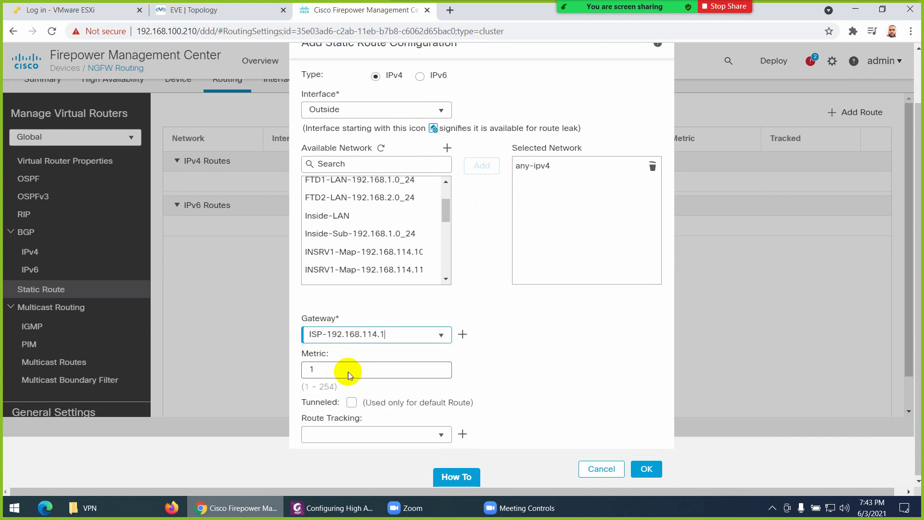
click(647, 470)
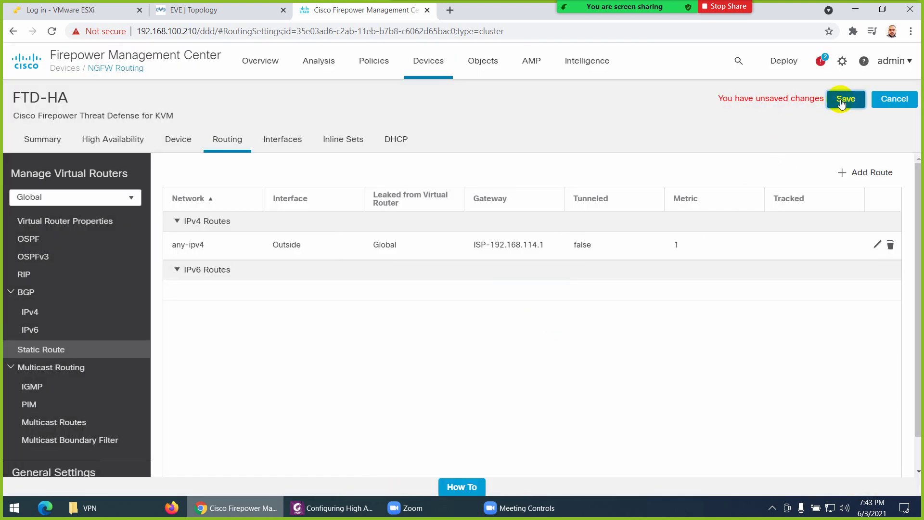
click(841, 101)
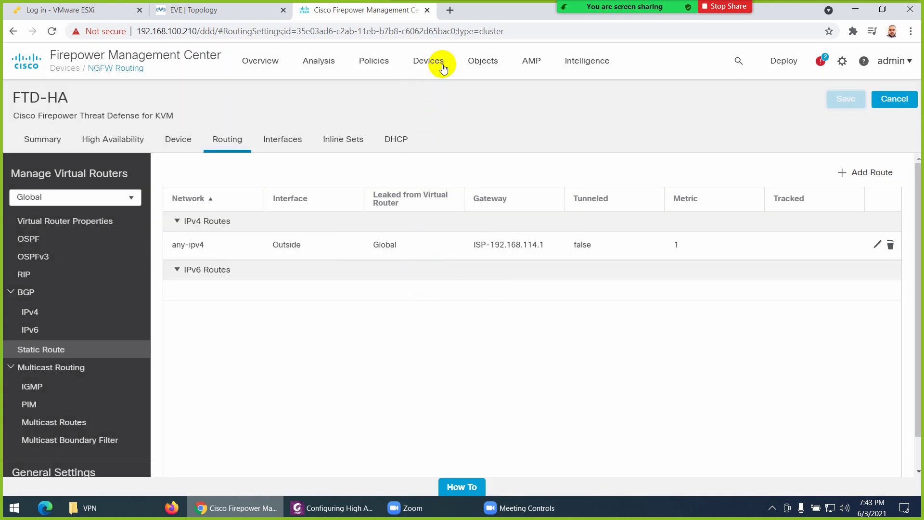
Open ACP-Policy and review its FTD-HA device assignment without making changes
click(425, 66)
mouse_move(376, 62)
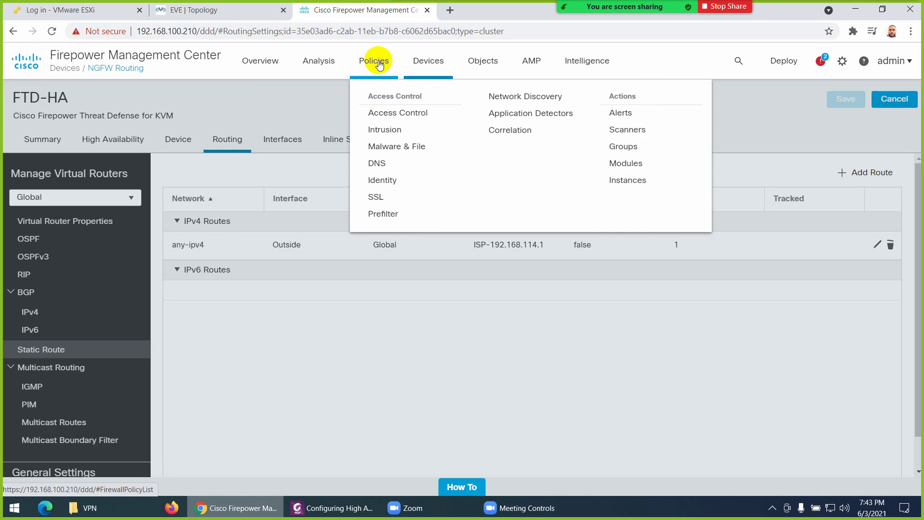
click(375, 111)
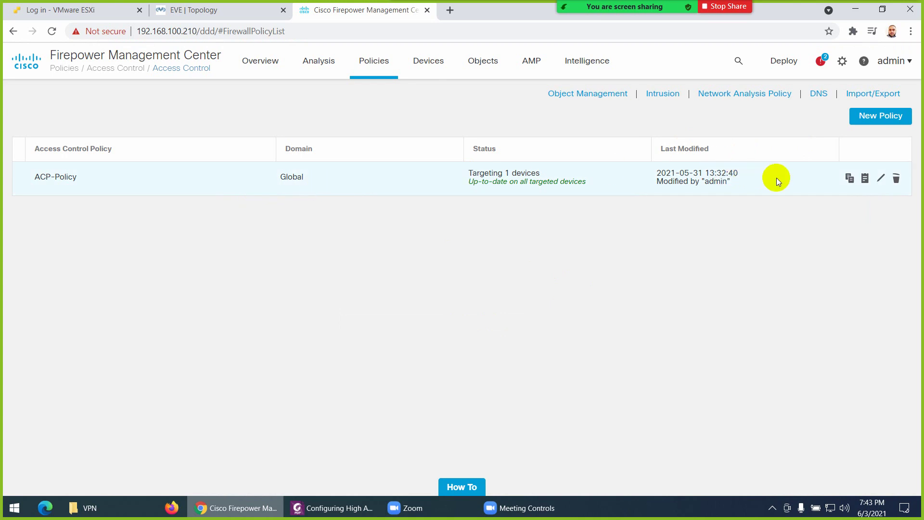
click(881, 178)
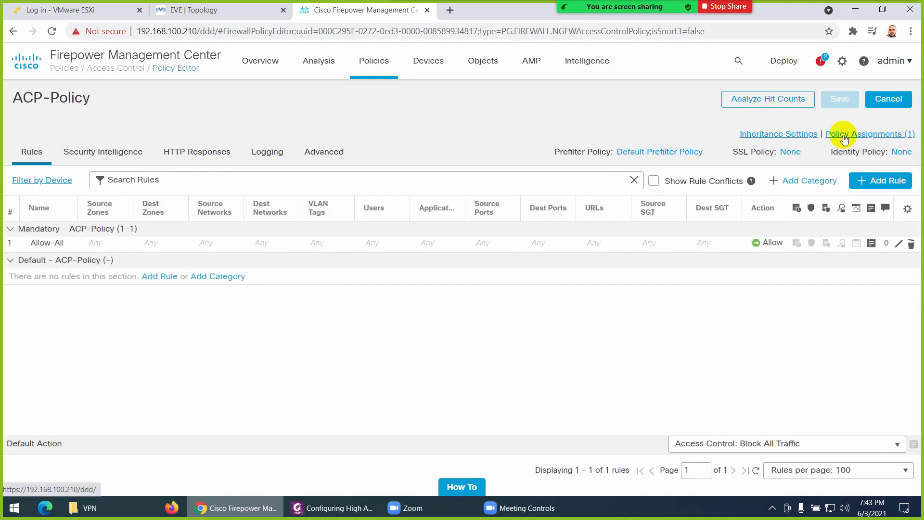
click(842, 135)
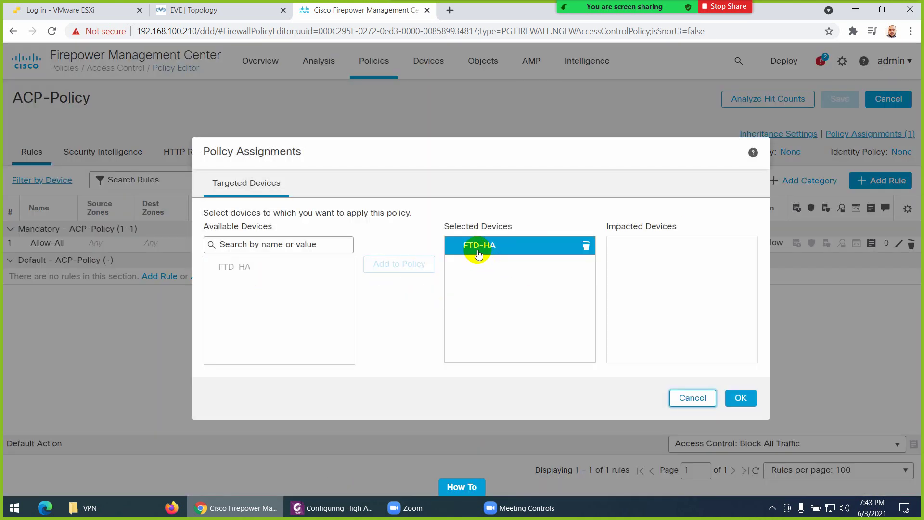
mouse_move(478, 254)
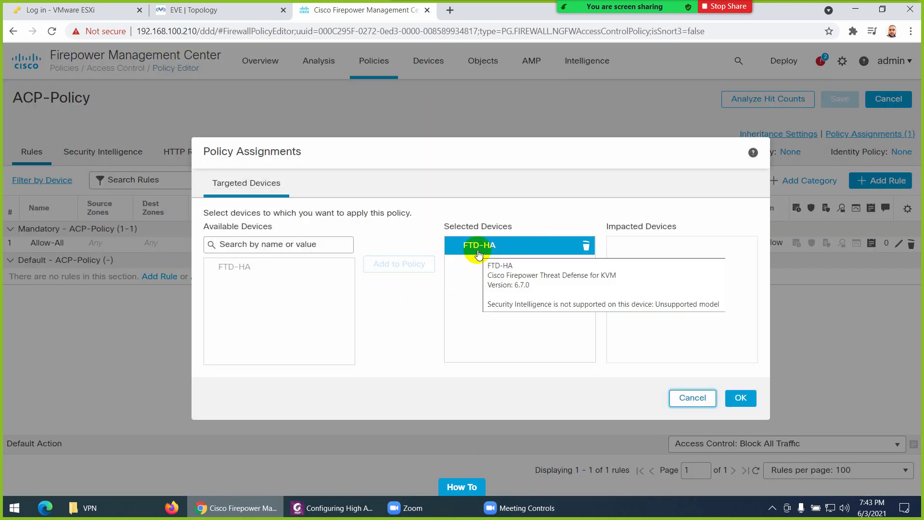
click(684, 399)
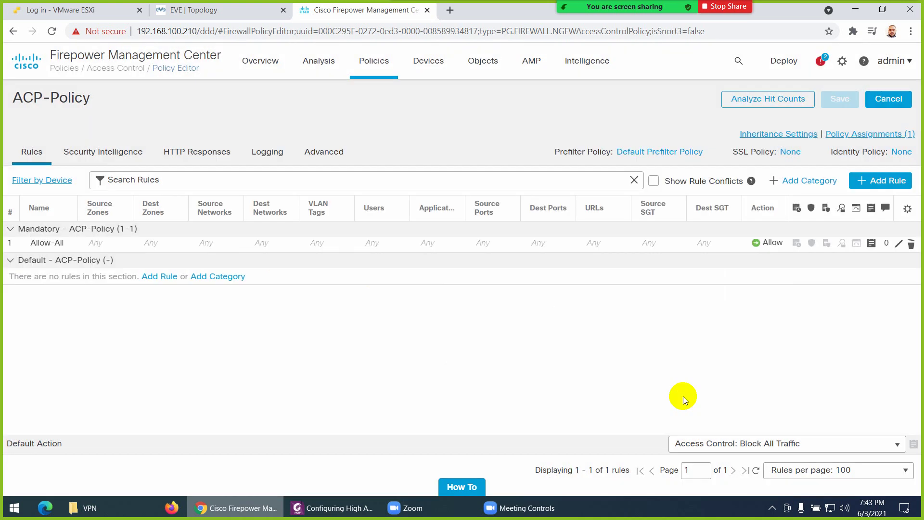
Inspect the Allow-All rule's logging settings, discard without saving, and bring up the EVE topology
click(76, 246)
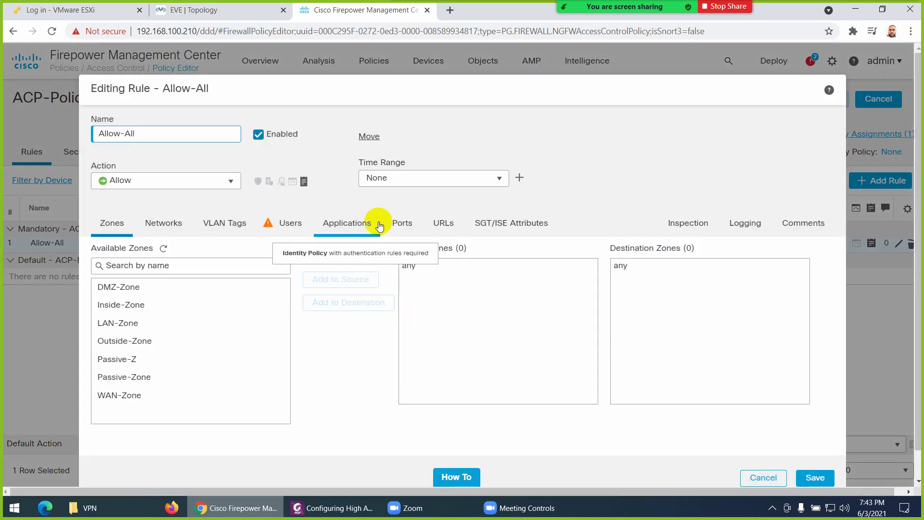
click(743, 226)
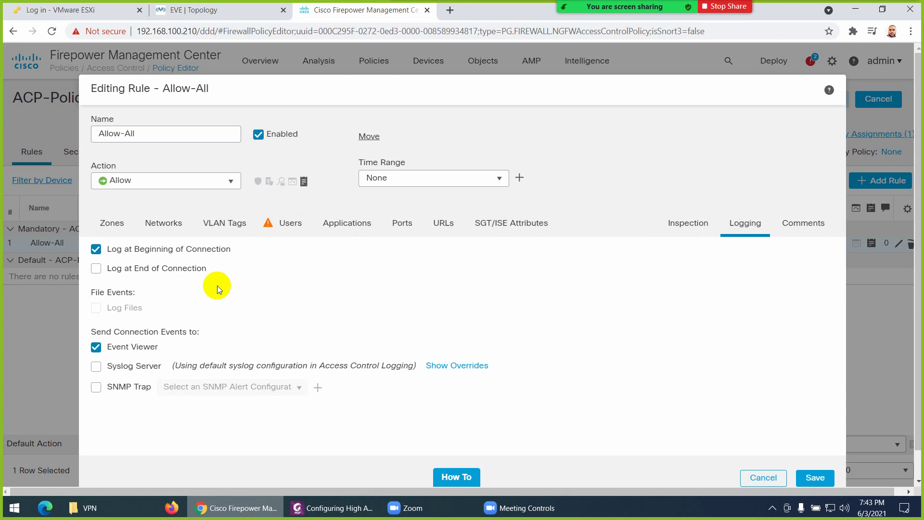
click(764, 477)
click(537, 321)
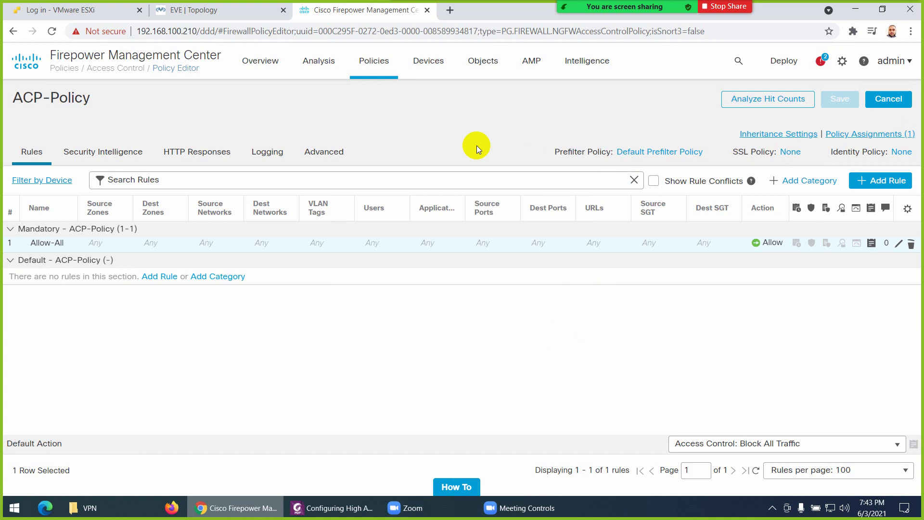
click(210, 11)
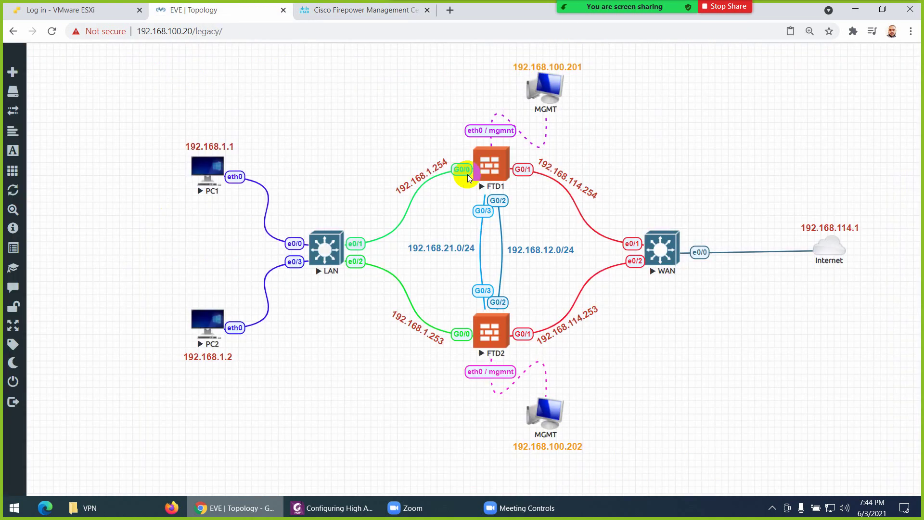
Edit NAT-Policy from the NAT policies list and add FTD-HA to its policy assignments
click(353, 10)
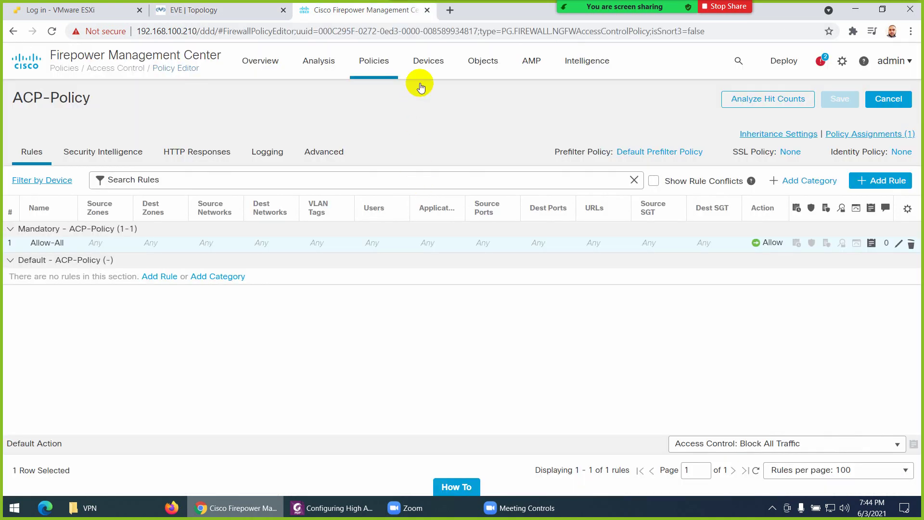
click(428, 61)
click(426, 114)
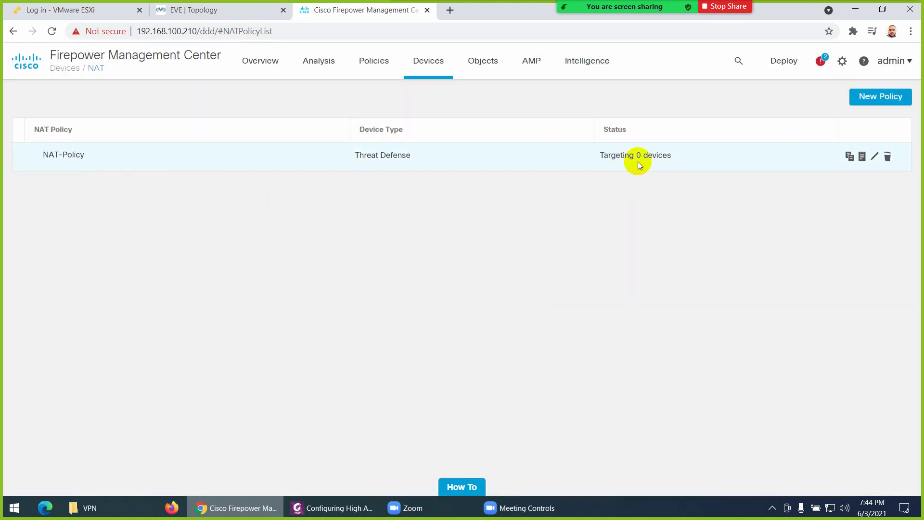
click(874, 157)
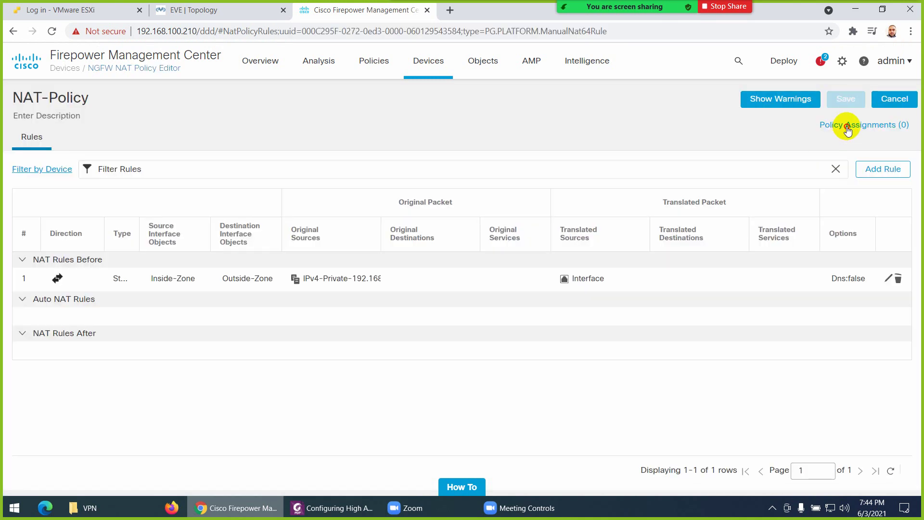
click(847, 126)
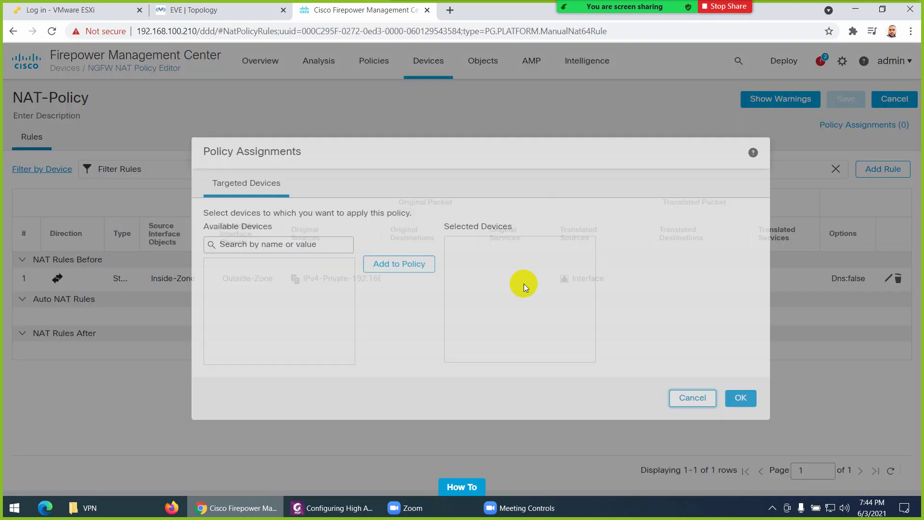
click(264, 268)
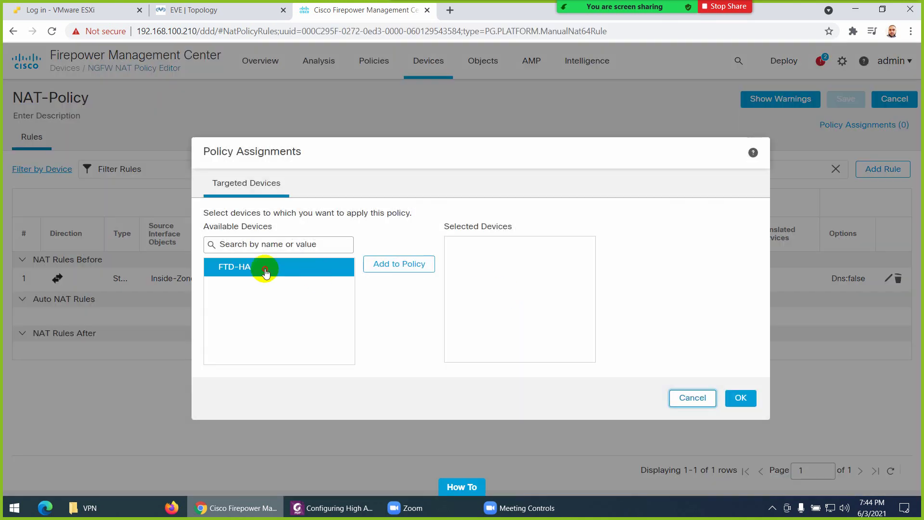
click(382, 269)
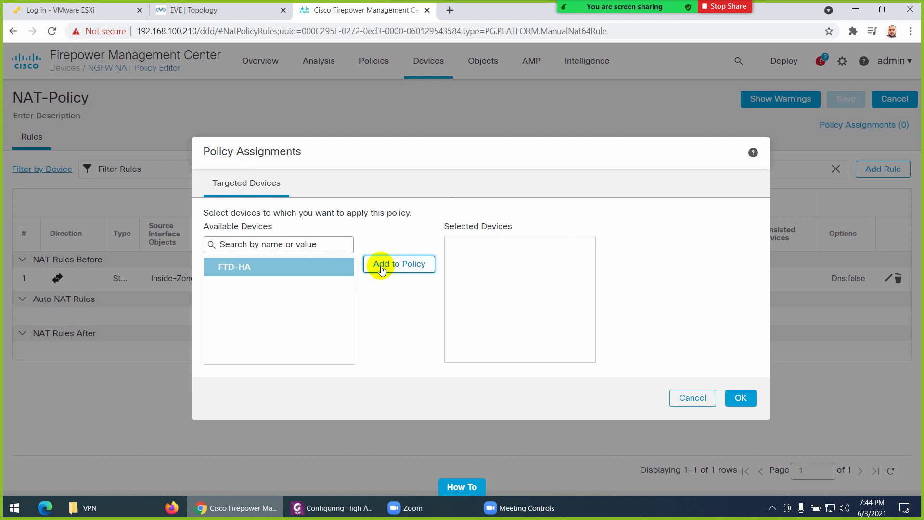
click(746, 401)
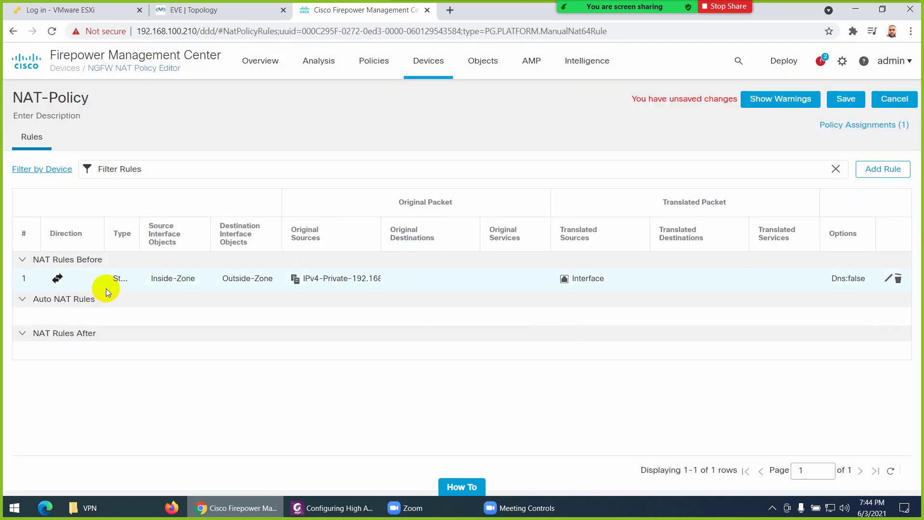
Review the NAT rule's translation settings against the topology, closing it unchanged
click(888, 279)
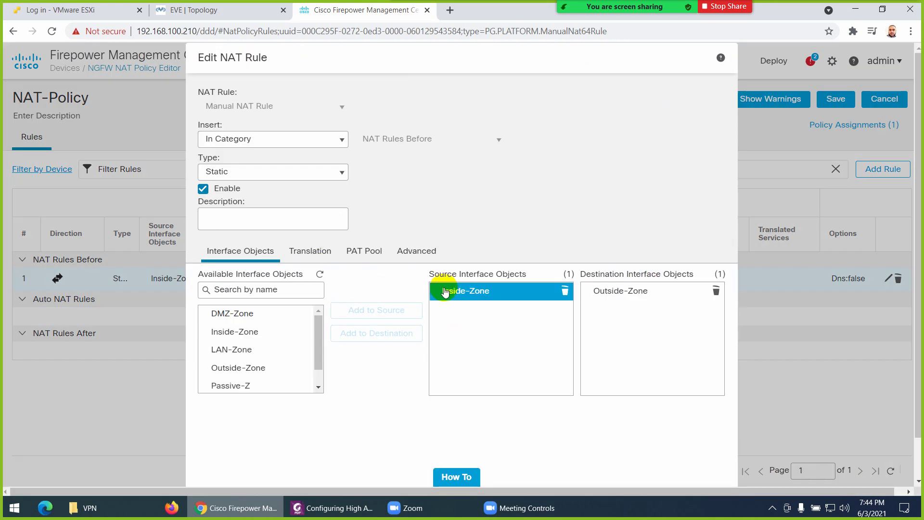
click(310, 259)
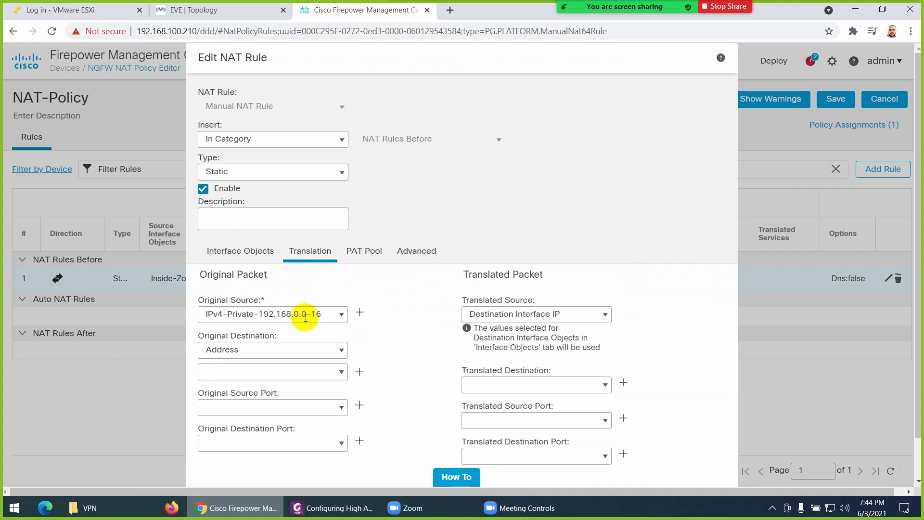
click(211, 10)
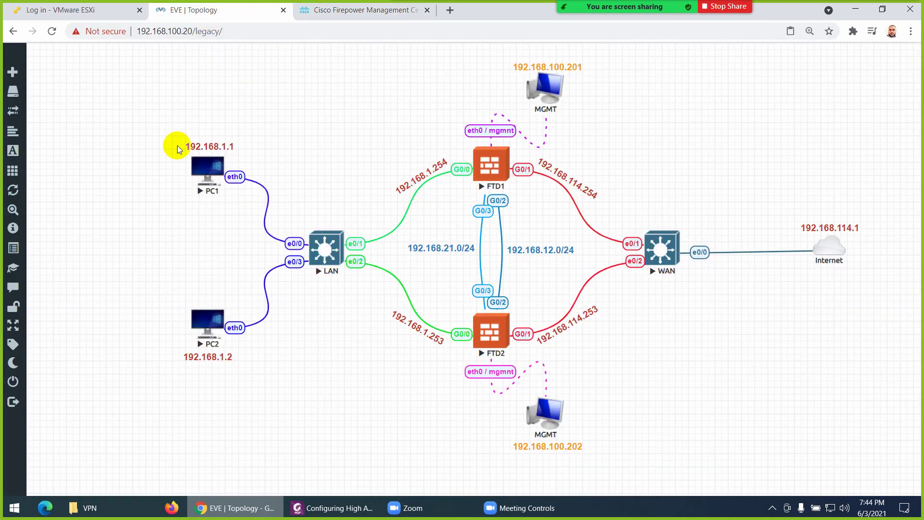
click(360, 13)
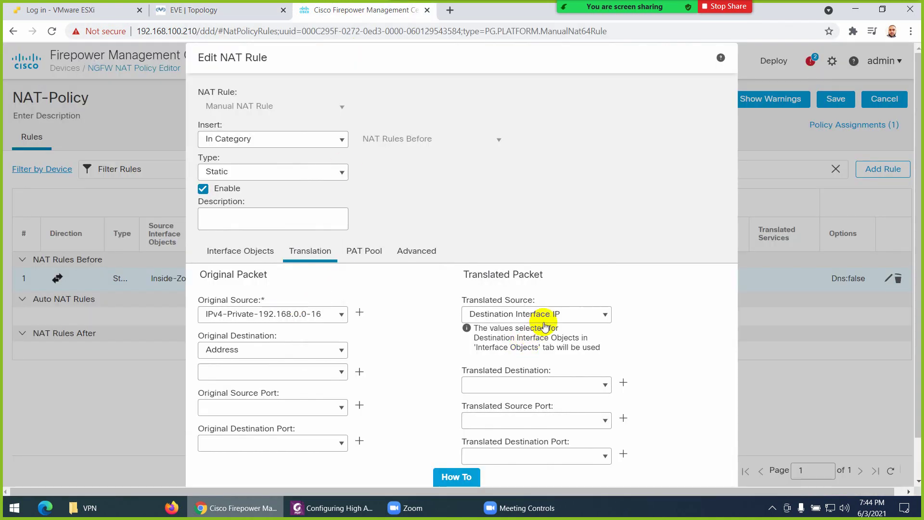
click(227, 14)
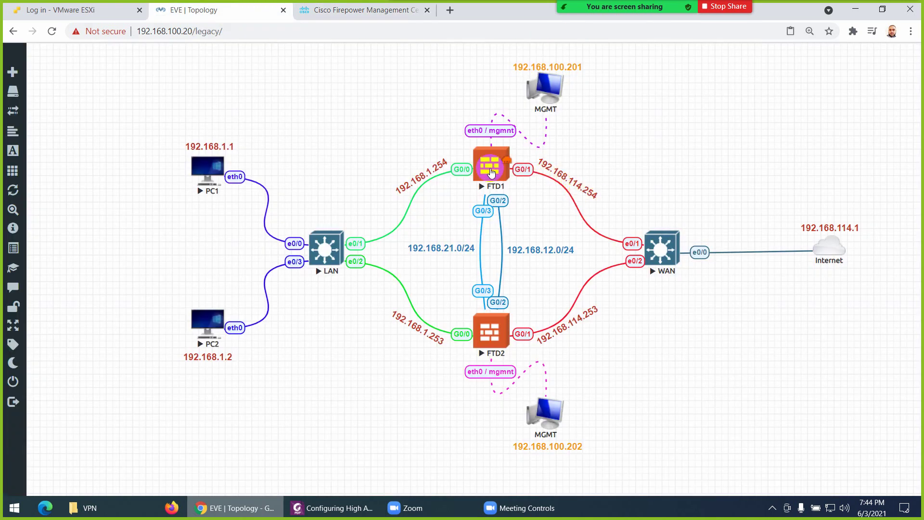
click(356, 10)
scroll(538, 347, down, 1)
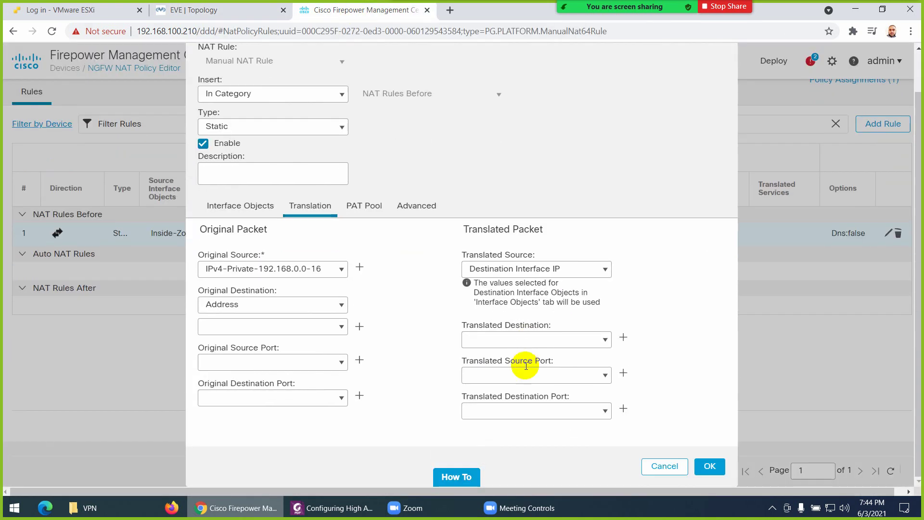
click(710, 466)
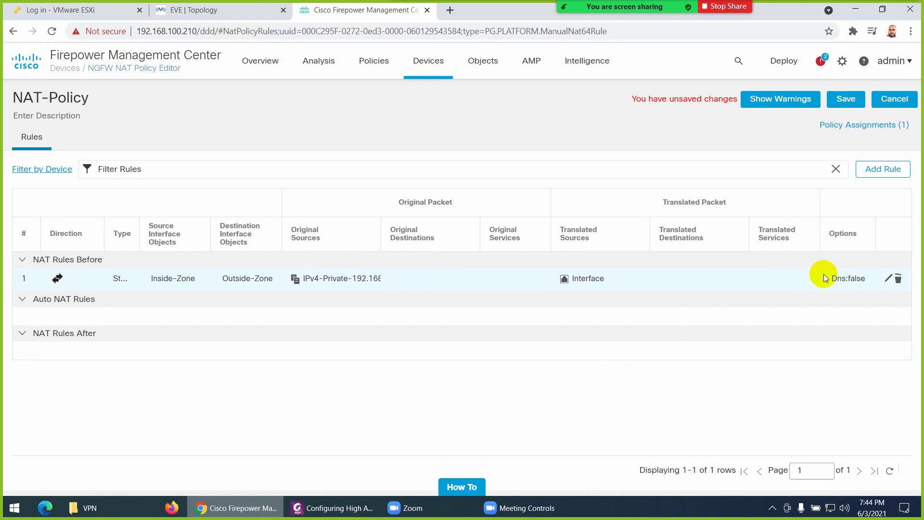
Change the NAT rule type from Static to Dynamic and save NAT-Policy
click(888, 279)
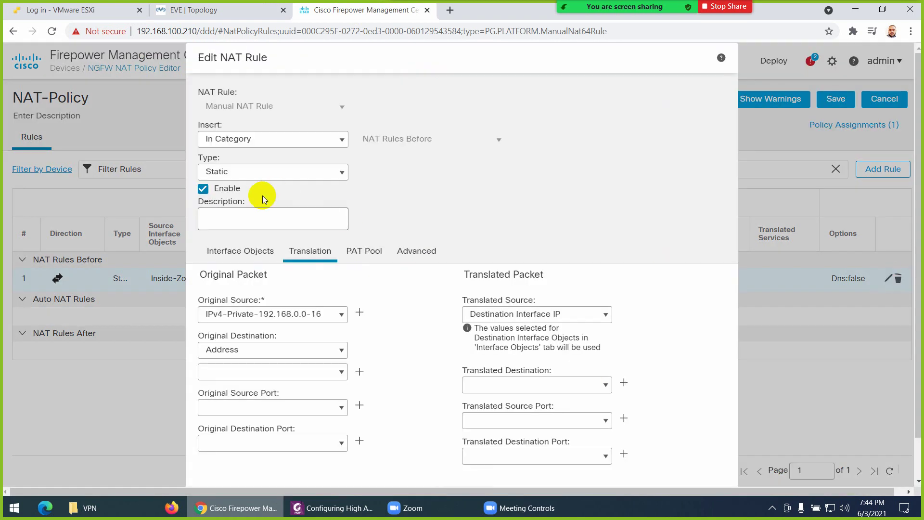
click(336, 176)
click(289, 200)
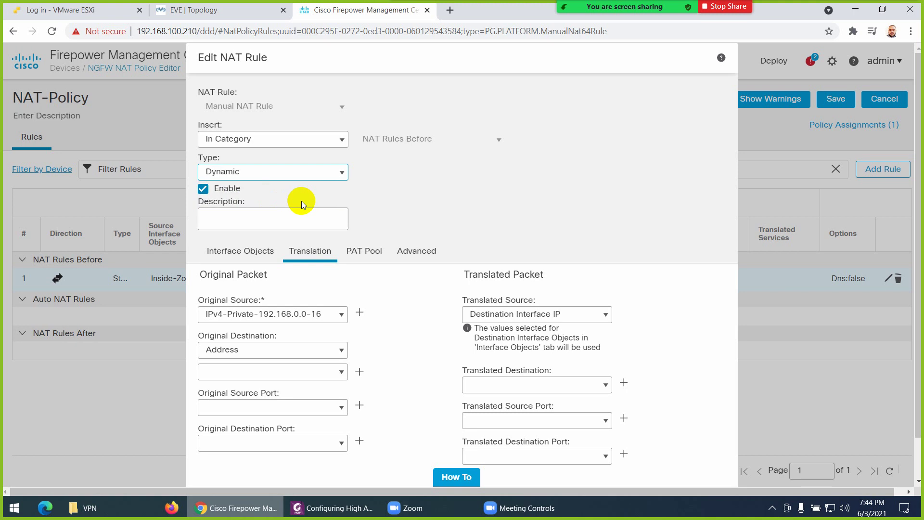
scroll(379, 269, down, 2)
click(708, 467)
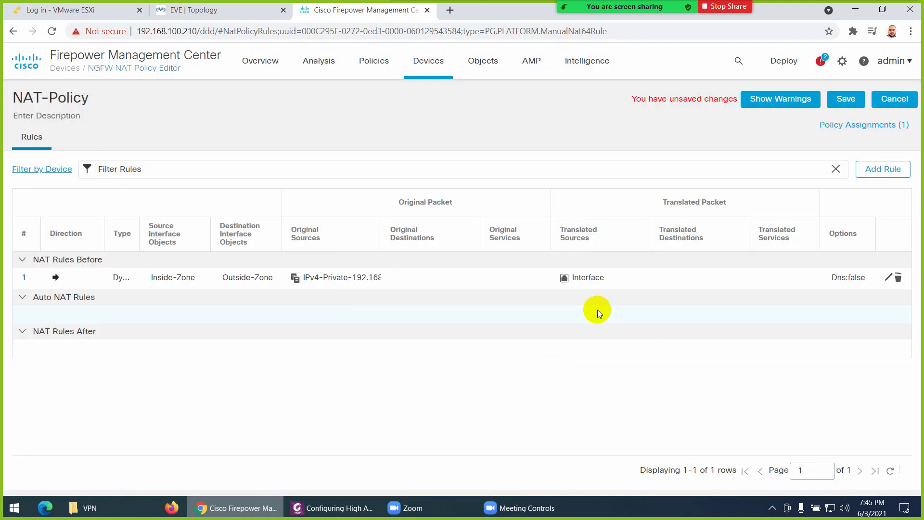
click(845, 100)
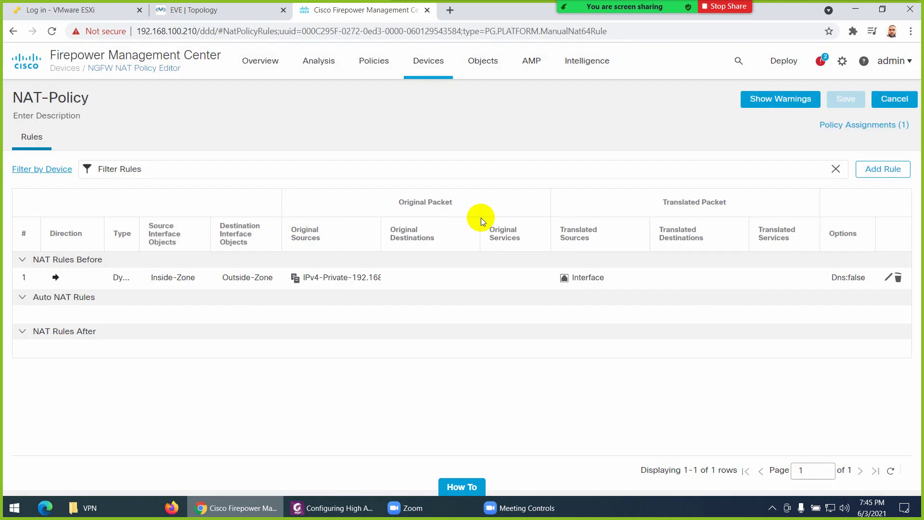
Preview and deploy FTD-HA's pending interface, NAT and static-route changes, then view the EVE topology
click(783, 62)
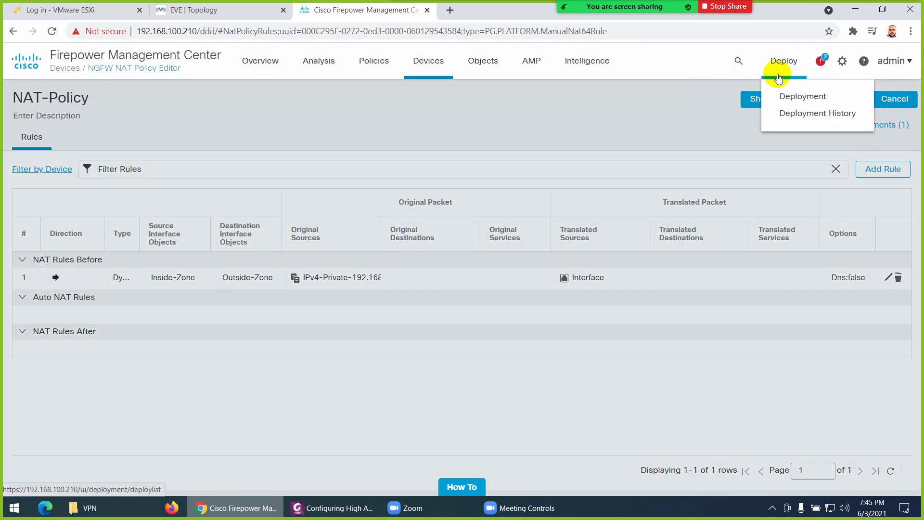
click(787, 99)
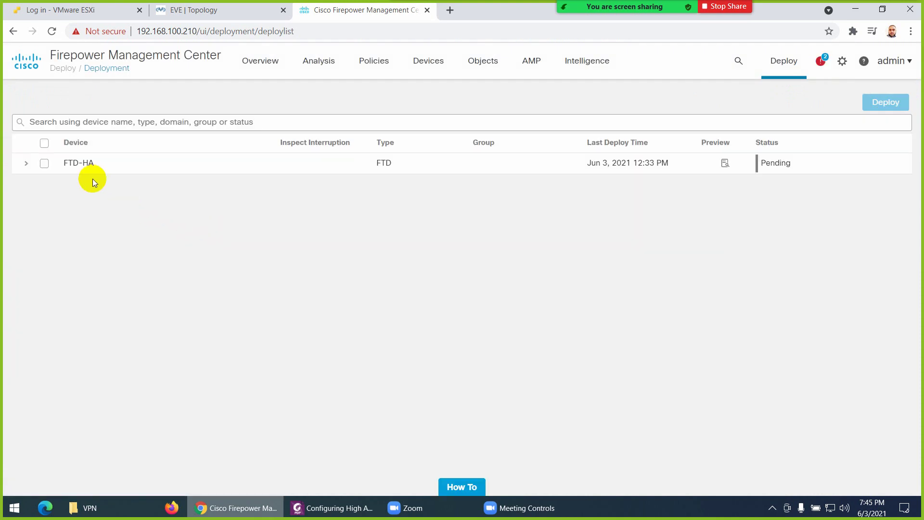
click(44, 143)
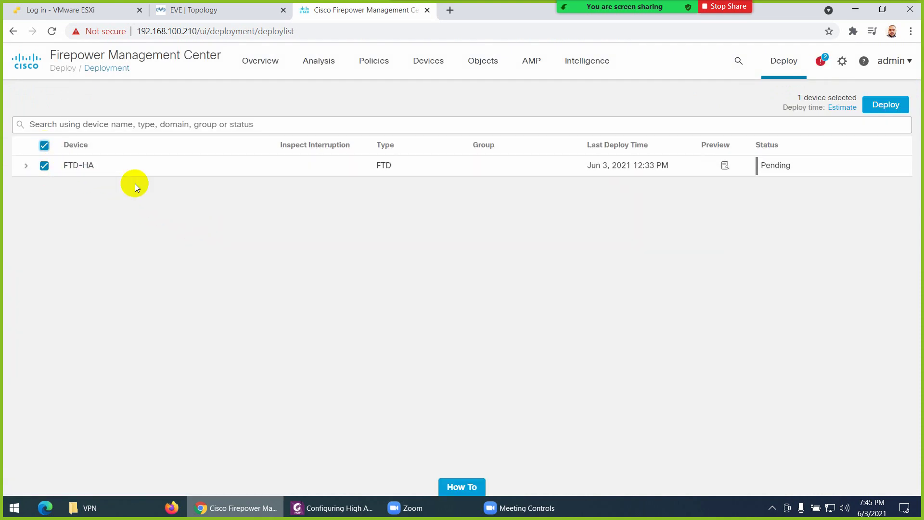
click(27, 167)
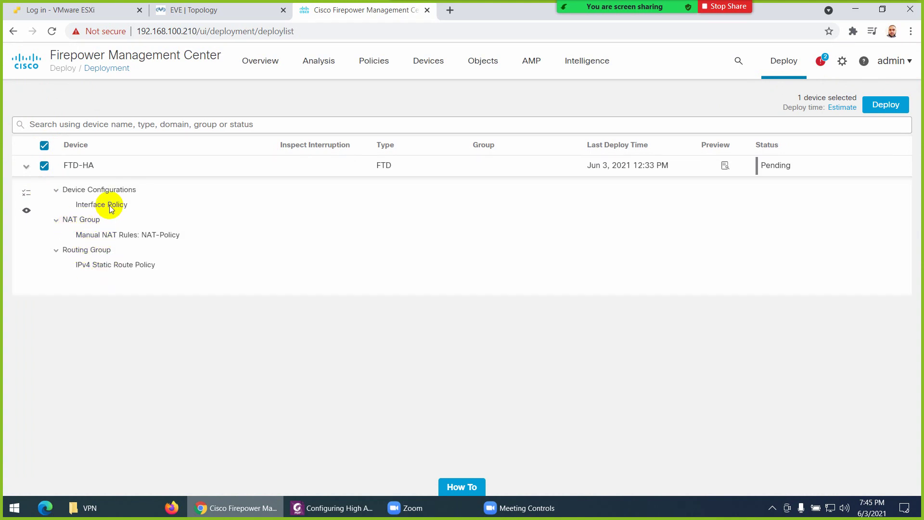
click(886, 104)
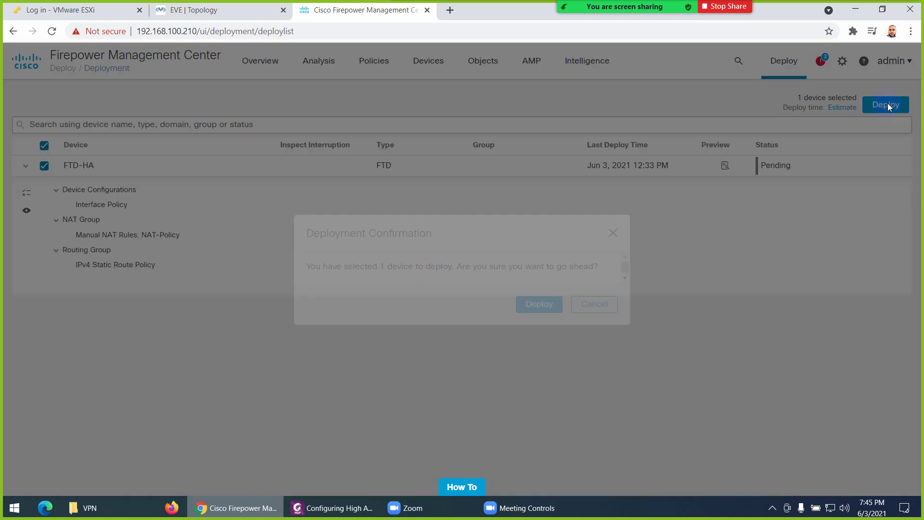
click(537, 308)
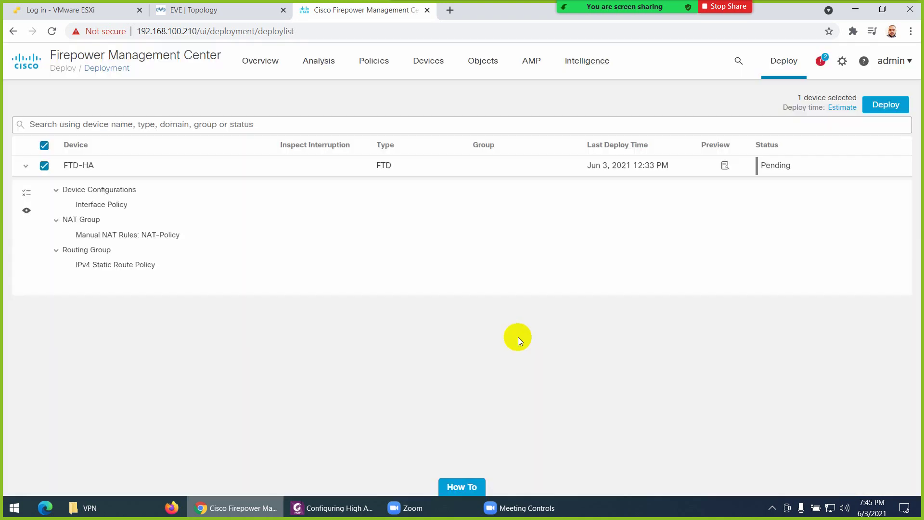
click(215, 12)
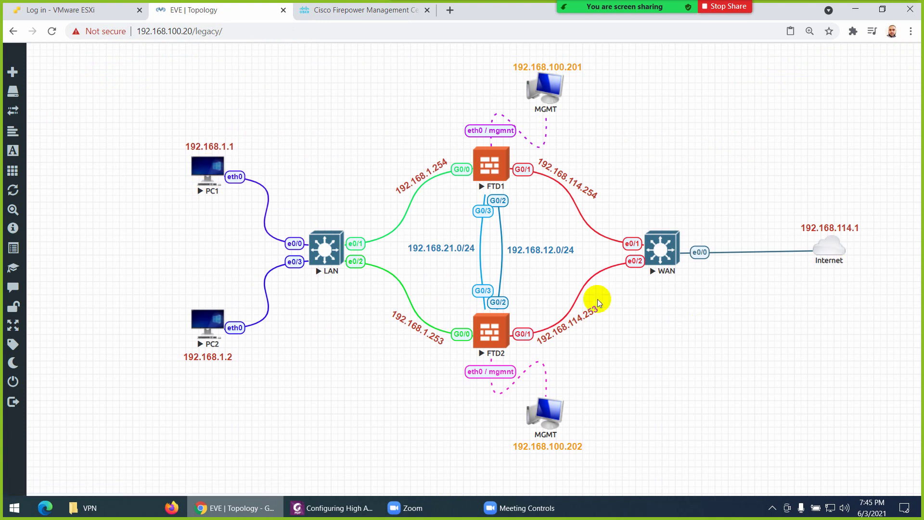
Select the FTD2 firewall in the topology and start a capture on its G0/2 interface
click(486, 178)
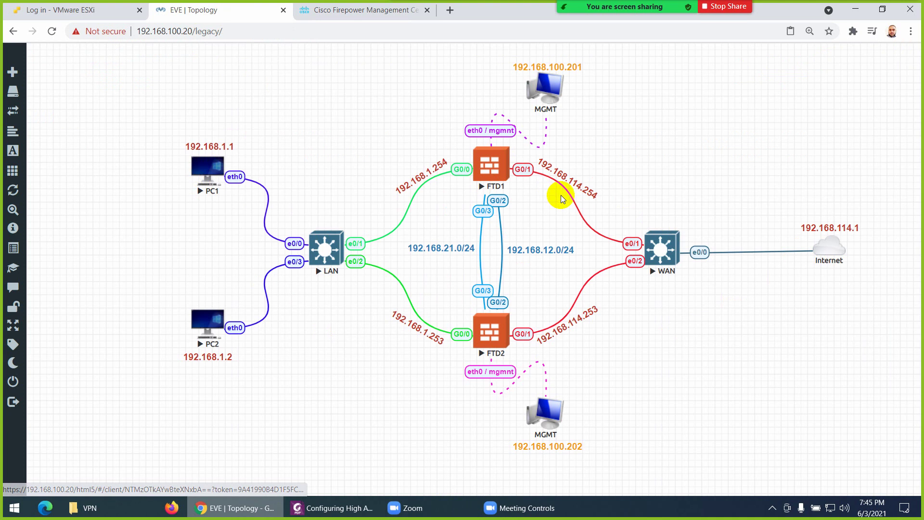
click(498, 328)
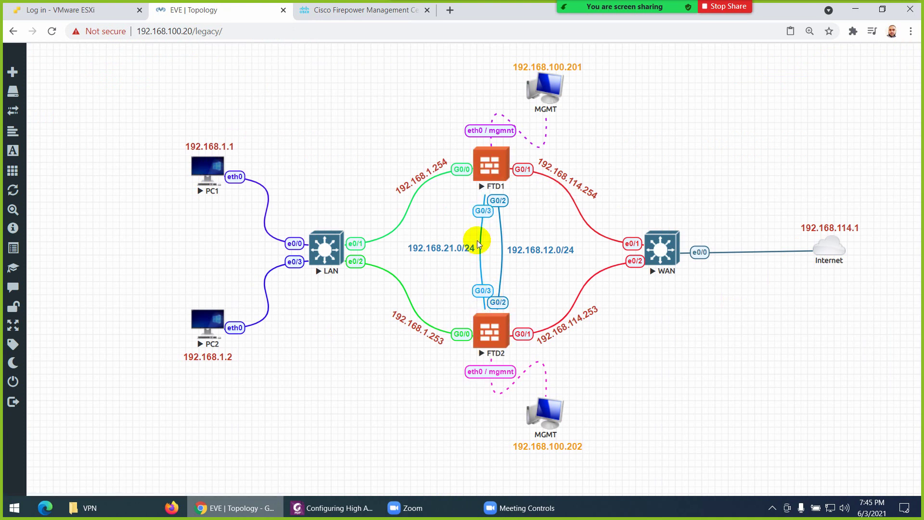
click(485, 333)
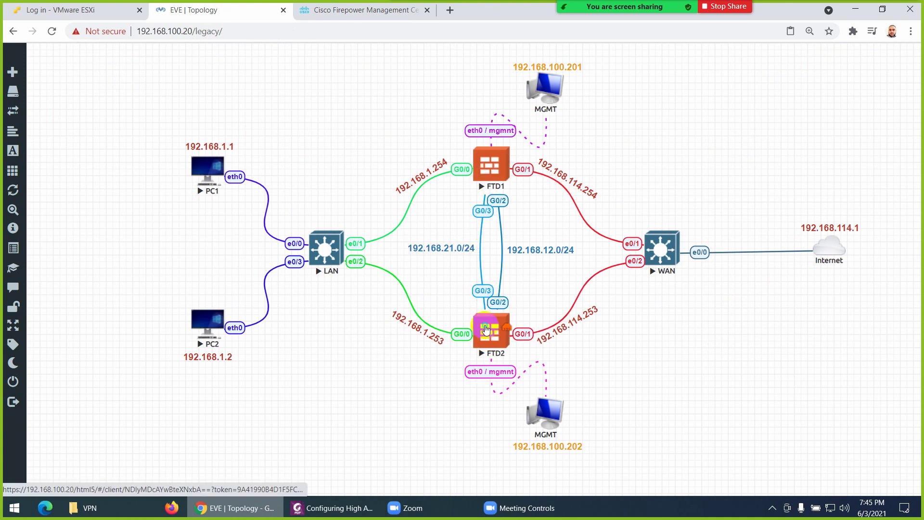
right_click(486, 329)
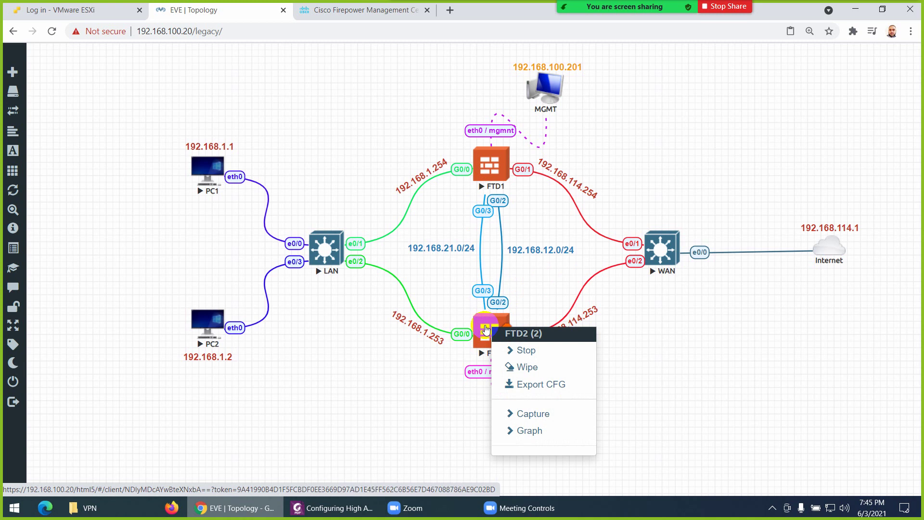
click(521, 415)
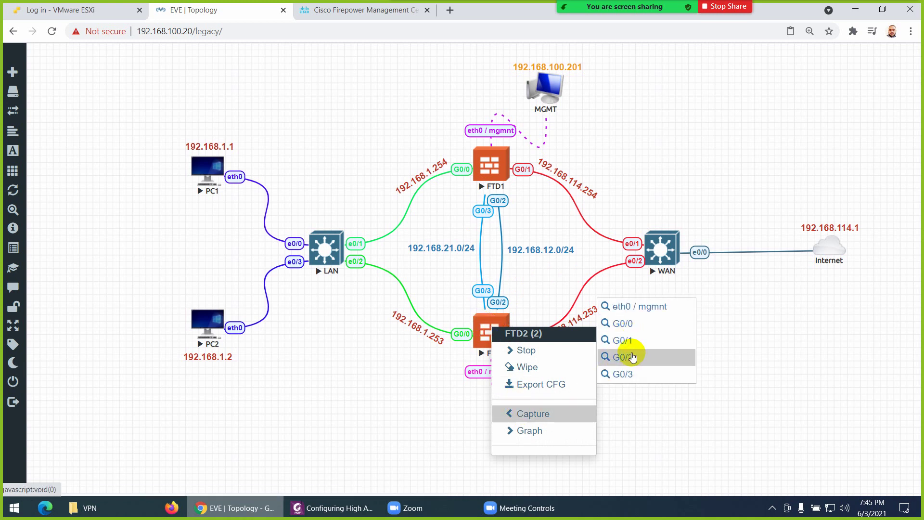
click(625, 357)
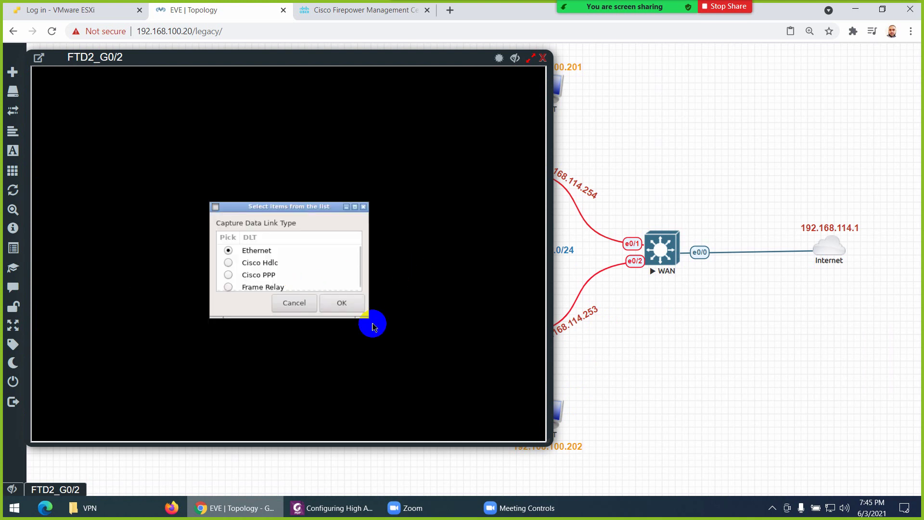
Accept Ethernet as the capture link type and move the Wireshark window over the topology
click(346, 304)
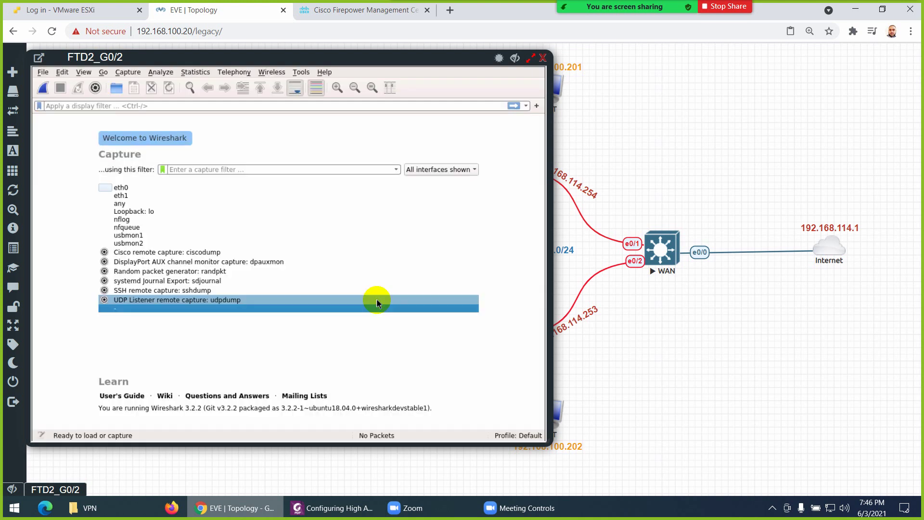
click(187, 191)
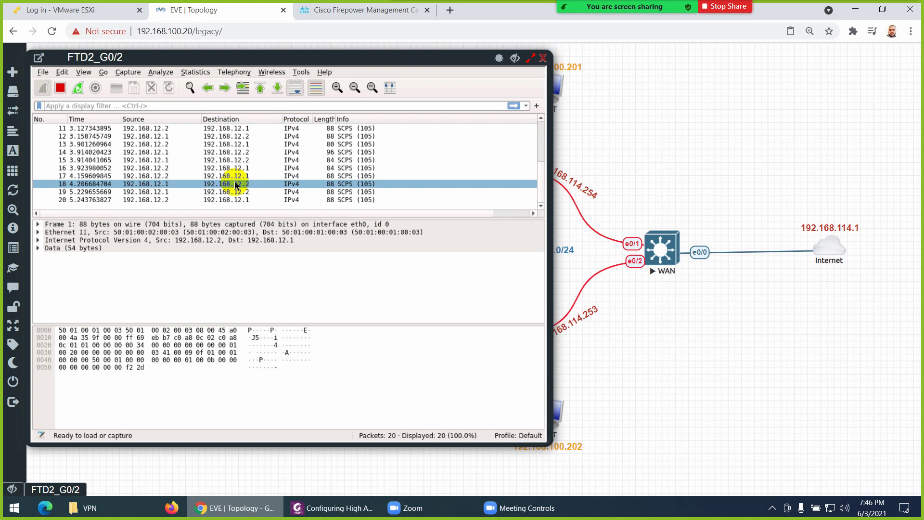
drag(238, 57, 312, 68)
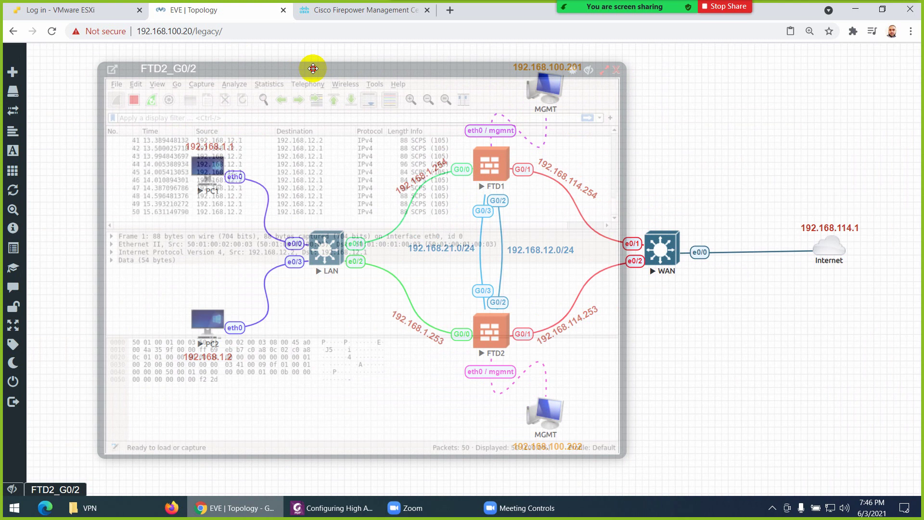
drag(312, 69, 313, 68)
Examine SCPS packets 46, 78 and 98 between 192.168.12.1 and 192.168.12.2, then open a new browser tab
click(283, 180)
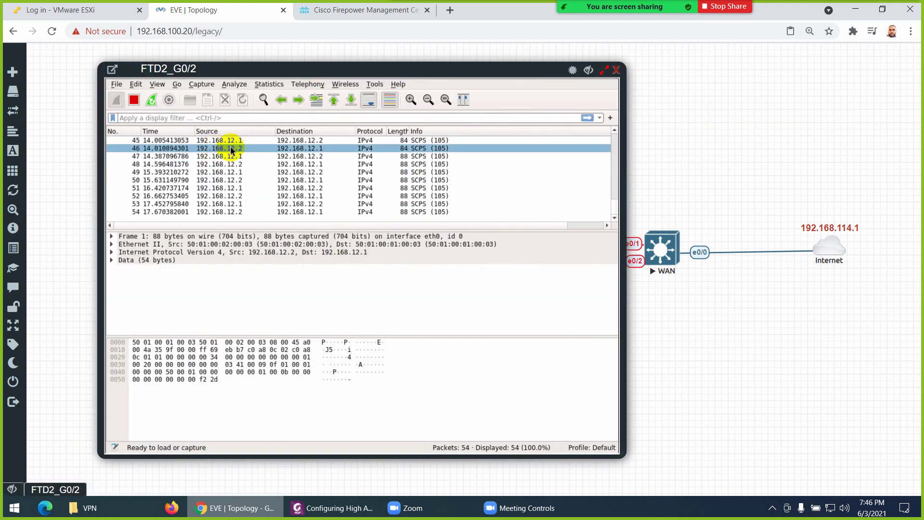
mouse_move(354, 72)
mouse_down()
mouse_move(271, 174)
mouse_move(331, 122)
mouse_move(353, 86)
mouse_up()
click(322, 166)
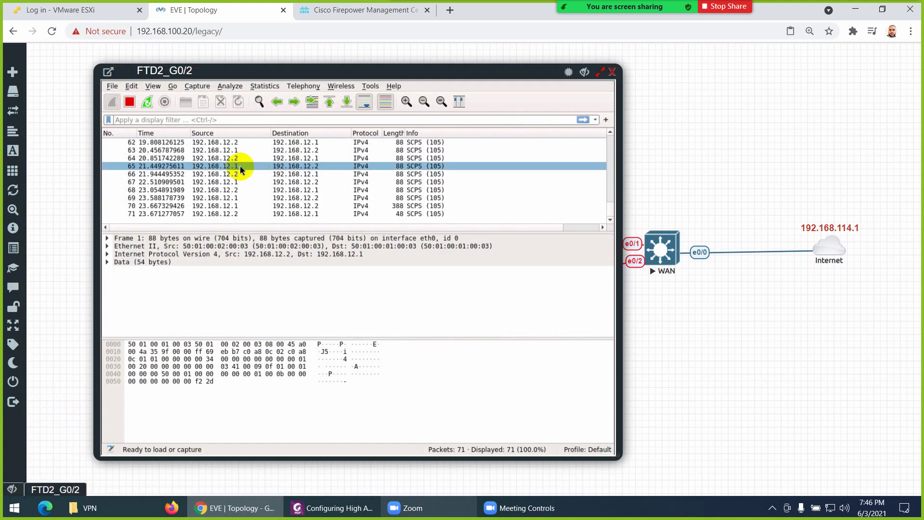
click(296, 168)
click(301, 168)
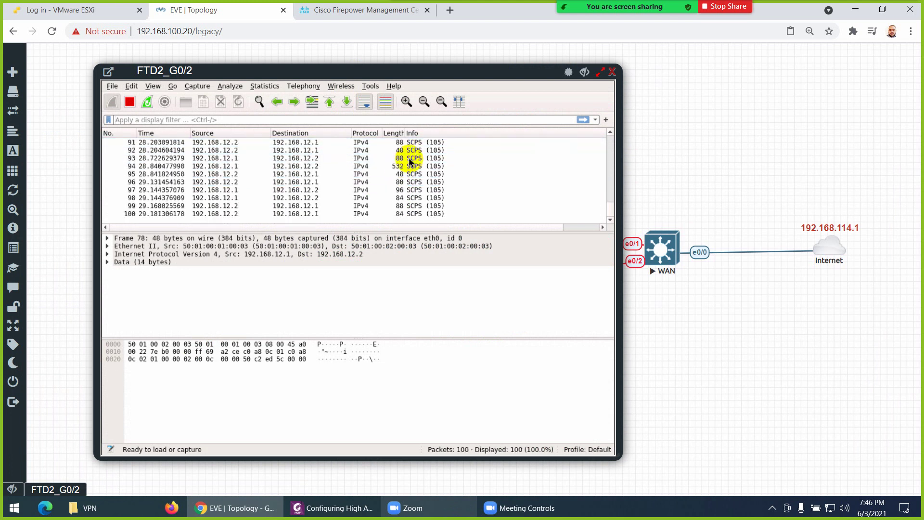
click(412, 166)
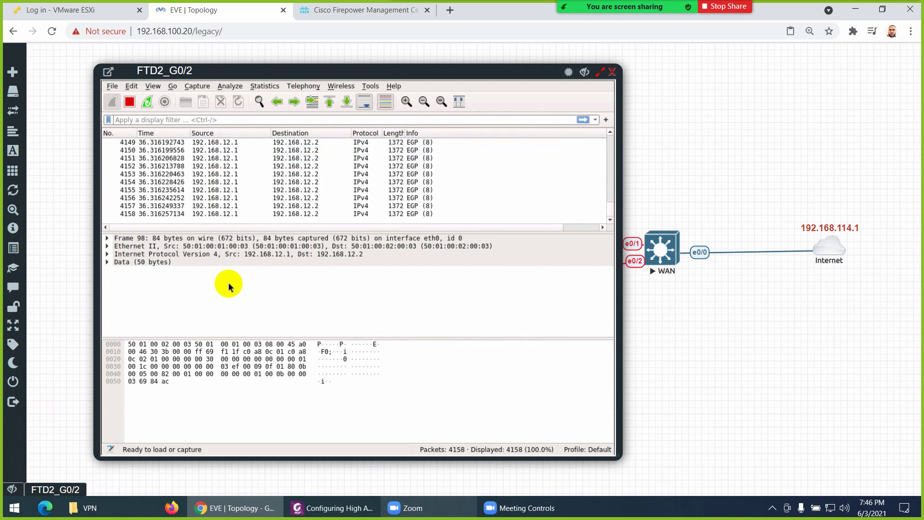
click(343, 241)
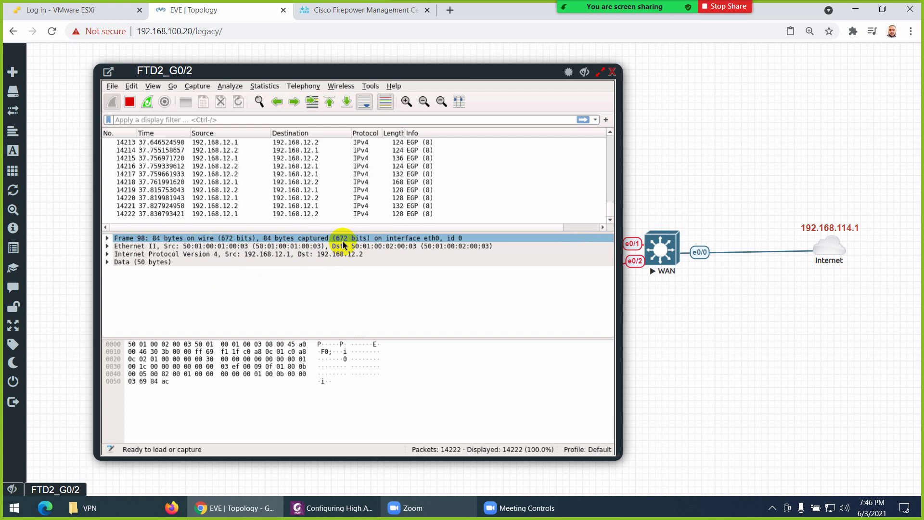
click(452, 12)
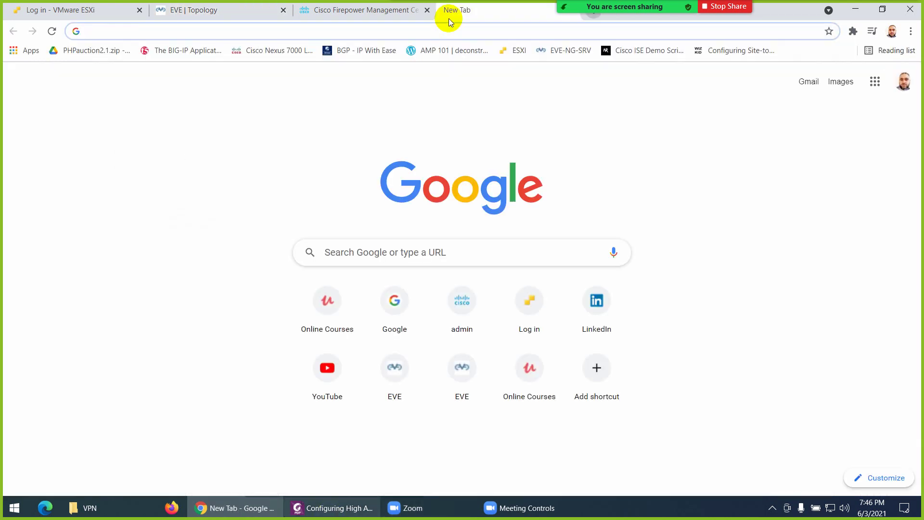
Search Google for 'scps protocol' and return to the Firepower deployment page
text(scps)
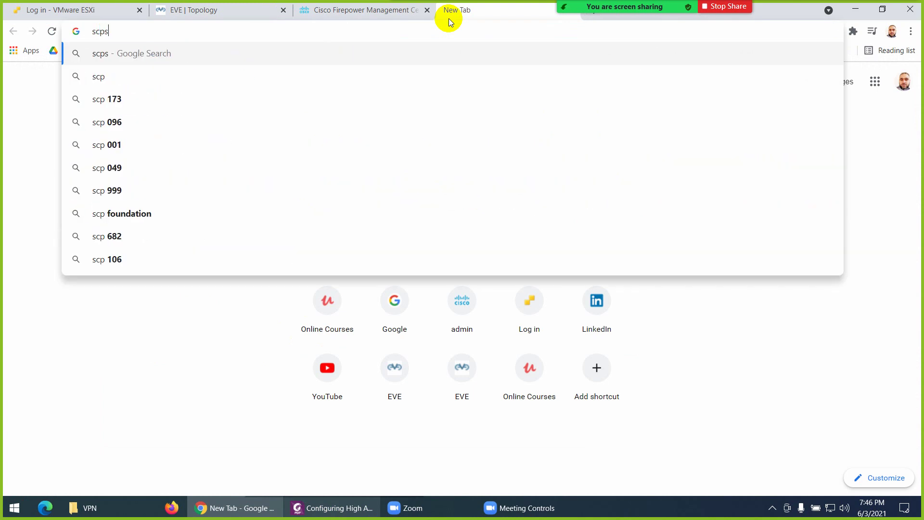
text( pro)
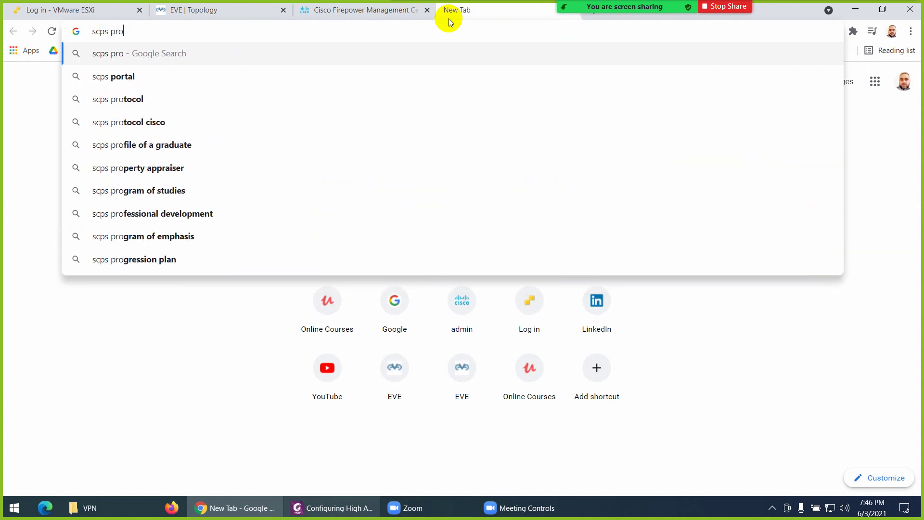
key(Down)
key(Down)
key(Return)
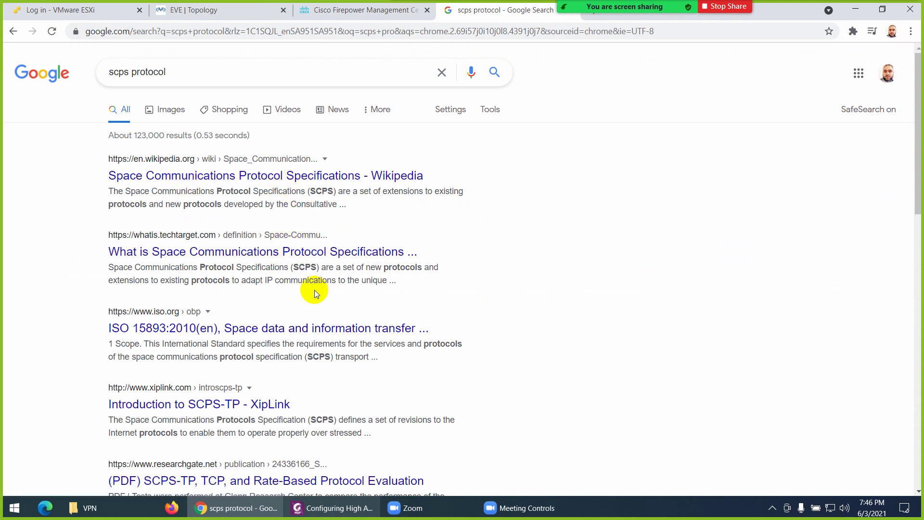
click(337, 10)
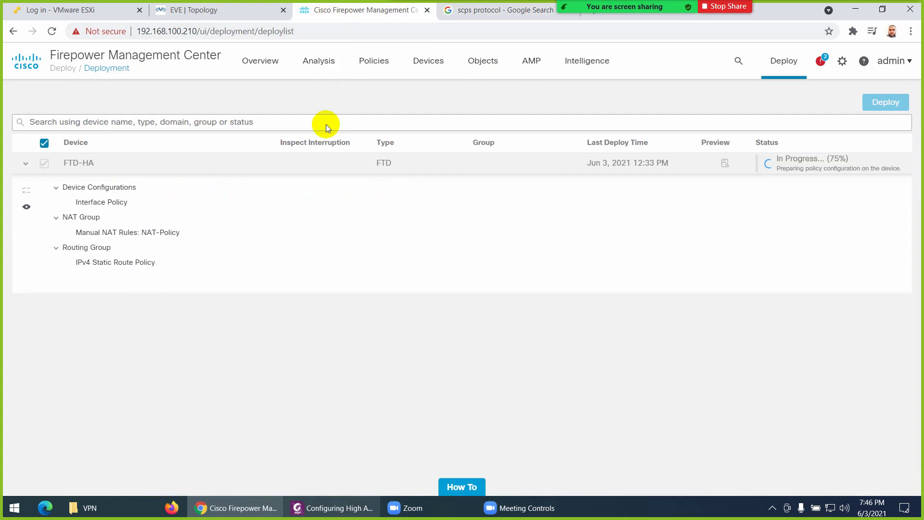
Select packet 14314 and expand its Data and Internet Protocol Version 4 sections
click(210, 10)
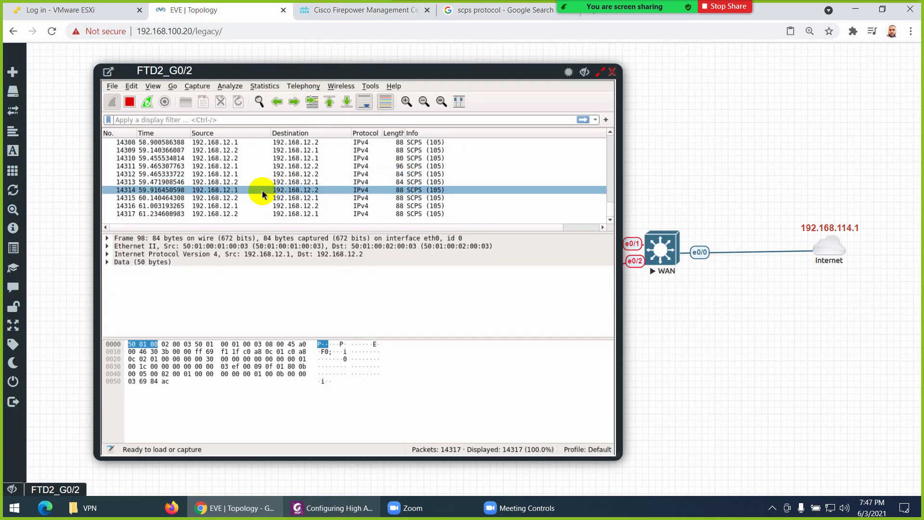
click(262, 175)
click(108, 263)
click(107, 263)
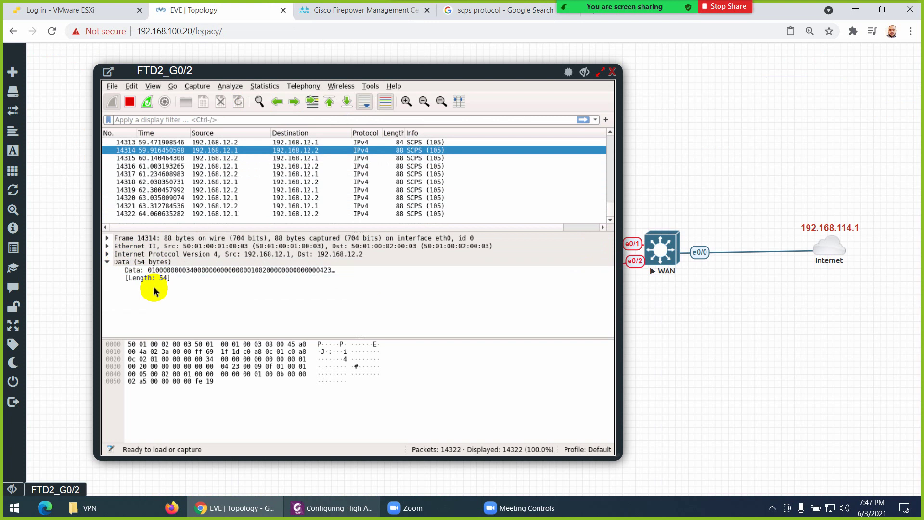
click(108, 254)
click(107, 254)
Examine the IPv4 fragment offset, length and Differentiated Services fields, and highlight the header bytes
click(248, 309)
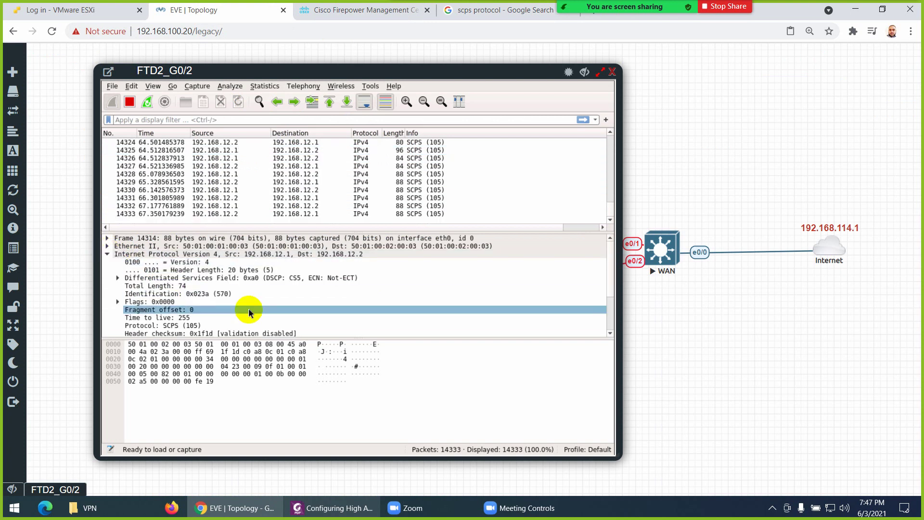
scroll(249, 310, down, 3)
click(236, 326)
click(207, 263)
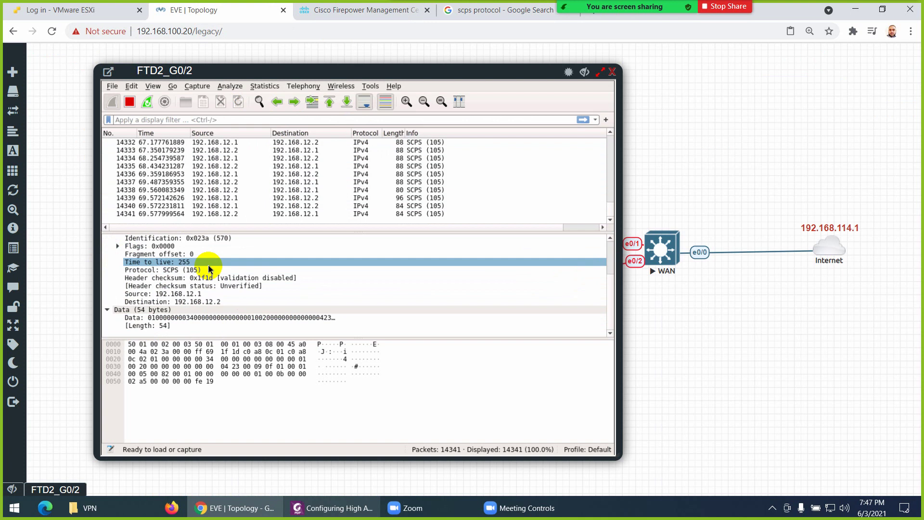
scroll(217, 267, up, 3)
click(227, 279)
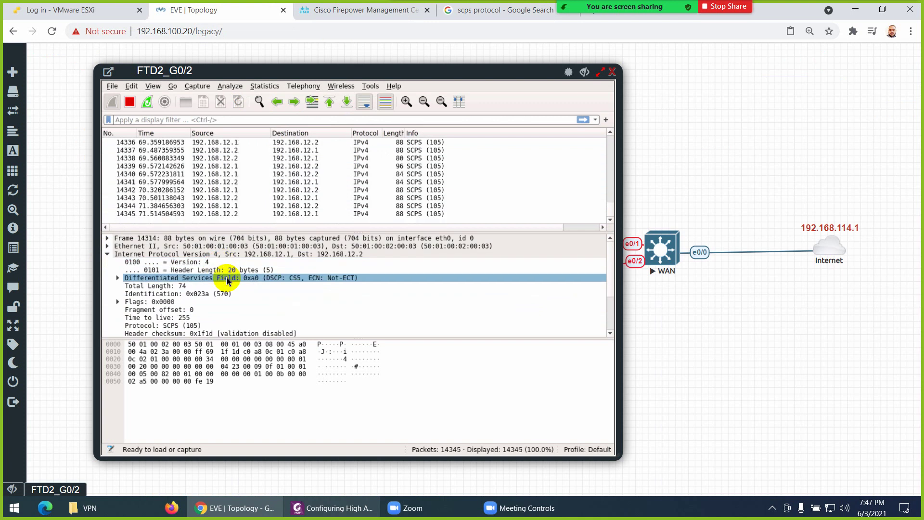
click(246, 254)
click(266, 254)
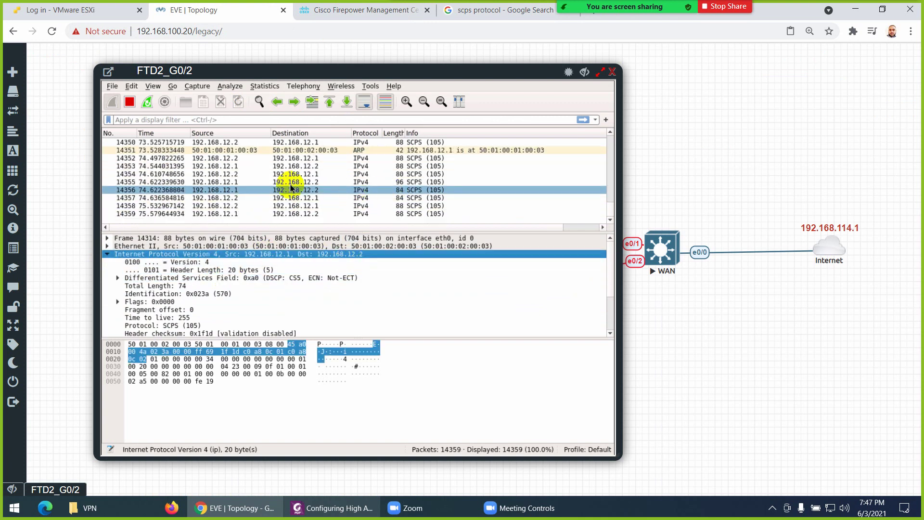
Close the G0/2 capture and start an Ethernet capture on FTD2's G0/3 interface
click(612, 71)
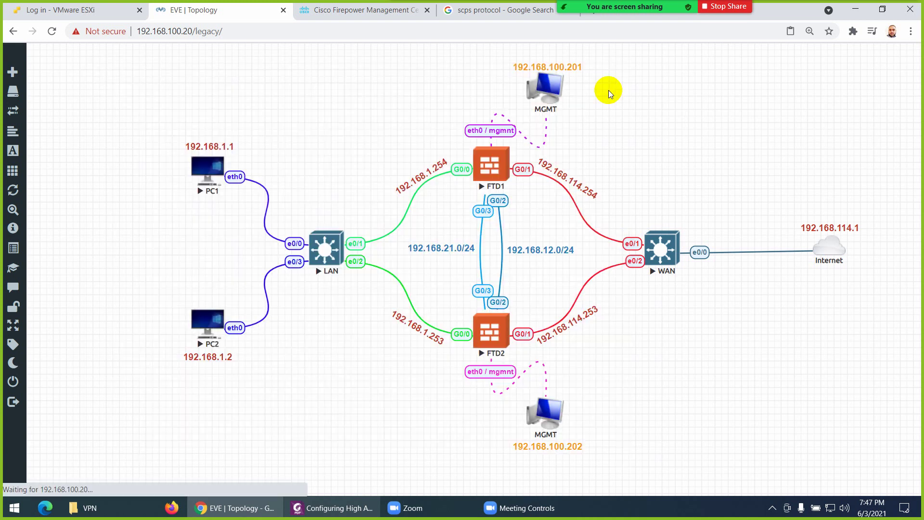
click(481, 331)
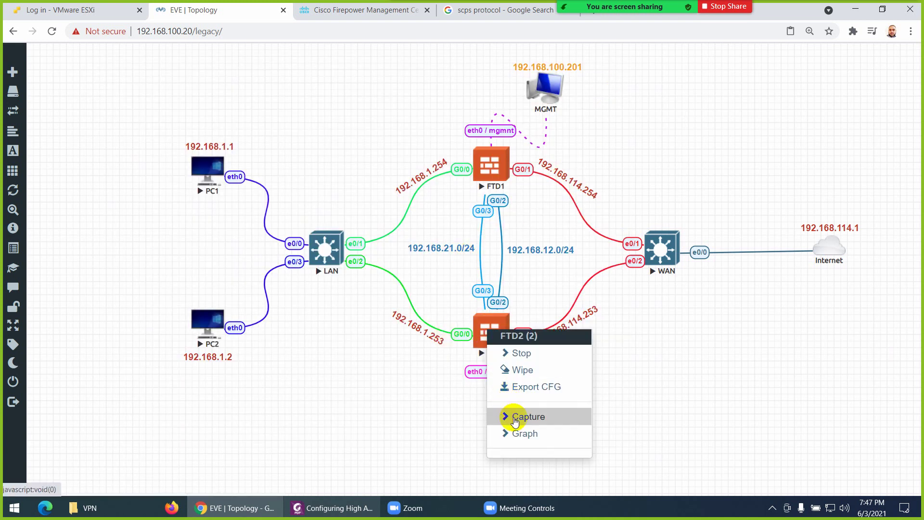
click(511, 416)
click(618, 377)
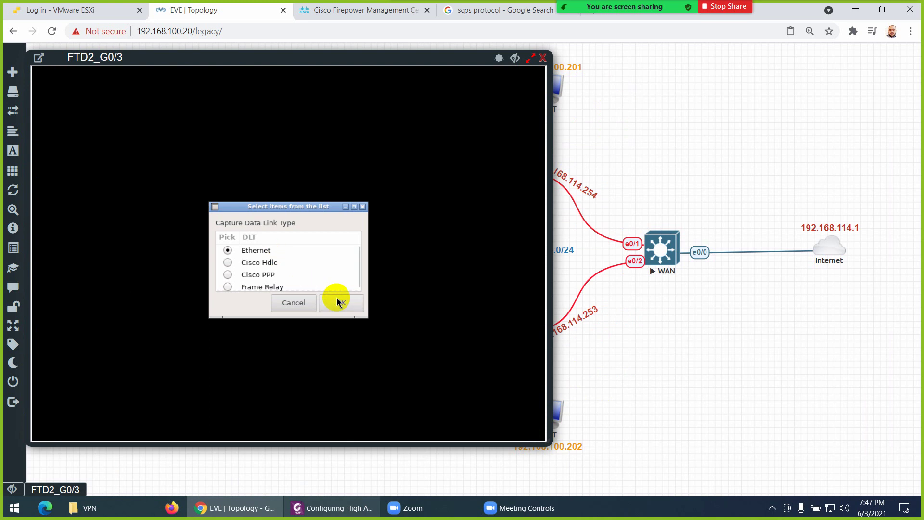
click(342, 303)
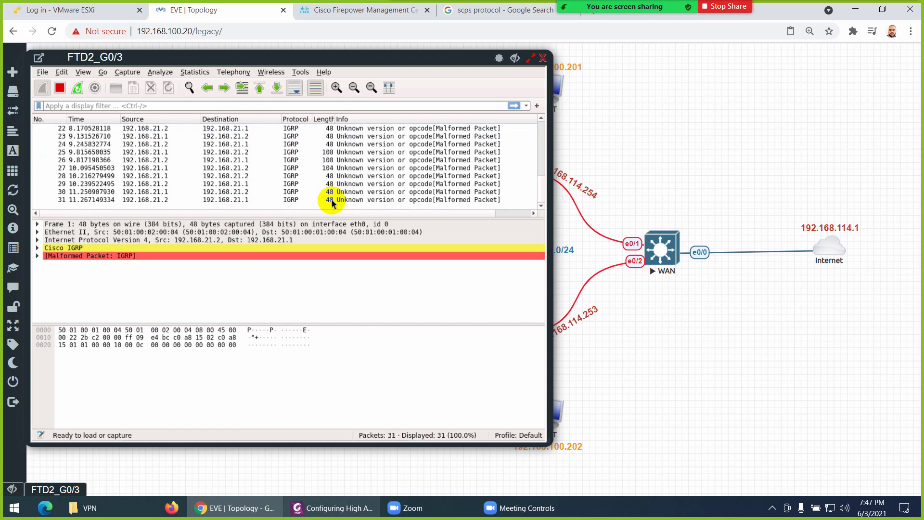
Inspect a malformed IGRP packet, check FMC deployment progress, then close the FTD2_G0/3 capture
click(42, 258)
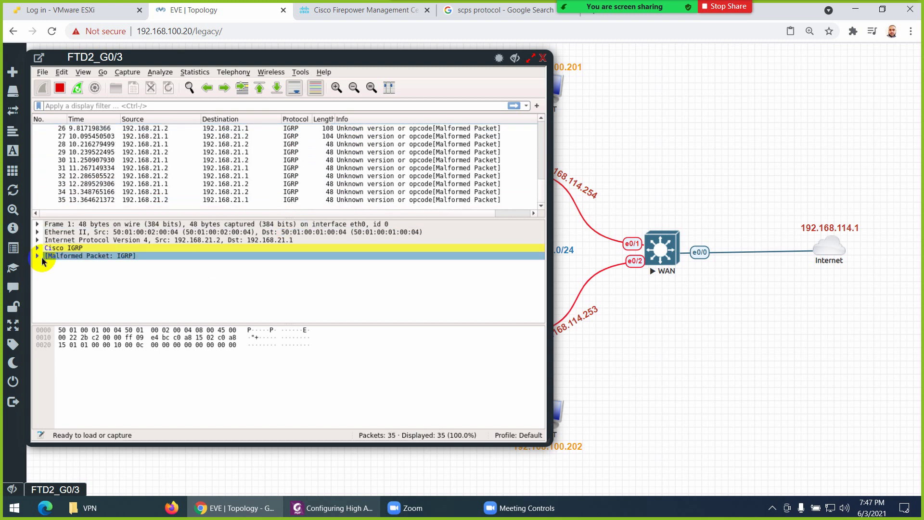
click(362, 10)
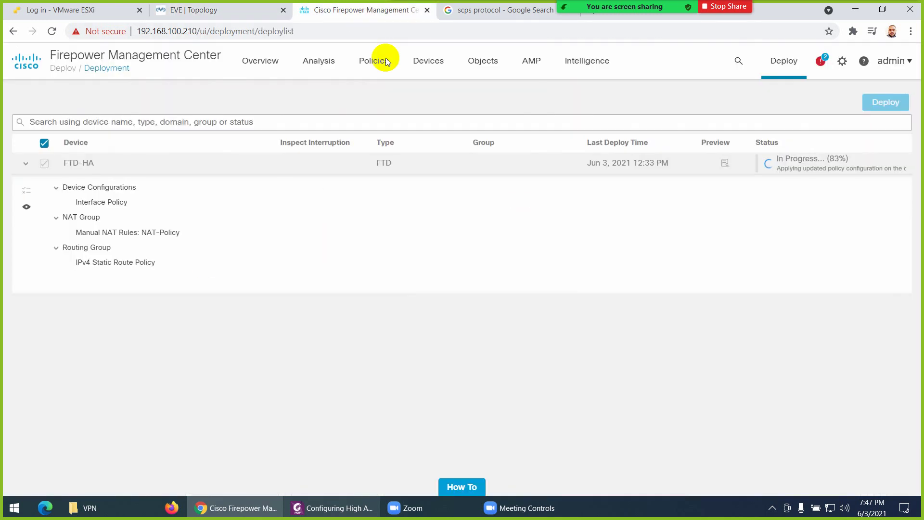
click(177, 10)
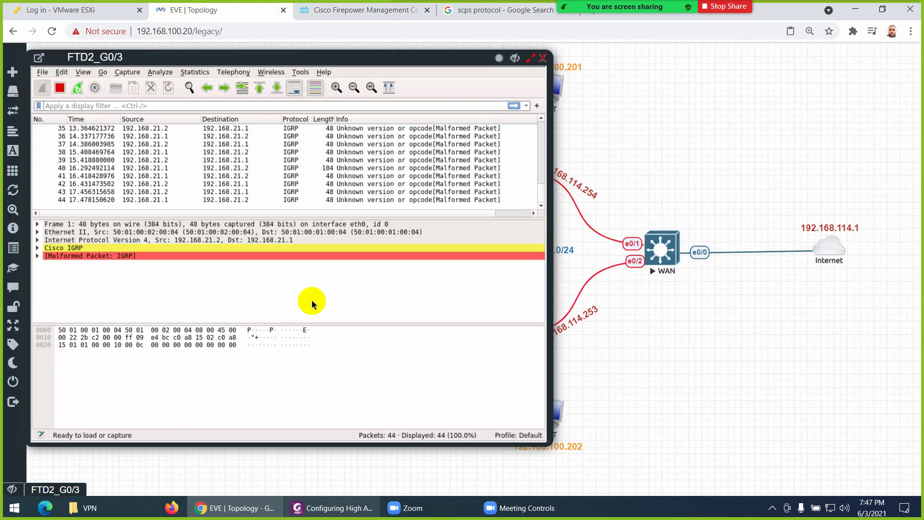
click(542, 58)
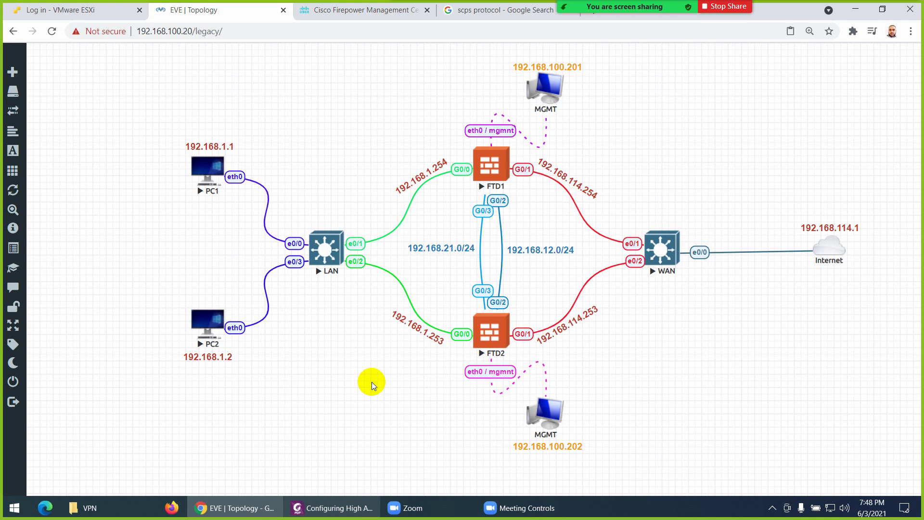
click(376, 16)
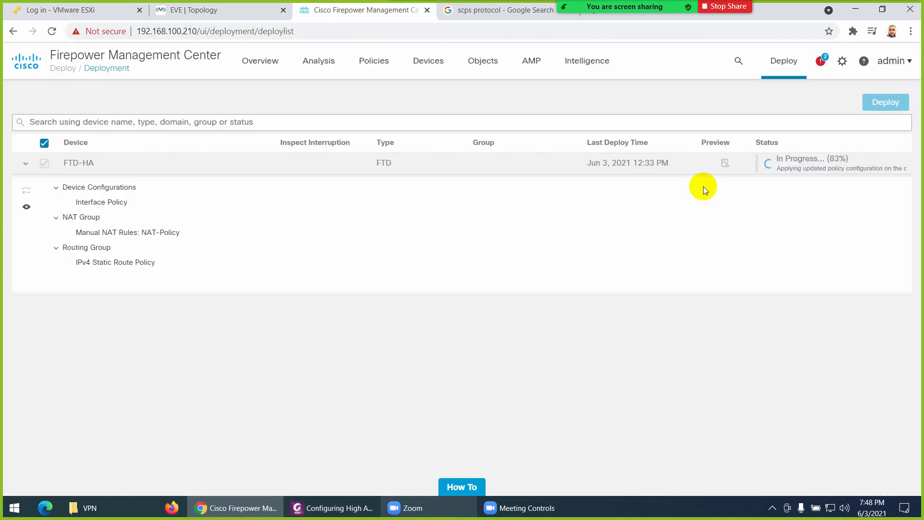
click(204, 11)
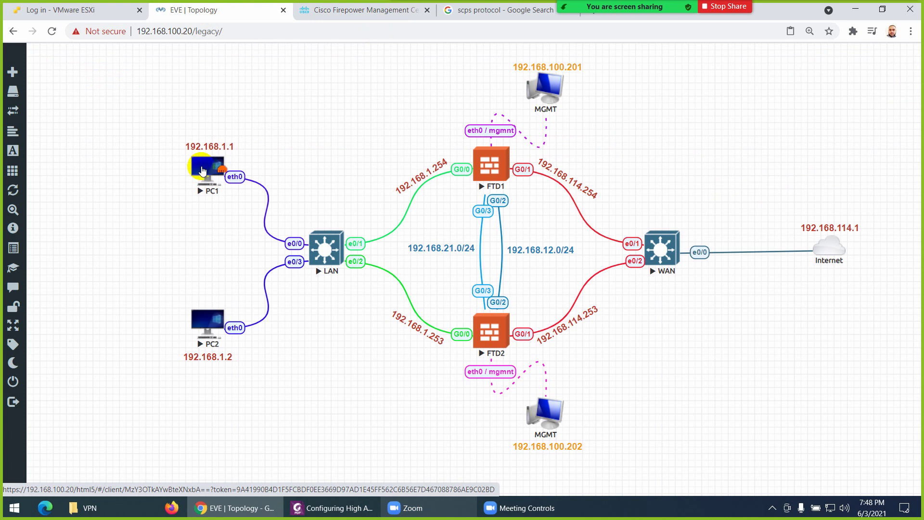
Open PC1's console and launch a MATE Terminal from System Tools
click(203, 172)
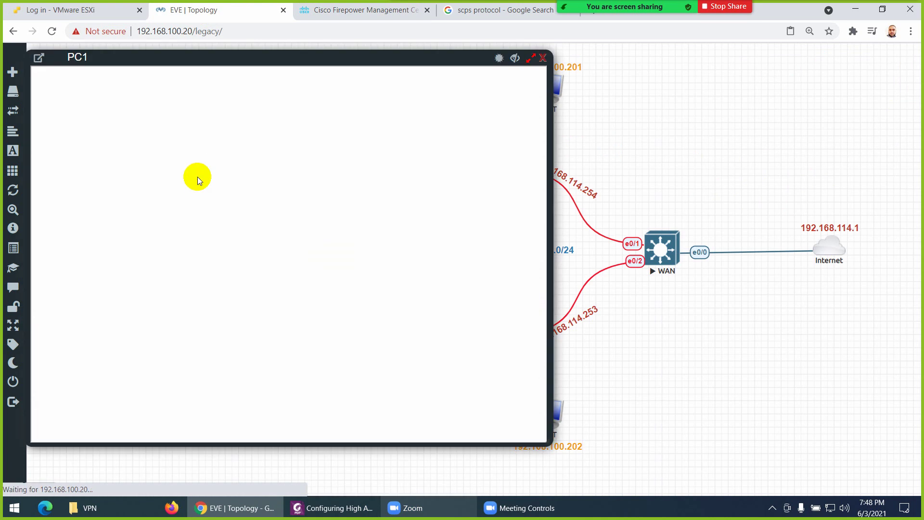
drag(177, 56, 276, 74)
click(239, 196)
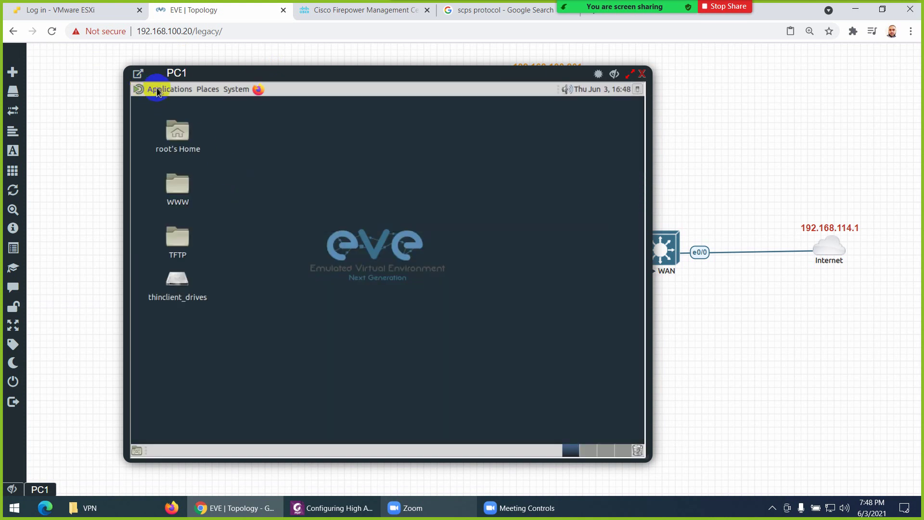
click(157, 92)
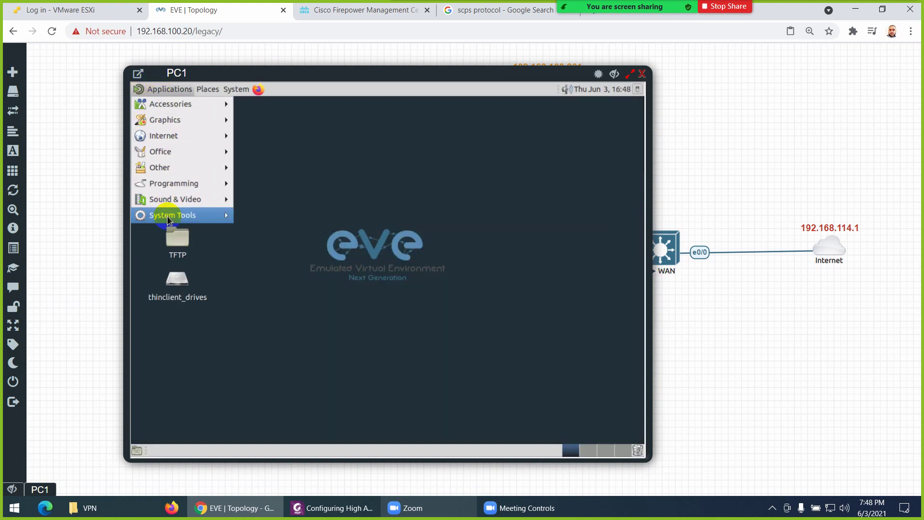
mouse_move(168, 220)
click(269, 276)
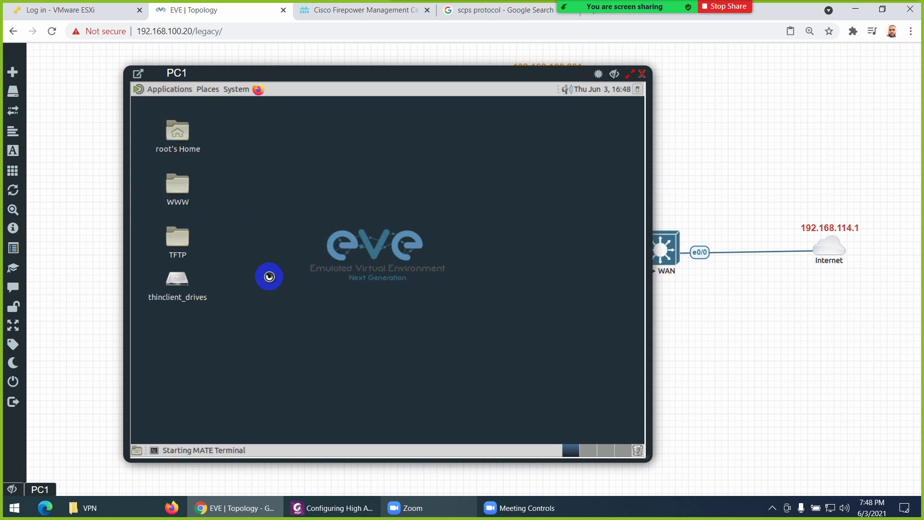
Run 'ifconfig eth0' and confirm PC1's address is 192.168.1.1
text(ifconfi)
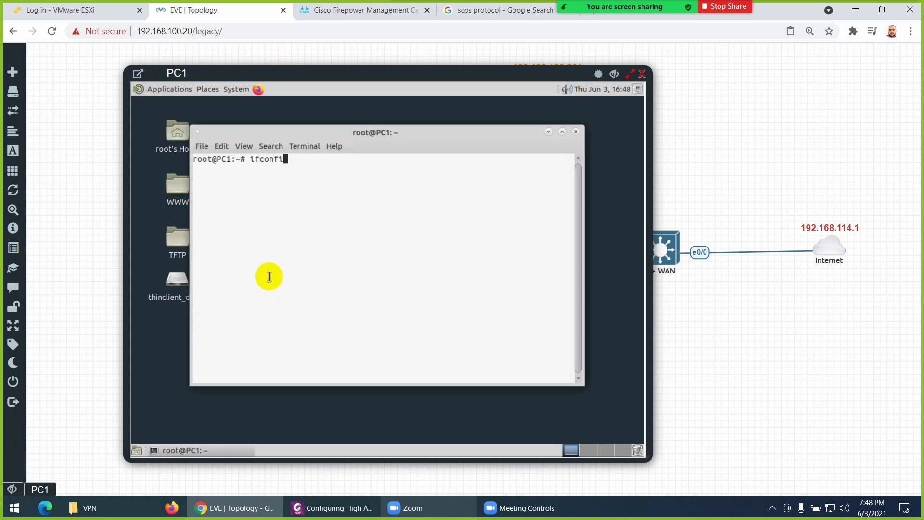
text(g eth0)
key(Return)
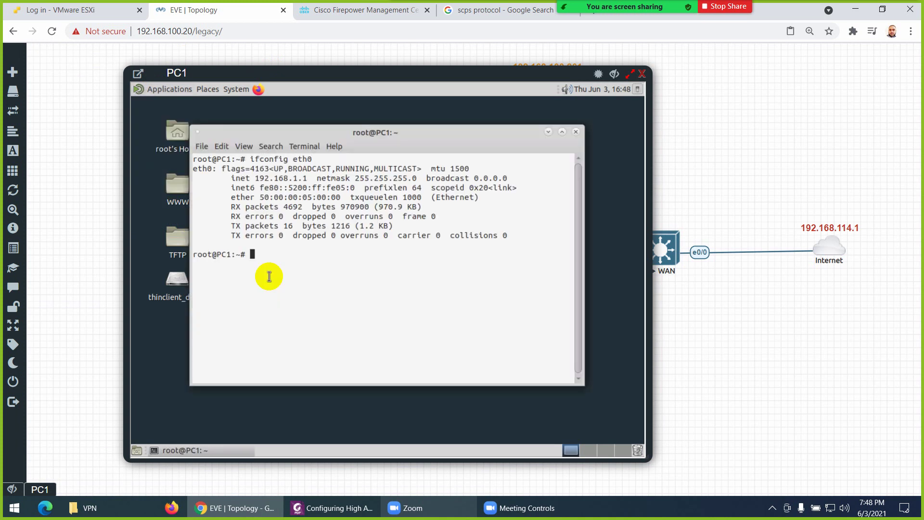
drag(312, 178, 259, 179)
click(293, 265)
Run 'route' on a cleared screen and confirm the default gateway 192.168.1.254
key(ctrl+l)
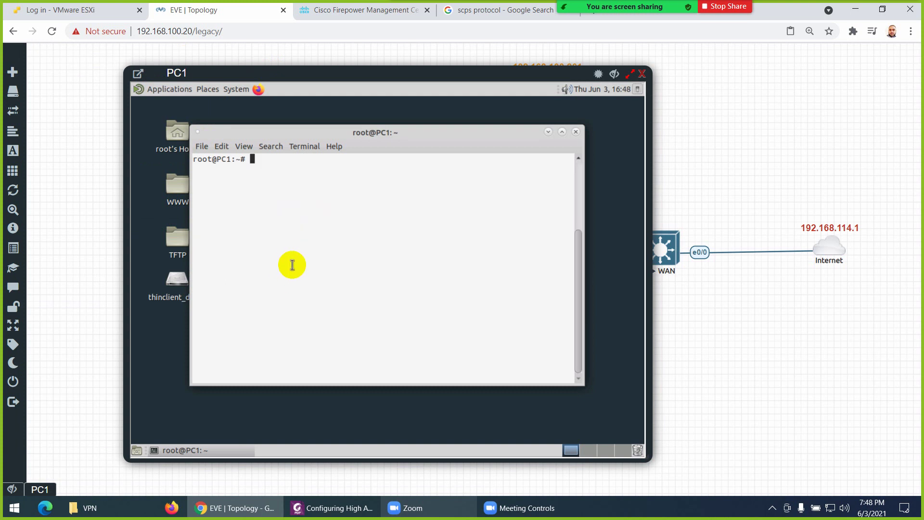
text(route)
key(Return)
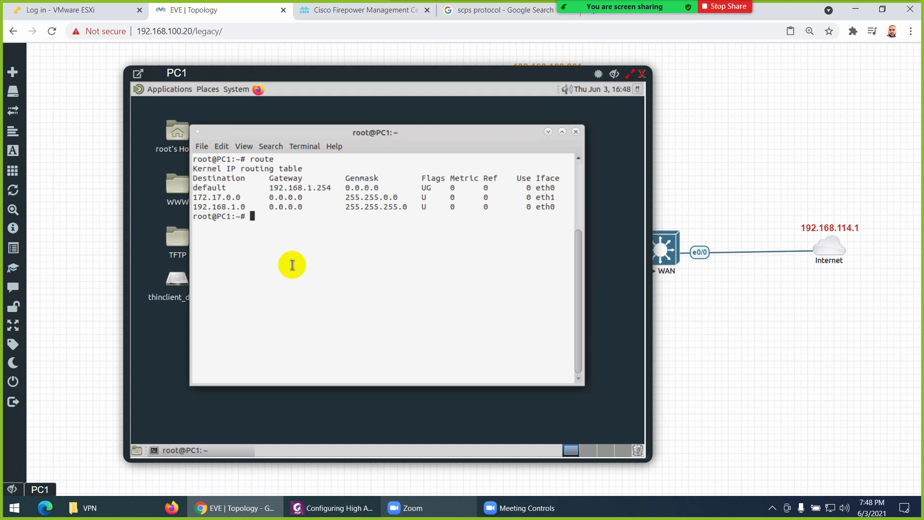
drag(336, 192, 303, 188)
mouse_move(302, 73)
mouse_down()
mouse_move(262, 247)
mouse_move(295, 78)
mouse_up()
Ping the gateway 192.168.1.254 from PC1 and confirm the FMC deployment shows Completed
key(ctrl+l)
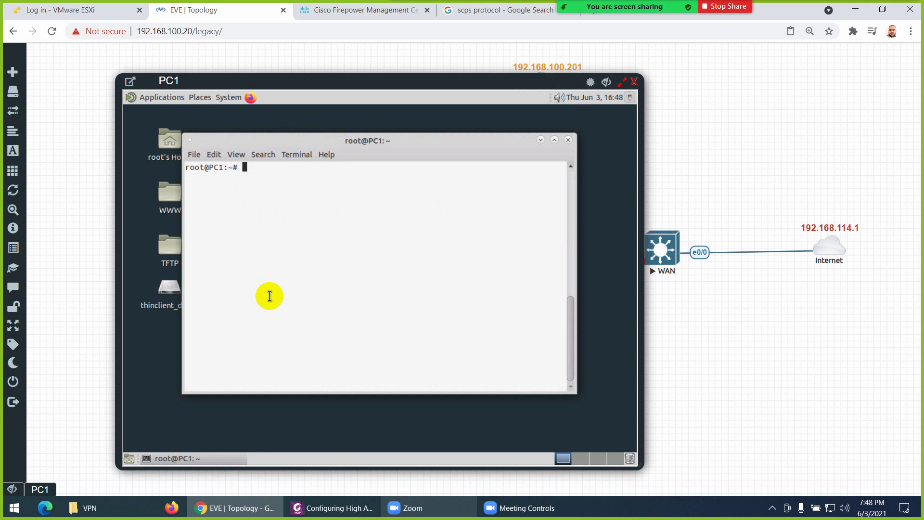
text(ping 192.168.1.254)
key(Return)
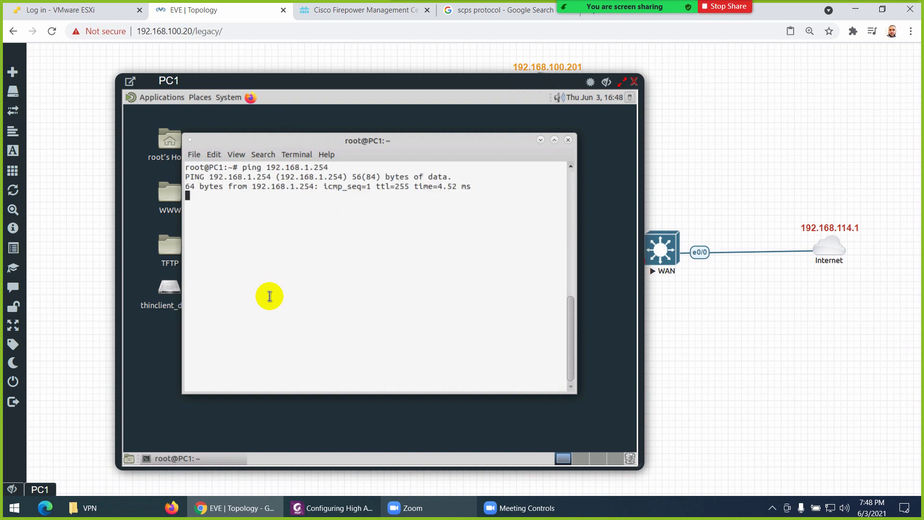
key(ctrl+c)
click(350, 130)
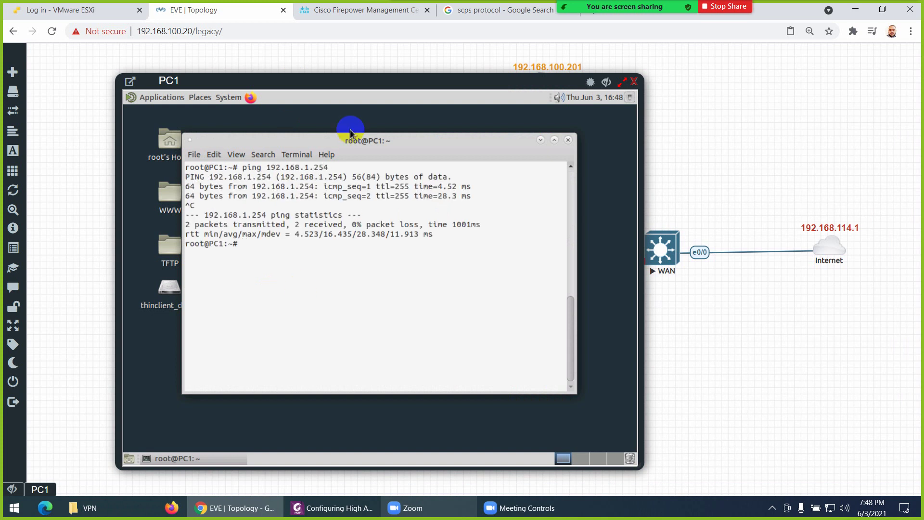
click(364, 14)
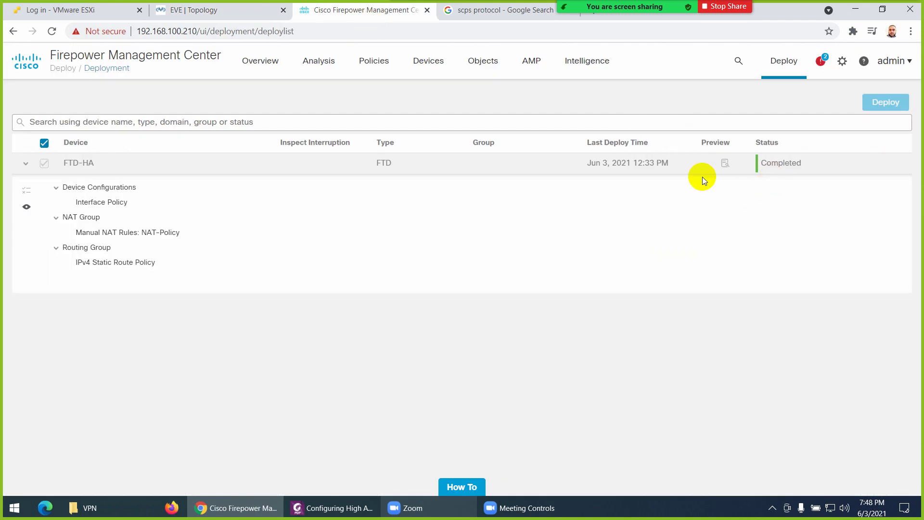
click(212, 12)
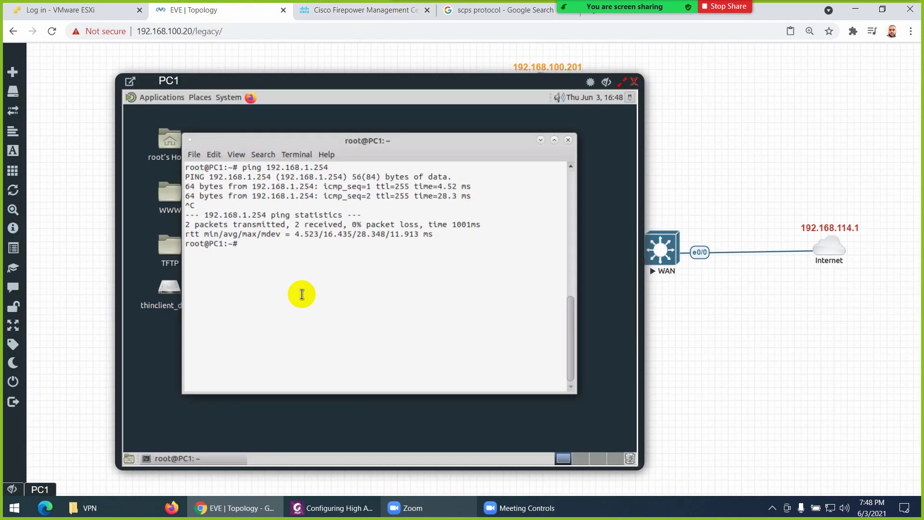
Ping 8.8.8.8 from PC1, getting 2 of 3 replies, and start Firefox
key(ctrl+l)
text(ping )
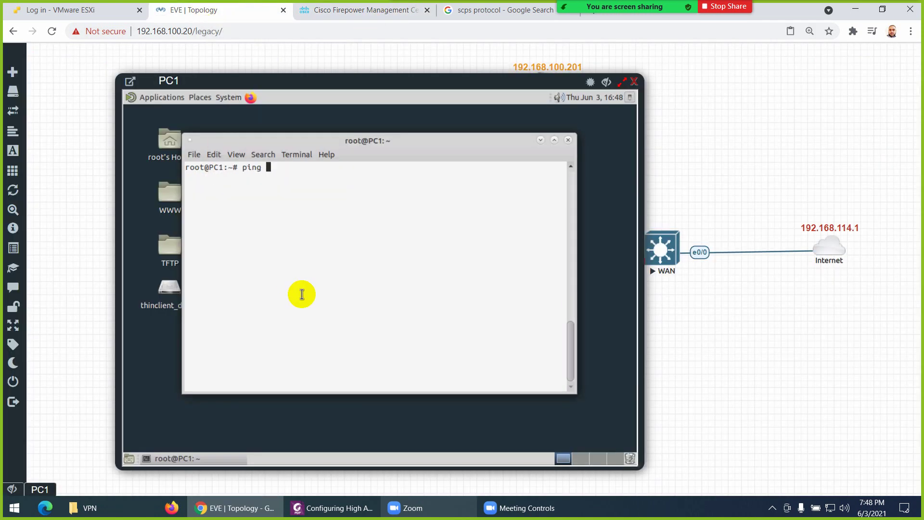
text(8.8.8.8)
key(Return)
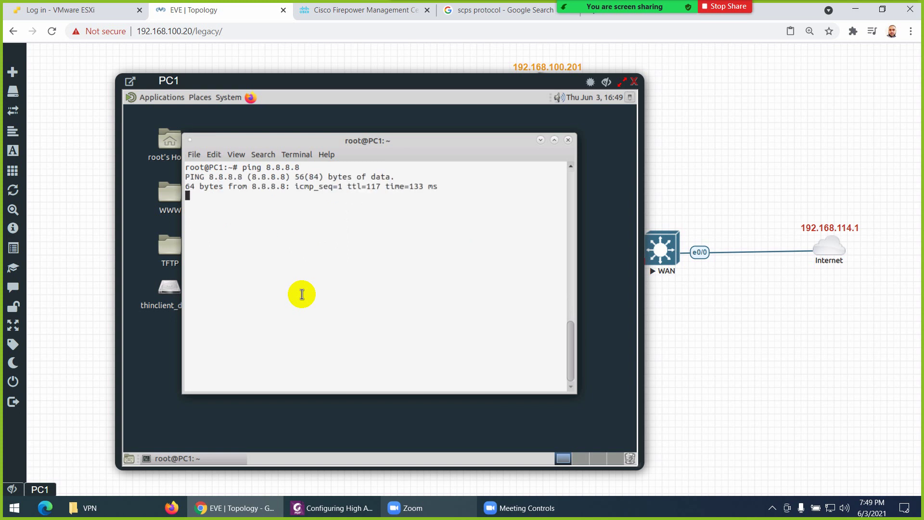
key(ctrl+c)
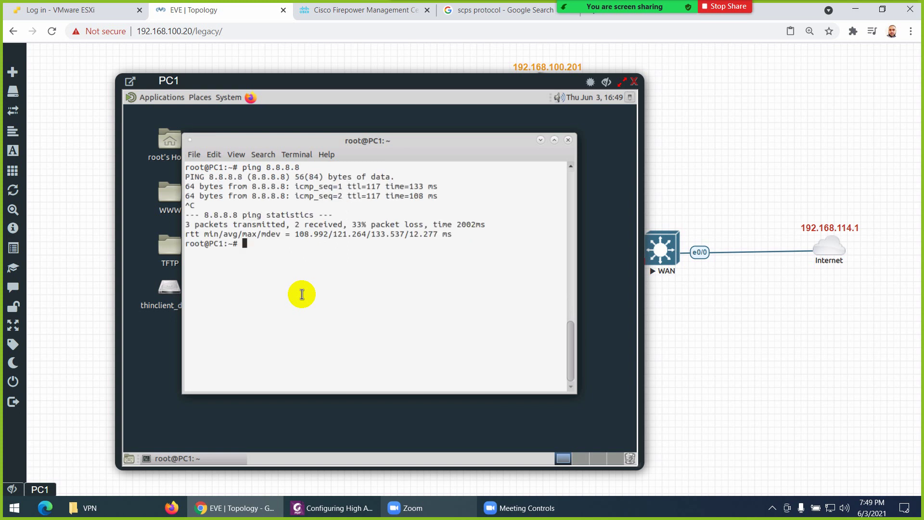
click(252, 98)
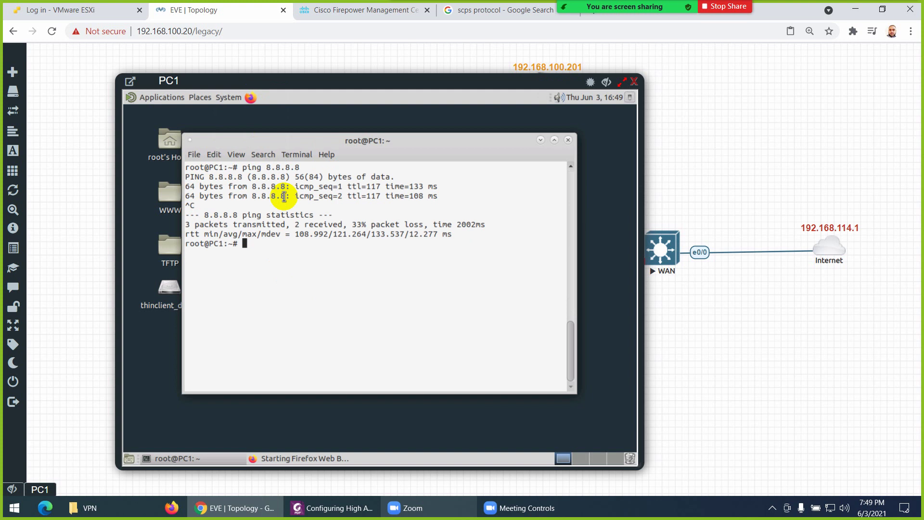
Attempt a route trace to 8.8.8.8 twice; both fail with 'command not found'
text(t)
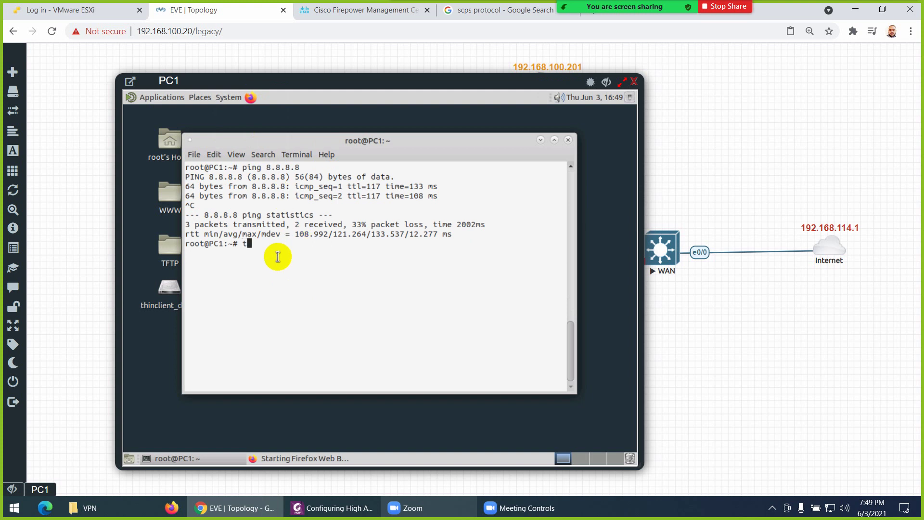
text(racrout)
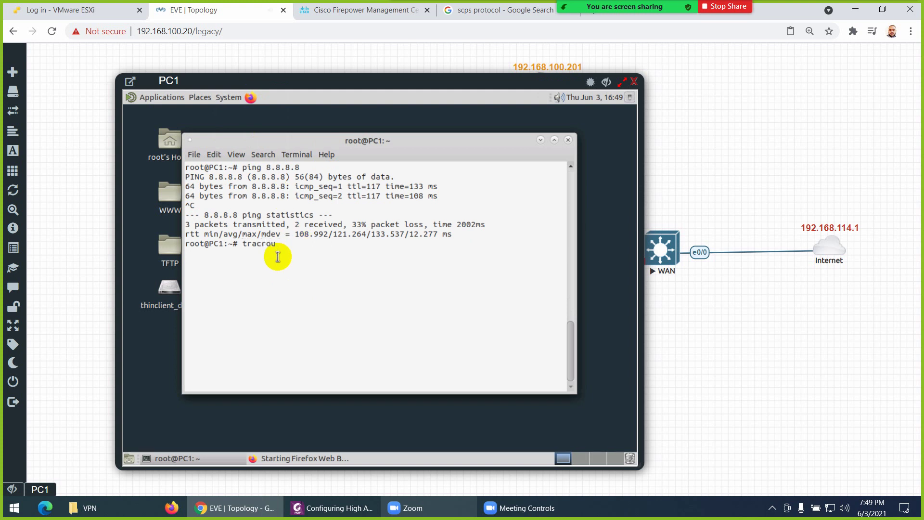
key(BackSpace)
key(BackSpace)
key(BackSpace)
key(BackSpace)
key(BackSpace)
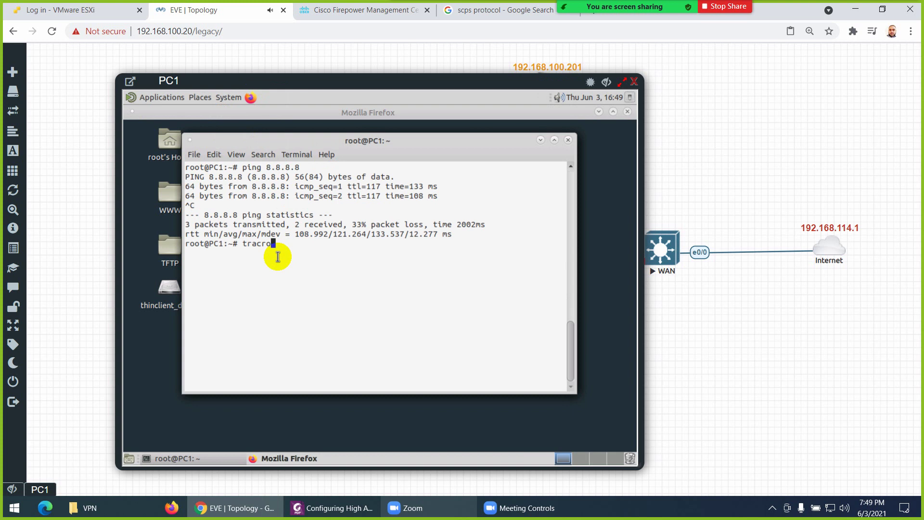
text(c)
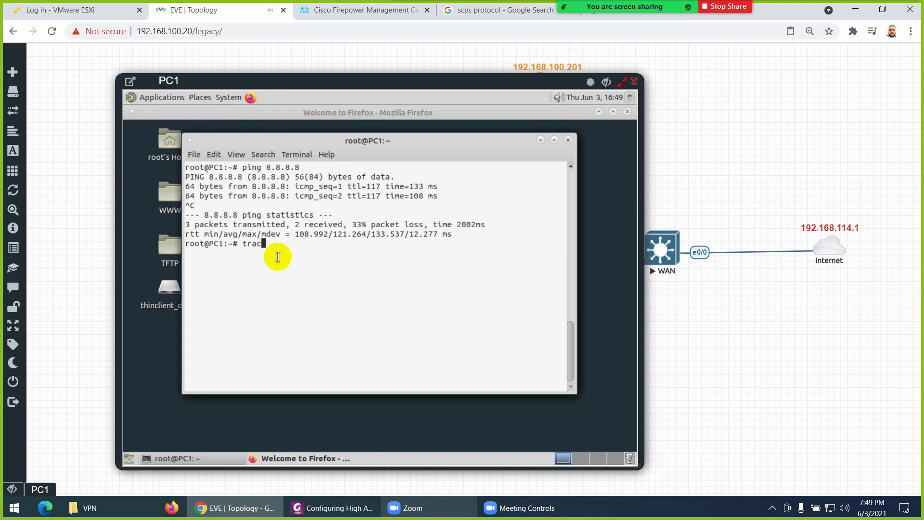
text(rout)
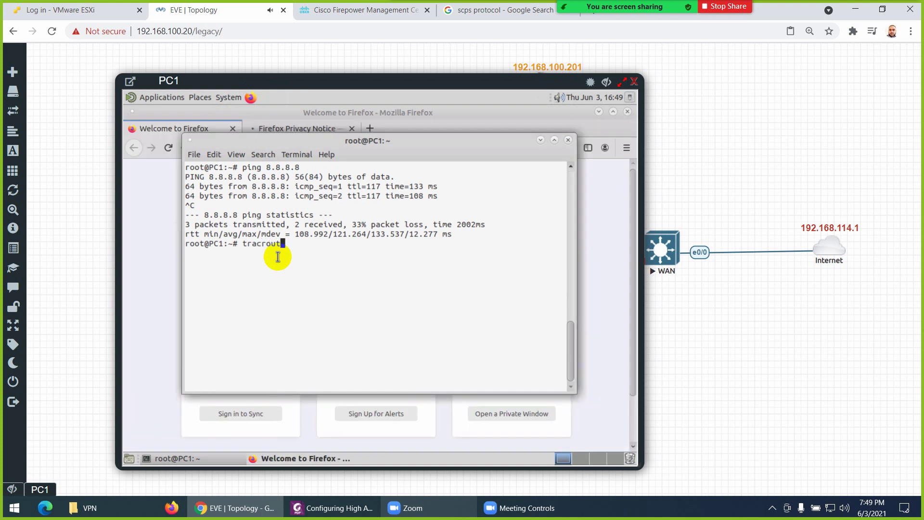
text(e 8.8.8.8)
key(Return)
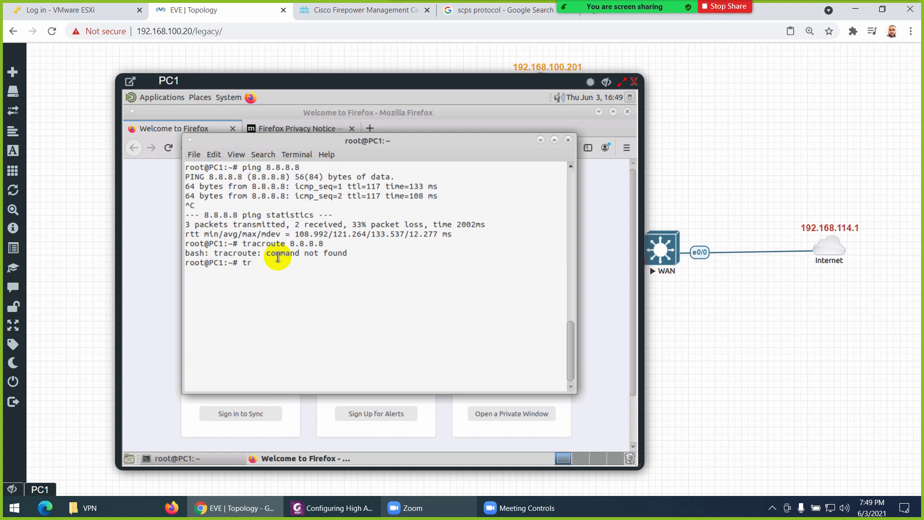
text(ace)
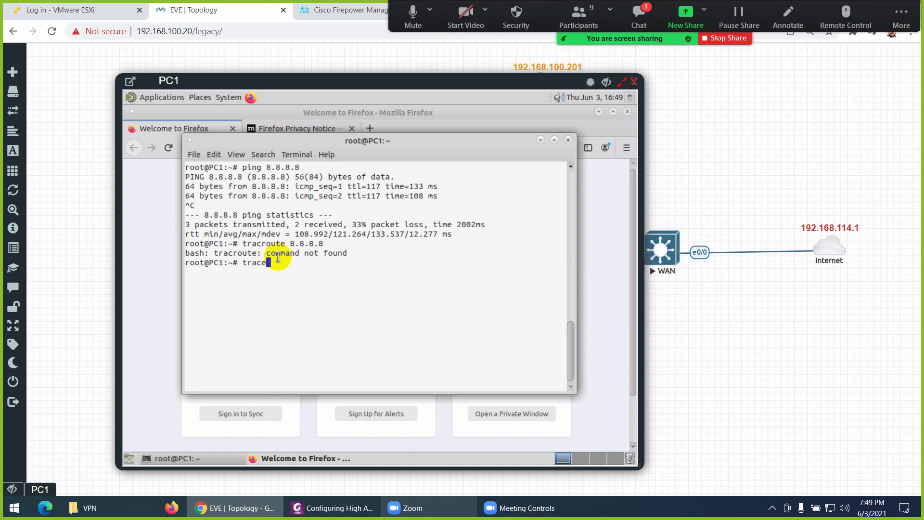
text(rout 8.8.8.8)
key(Return)
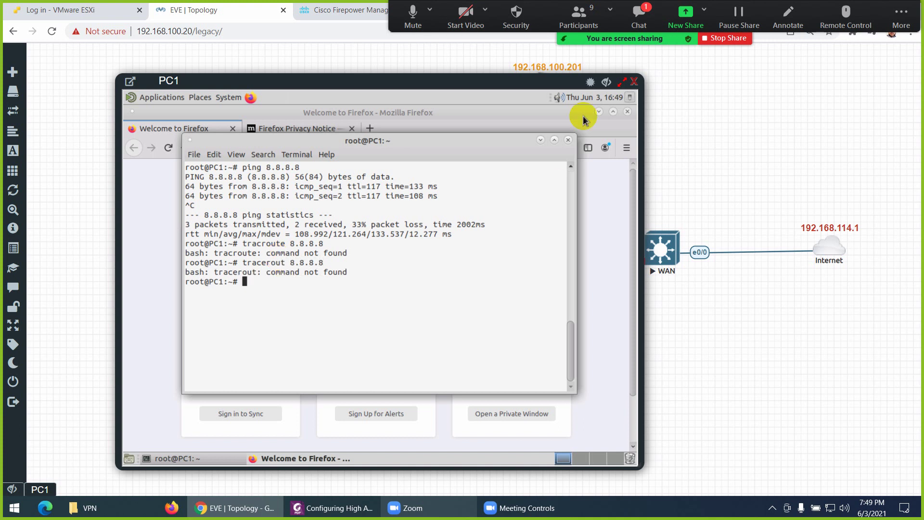
Copy 'traceroute' from the meeting chat, close the chat, and bring up paste in PC1's terminal
click(639, 17)
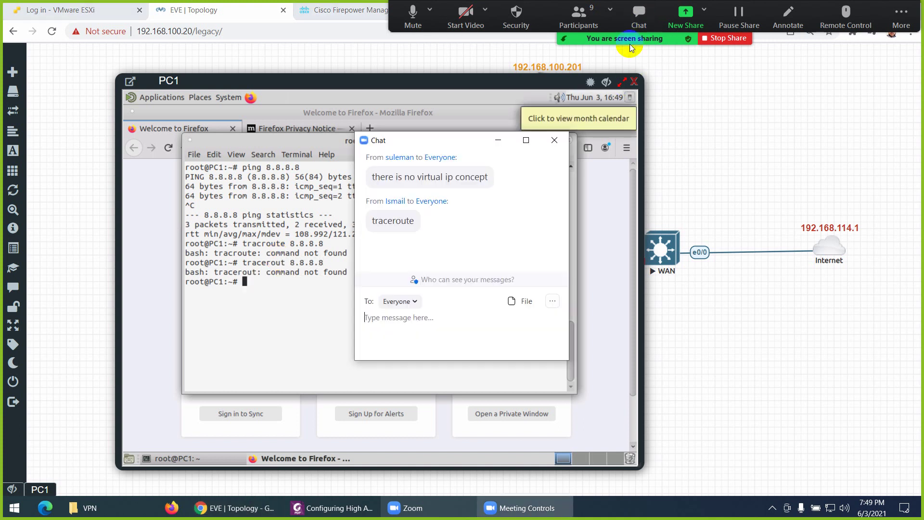
double_click(393, 220)
key(ctrl+c)
right_click(403, 225)
click(411, 231)
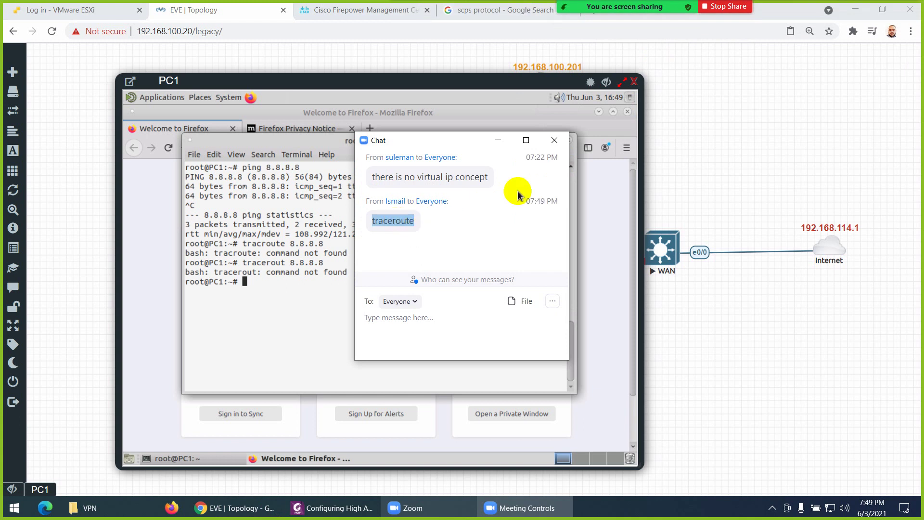
click(554, 140)
right_click(289, 287)
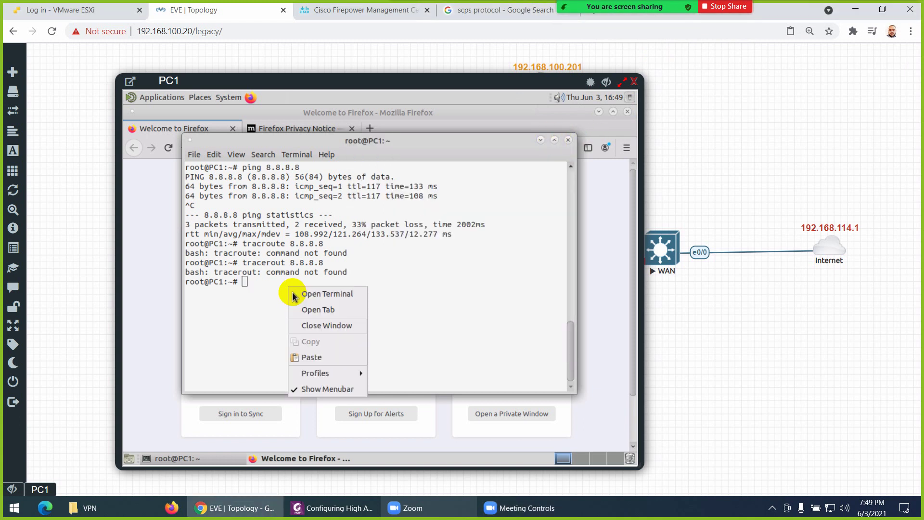
Paste the command and run 'traceroute 8.8.8.8' on PC1
click(310, 358)
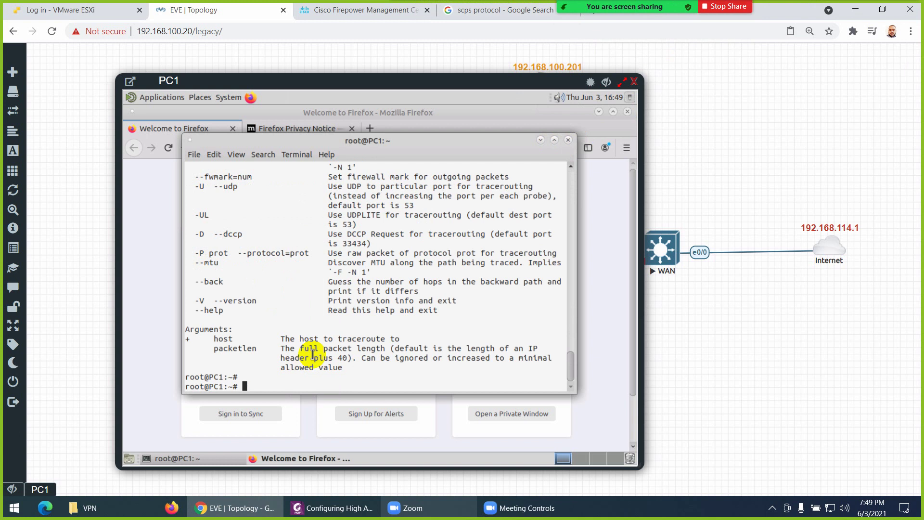
key(Up)
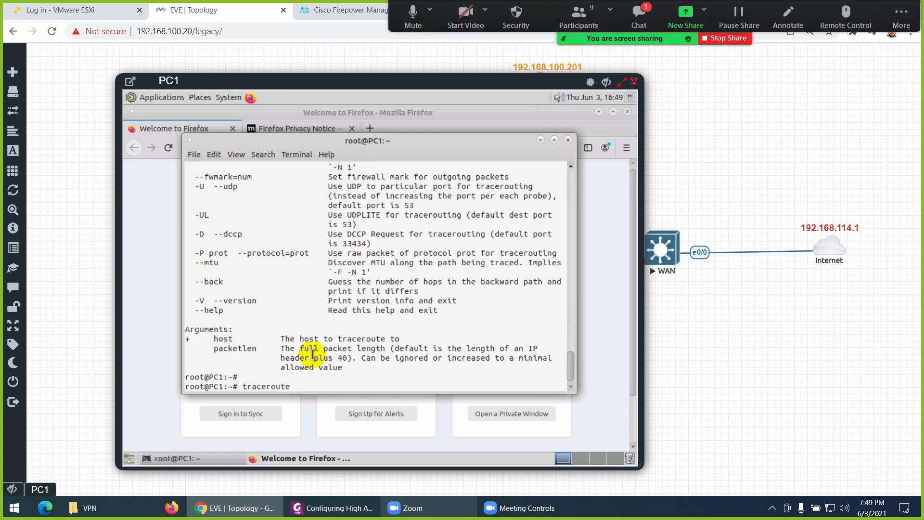
text(8.8.8.8)
key(Return)
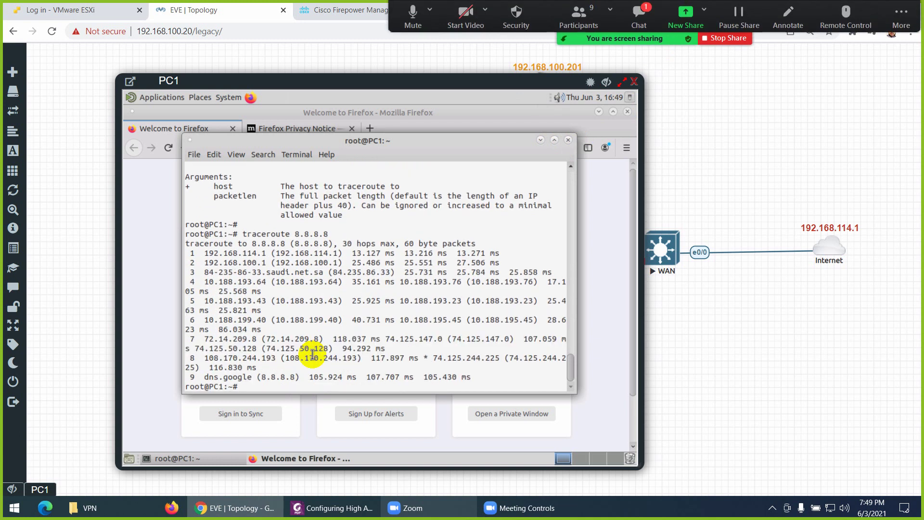
key(ctrl+c)
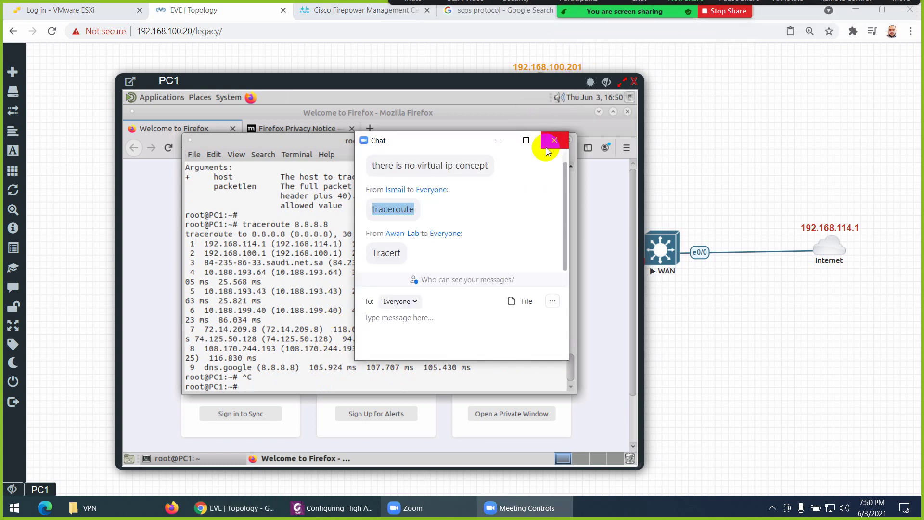
Rerun traceroute 8.8.8.8 on a cleared screen and highlight the first hop 192.168.114.1
click(554, 140)
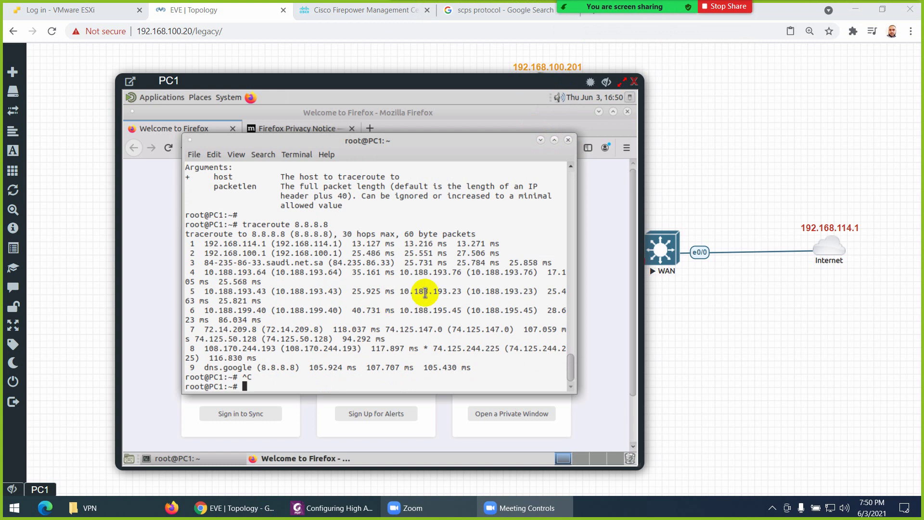
key(ctrl+l)
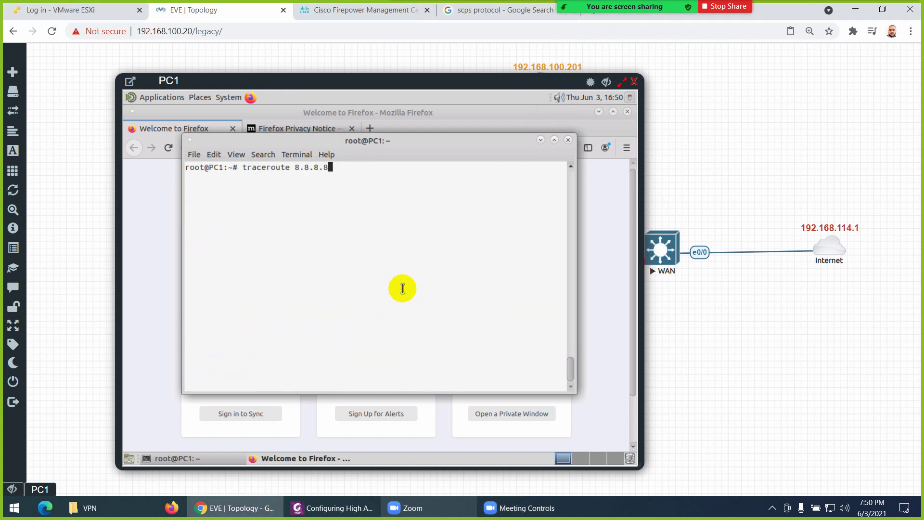
key(Return)
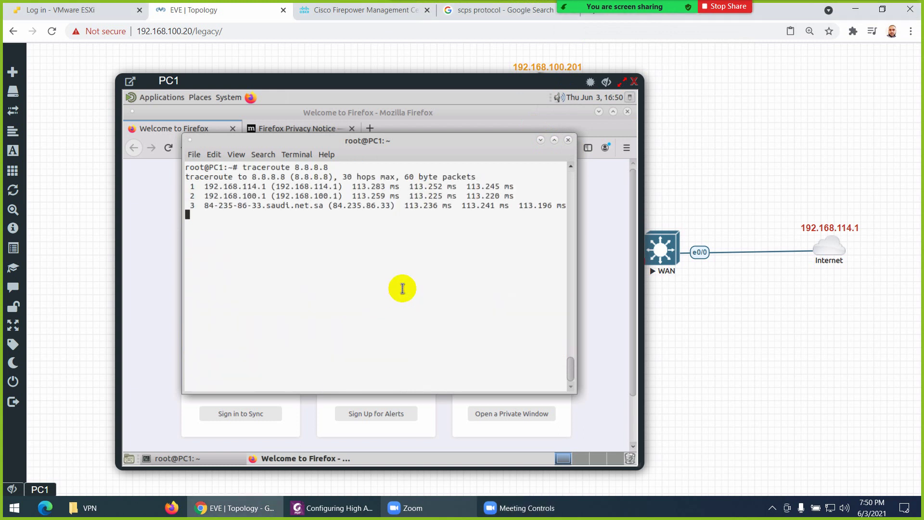
key(ctrl+c)
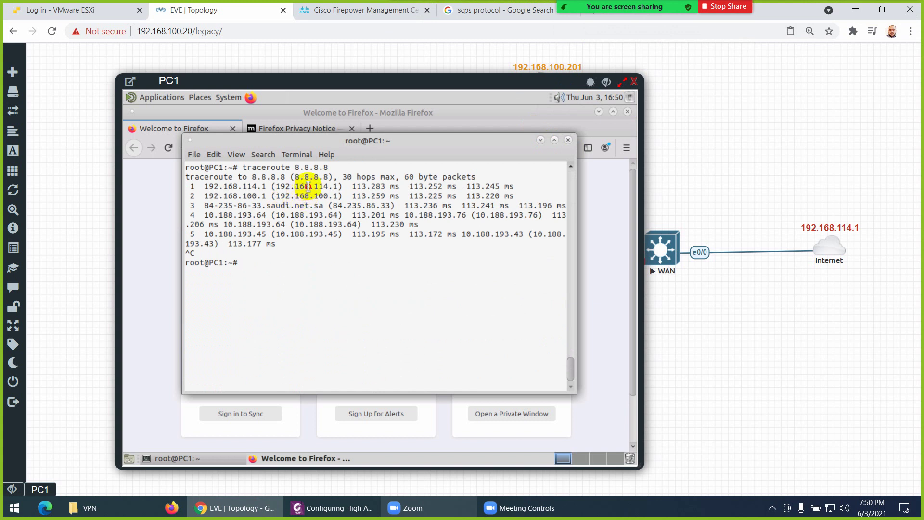
drag(308, 187, 339, 188)
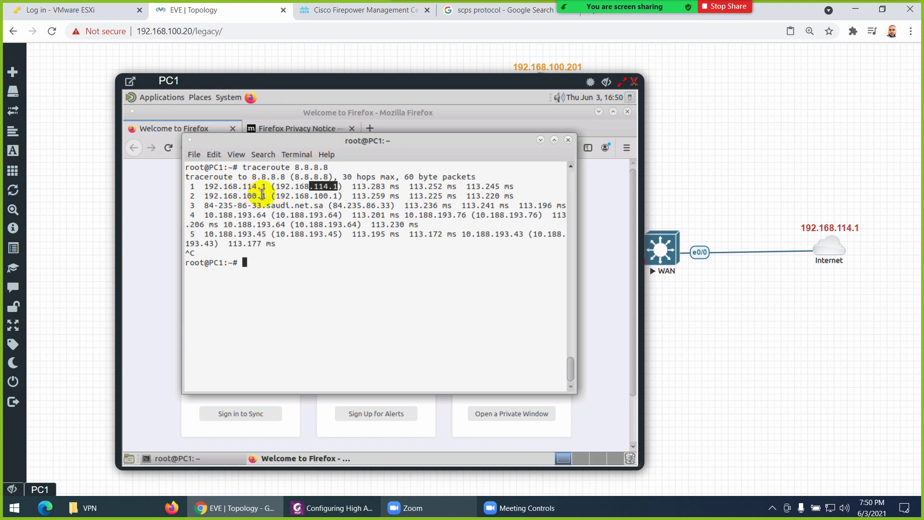
scroll(354, 231, up, 10)
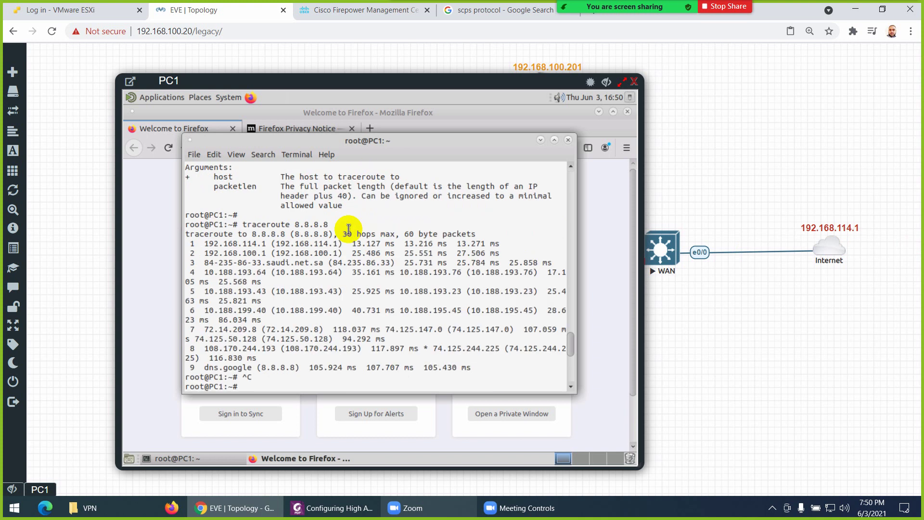
click(570, 144)
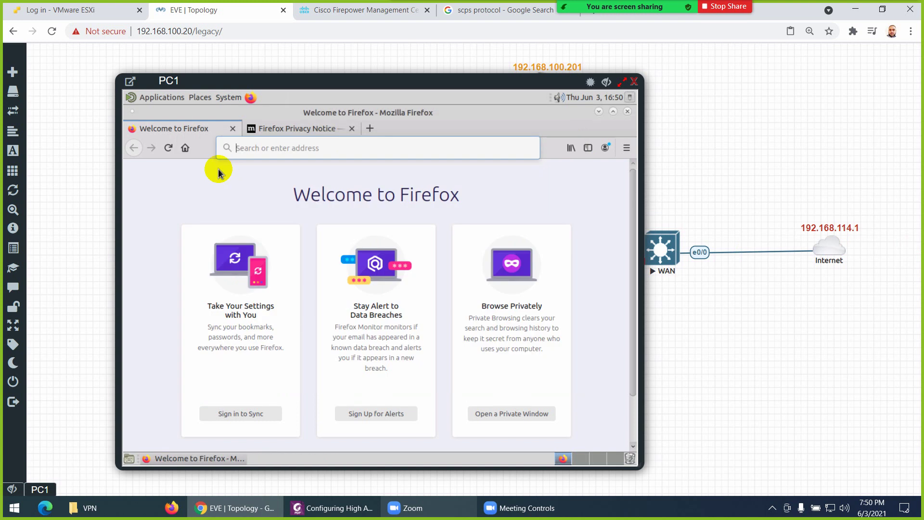
click(278, 148)
text(www.)
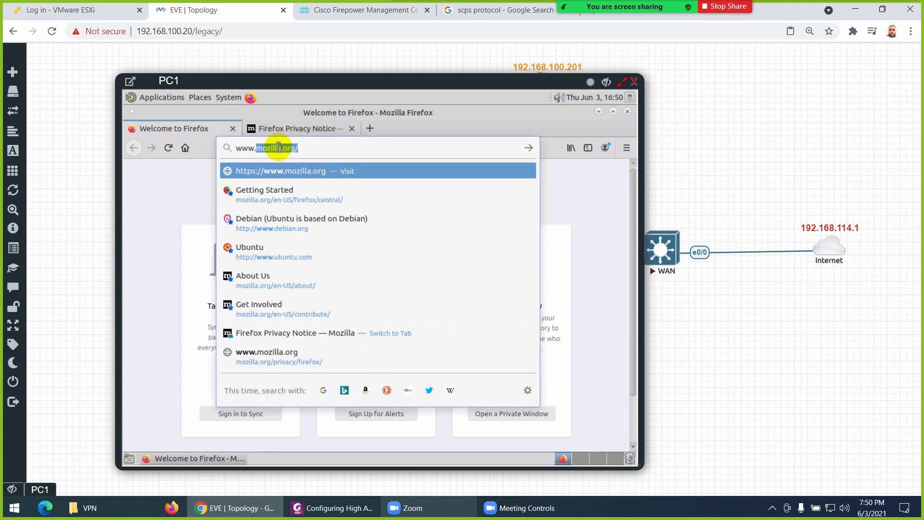
text(google.com)
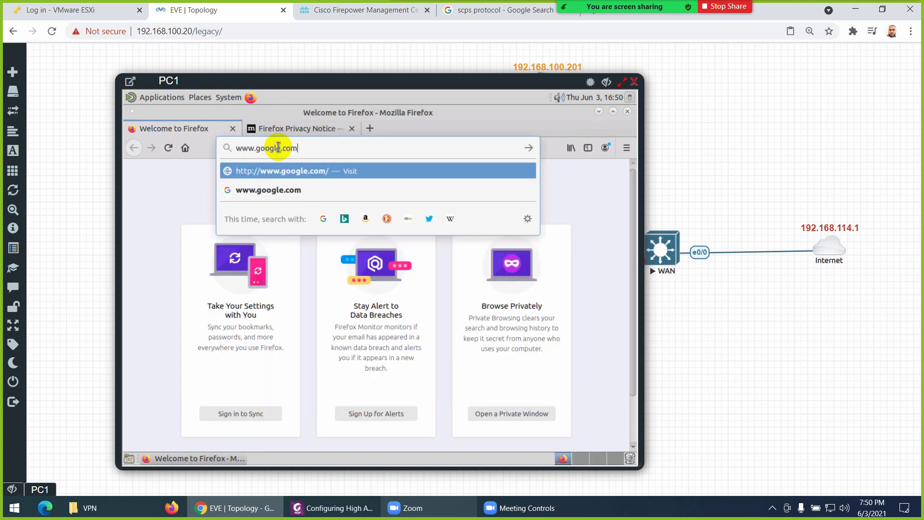
key(Return)
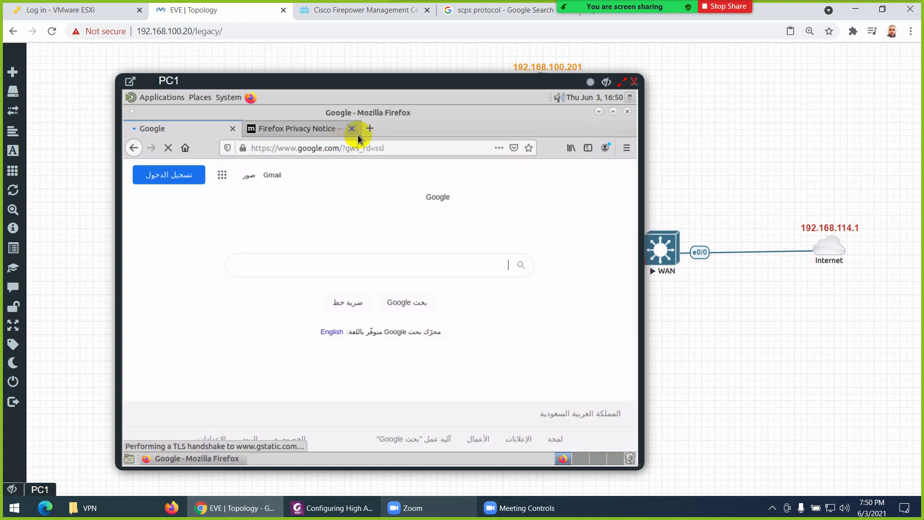
click(352, 129)
click(634, 82)
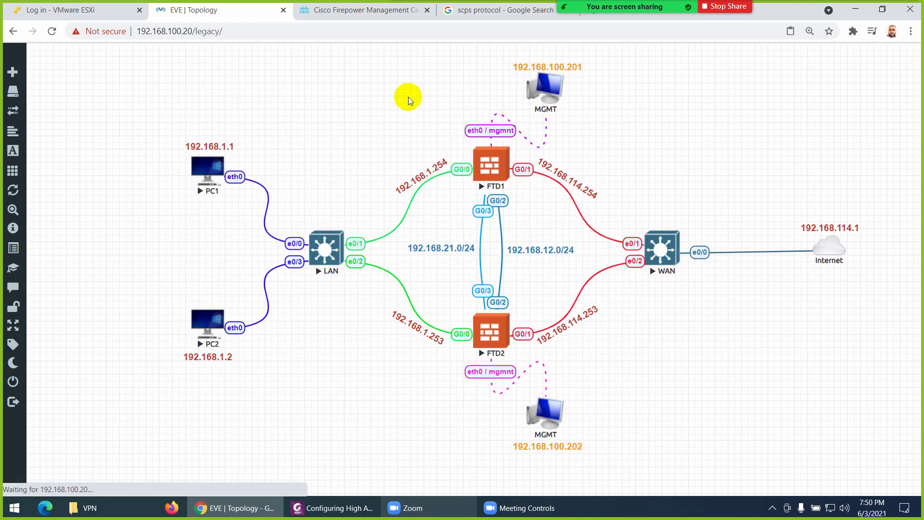
View FMC Connection Events showing 192.168.1.1's allowed DNS and HTTPS flows, then return to EVE
click(370, 10)
mouse_move(322, 62)
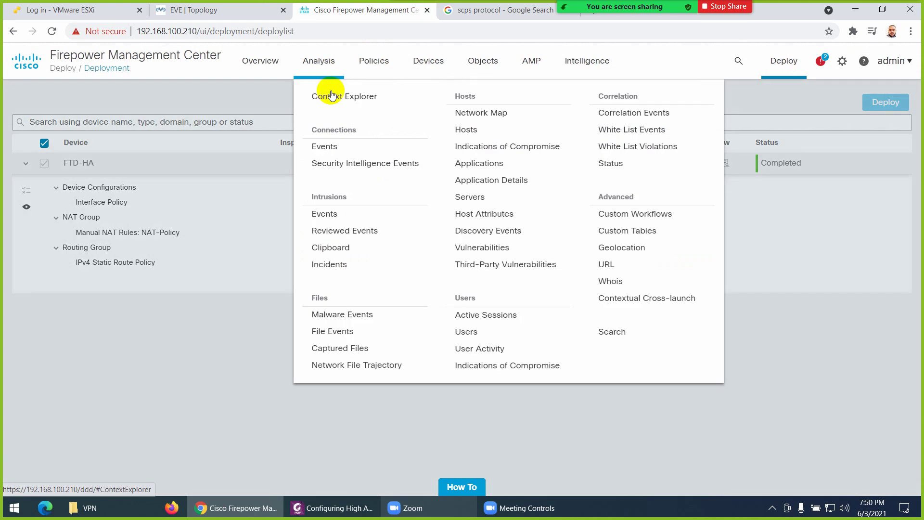
click(323, 145)
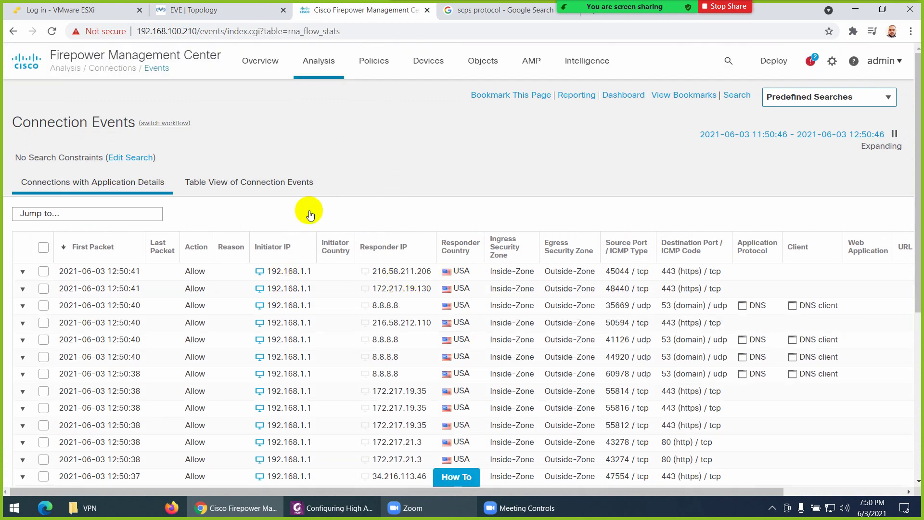
click(219, 14)
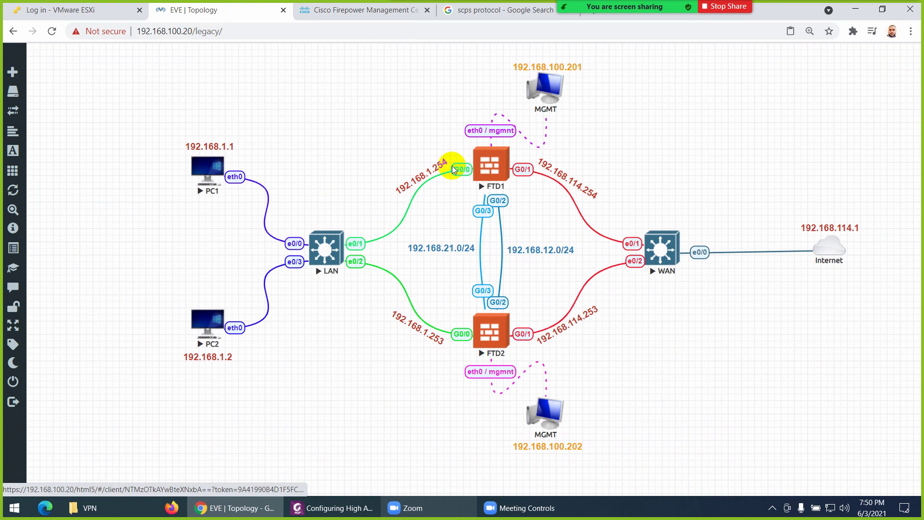
Open PC1's console, close Firefox, and run a continuous 'ping 8.8.8.8' in a new MATE Terminal
click(208, 170)
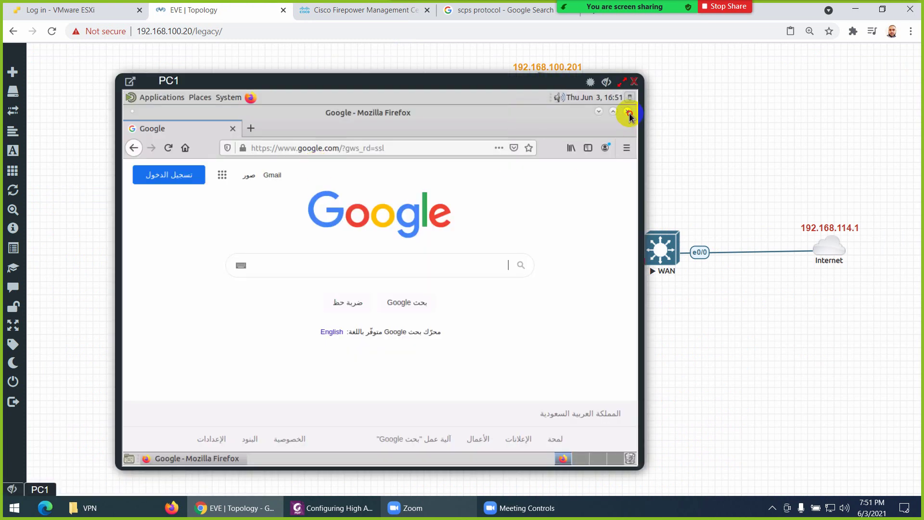
click(629, 114)
click(146, 100)
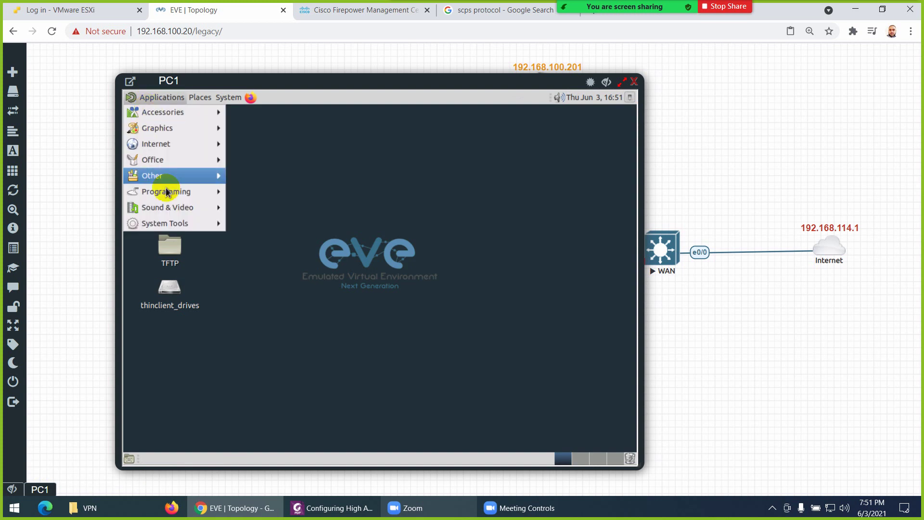
mouse_move(175, 223)
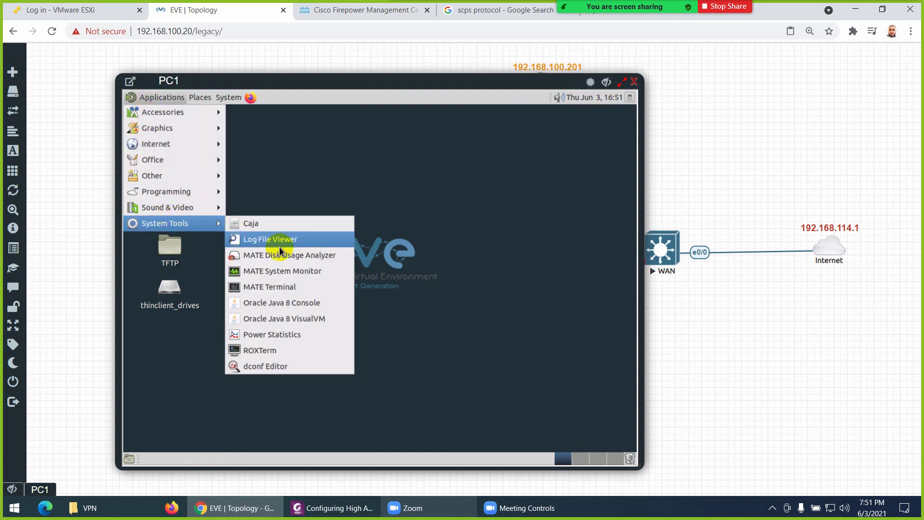
click(274, 287)
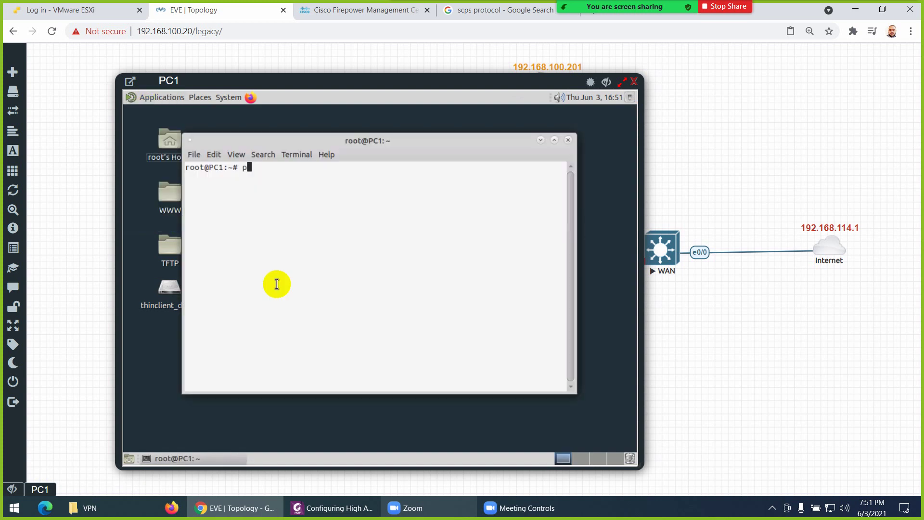
text(ping 8.8.8.8)
key(Return)
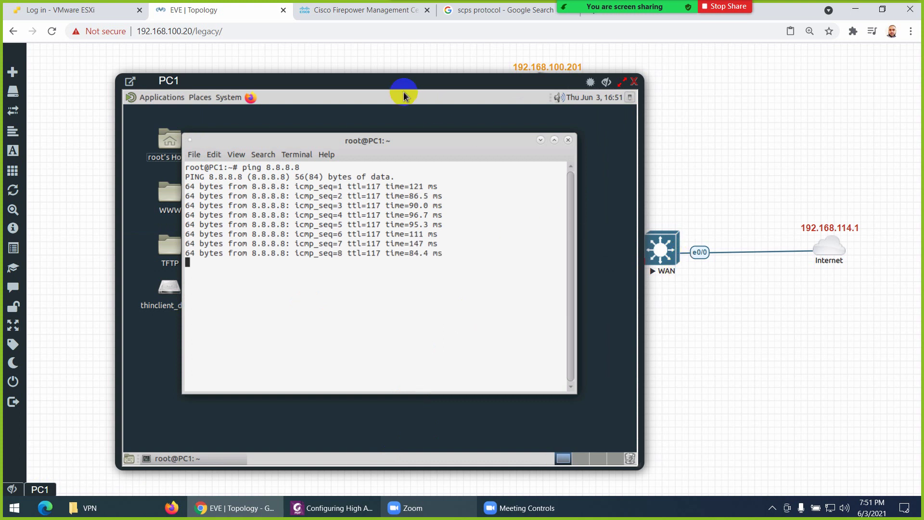
Open FMC Devices > Device Management and confirm FTD1 is Primary Active and FTD2 Secondary Standby
click(369, 11)
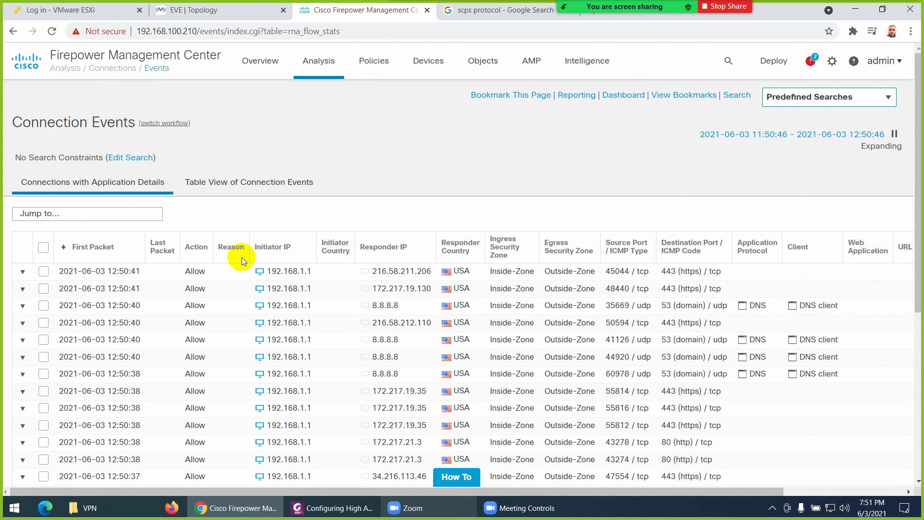
mouse_move(434, 63)
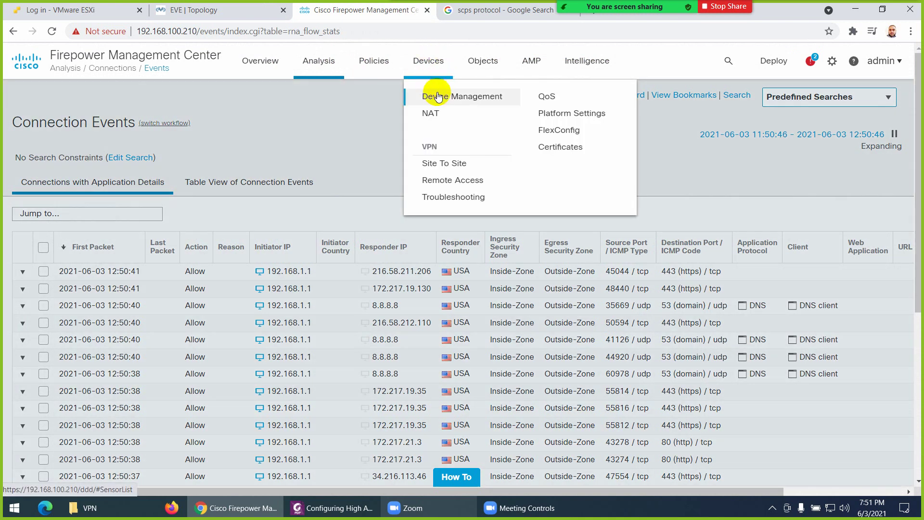
click(436, 94)
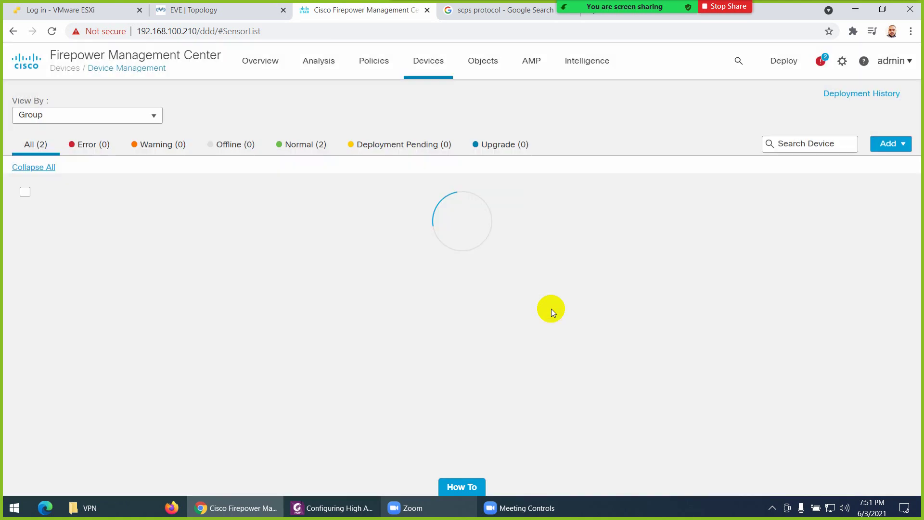
mouse_move(144, 301)
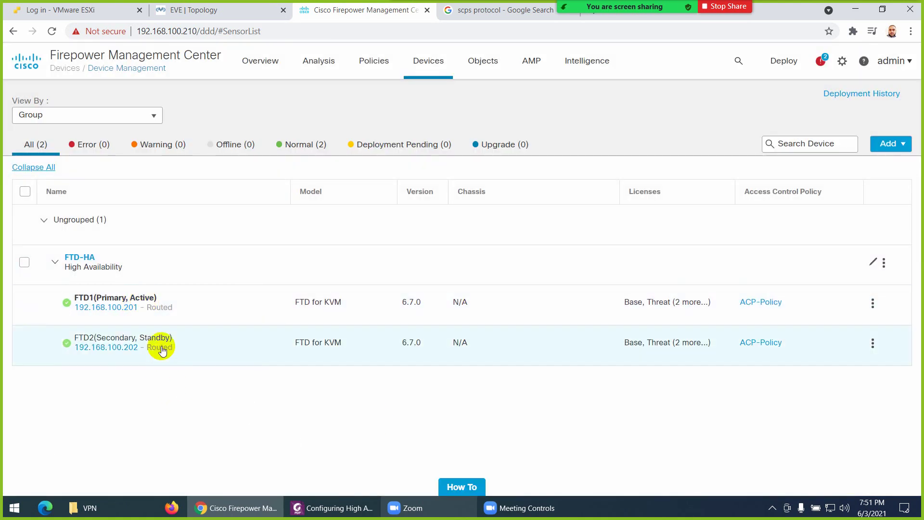
mouse_move(159, 347)
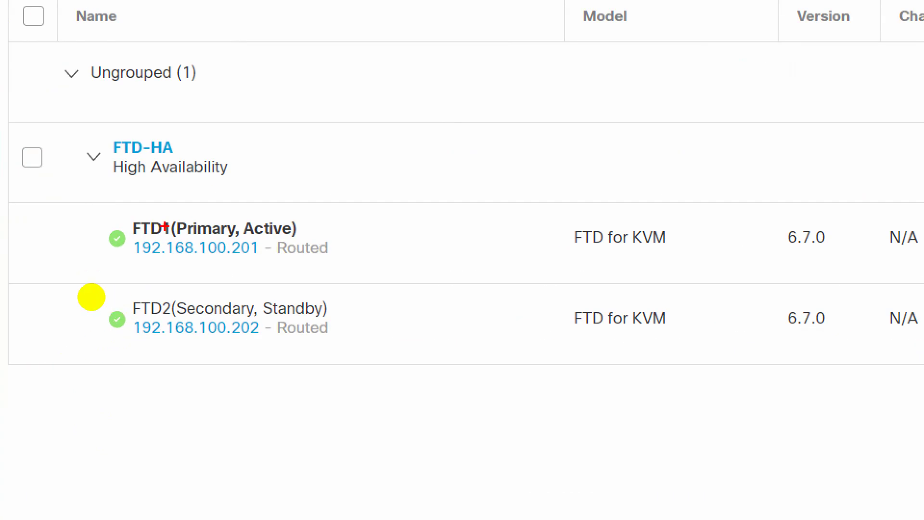
drag(67, 287, 85, 302)
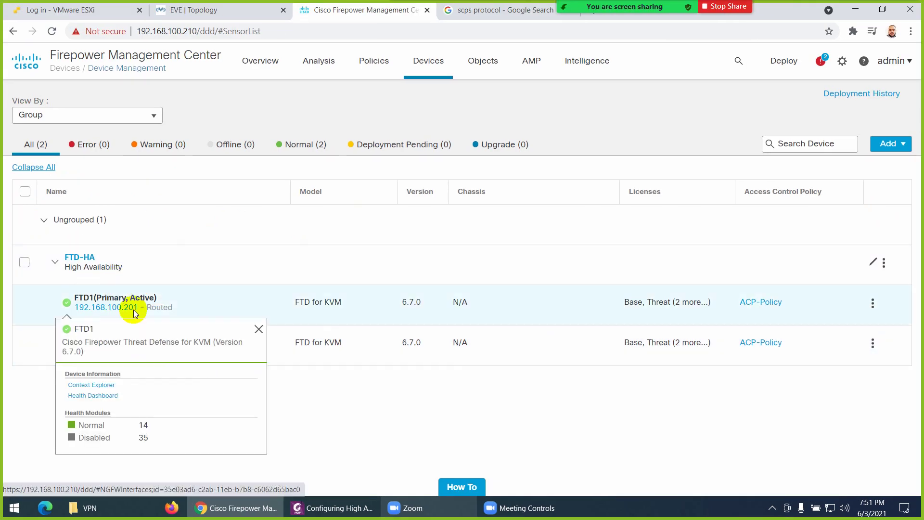
Switch the FTD-HA active peer to FTD2 and return to PC1's still-answering ping
click(885, 266)
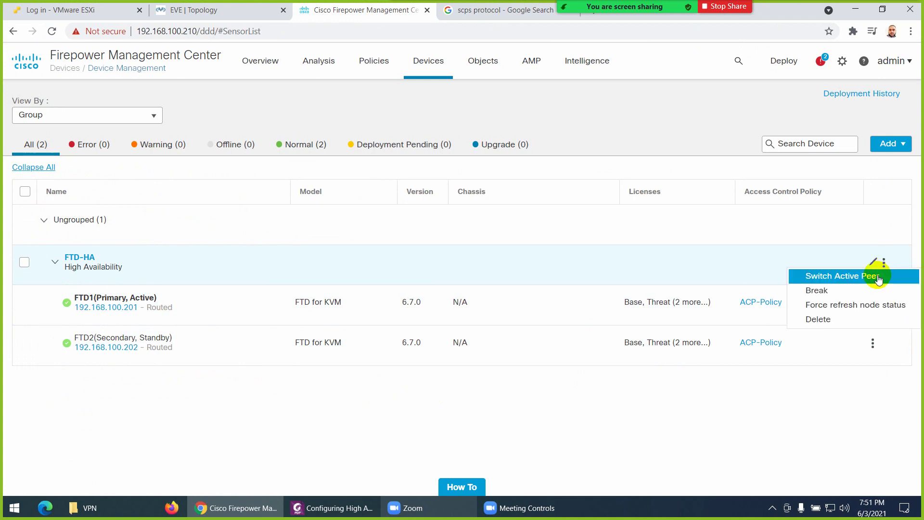
click(834, 277)
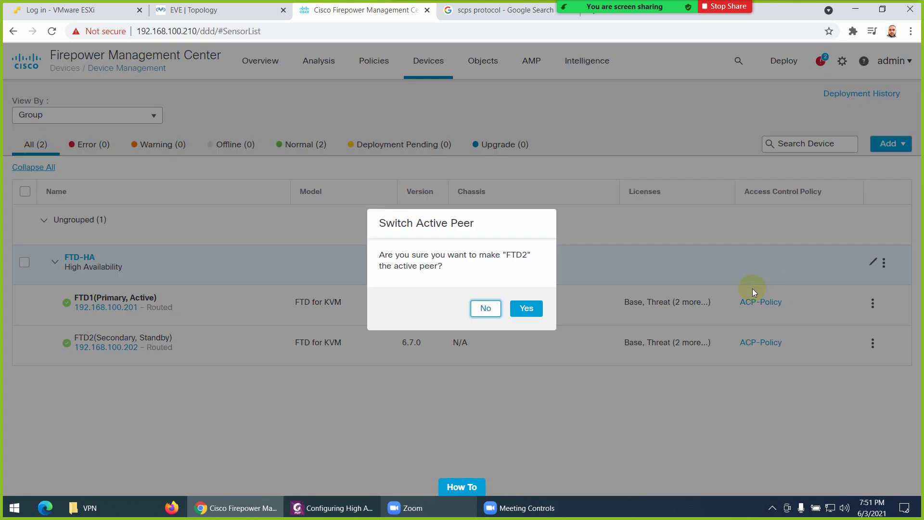
click(526, 308)
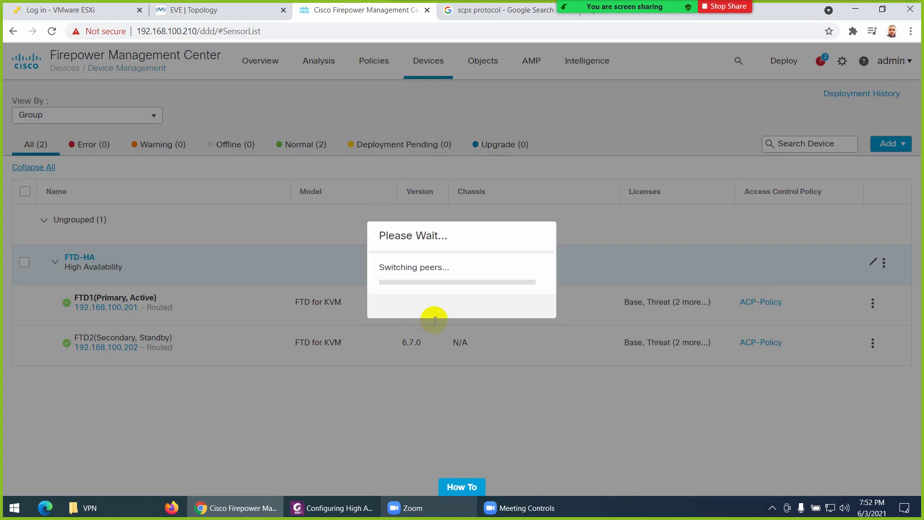
click(224, 11)
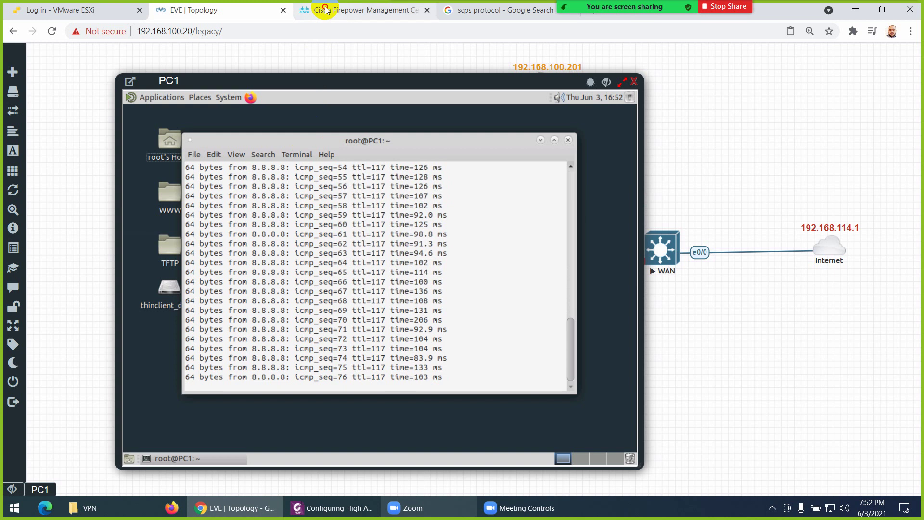
Confirm PC1's ping keeps replying through icmp_seq 88 while FMC shows FTD2 Active, FTD1 Standby
click(358, 9)
mouse_move(128, 303)
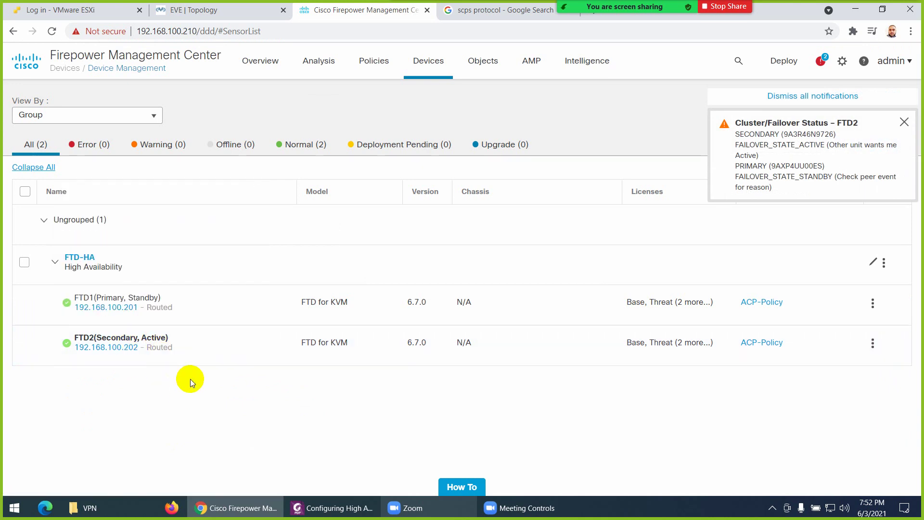
click(200, 14)
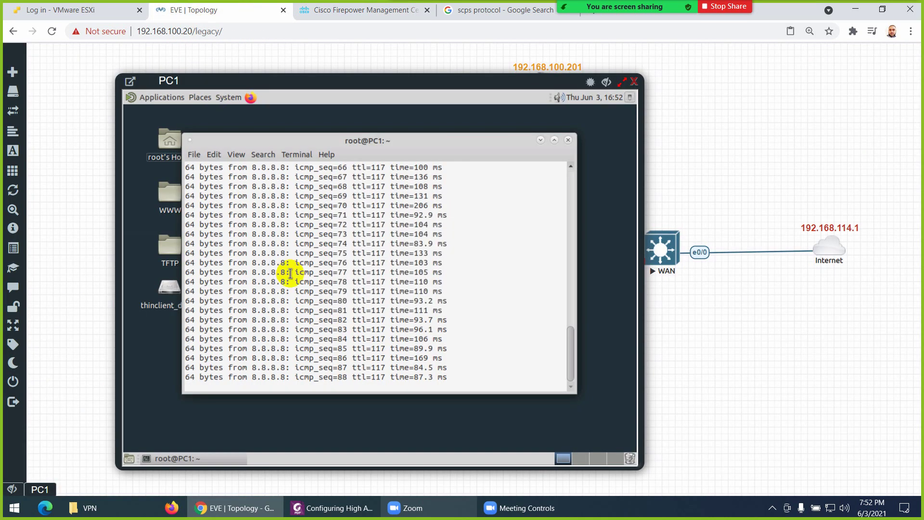
click(327, 12)
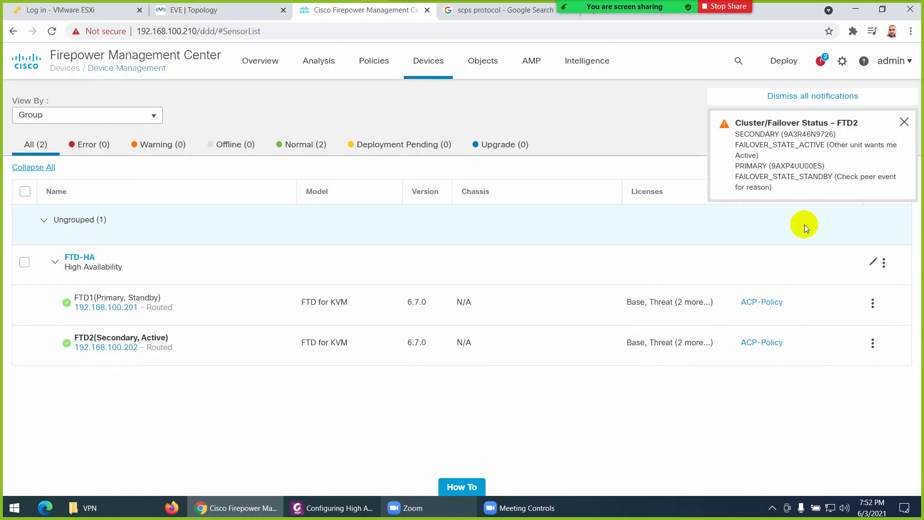
Switch the FTD-HA pair's active peer back to FTD1 and confirm
click(885, 265)
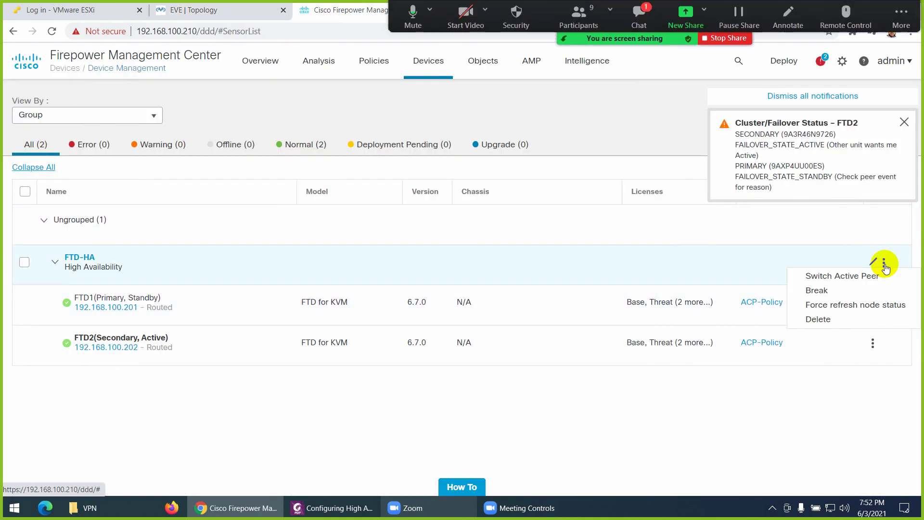
click(848, 275)
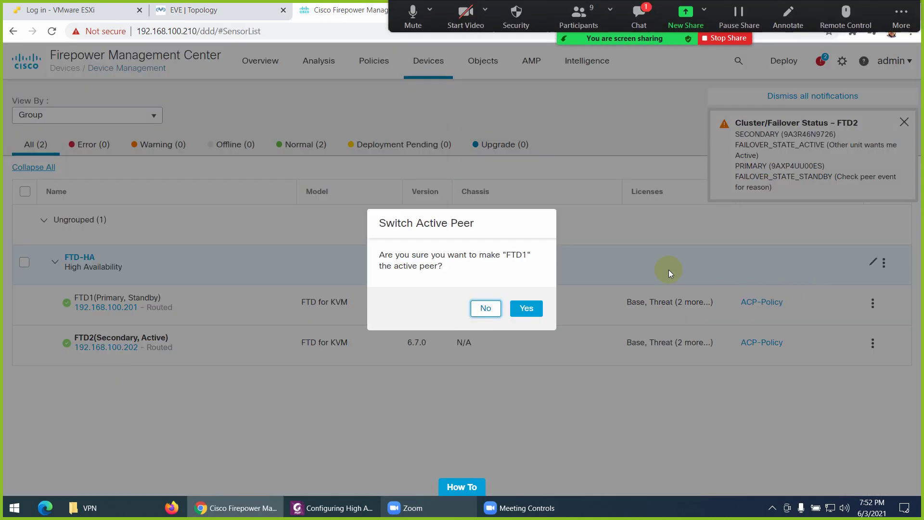
click(528, 311)
Return to PC1's continuous ping output in the EVE topology and dismiss the meeting chat
click(178, 10)
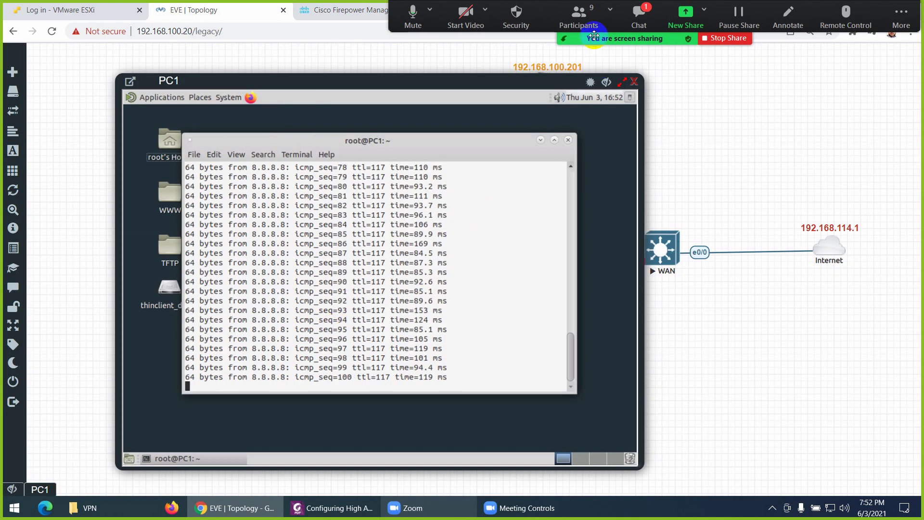
click(639, 22)
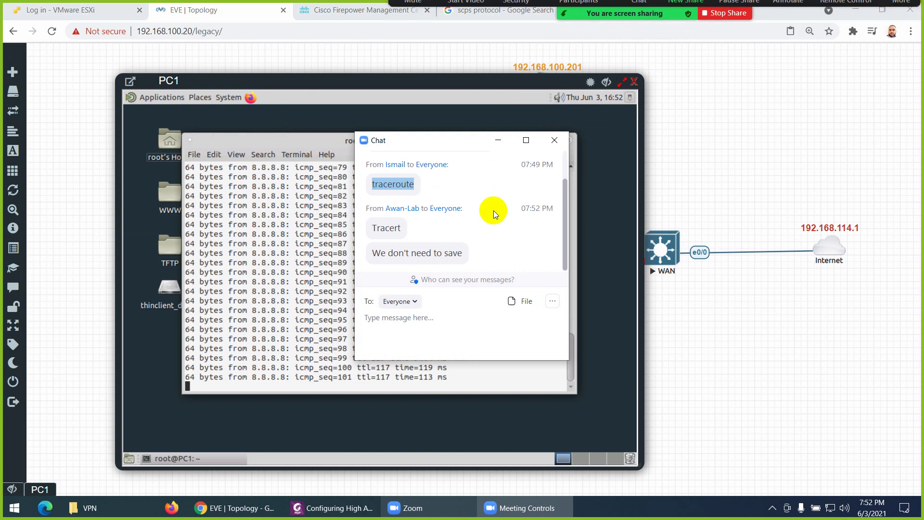
click(554, 142)
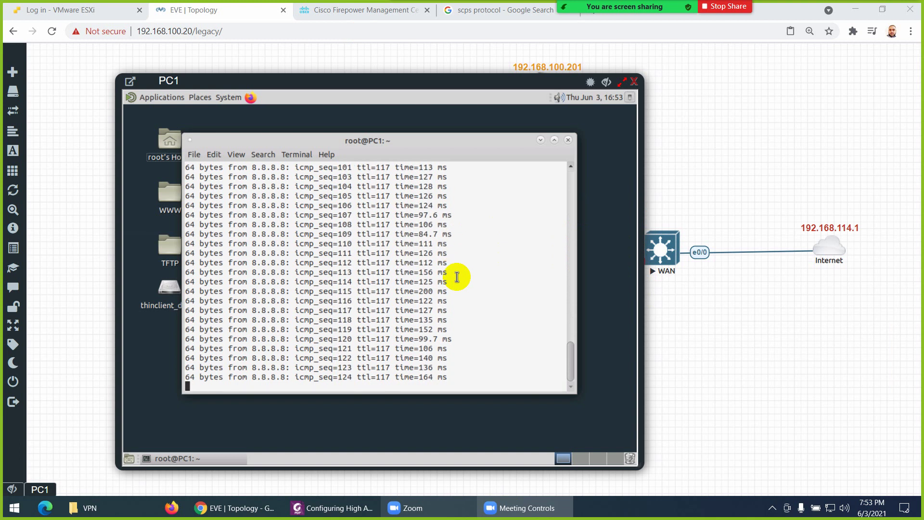
Close PC1's console, open the LAN switch console, and list its ARP entries
click(634, 85)
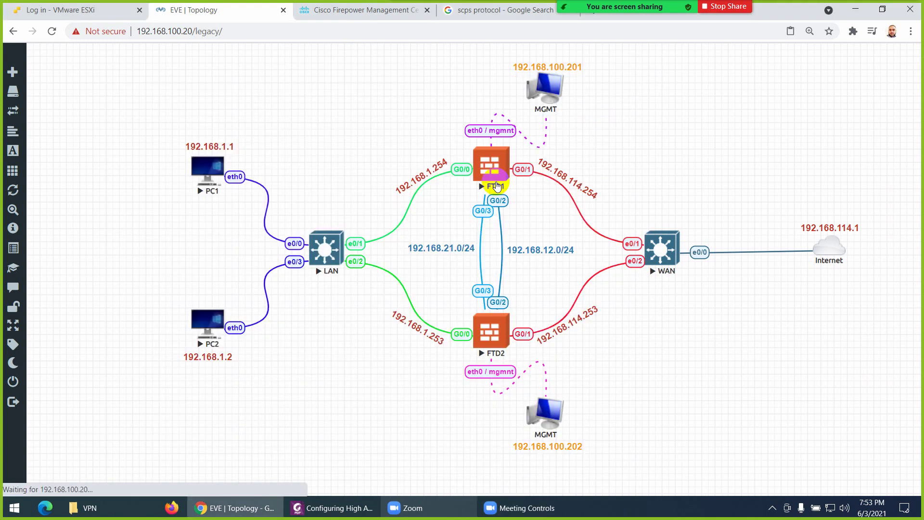
click(326, 254)
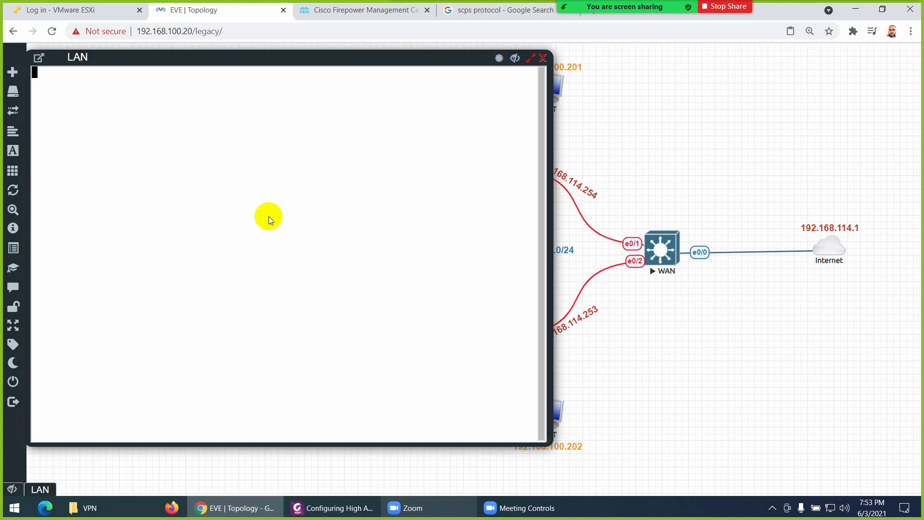
key(Return)
key(Return)
key(Return)
key(Return)
text(show arp)
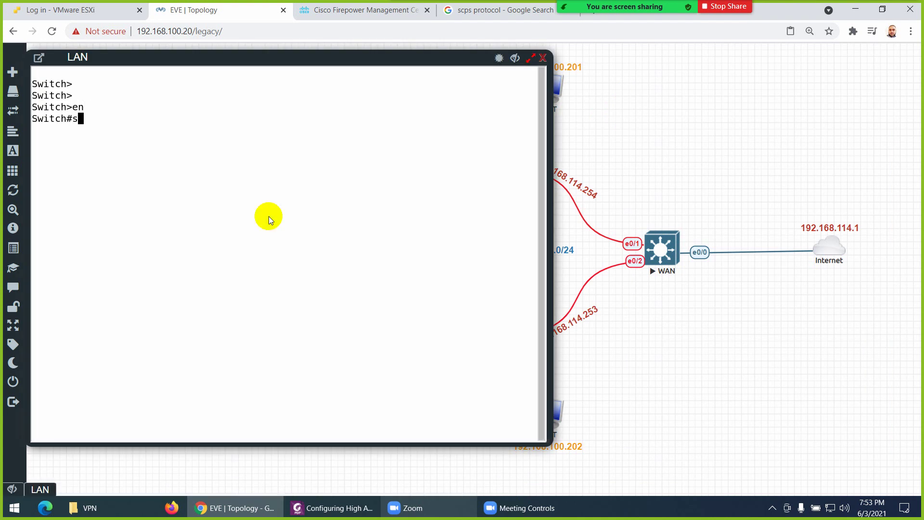
key(Return)
text(show ip arp)
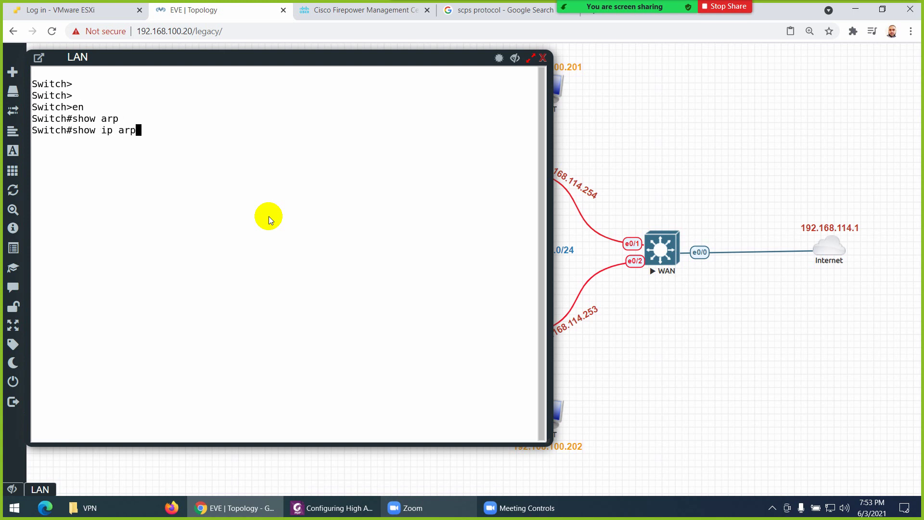
key(Return)
Enable ip routing on the LAN switch from global configuration mode
text(config t)
key(Return)
key(Return)
text(ip routing)
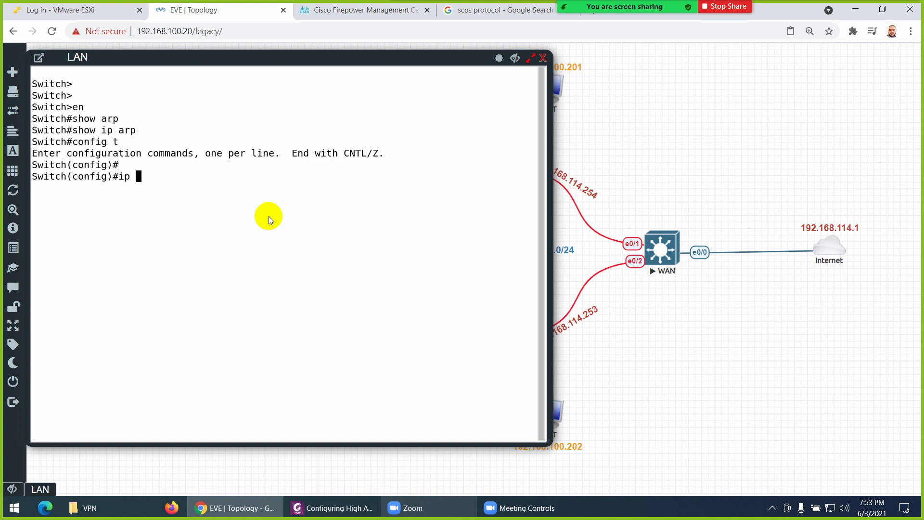
key(Return)
key(Return)
key(Return)
key(Return)
key(Return)
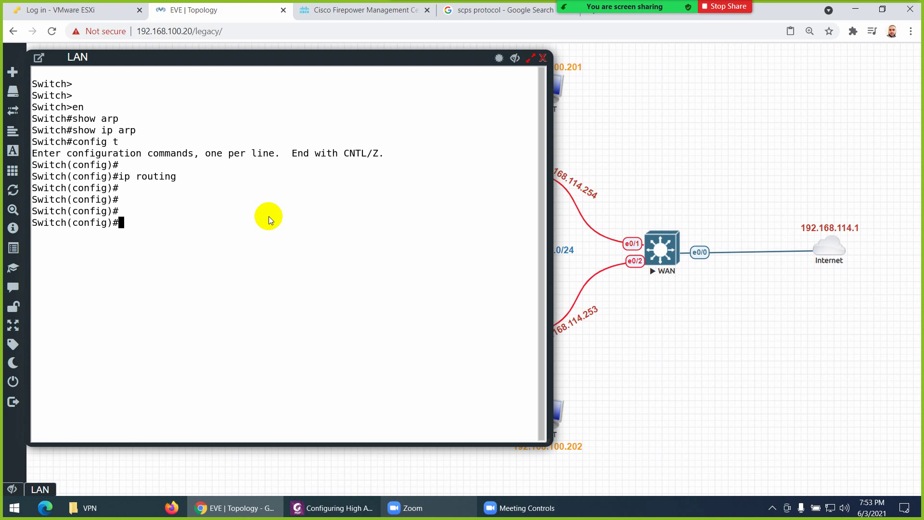
text(z)
key(Return)
key(Return)
text(sh)
key(BackSpace)
key(BackSpace)
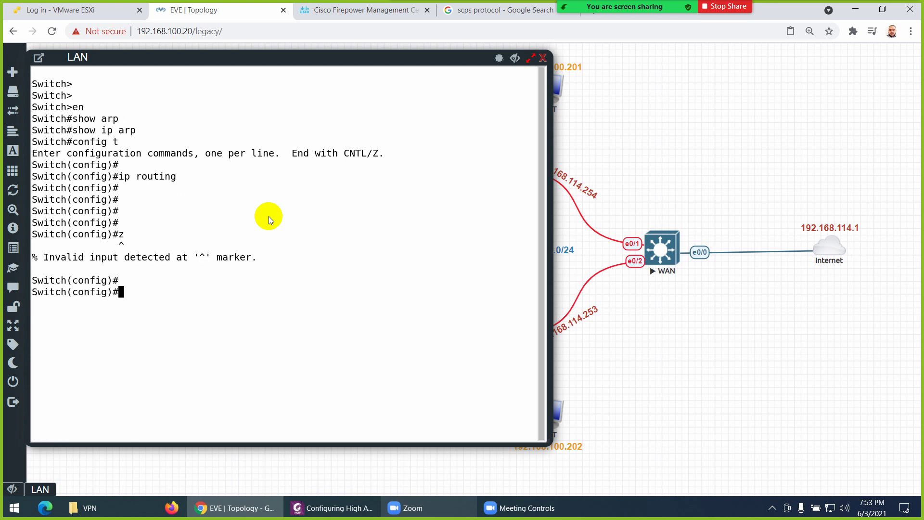
key(ctrl+z)
Check the switch with show ip rip, show ip arp and show arp, then close its console
text(show ip r)
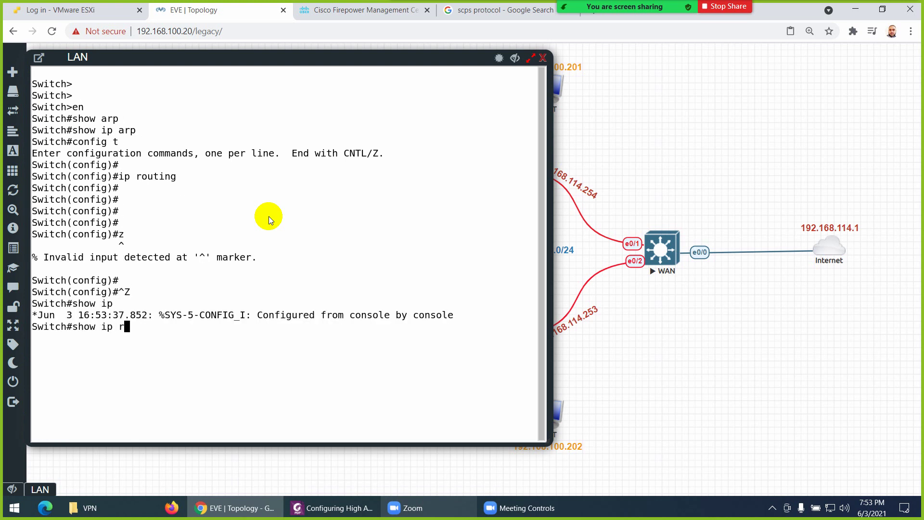
text(ip)
key(Return)
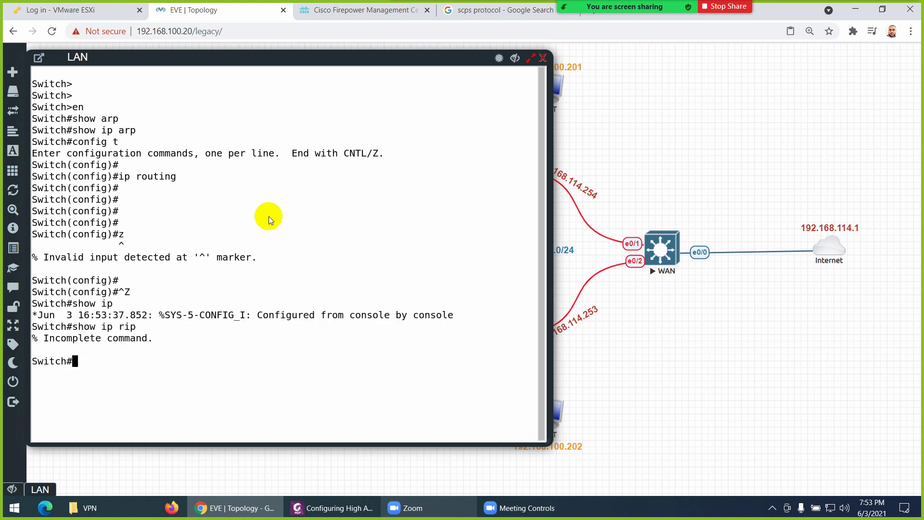
text(show ip arp)
key(Return)
text(show i)
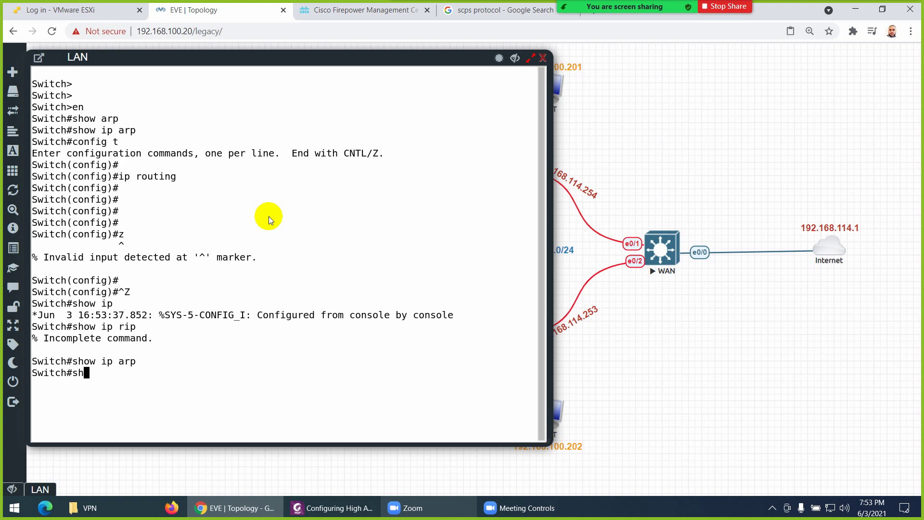
key(BackSpace)
key(BackSpace)
key(BackSpace)
key(BackSpace)
text(ow arp)
key(Return)
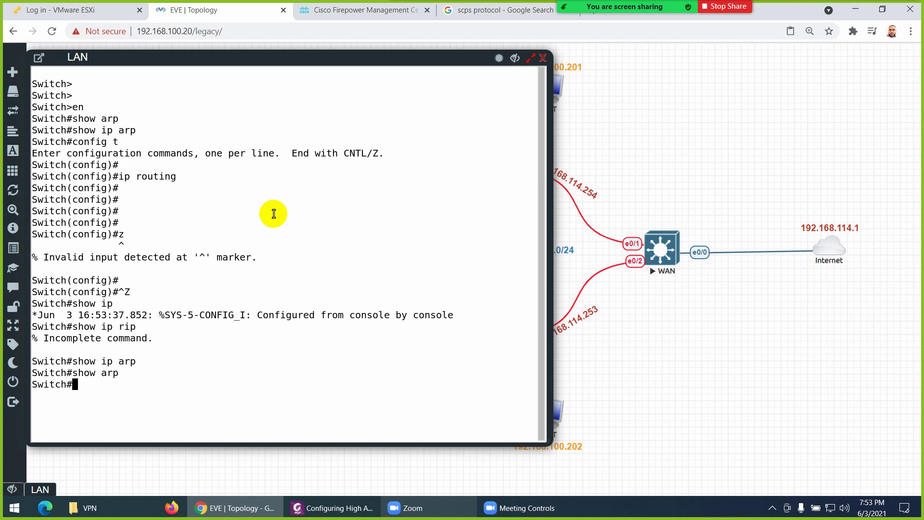
click(542, 59)
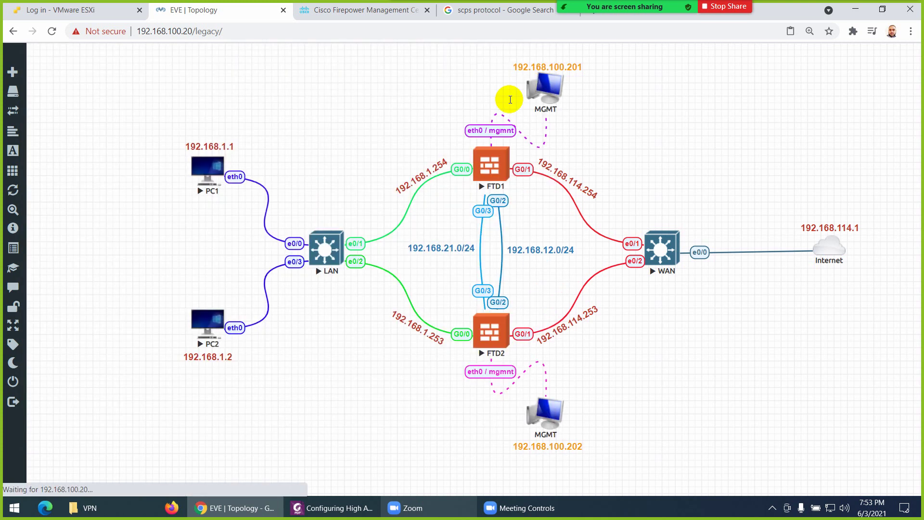
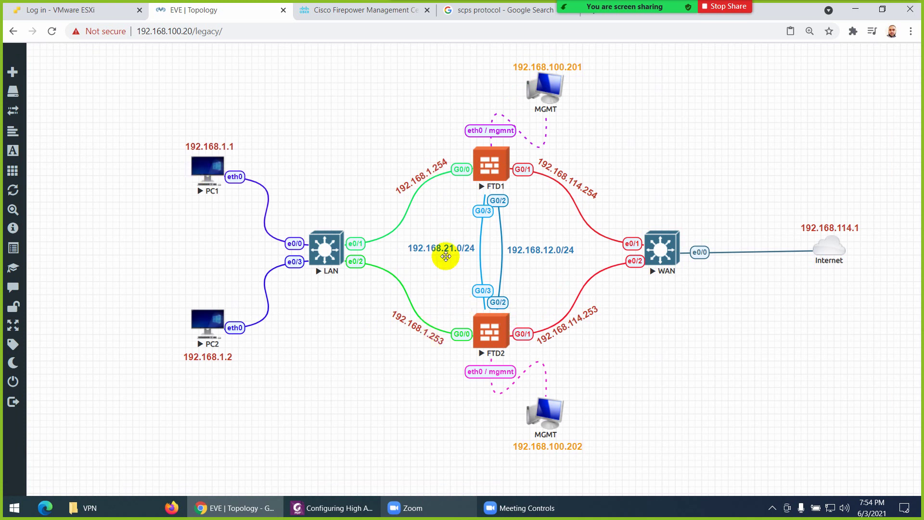
Glance at the FMC device list, close the Zoom chat, and open the LAN switch console in EVE-NG
click(373, 16)
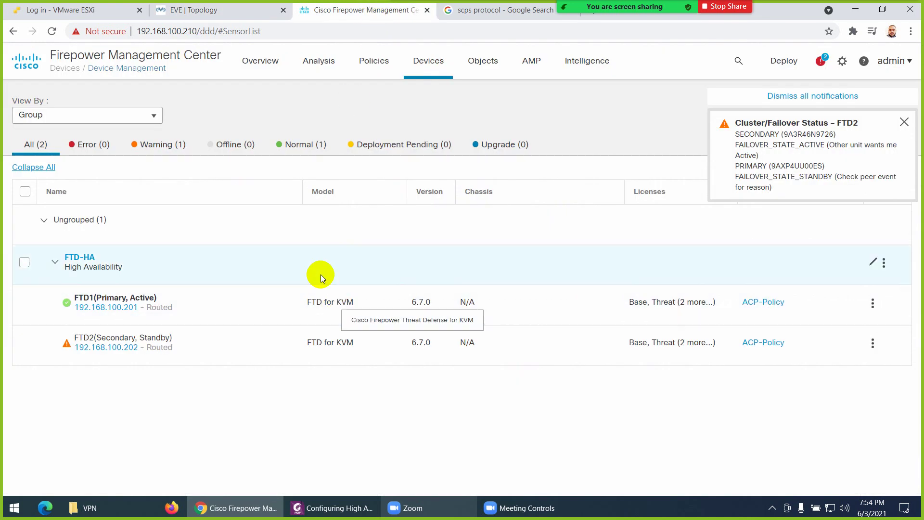
click(248, 14)
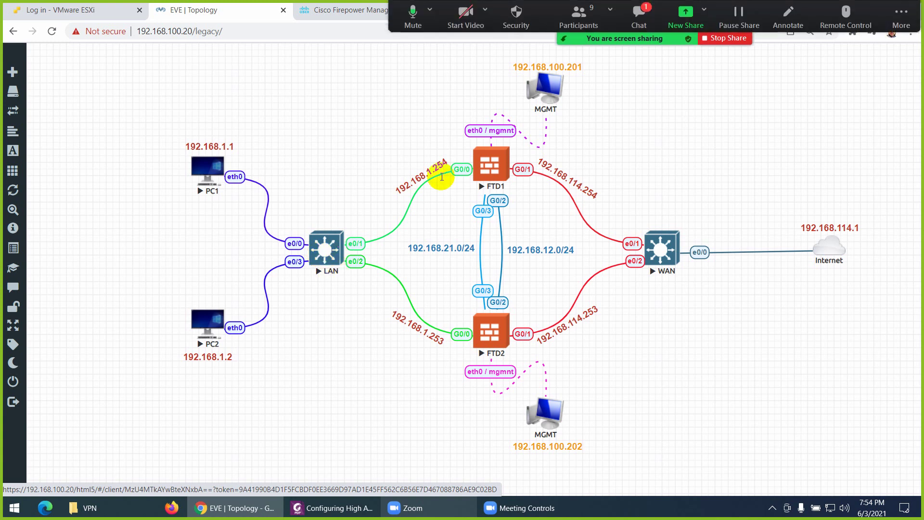
click(620, 38)
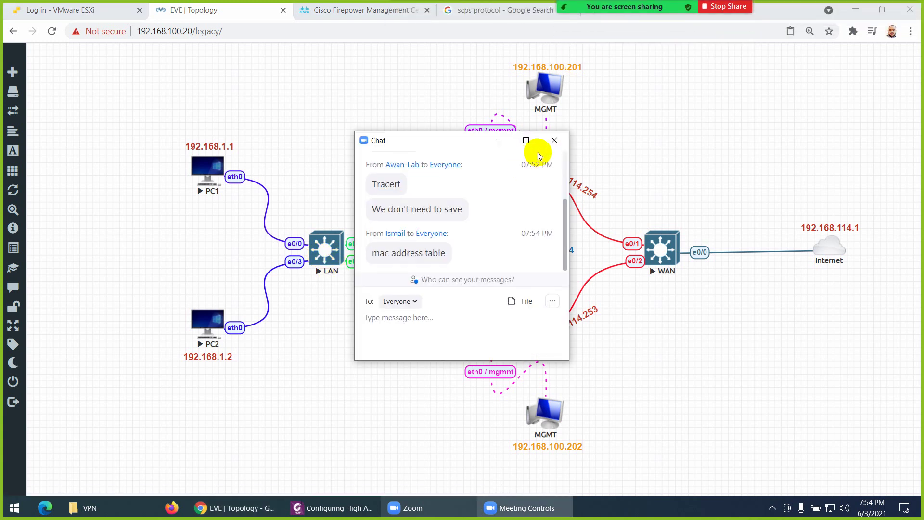
click(553, 141)
click(333, 247)
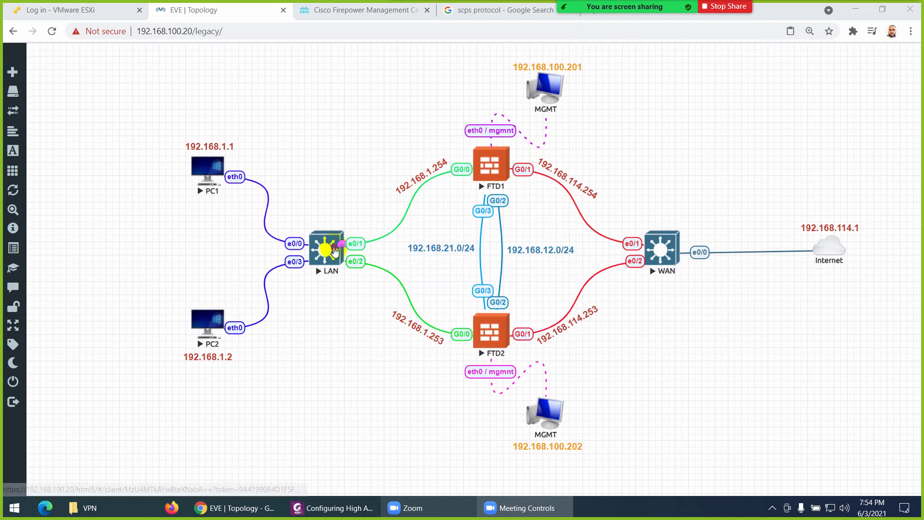
Run show mac address-table on the LAN switch
key(Return)
key(Return)
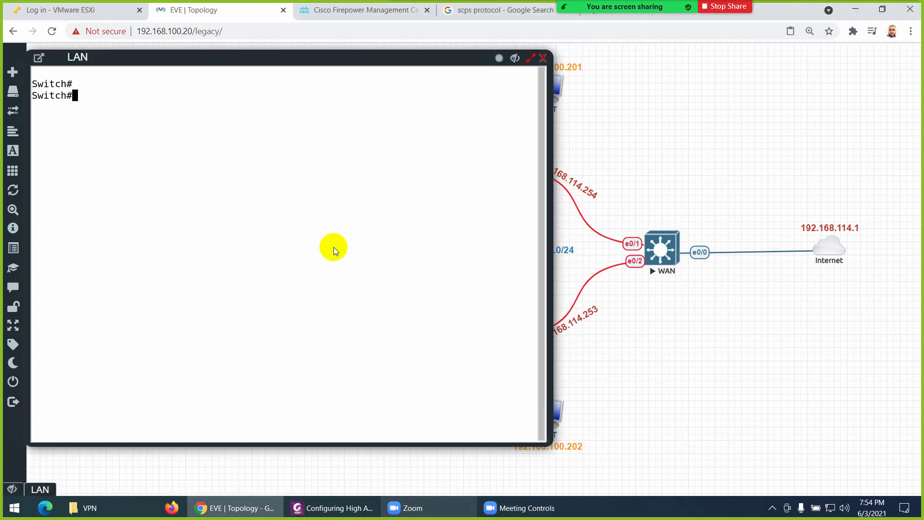
text(show mac add)
key(Tab)
key(Return)
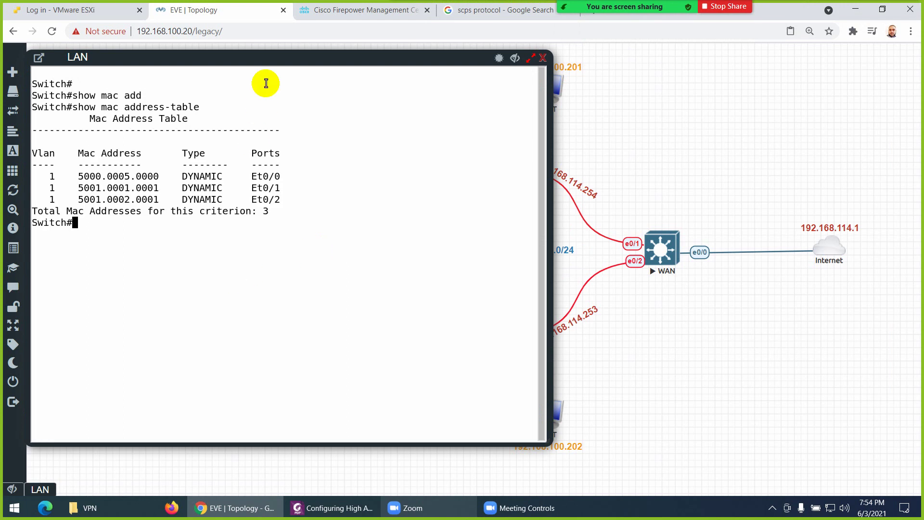
Highlight the firewall MAC entries 5001.0001.0001 and 5001.0002.0001 on Et0/1 and Et0/2, then close the console
drag(268, 54, 289, 192)
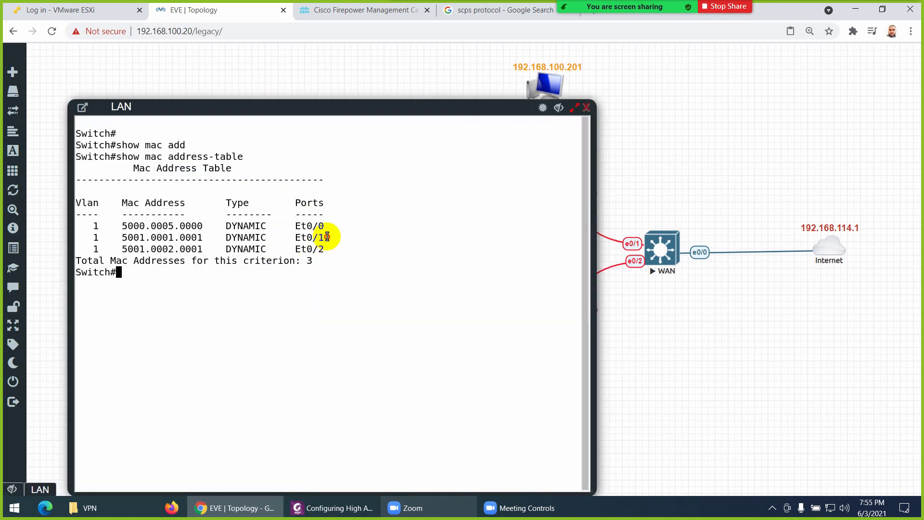
drag(330, 237, 121, 235)
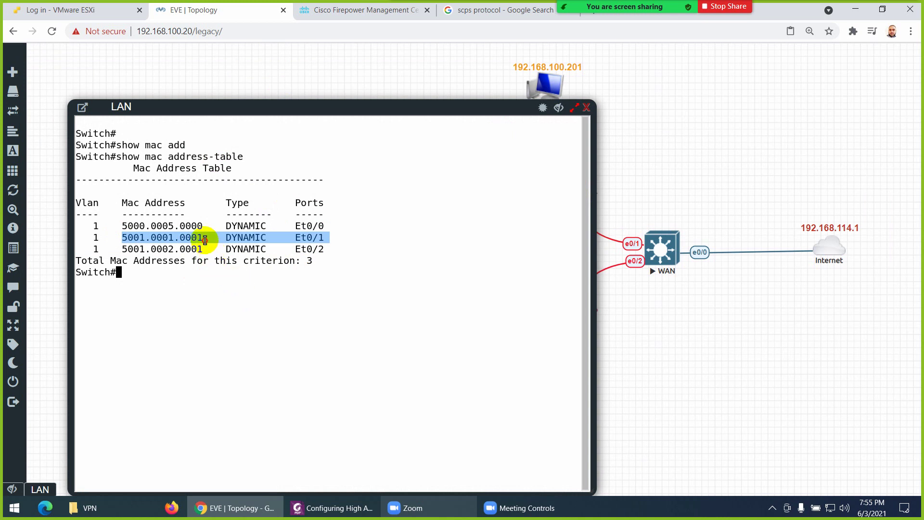
click(316, 239)
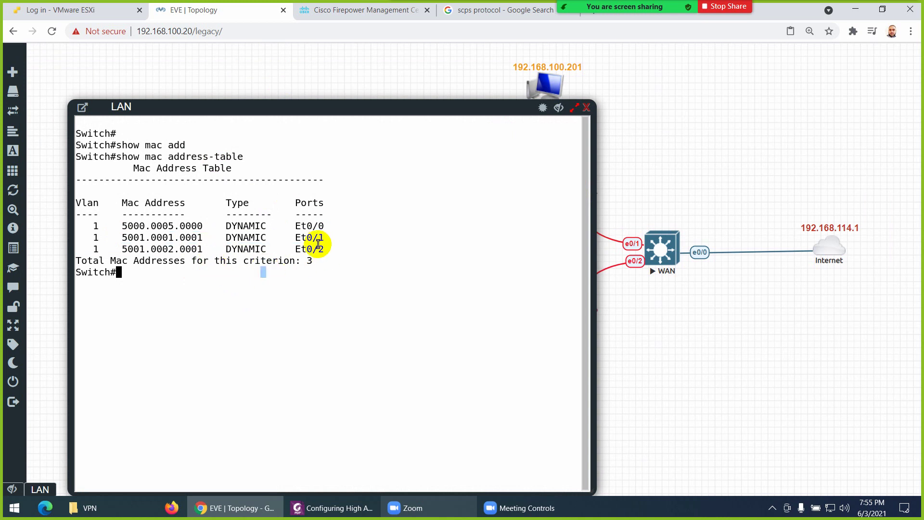
drag(208, 239, 121, 237)
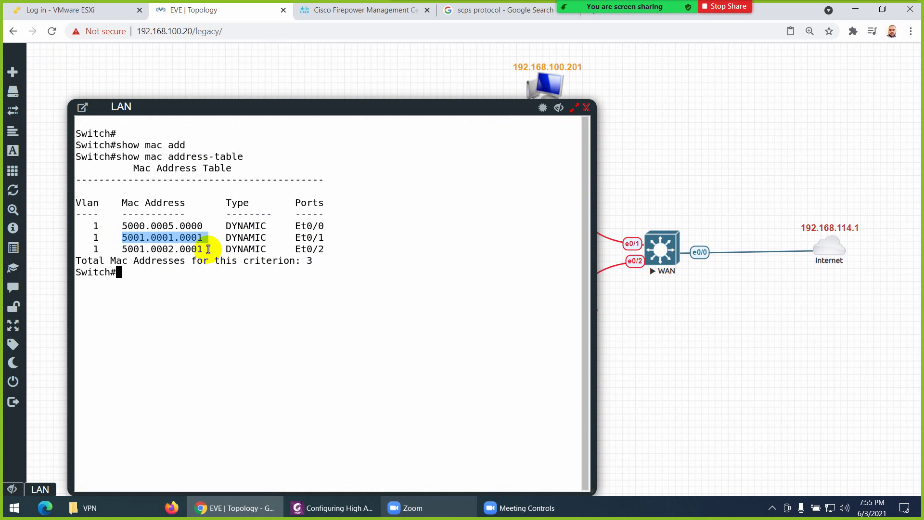
drag(204, 249, 121, 249)
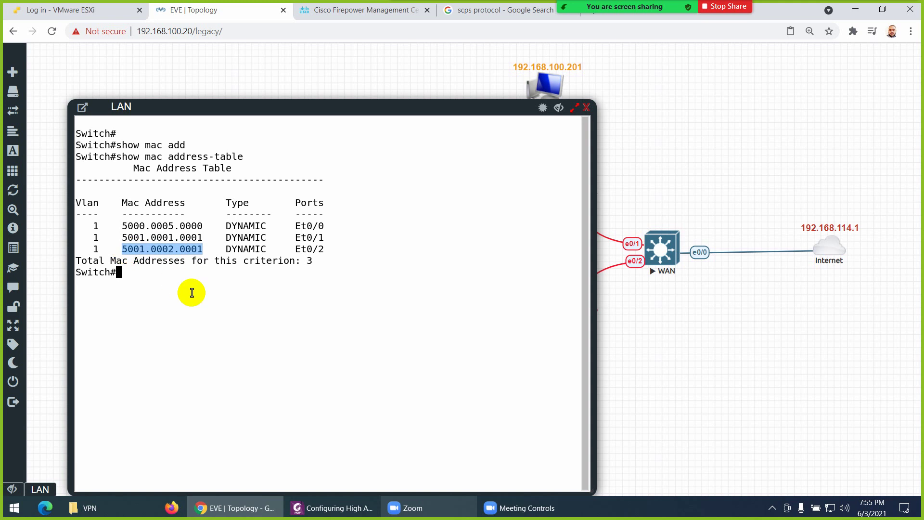
drag(291, 108, 302, 131)
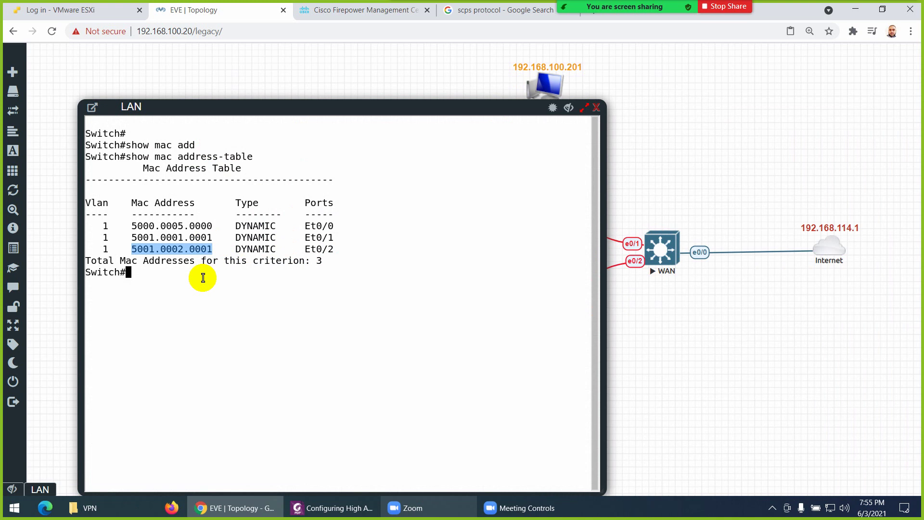
click(600, 112)
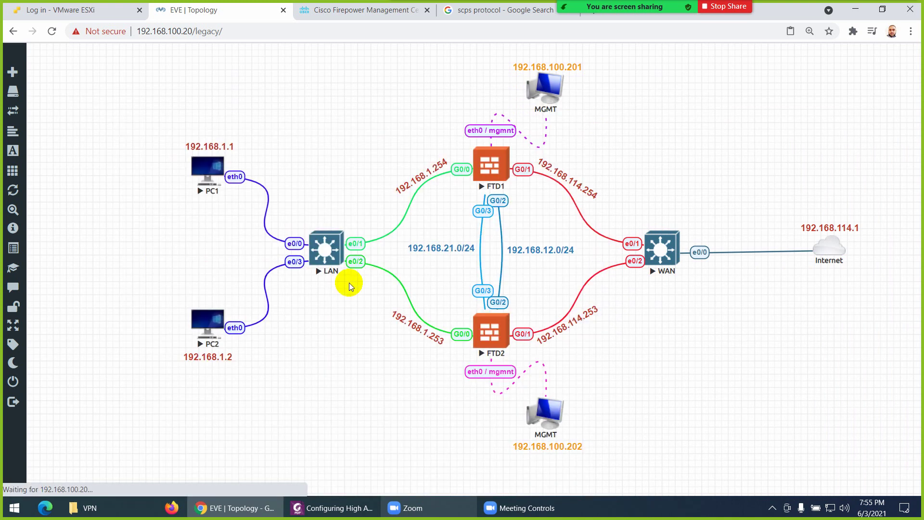
Dismiss the notification and open the FTD-HA pair's Summary page in FMC
click(345, 14)
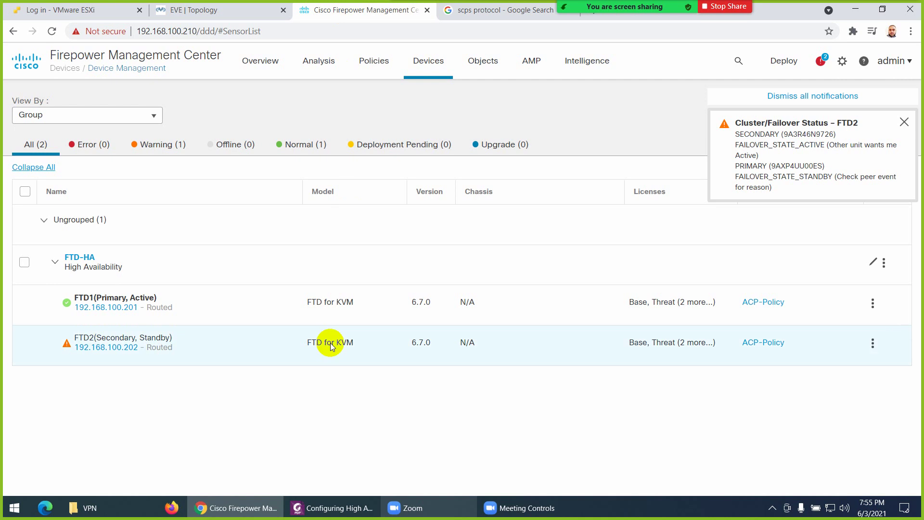
click(904, 122)
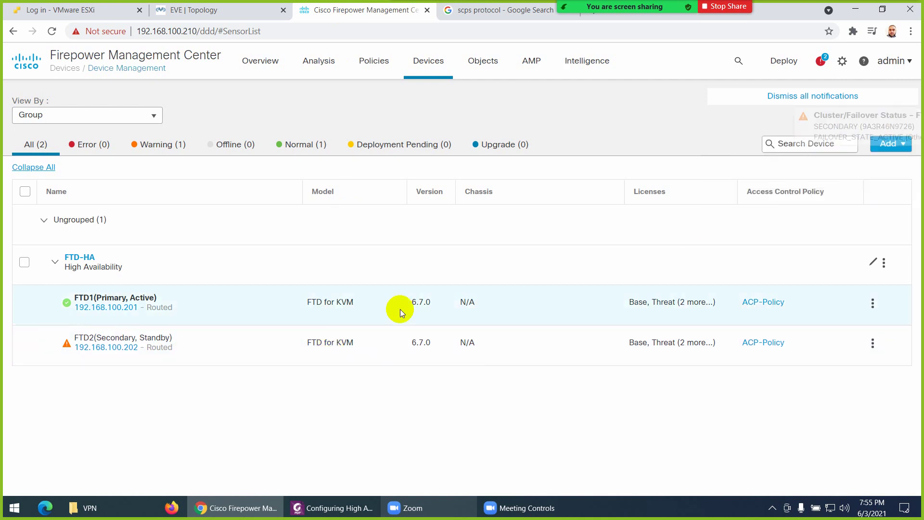
click(872, 263)
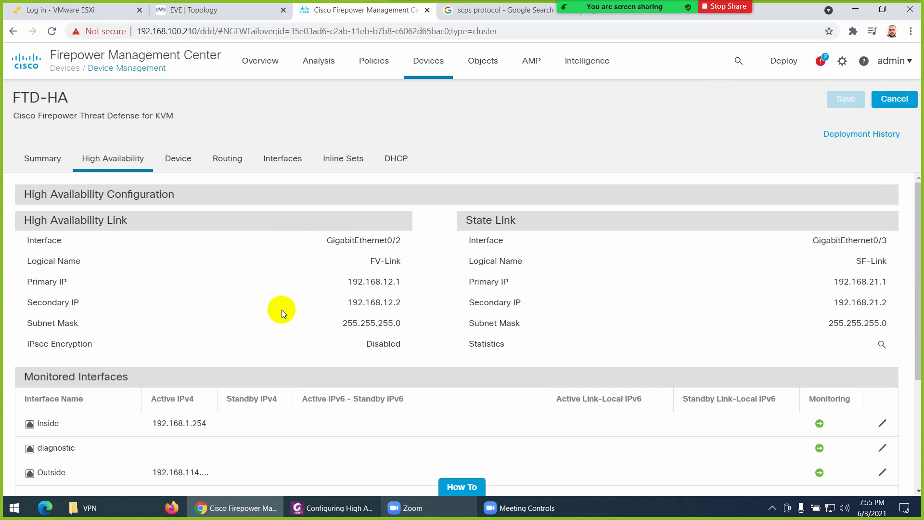
scroll(64, 239, down, 1)
scroll(66, 238, up, 1)
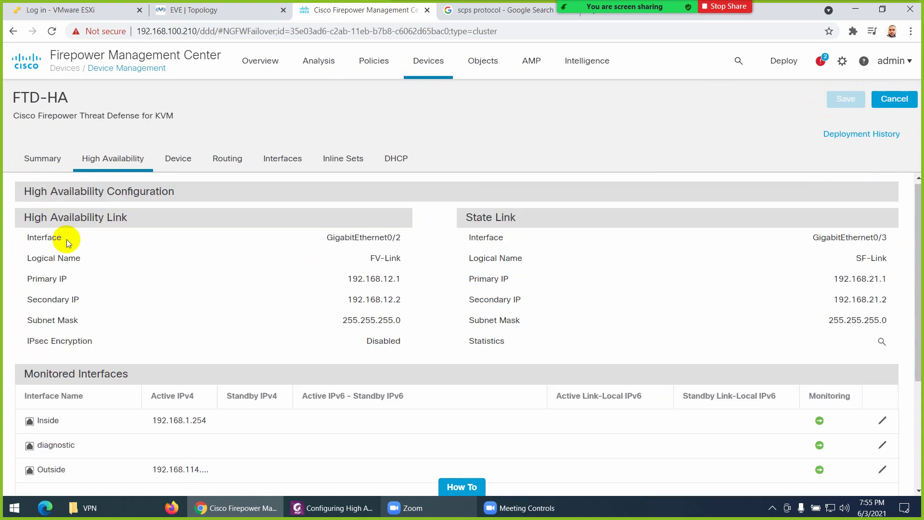
click(42, 159)
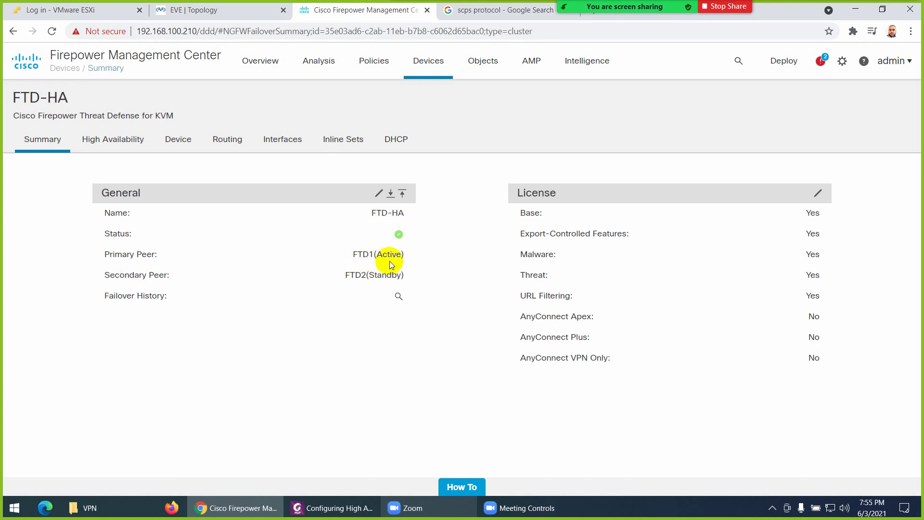
Review the FTD-HA failover history showing FTD2 moved to Standby Ready, then close it
click(398, 295)
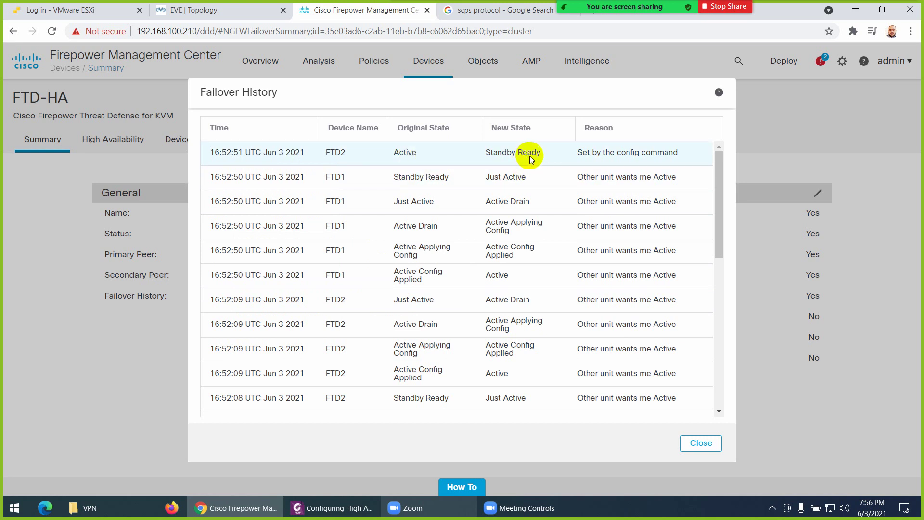
scroll(417, 241, down, 5)
scroll(416, 313, down, 4)
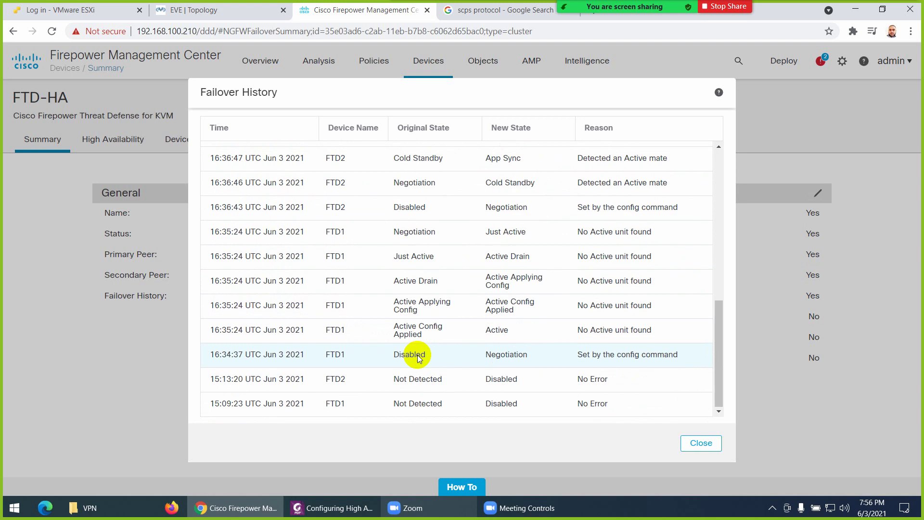
scroll(433, 378, up, 10)
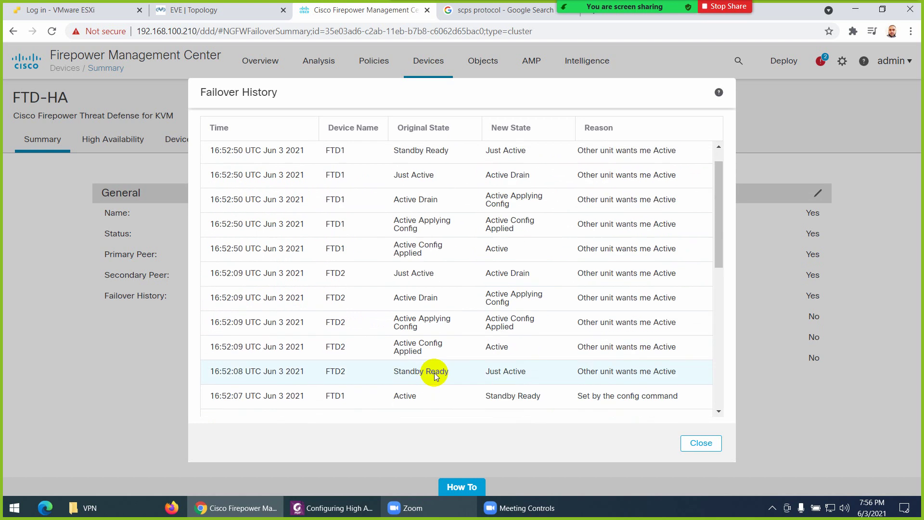
click(701, 442)
Run show failover history in FTD1's console, confirming it became Active at 16:52:50
click(226, 12)
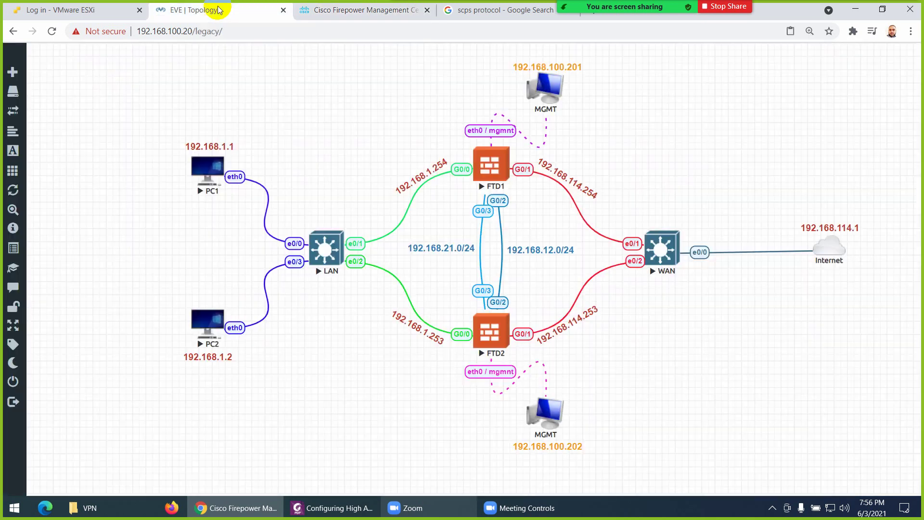
click(475, 166)
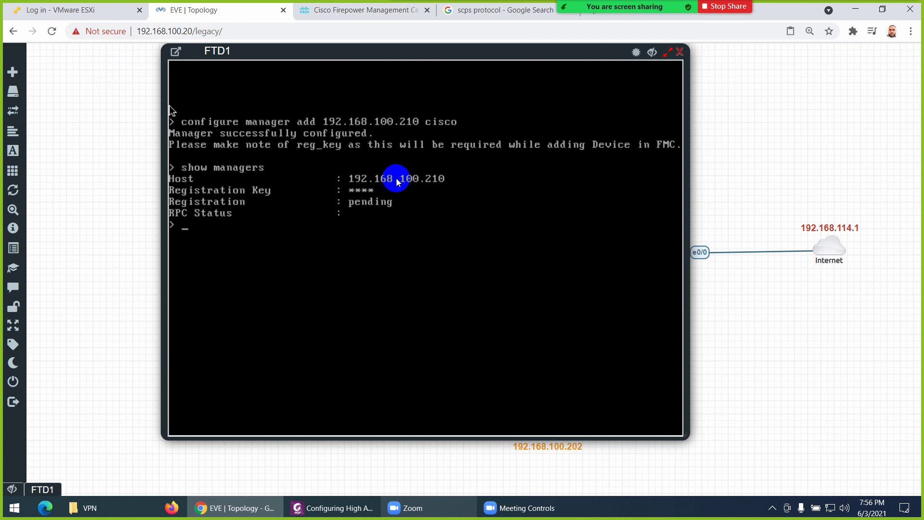
text(show)
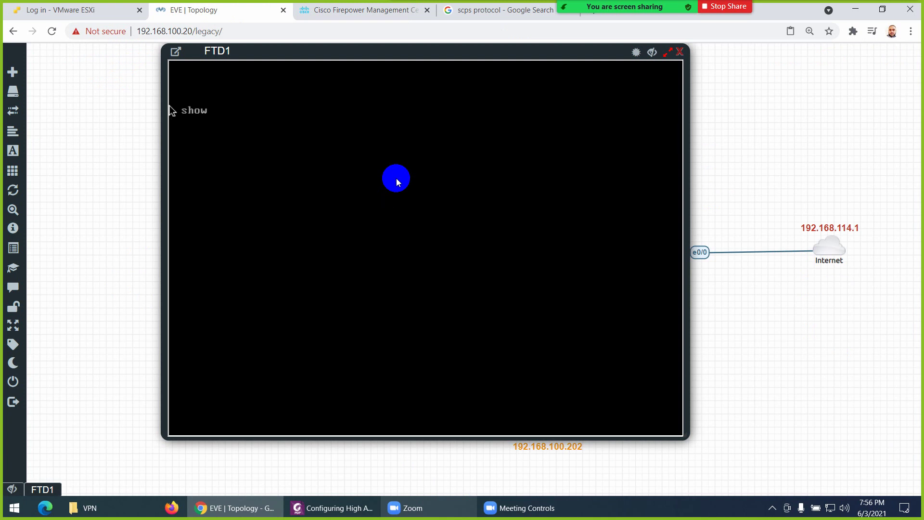
text( failover)
key(Tab)
text(?)
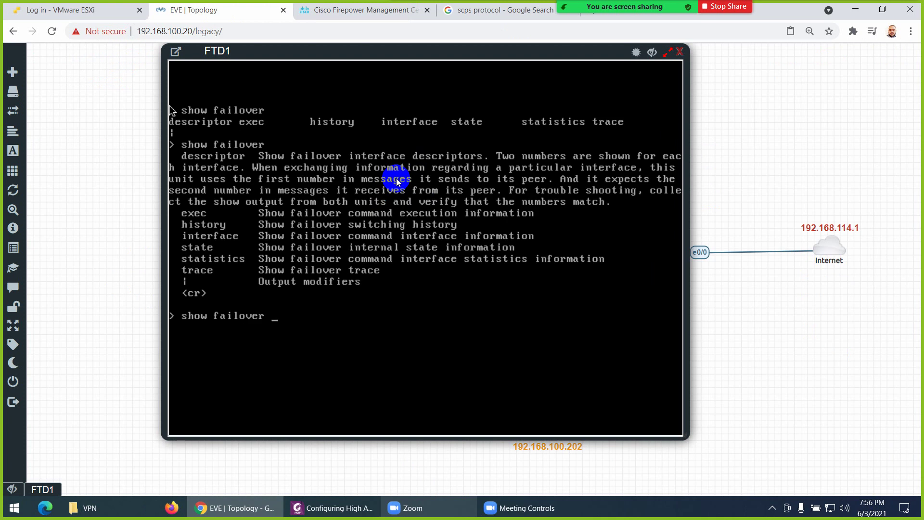
text(history)
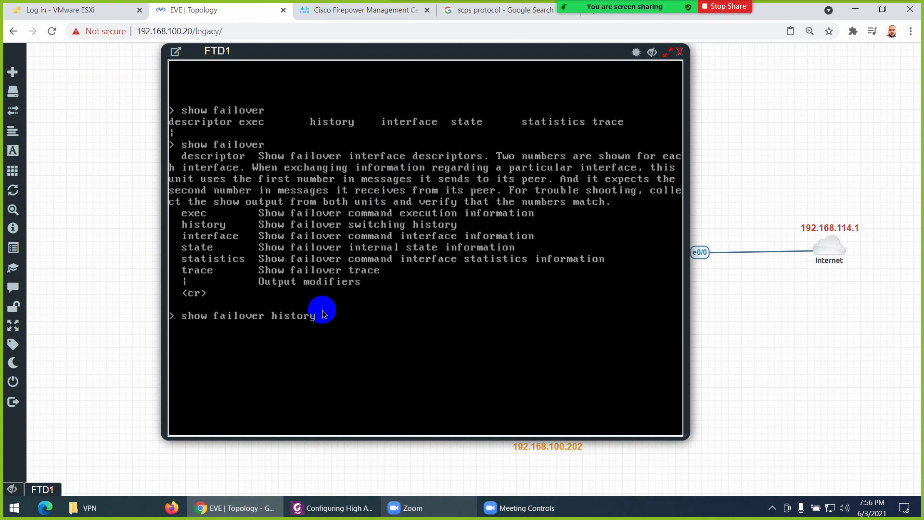
key(Return)
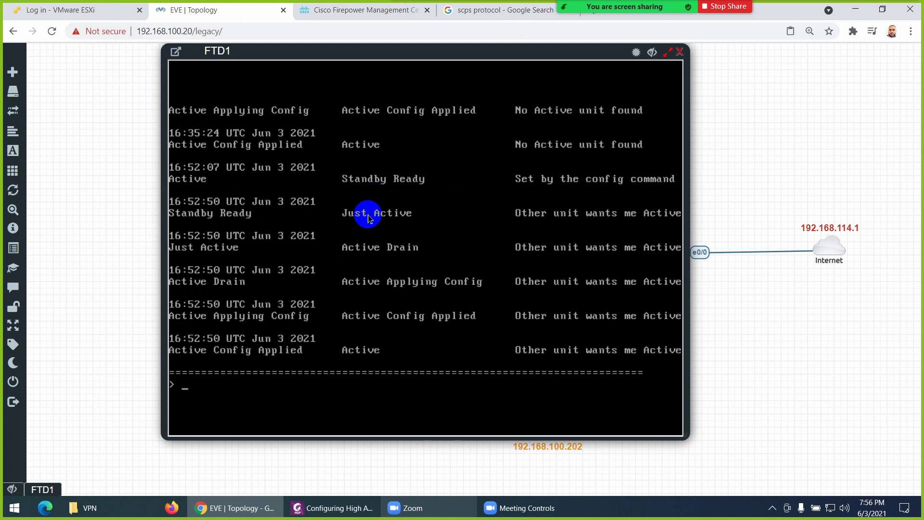
click(362, 18)
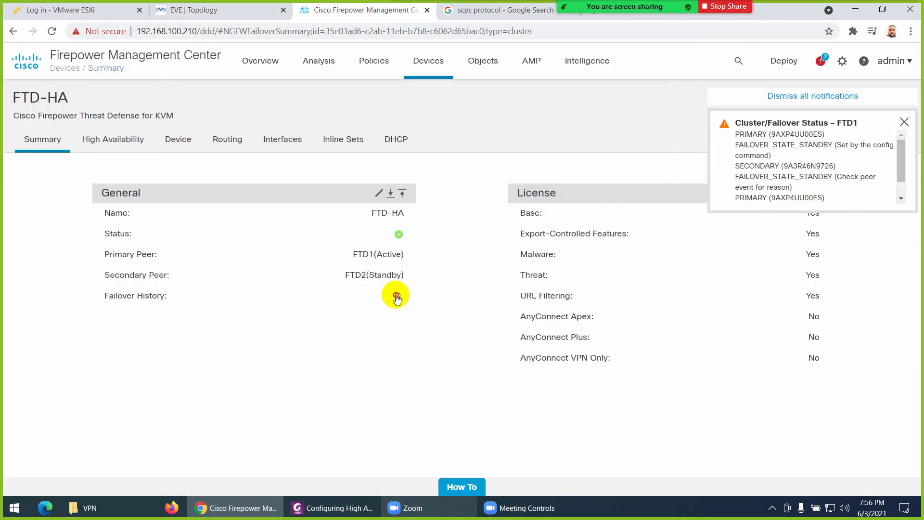
Close the failover history and notification, and open FTD-HA's High Availability settings
click(399, 295)
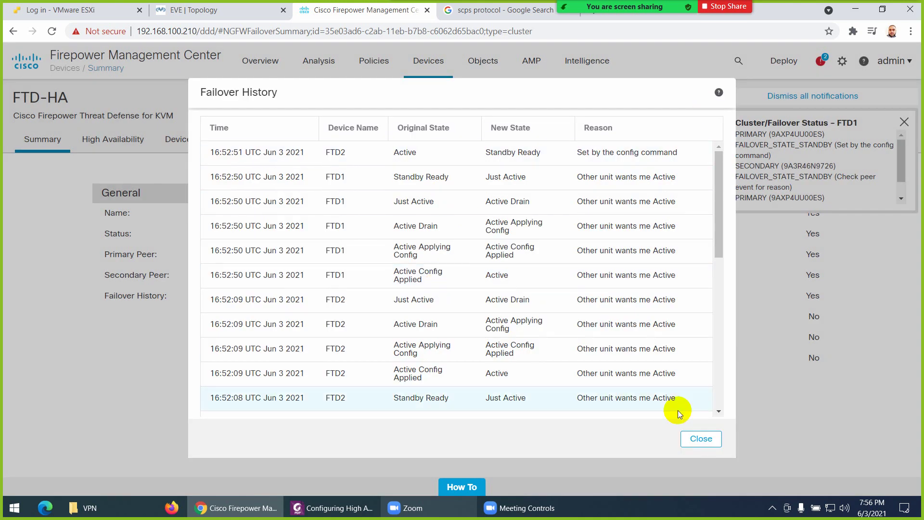
click(699, 438)
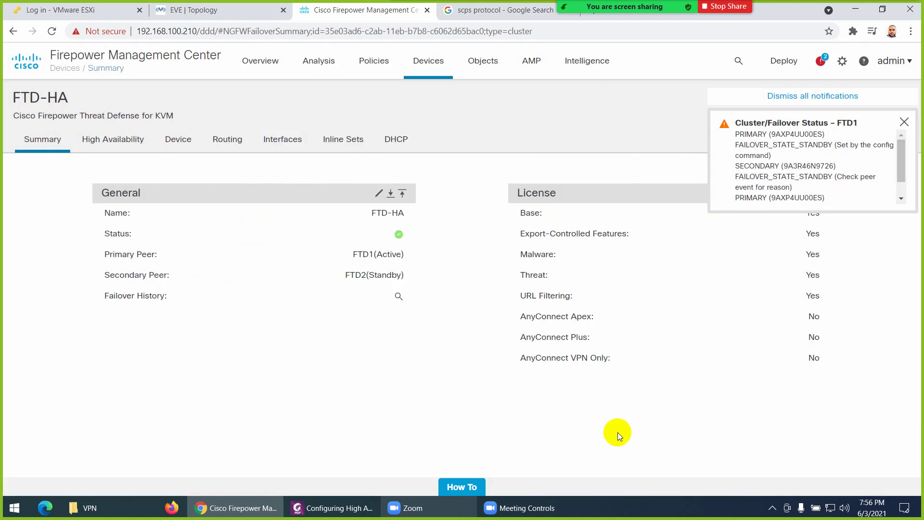
click(905, 121)
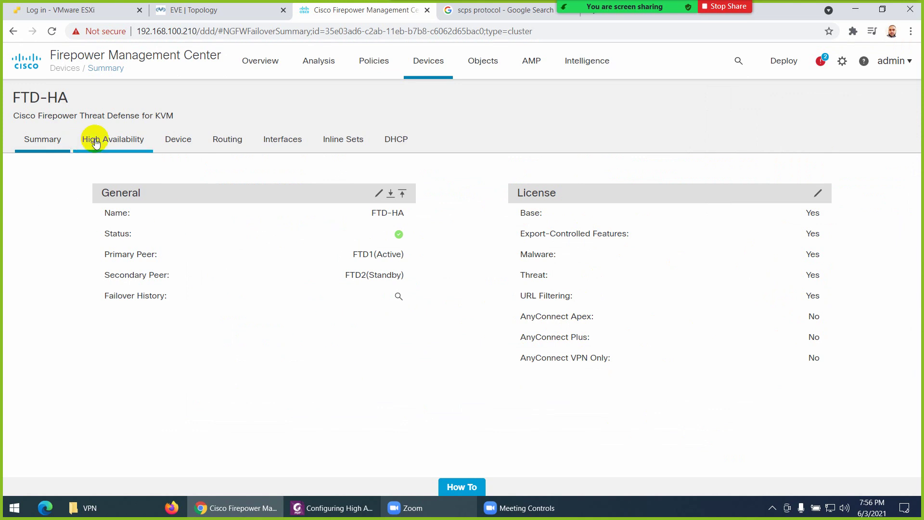
click(111, 140)
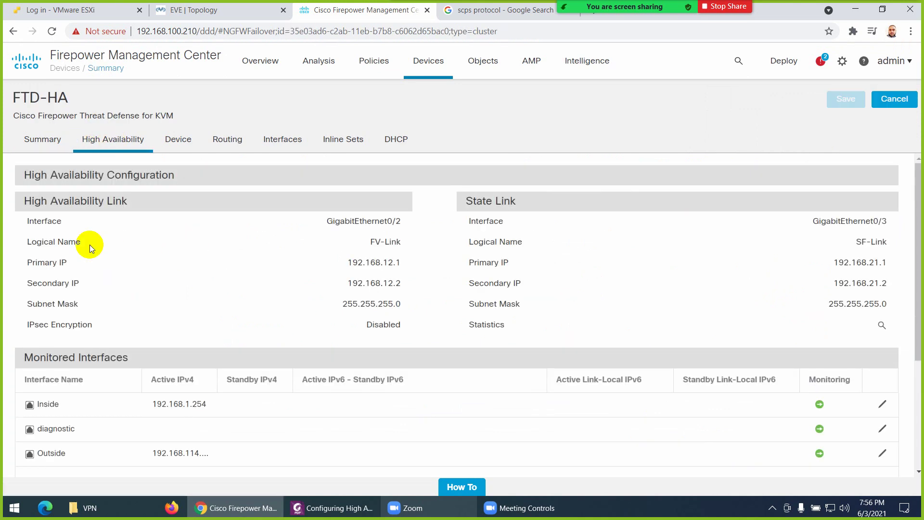
Review the failover link GigabitEthernet0/2 (FV-Link) and state link GigabitEthernet0/3 (SF-Link) details
drag(403, 222, 340, 221)
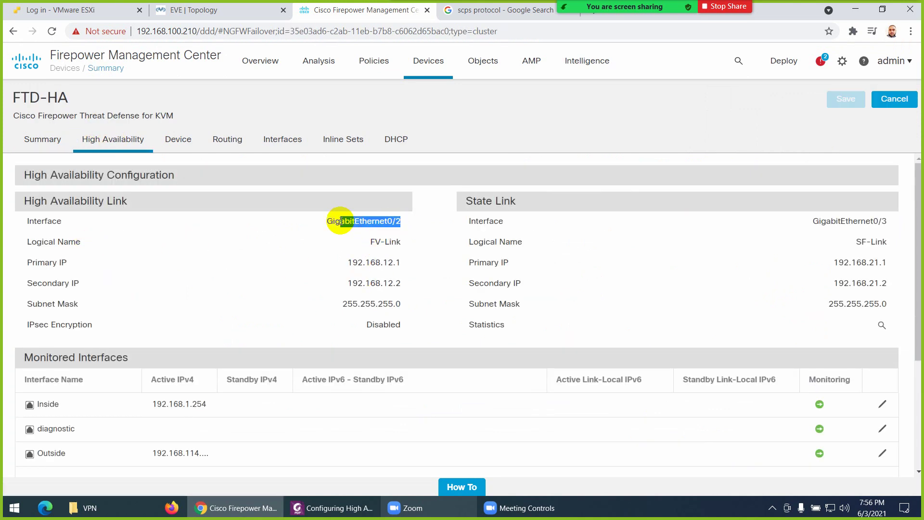
drag(127, 201, 27, 201)
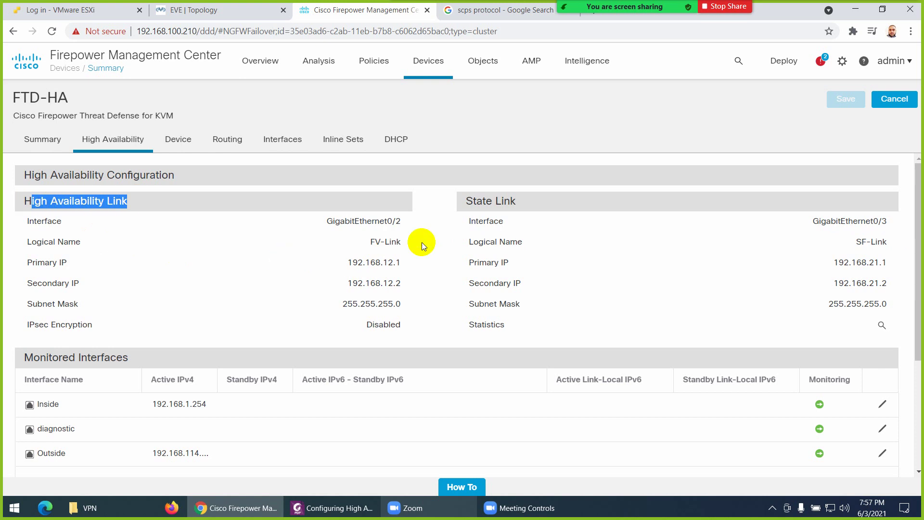
drag(888, 221, 840, 221)
click(254, 15)
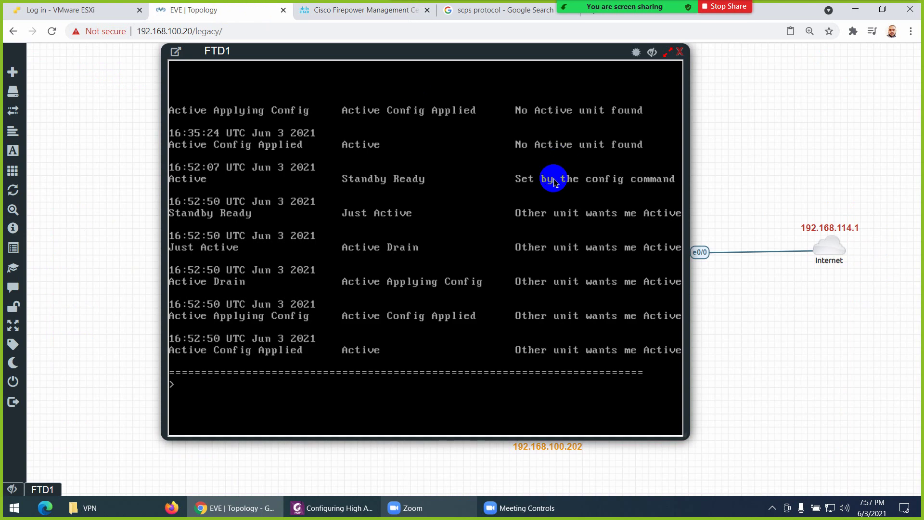
click(679, 54)
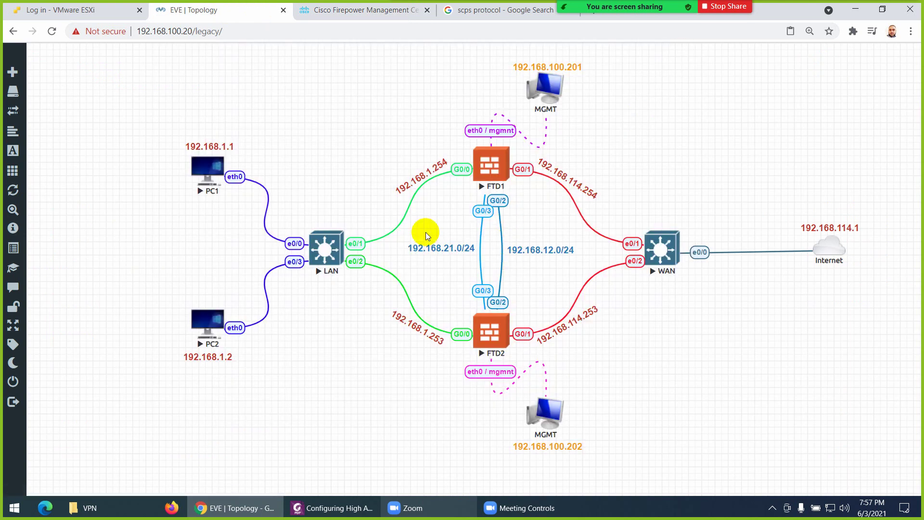
click(300, 11)
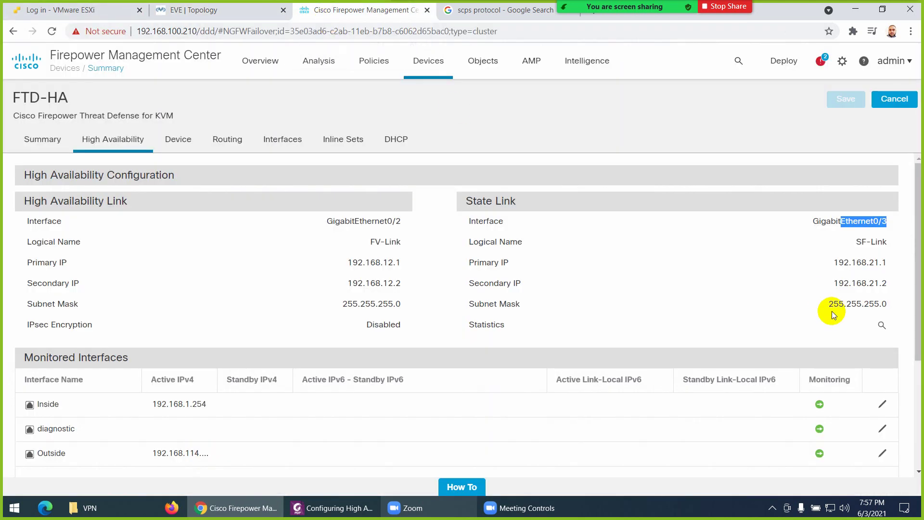
drag(877, 262, 868, 286)
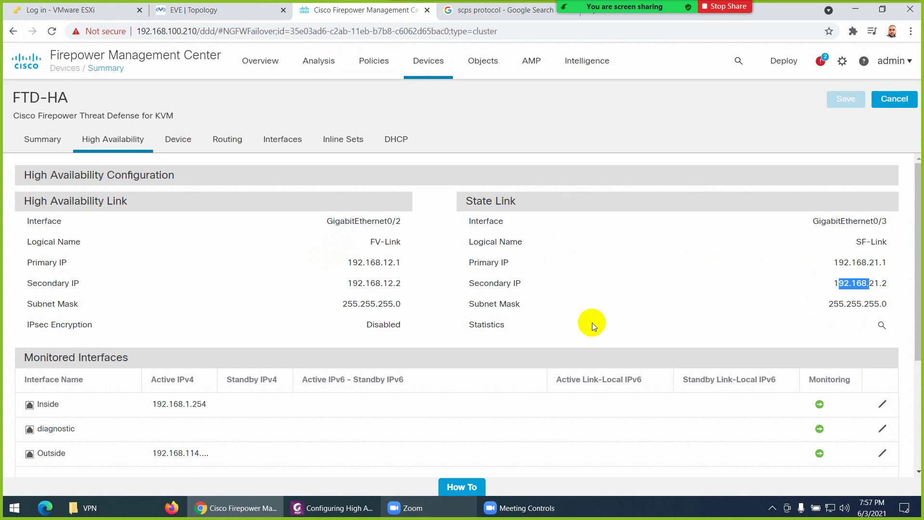
click(882, 327)
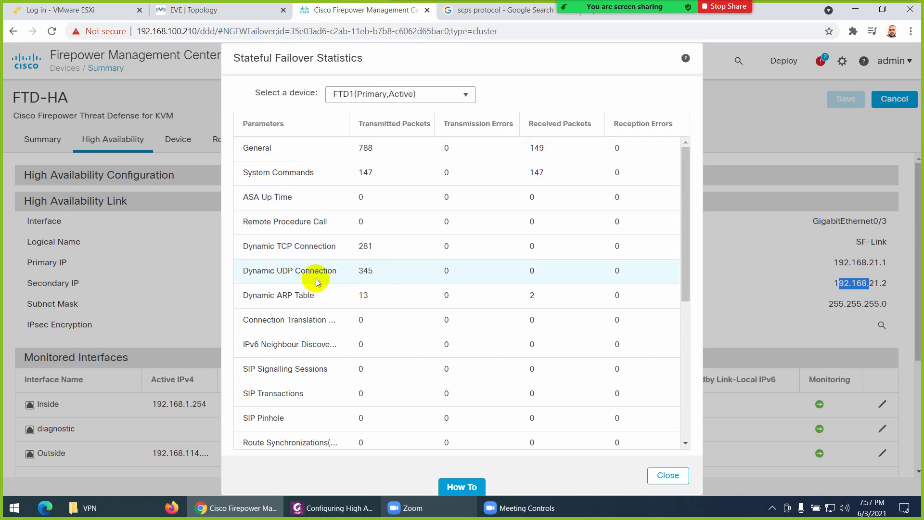
scroll(423, 403, down, 6)
scroll(421, 313, up, 6)
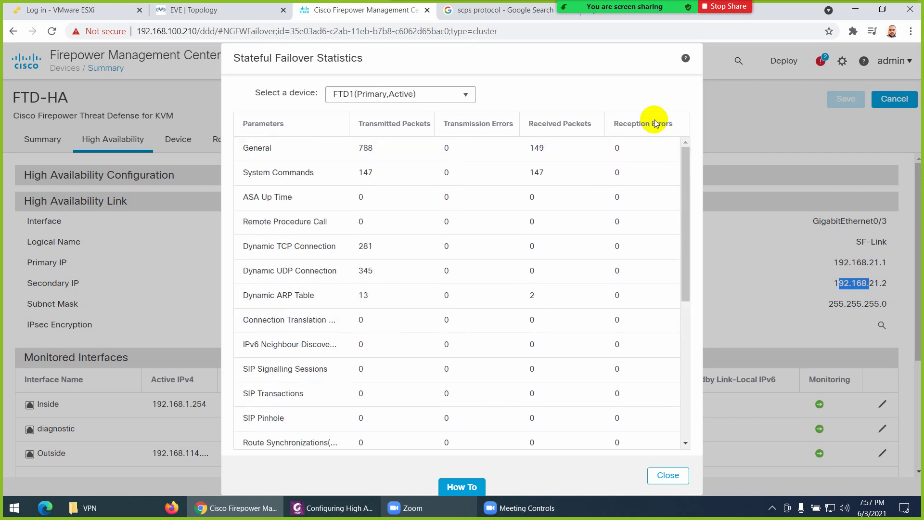
click(404, 93)
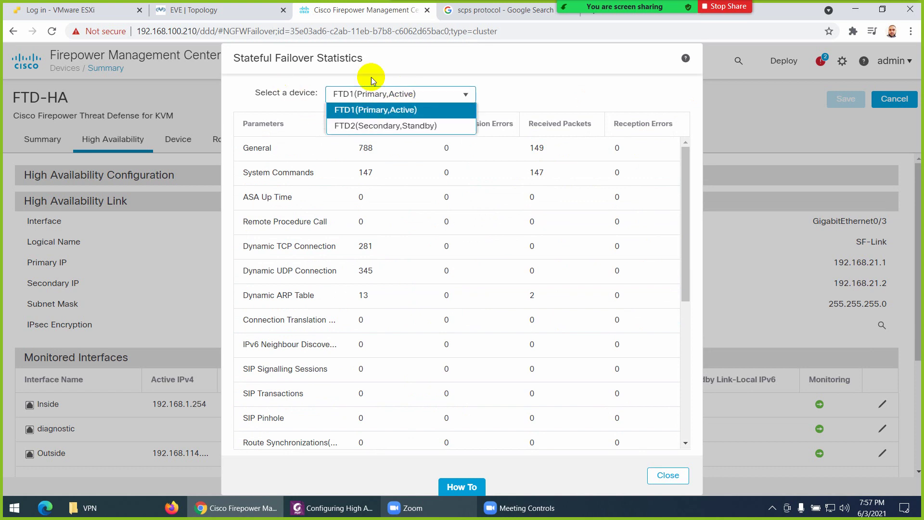
click(614, 66)
click(667, 474)
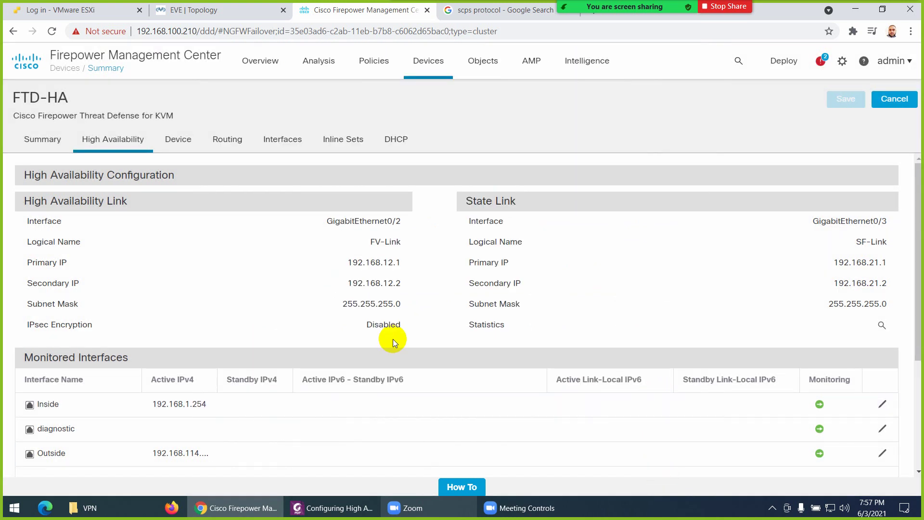
scroll(163, 281, down, 2)
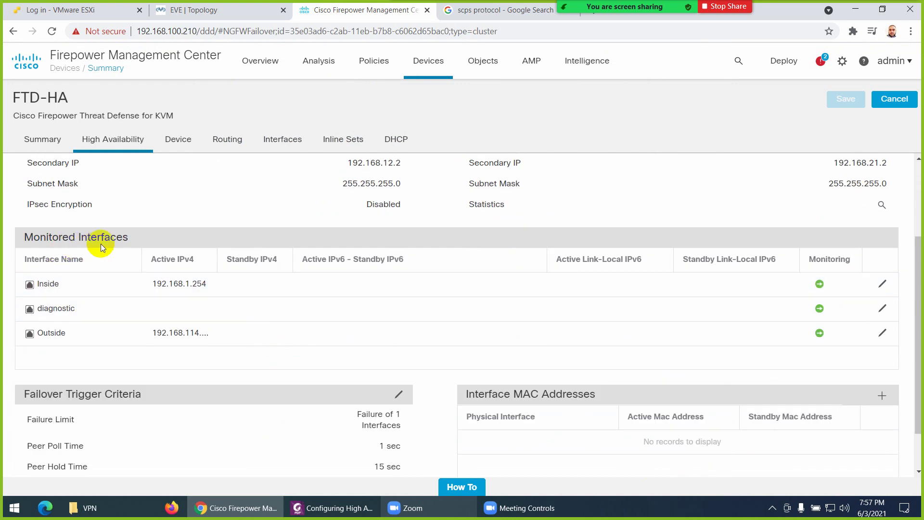
click(312, 506)
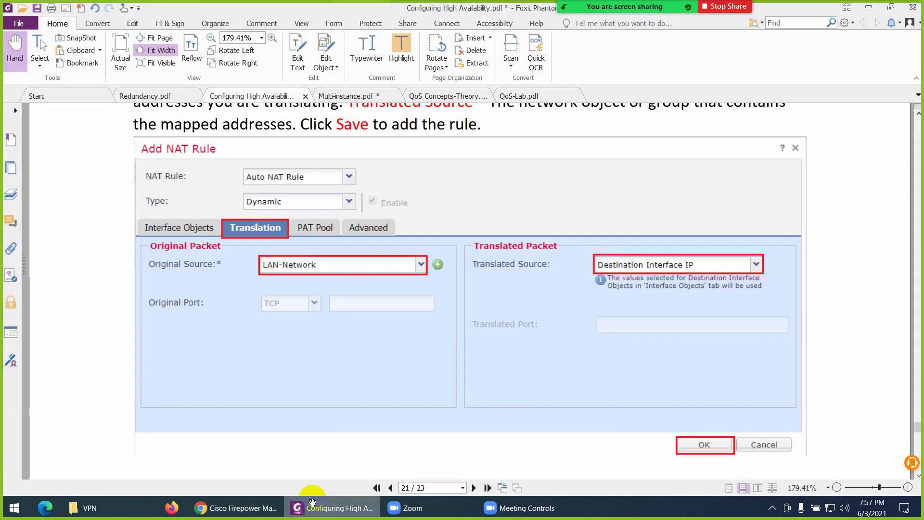
click(237, 508)
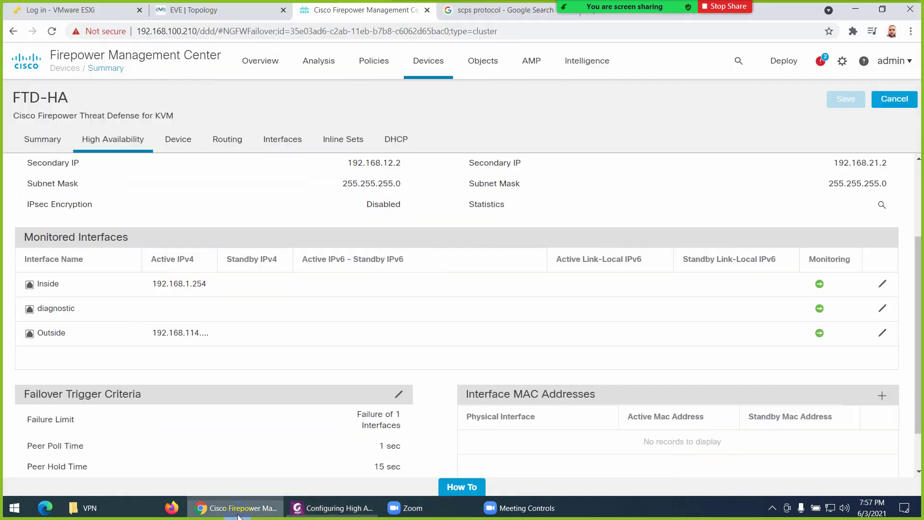
Give the Inside monitored interface the standby IP 192.168.1.253
click(229, 16)
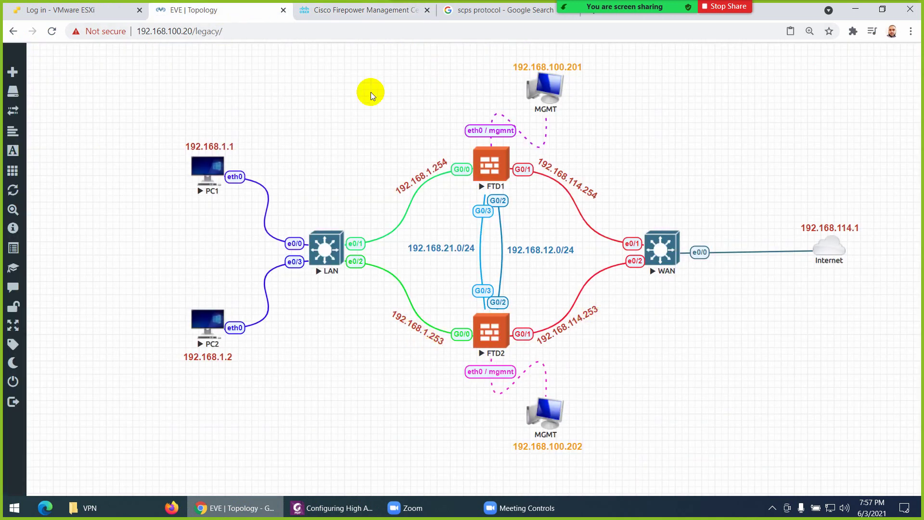
click(368, 10)
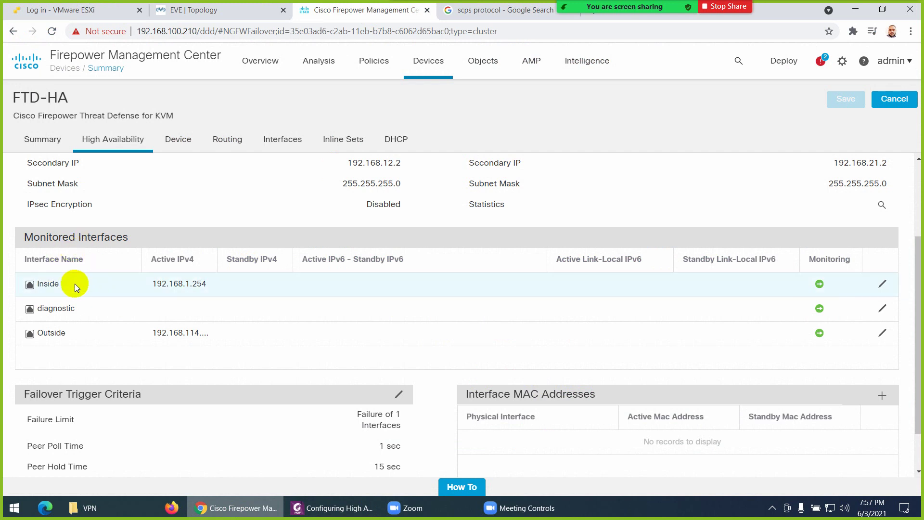
click(241, 10)
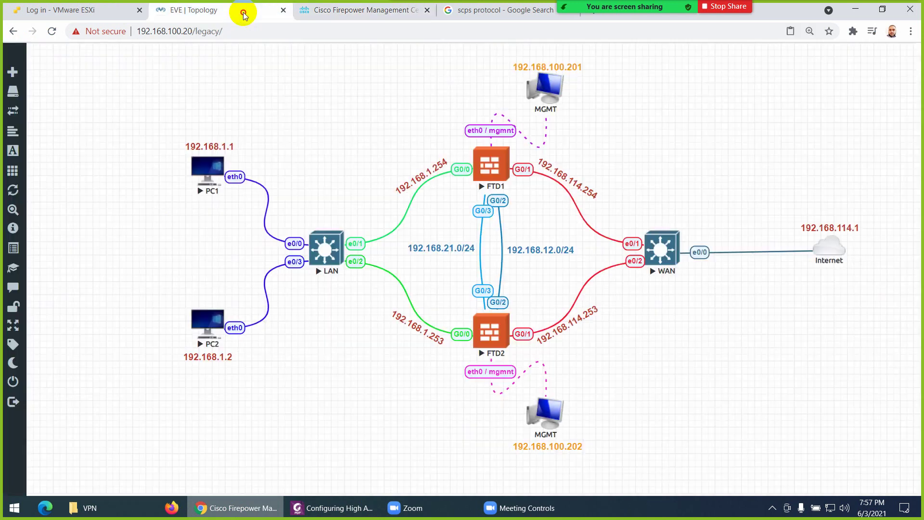
click(359, 11)
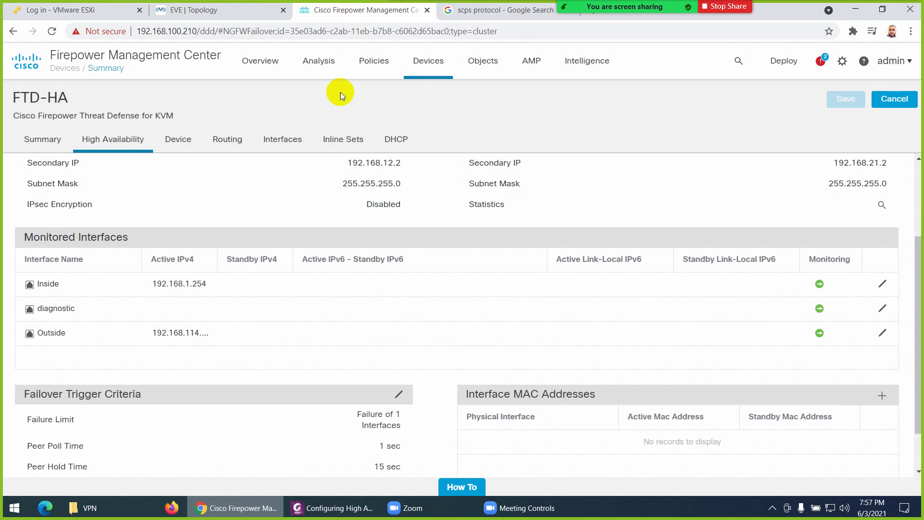
click(882, 284)
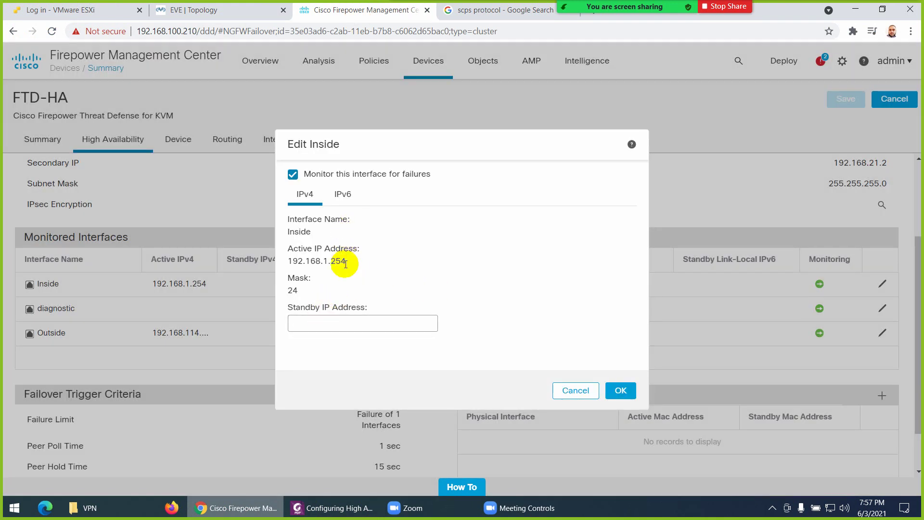
drag(350, 262, 283, 269)
key(ctrl+c)
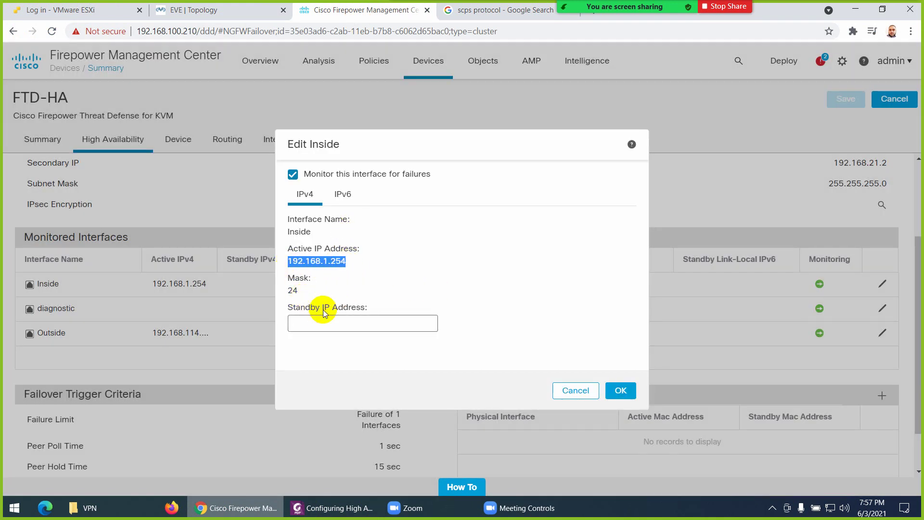
click(328, 327)
key(ctrl+v)
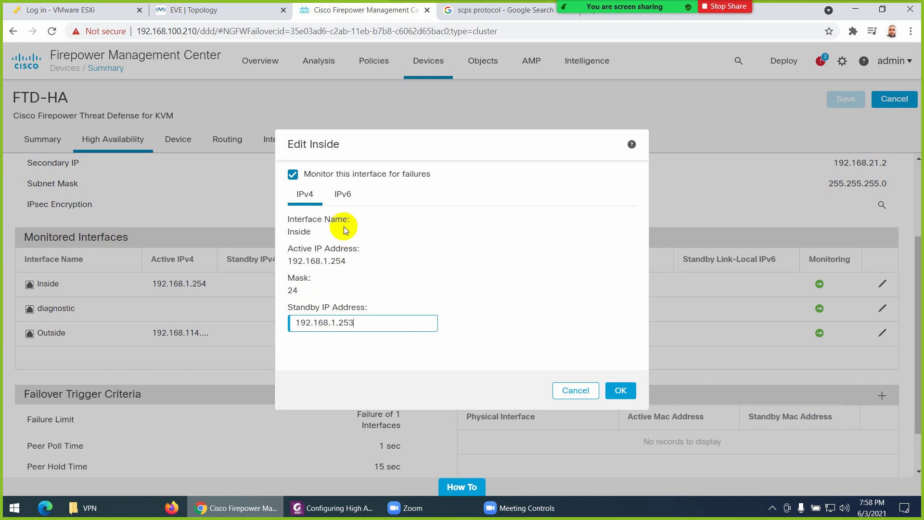
click(620, 389)
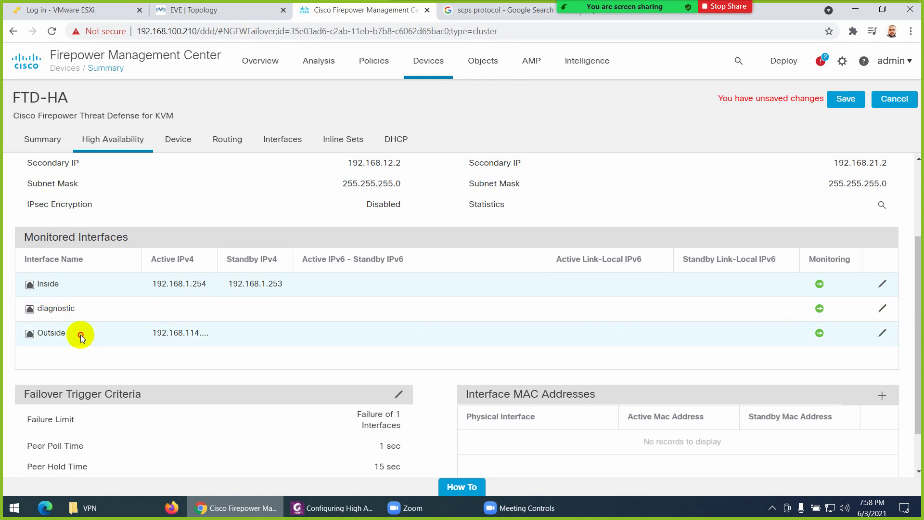
Give the Outside monitored interface the standby IP 192.168.114.253
click(192, 10)
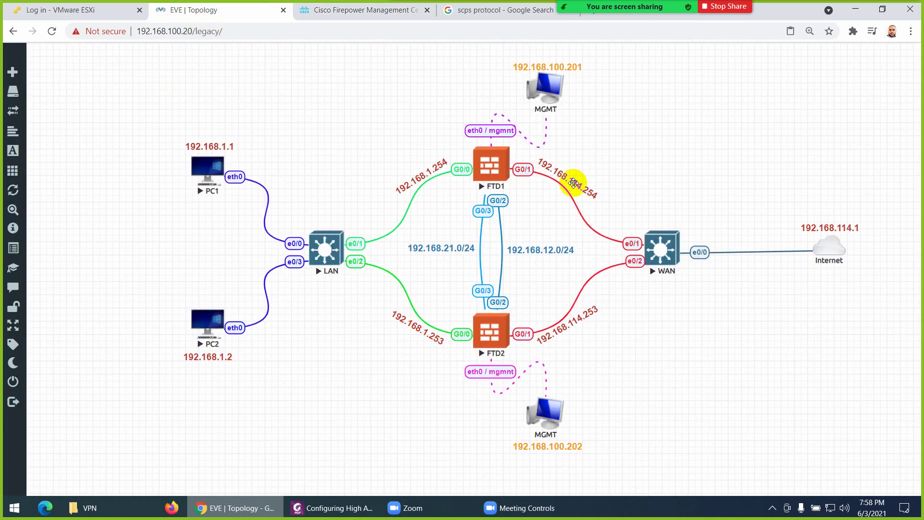
click(332, 10)
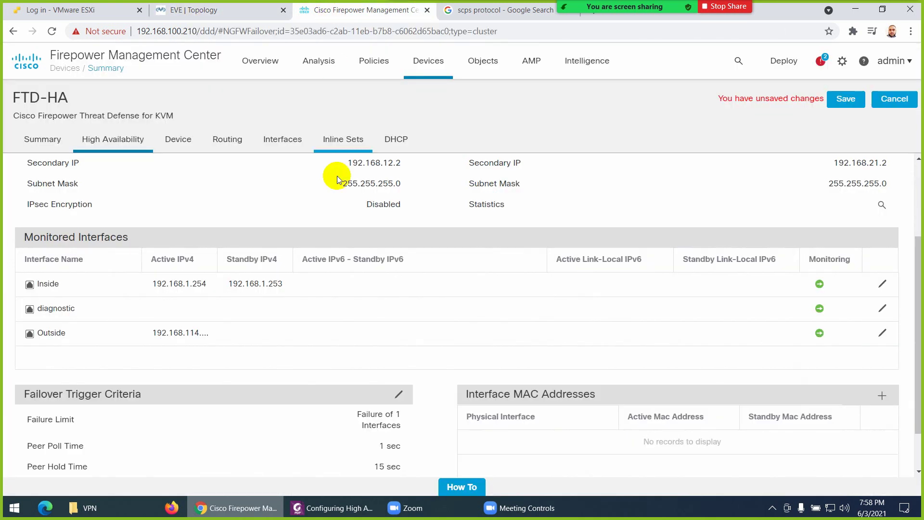
click(882, 332)
click(370, 322)
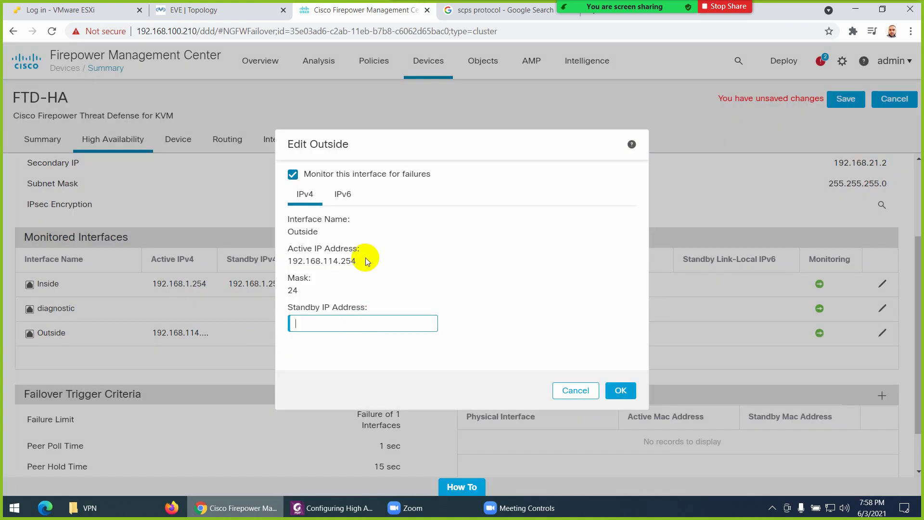
drag(357, 261, 292, 261)
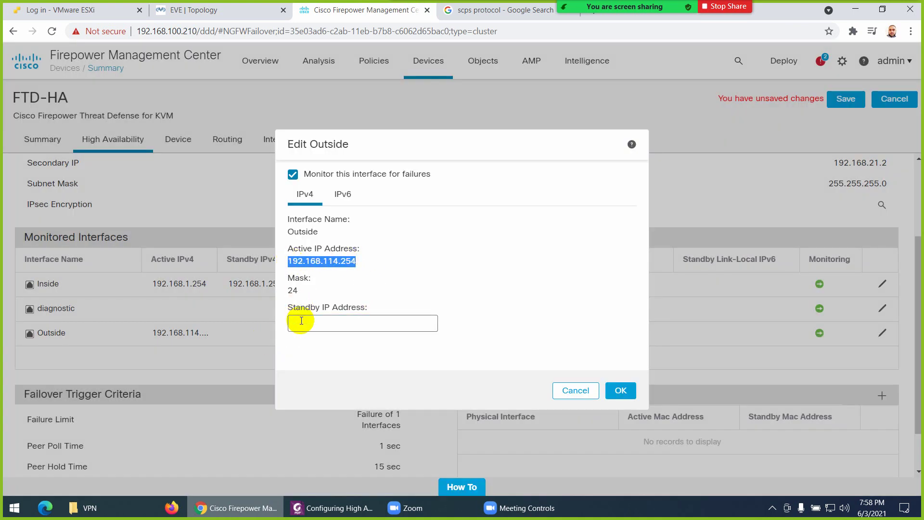
click(330, 320)
text(192.168.114.254)
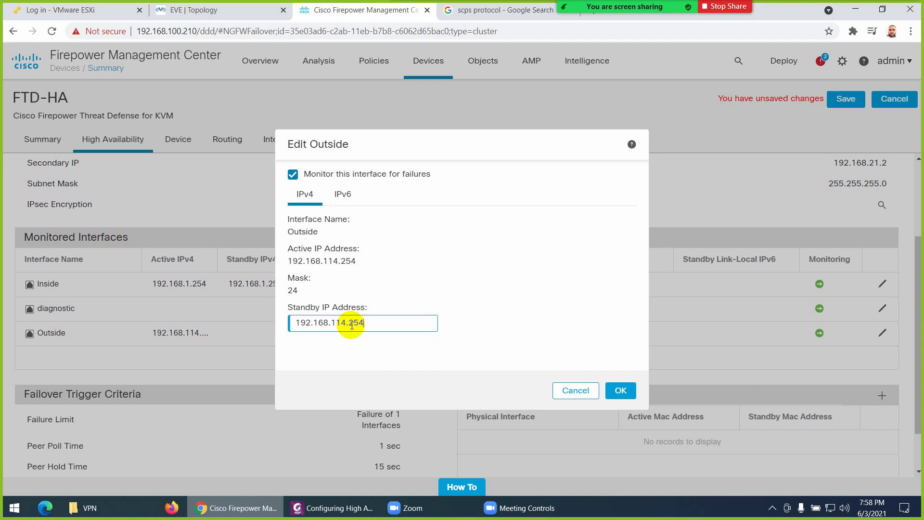
click(620, 389)
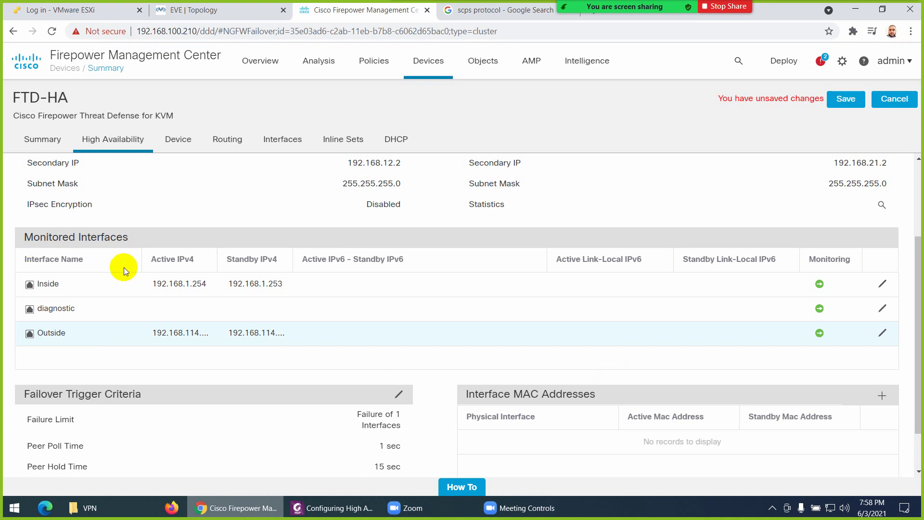
scroll(276, 292, down, 2)
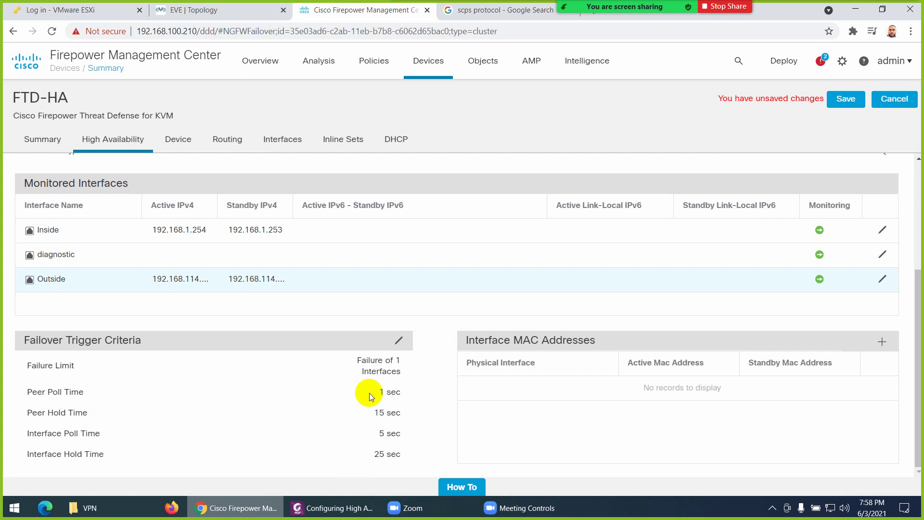
click(400, 342)
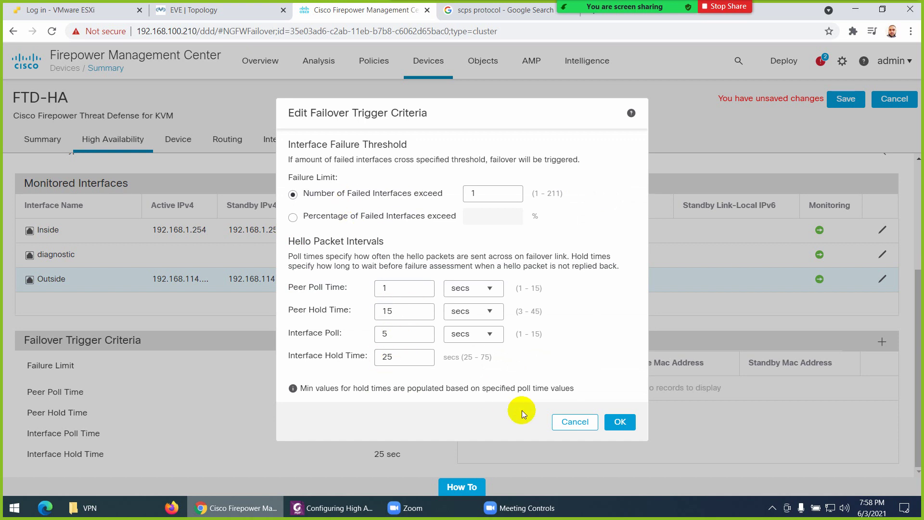
click(569, 426)
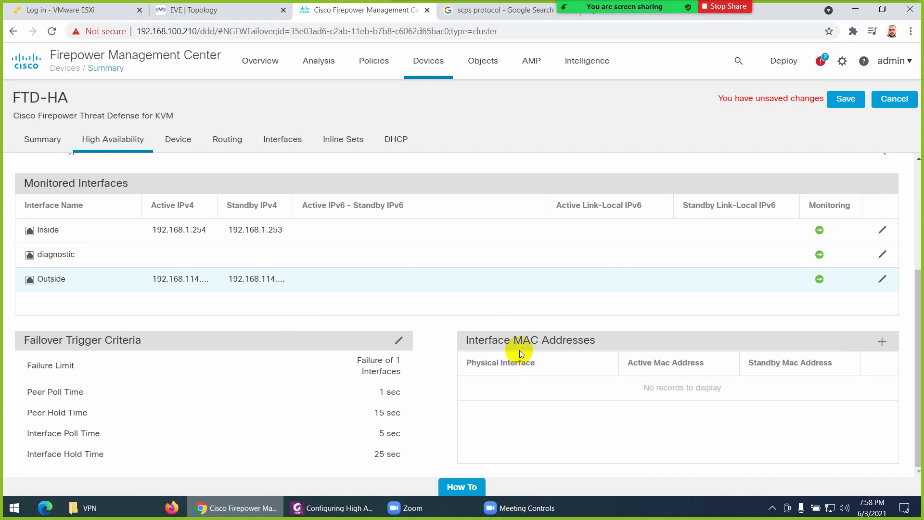
Add GigabitEthernet0/0 virtual MACs: active aaaa.aaaa.aa11, standby aaaa.aaaa.aa22
click(882, 341)
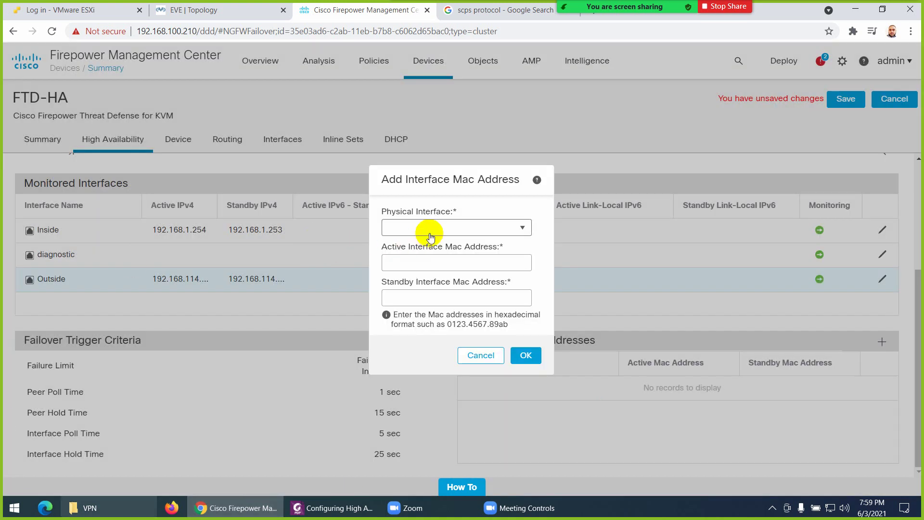
click(435, 230)
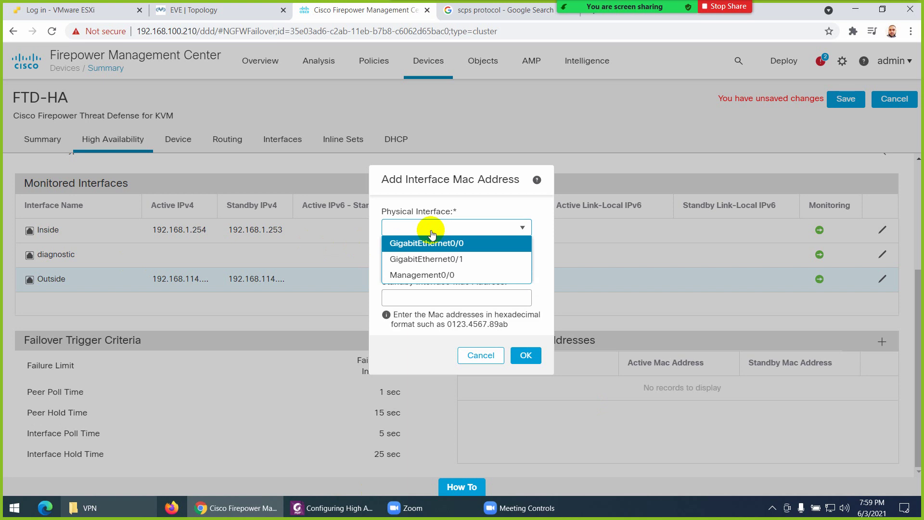
click(426, 243)
click(227, 10)
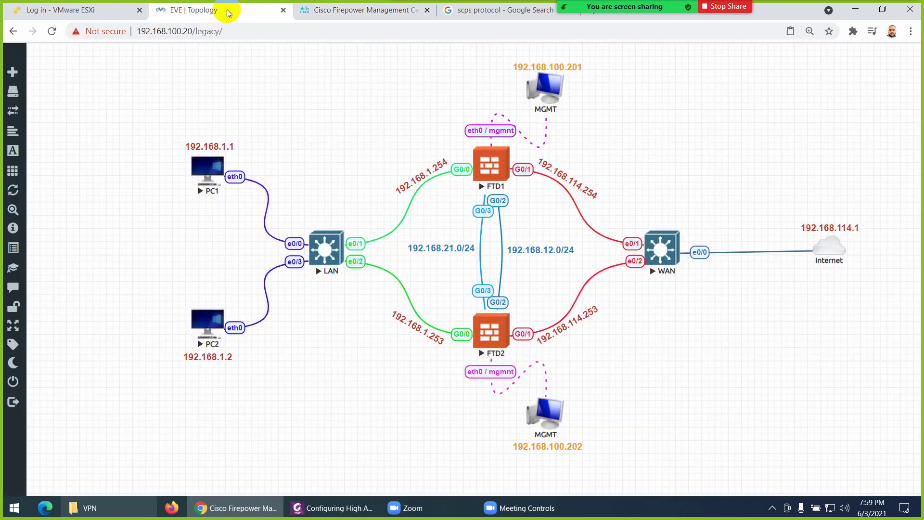
click(385, 10)
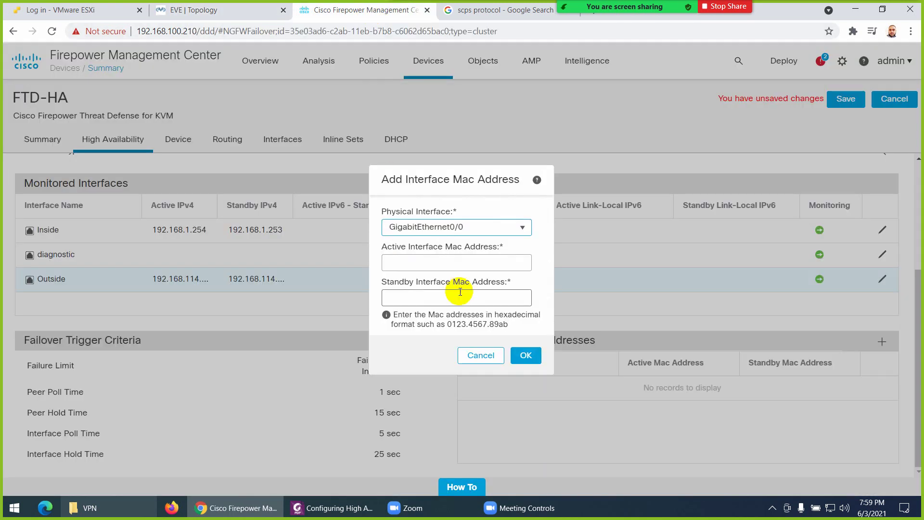
click(414, 260)
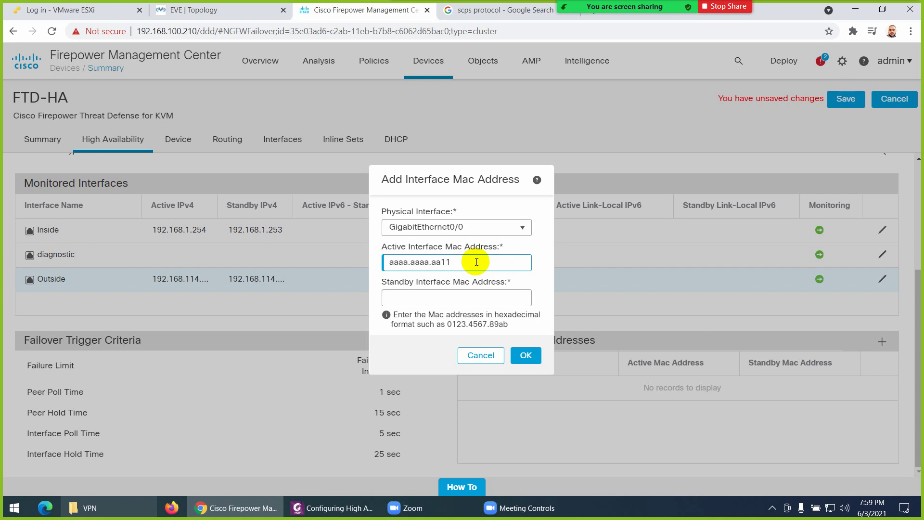
drag(477, 261, 380, 263)
key(ctrl+c)
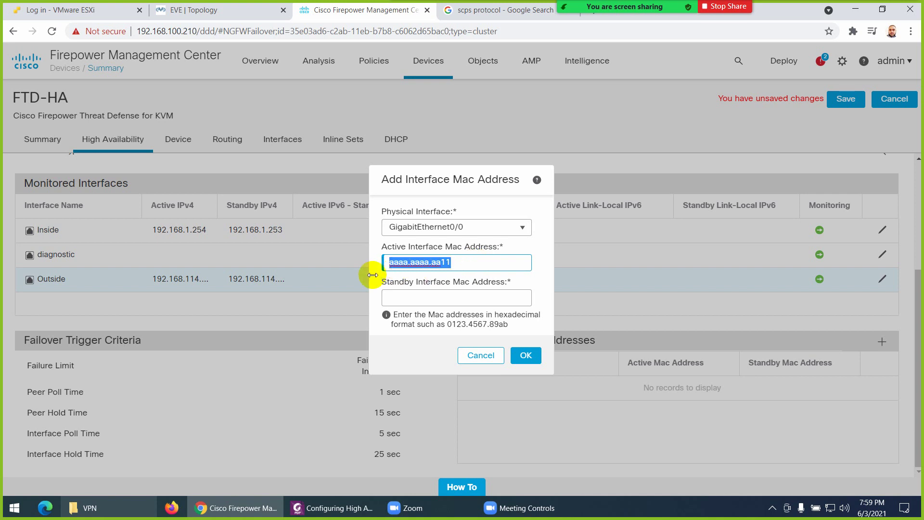
click(401, 297)
key(ctrl+v)
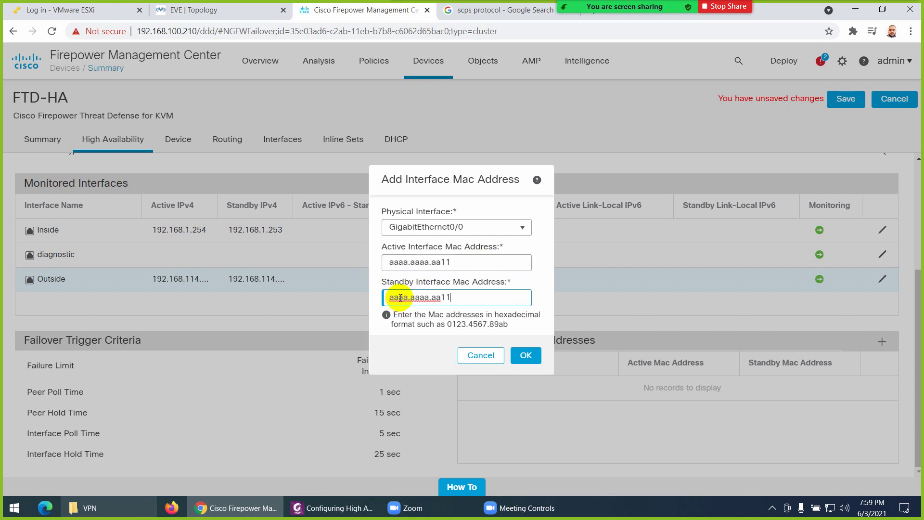
text(2)
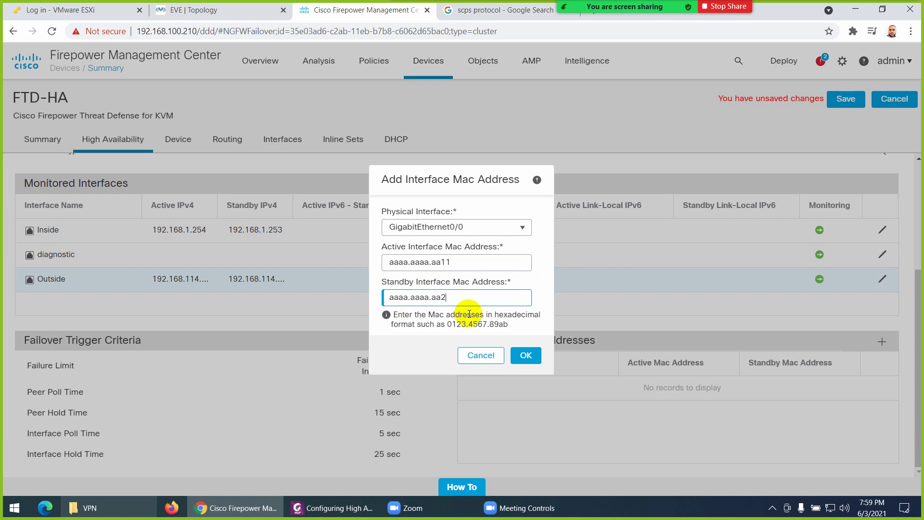
text(2)
click(526, 356)
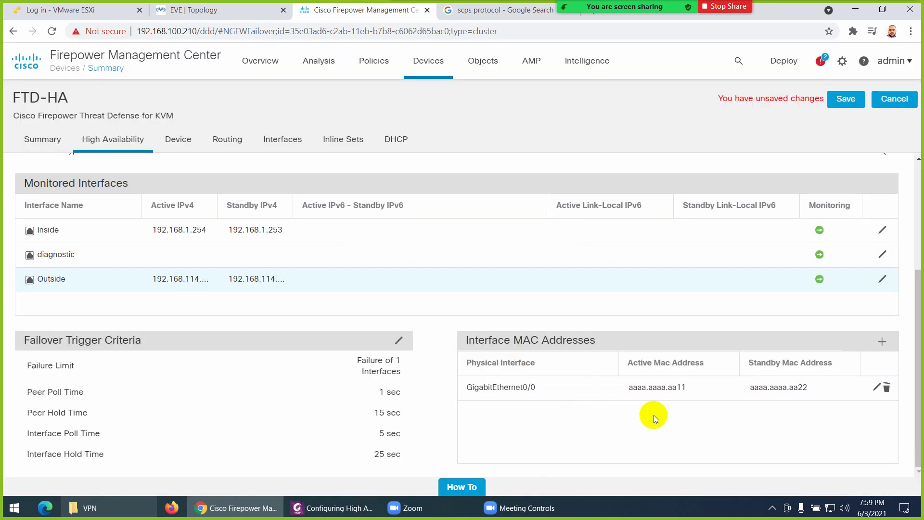
Try adding a GigabitEthernet0/1 virtual MAC pair with the standby copied from the active address
click(882, 343)
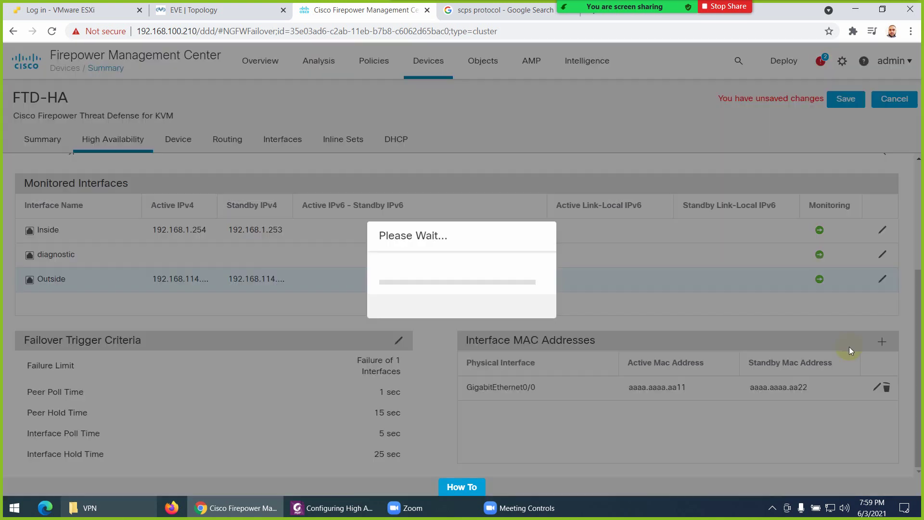
click(520, 225)
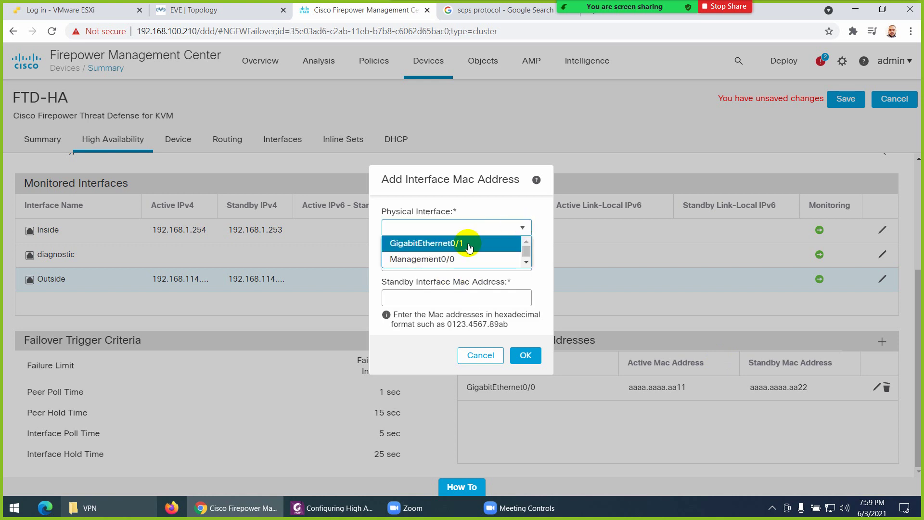
click(462, 241)
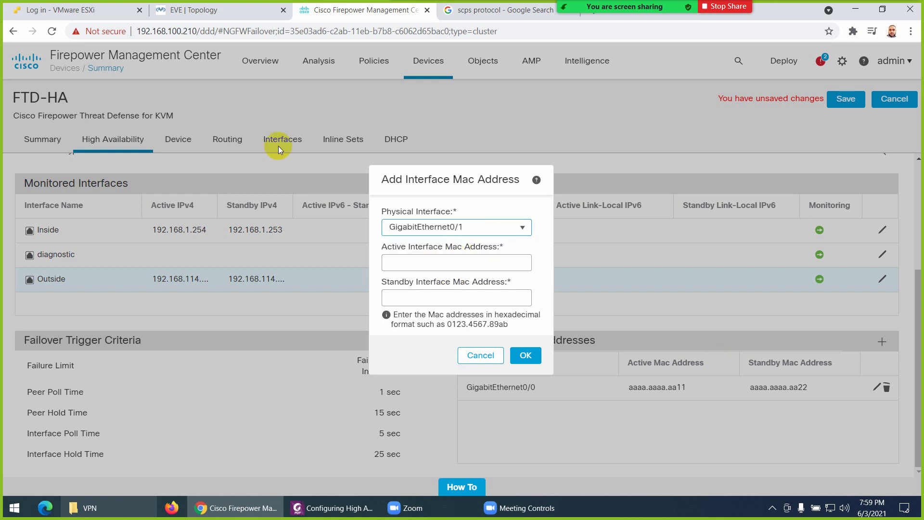
click(198, 10)
click(327, 10)
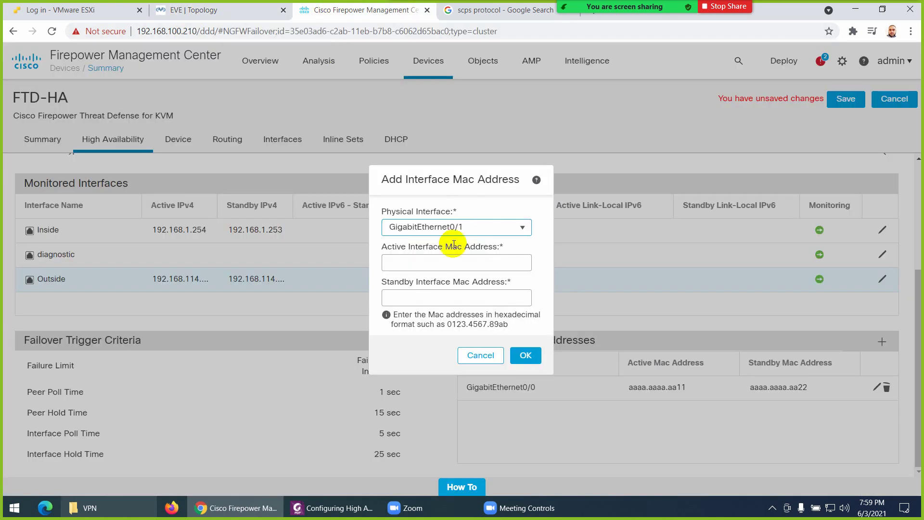
click(419, 261)
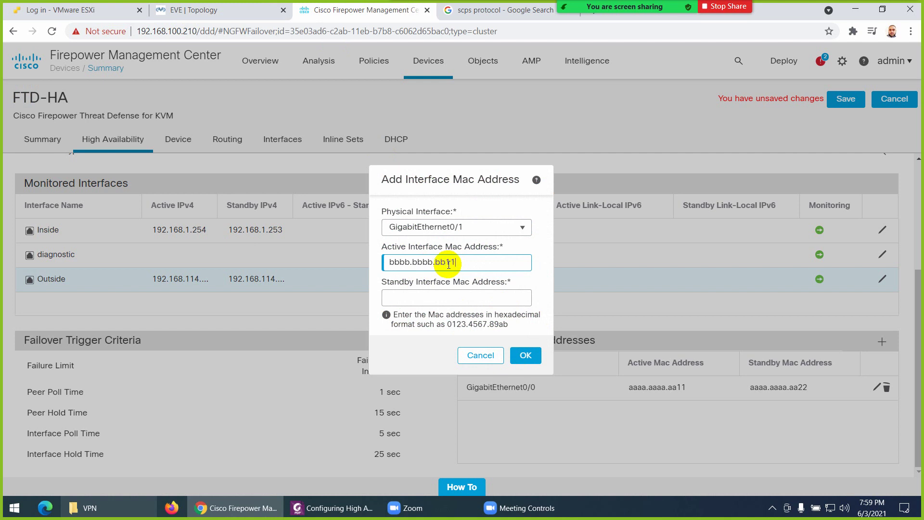
drag(448, 264, 346, 267)
key(ctrl+c)
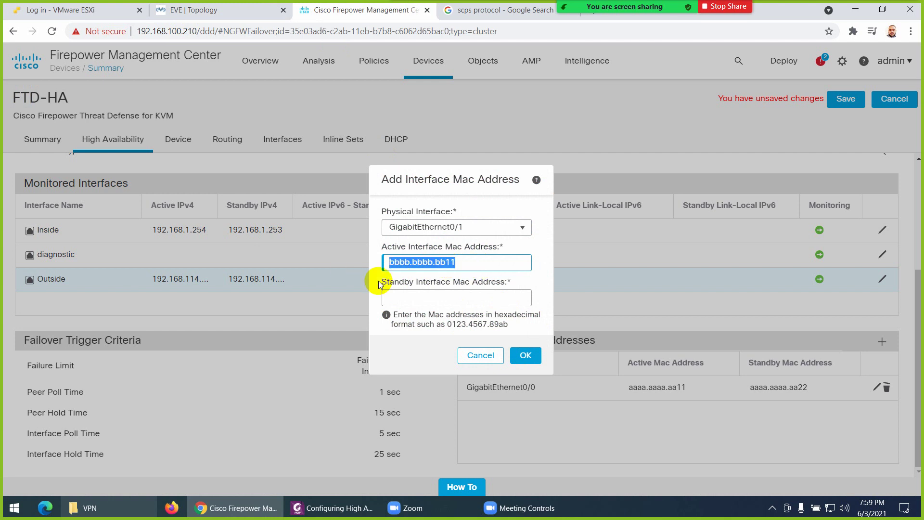
click(402, 296)
key(ctrl+v)
key(BackSpace)
key(BackSpace)
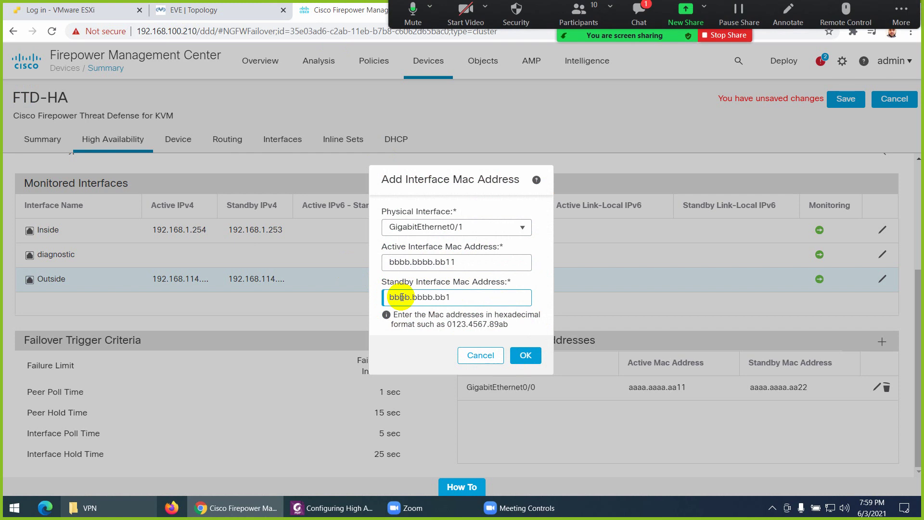
click(526, 355)
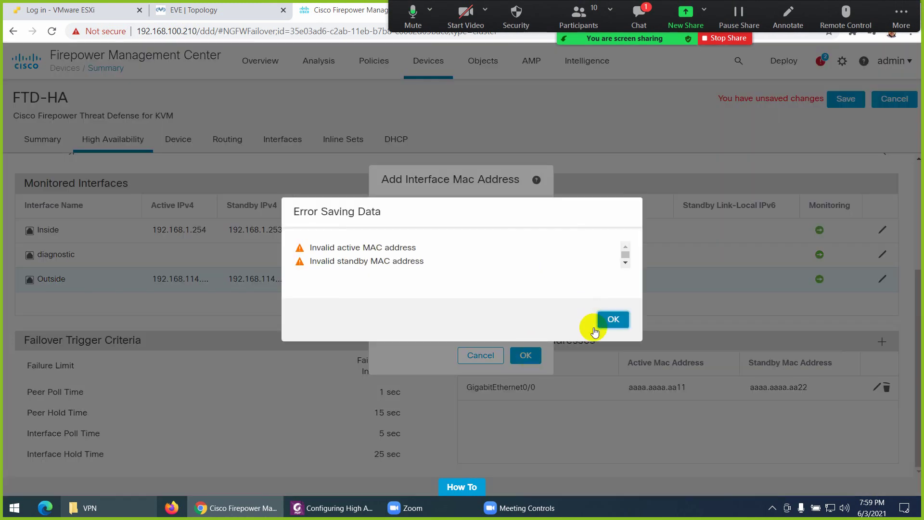
Dismiss the invalid MAC address error and cancel the GigabitEthernet0/1 entry
click(611, 320)
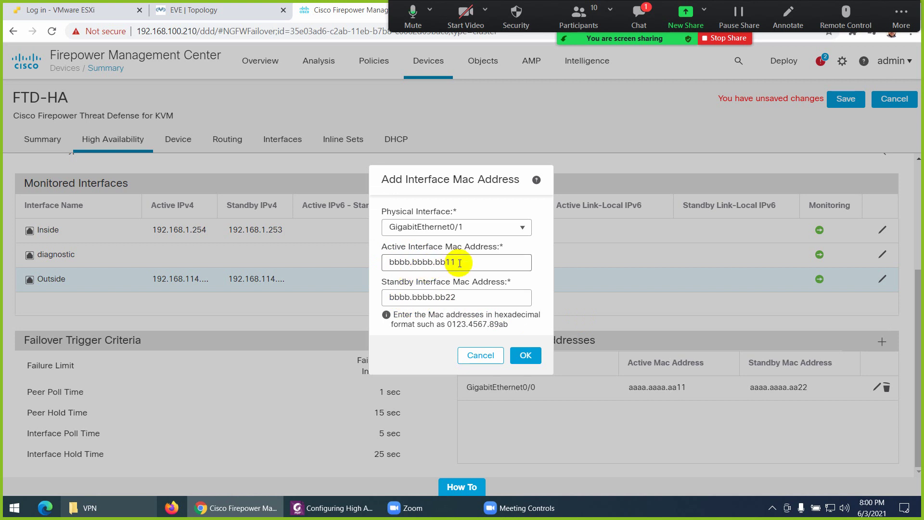
drag(460, 262, 361, 260)
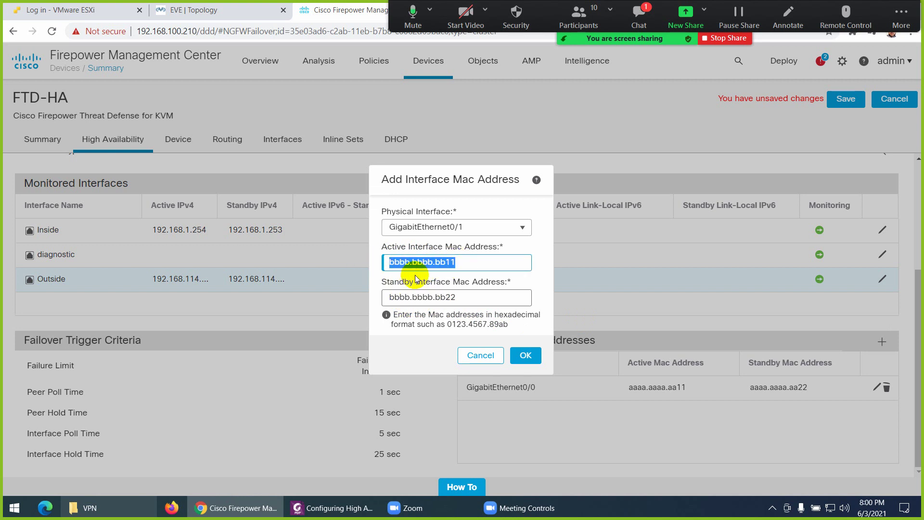
click(476, 354)
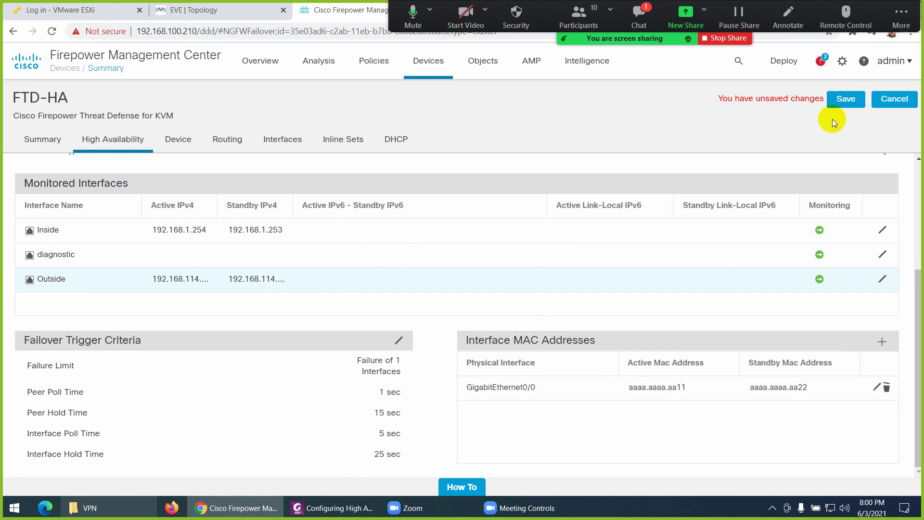
Save the FTD-HA high availability changes and check the Zoom meeting chat before closing it
click(846, 99)
click(639, 17)
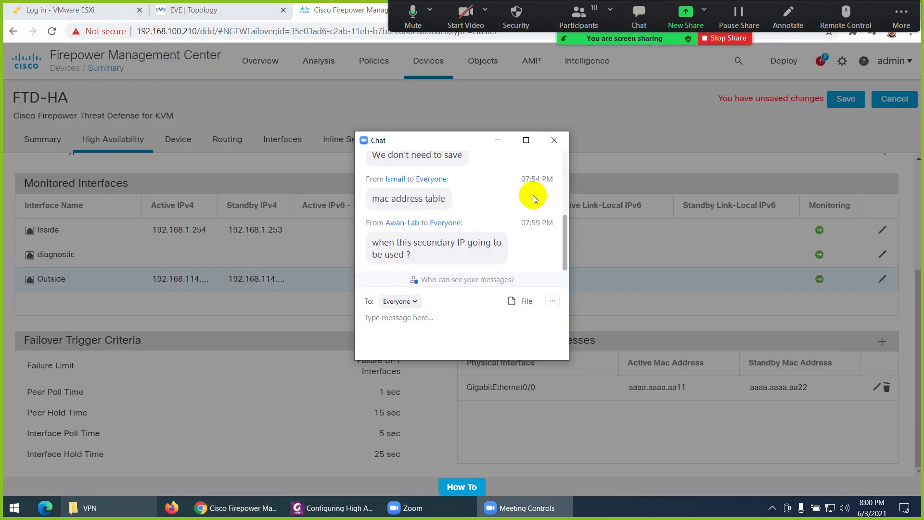
click(552, 142)
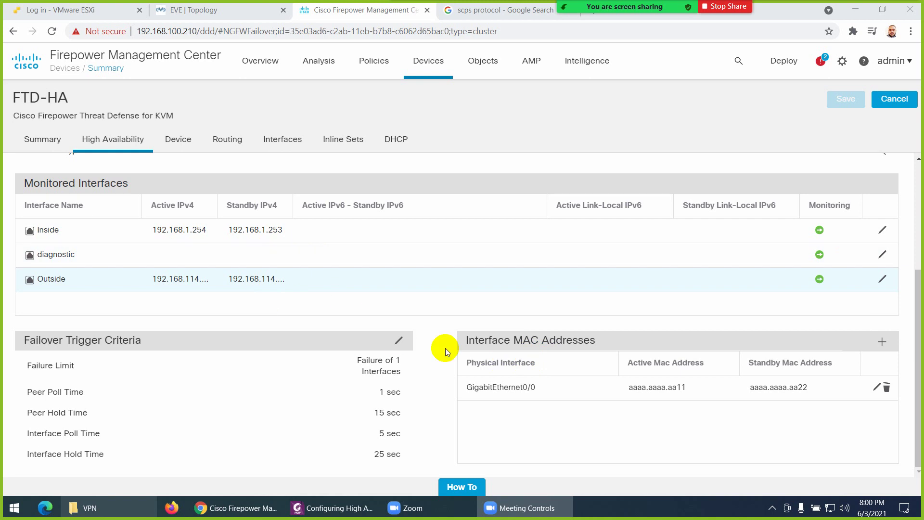
scroll(498, 388, up, 4)
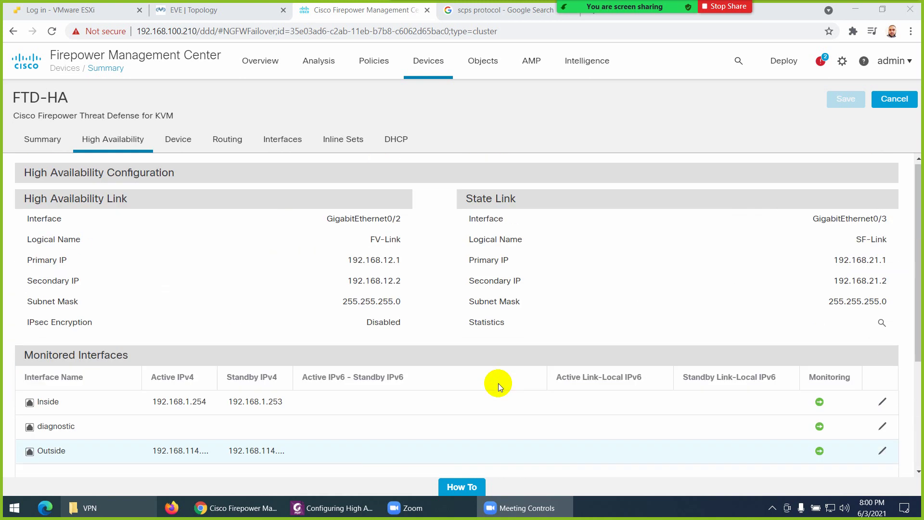
scroll(241, 269, down, 3)
Open FTD-HA's Device tab showing FTD1 routed mode, version 6.7.0, ACP-Policy and NAT-Policy
click(178, 144)
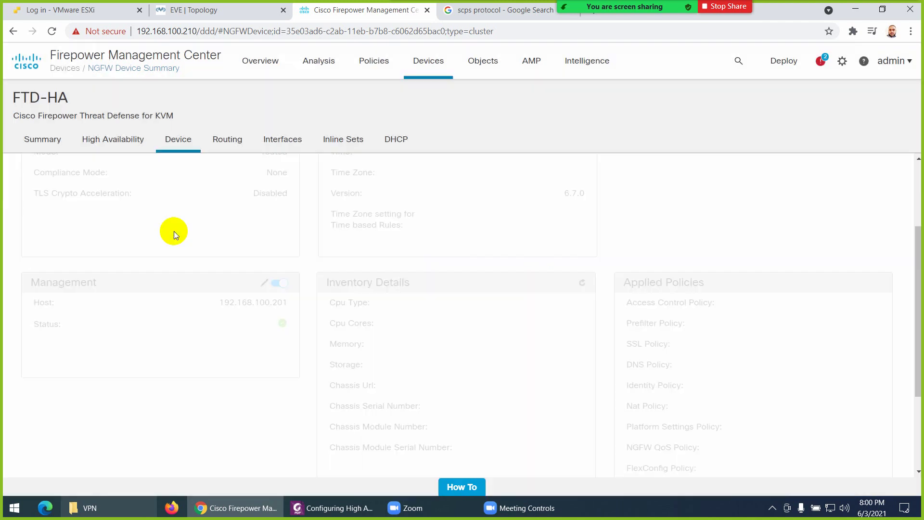
scroll(215, 265, up, 3)
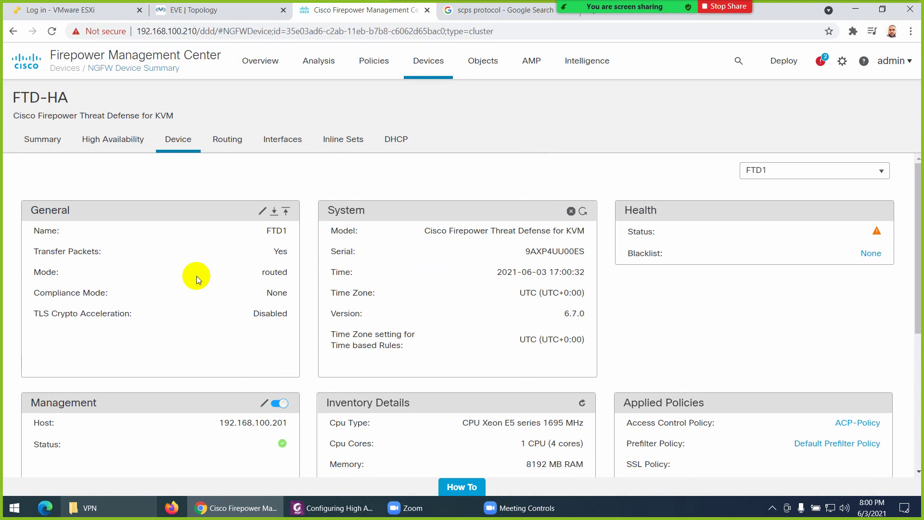
scroll(196, 276, down, 5)
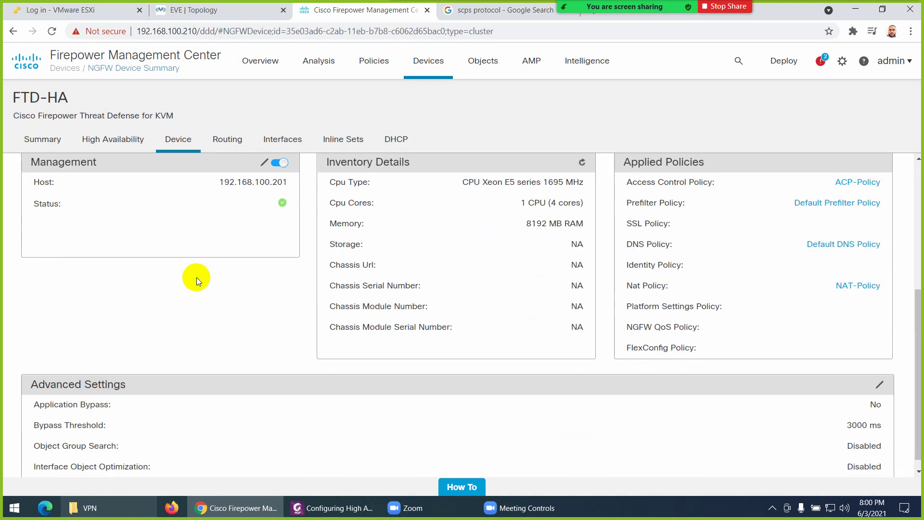
scroll(196, 278, up, 5)
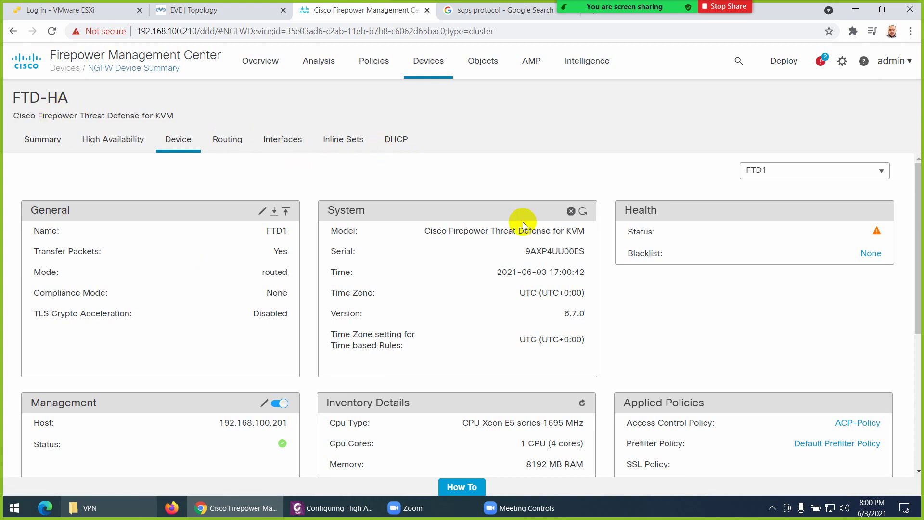
Deploy the pending changes to FTD-HA from the Deployment page and confirm
mouse_move(784, 57)
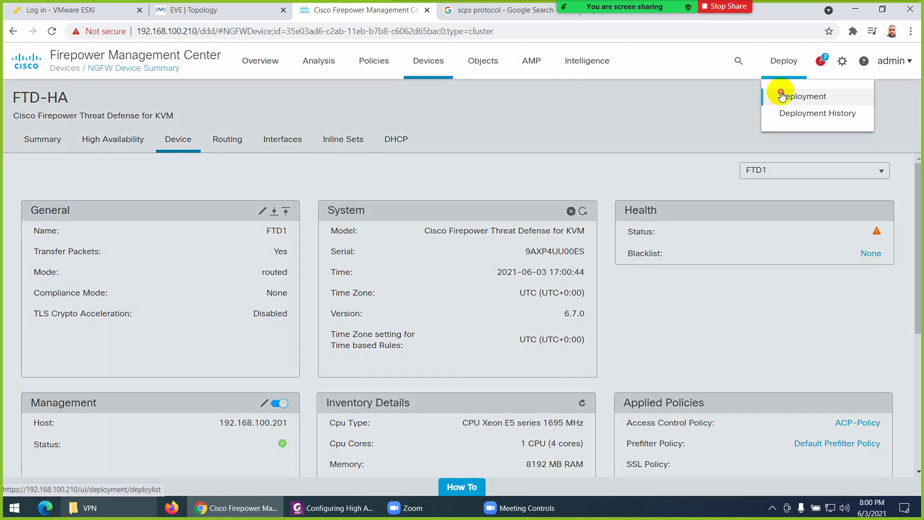
click(777, 92)
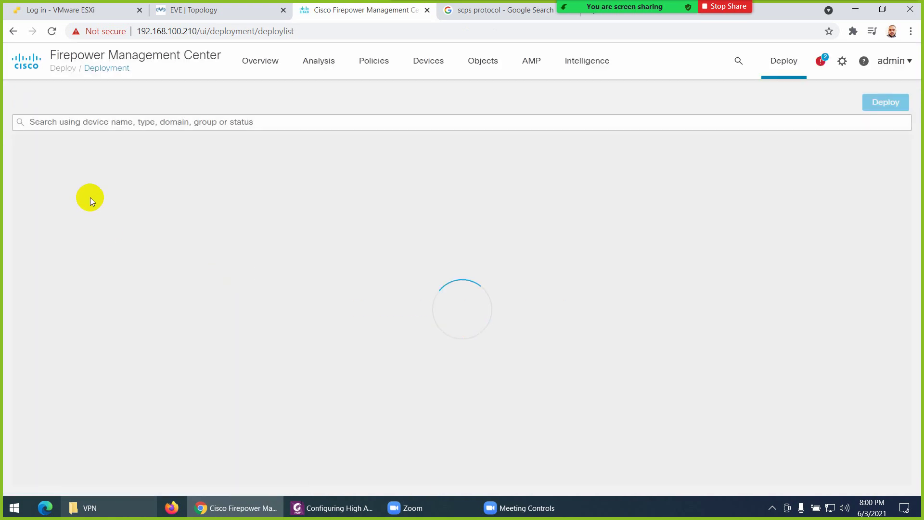
click(44, 143)
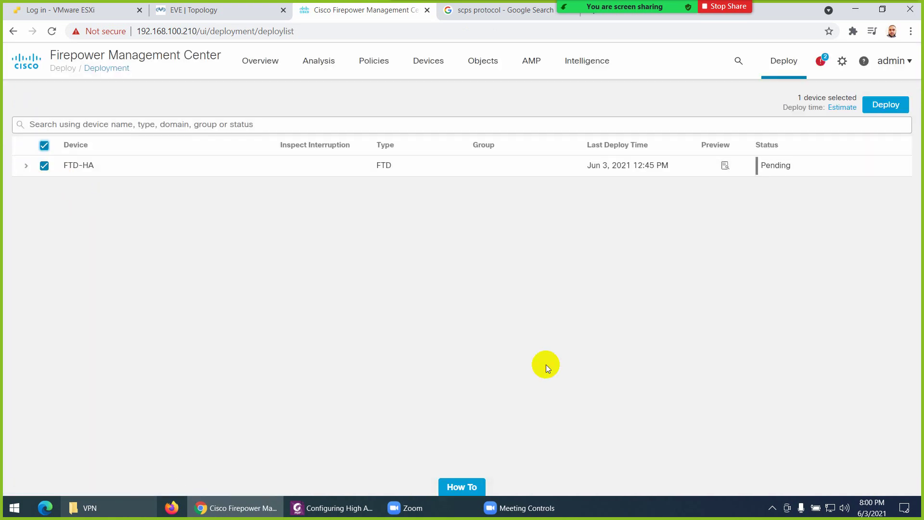
click(885, 105)
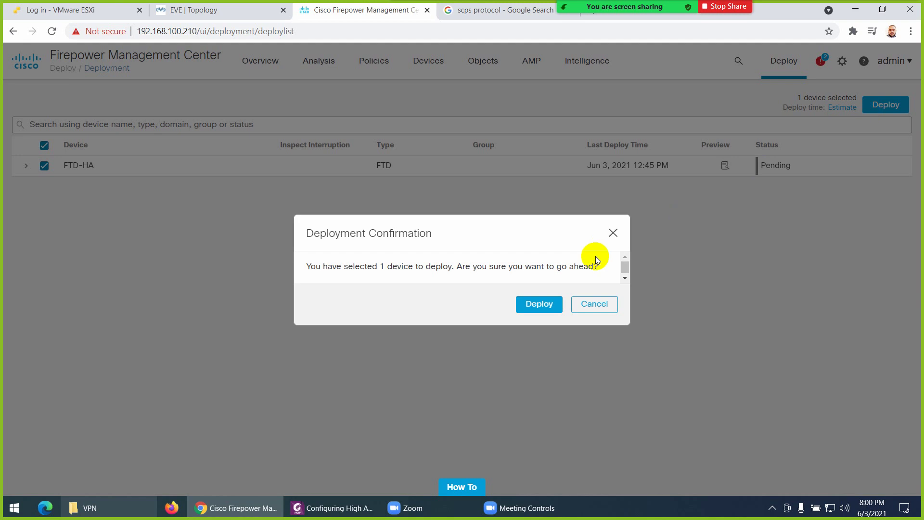
click(539, 304)
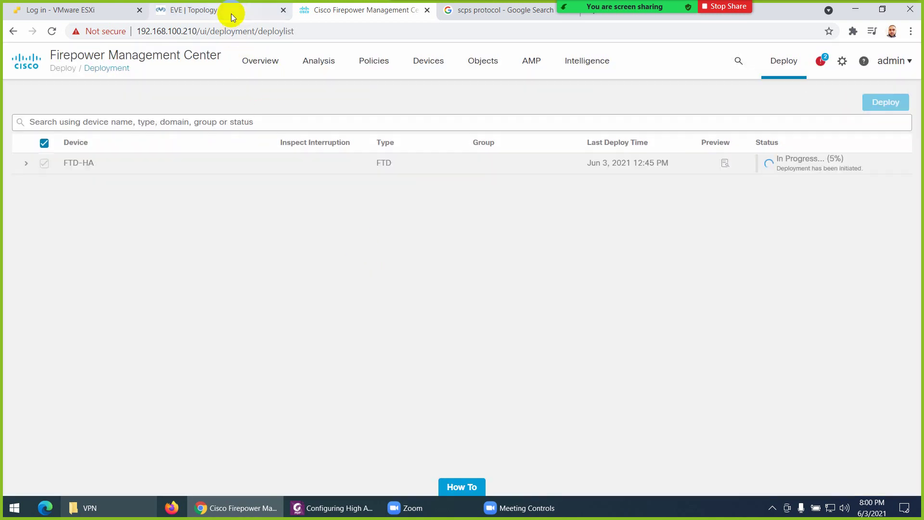
click(231, 12)
Open the LAN switch console and run show mac address-table
click(324, 228)
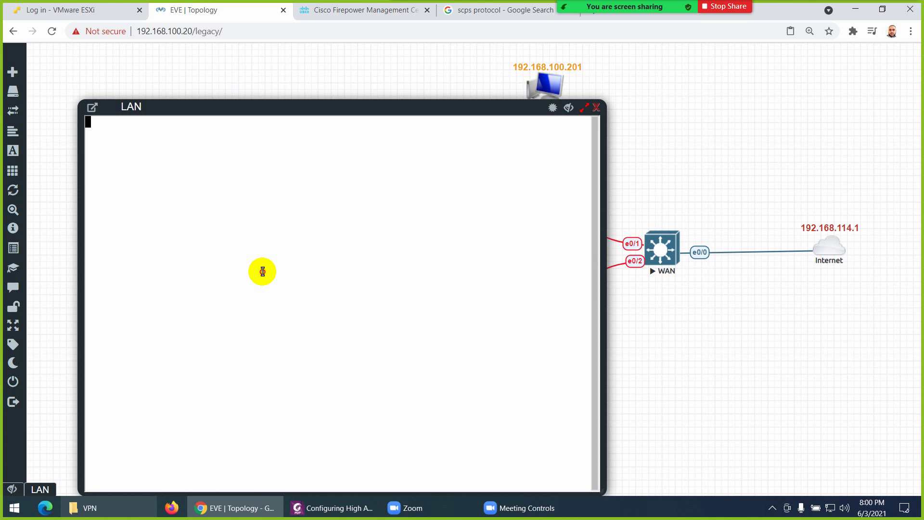
key(Return)
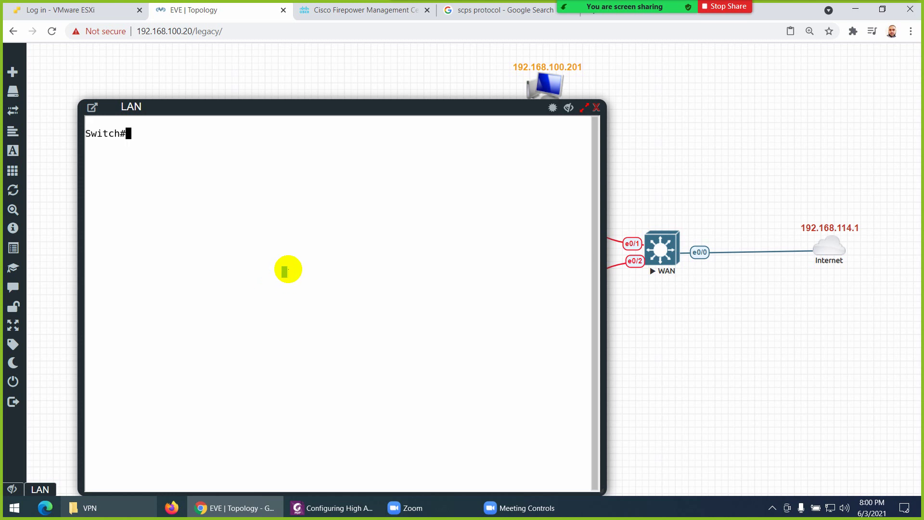
key(Return)
text(show mac address-table)
key(Return)
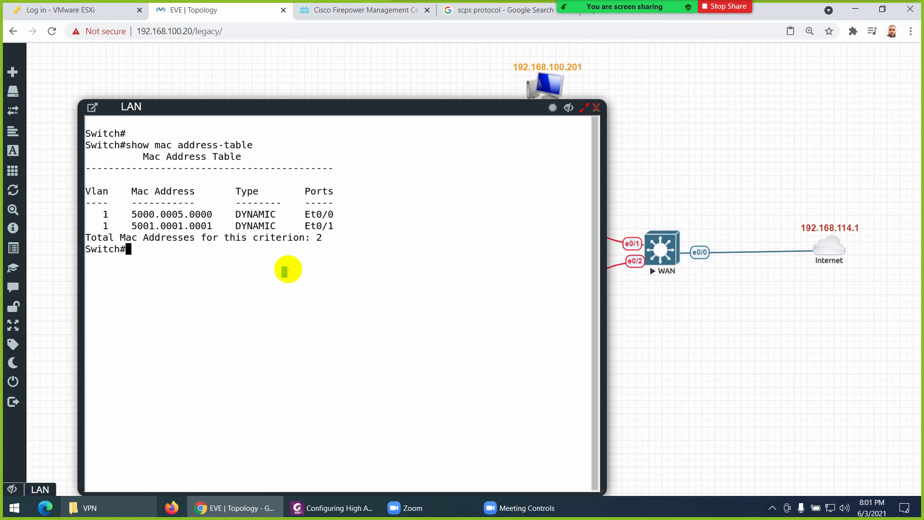
Highlight the first MAC table entry, 5000.0005.0000 on port Et0/0
drag(219, 214, 154, 214)
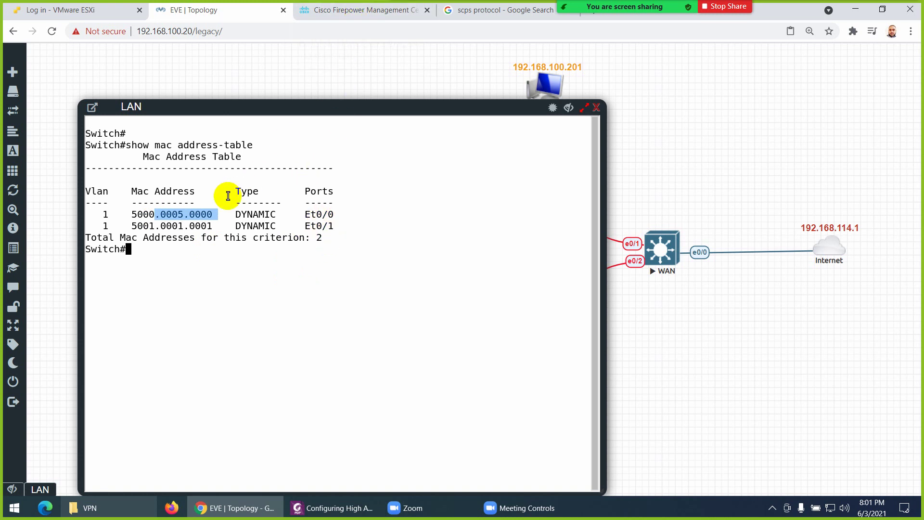
drag(334, 213, 310, 216)
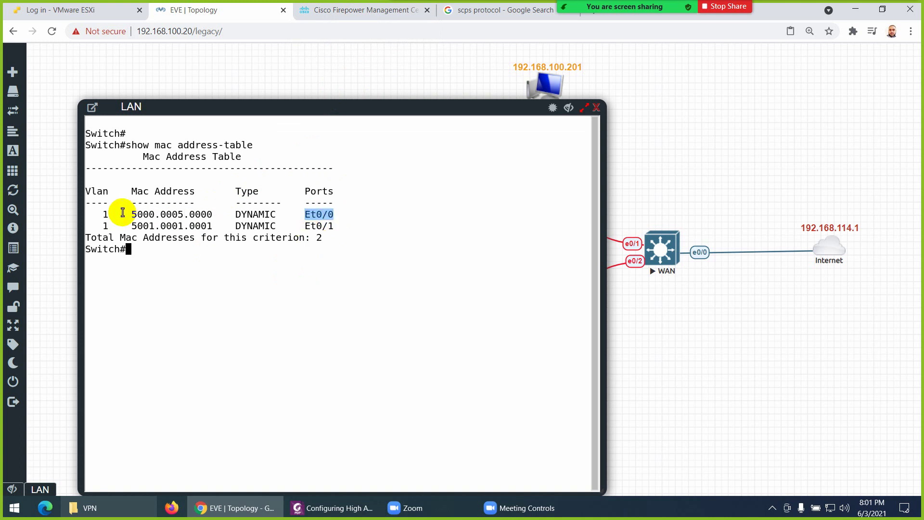
drag(131, 214, 201, 215)
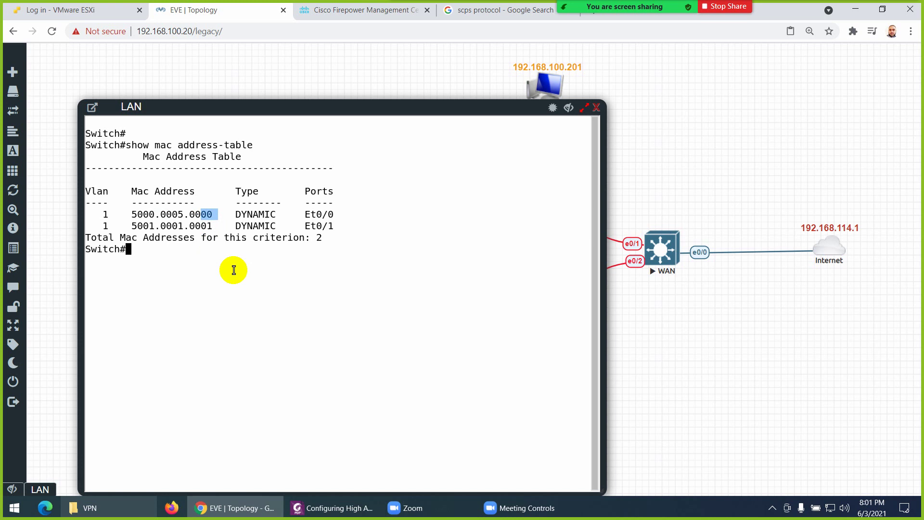
Check the Firepower deployment progress, dismiss the pre-deployment notification, and return to the switch console
click(354, 10)
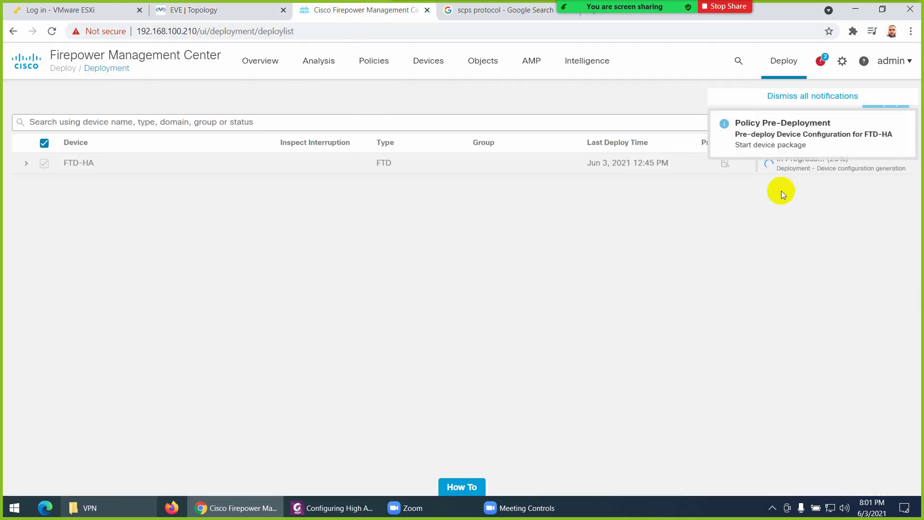
click(904, 122)
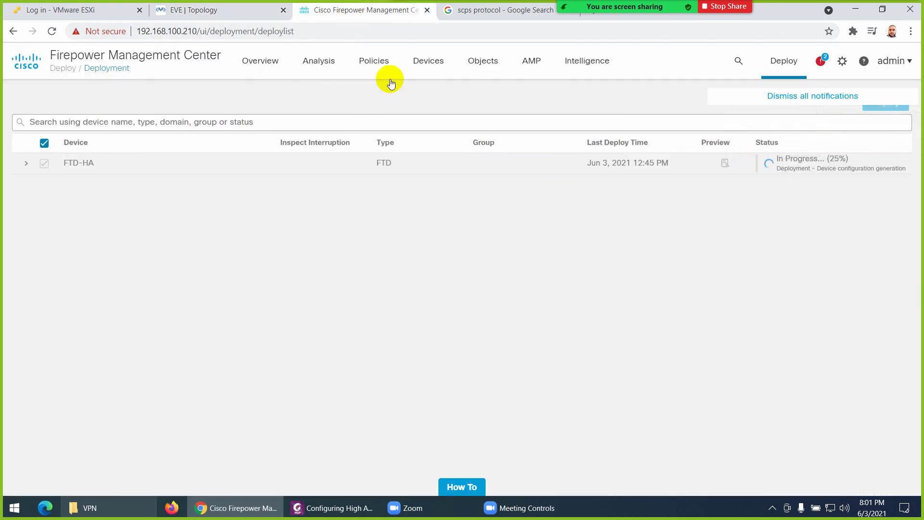
click(257, 11)
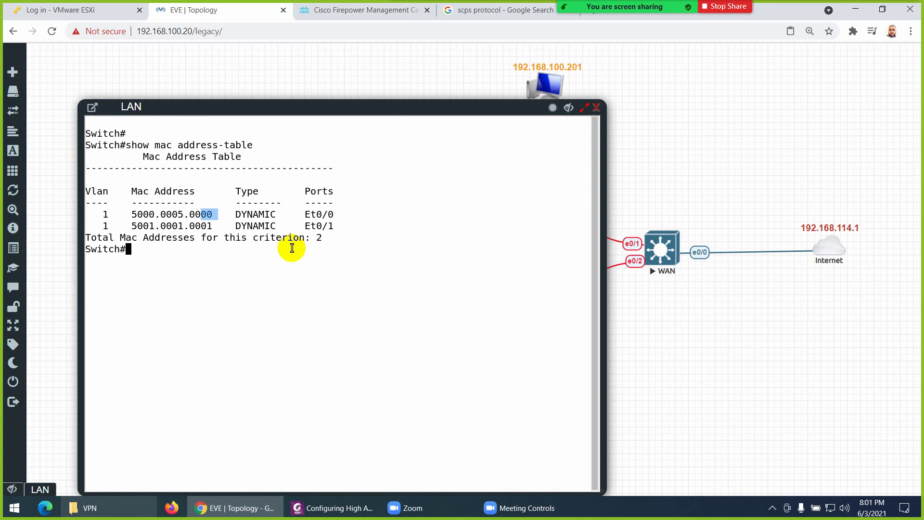
View the LAN switch's ARP table with show arp and show ip arp
text(show arp)
key(Return)
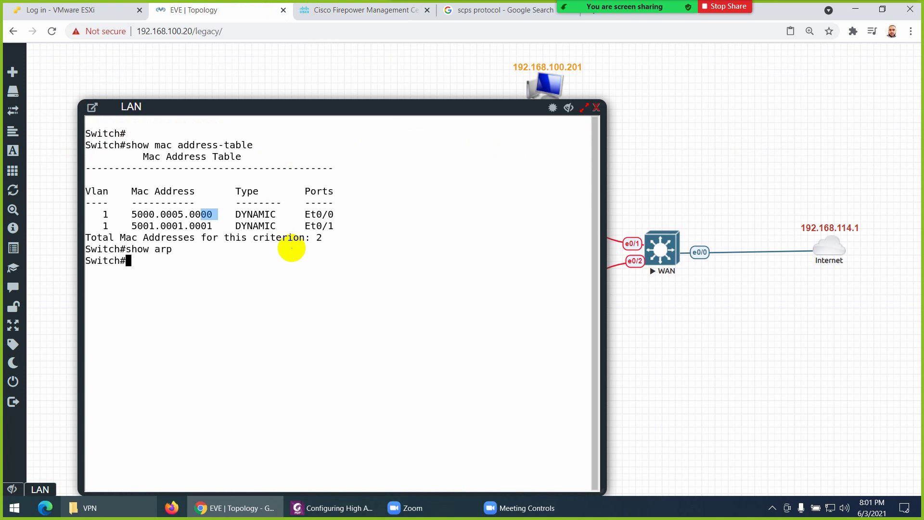
text(show ip arp)
key(Return)
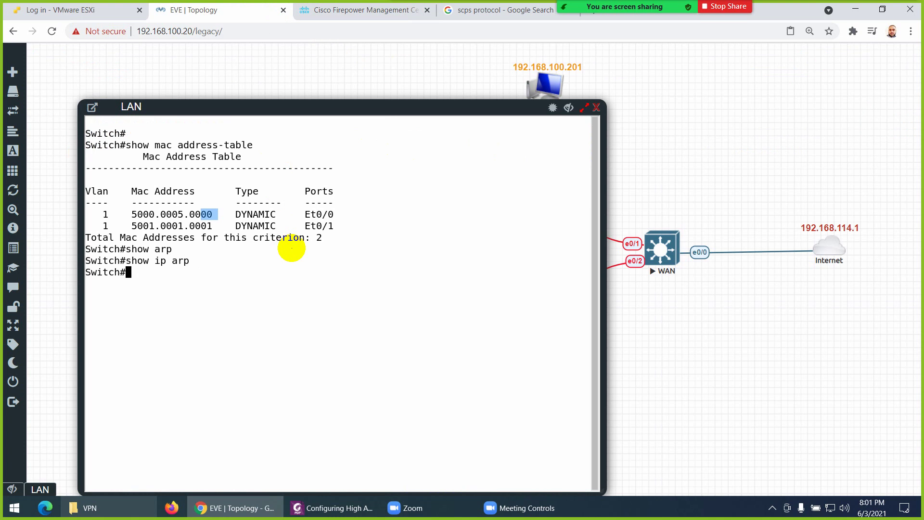
Enter global configuration mode and then the interface Vlan1 configuration
text(in)
key(Tab)
key(BackSpace)
key(BackSpace)
text(config t)
key(Return)
key(Return)
text(in)
key(Tab)
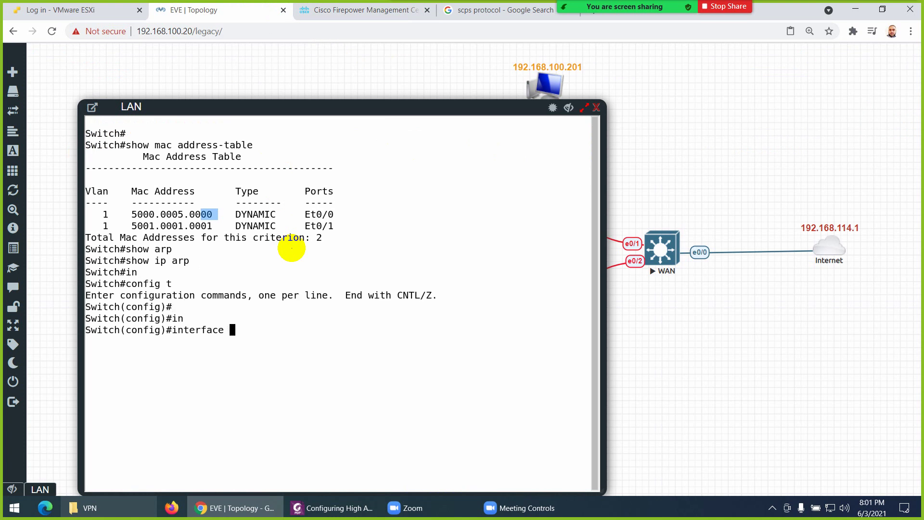
text(vlan 1)
key(Return)
Assign 192.168.1.100 255.255.255.0 to Vlan1, enable it with no shutdown, and exit configuration
text(ip add)
key(Tab)
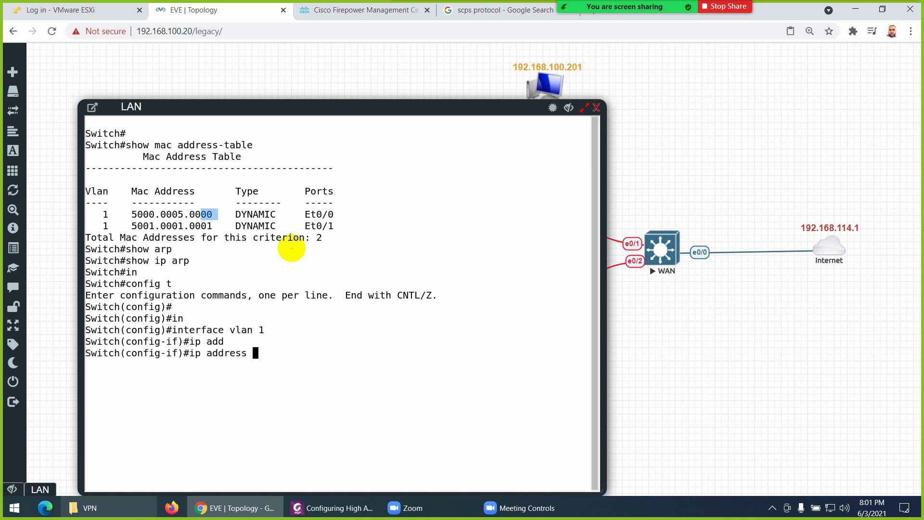
text(192.168.1.1)
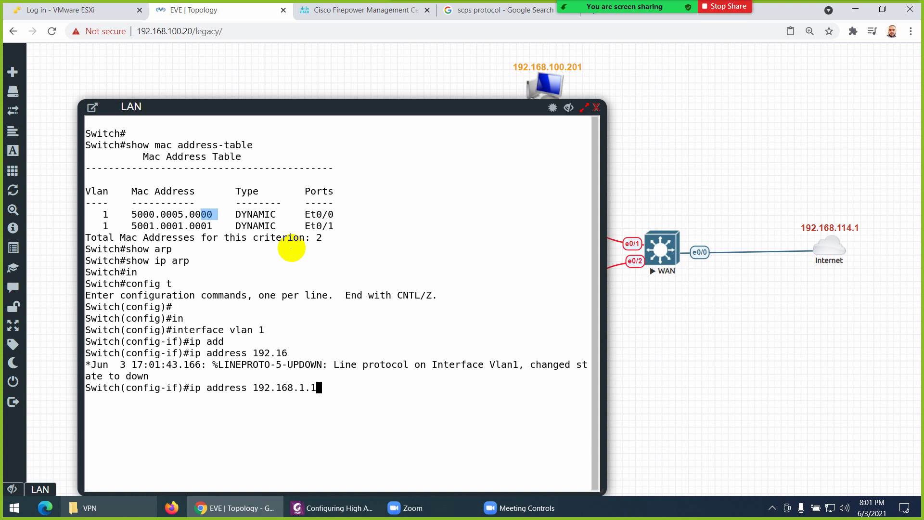
text(00 255.255.255.0)
key(Return)
text(no sh)
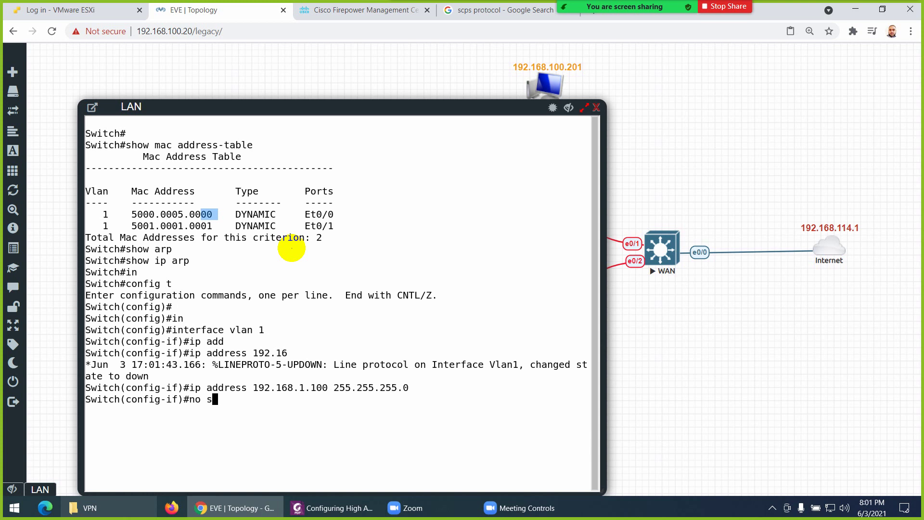
key(Return)
key(ctrl+z)
Once Vlan1 comes up, enter a ping to 192.168.1.254 at a fresh prompt
key(Return)
key(Return)
key(Return)
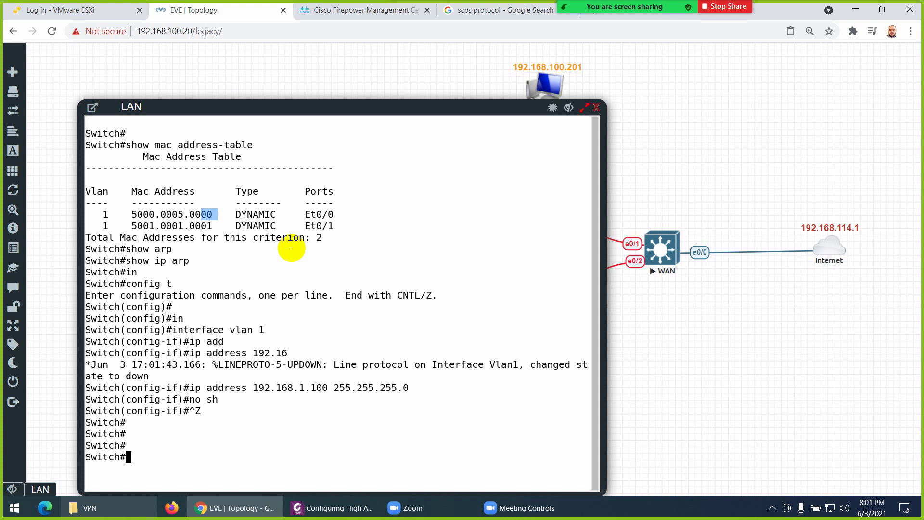
key(Return)
key(Return)
key(Return)
key(Return)
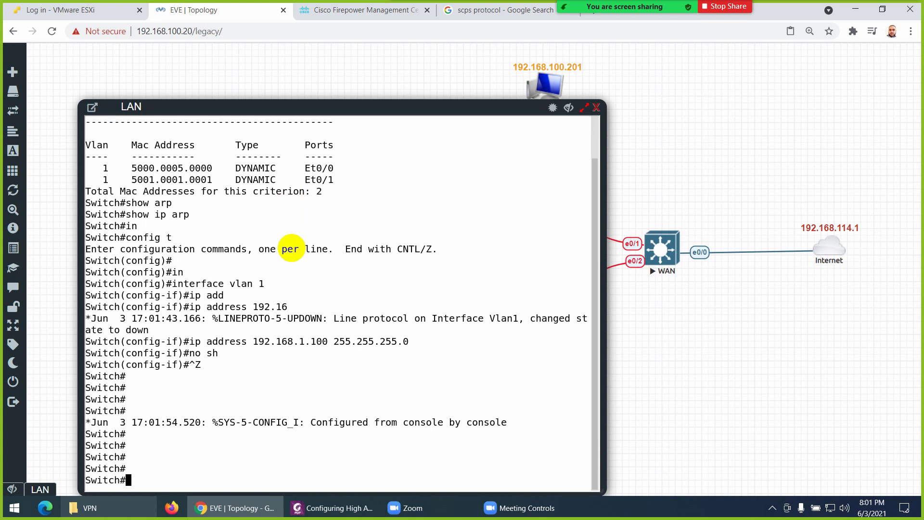
text(ping)
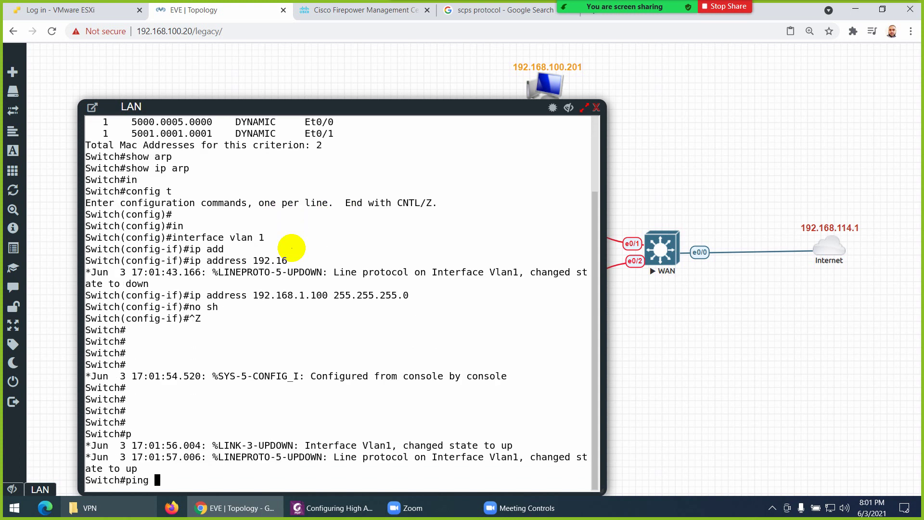
text( 192.168.1.254)
Ping 192.168.1.254 and then 192.168.1.253 from the LAN switch
key(Return)
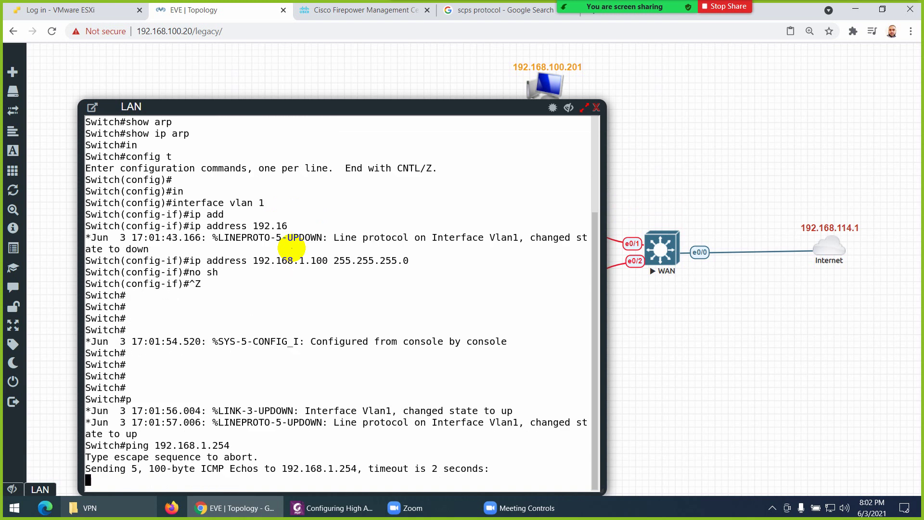
key(Up)
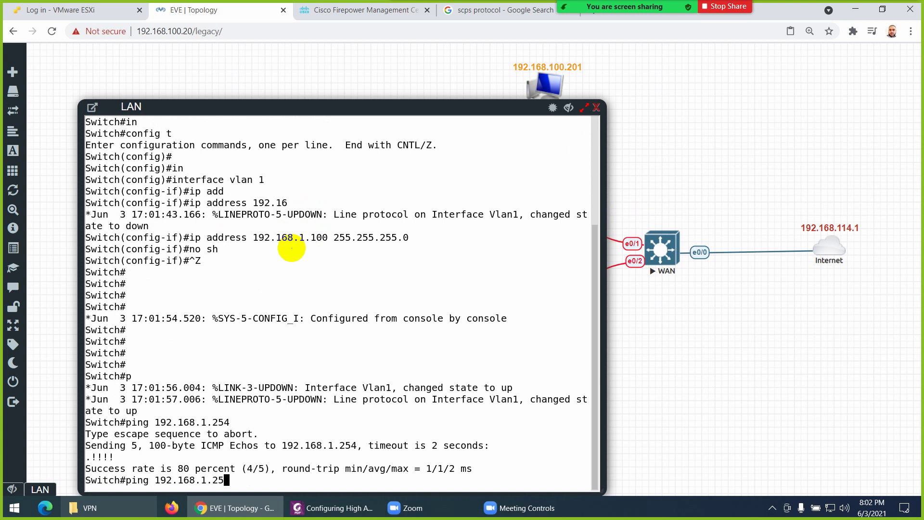
text(3)
key(Return)
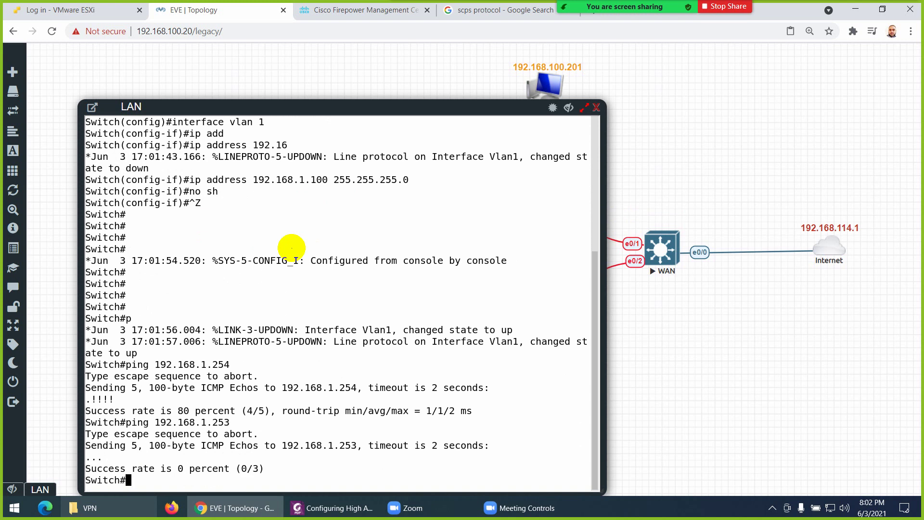
Run show ip arp, highlight 192.168.1.254's MAC 5001.0001.0001, and check Firepower deployment progress
text(sow)
key(BackSpace)
text(how ip arp)
key(Return)
key(Return)
key(Return)
key(Return)
key(Return)
key(Return)
key(Return)
key(Return)
key(Return)
key(Return)
key(Return)
key(Return)
key(Return)
key(Return)
key(Return)
key(Return)
key(Return)
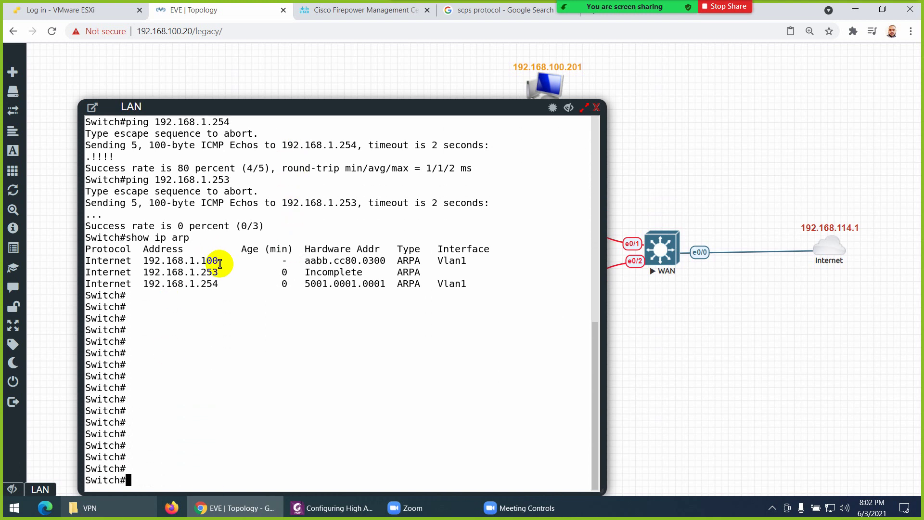
double_click(229, 284)
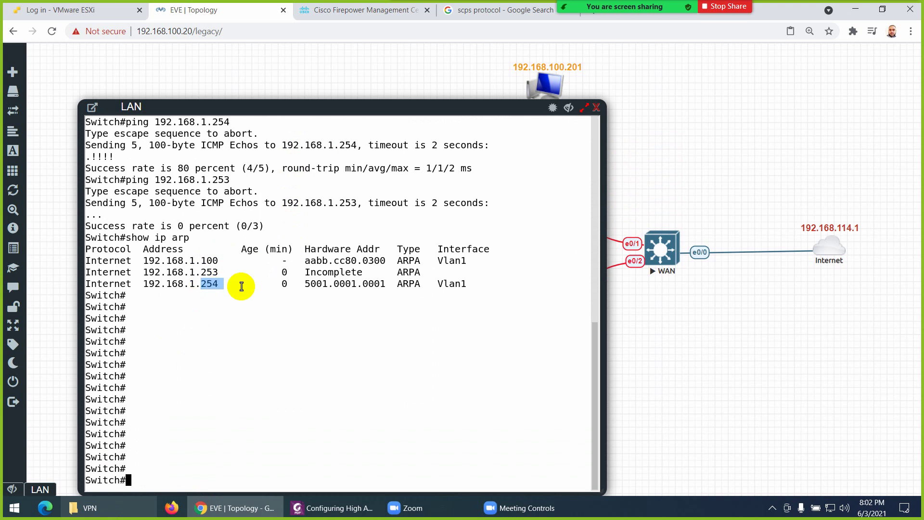
drag(383, 288, 306, 287)
key(ctrl+c)
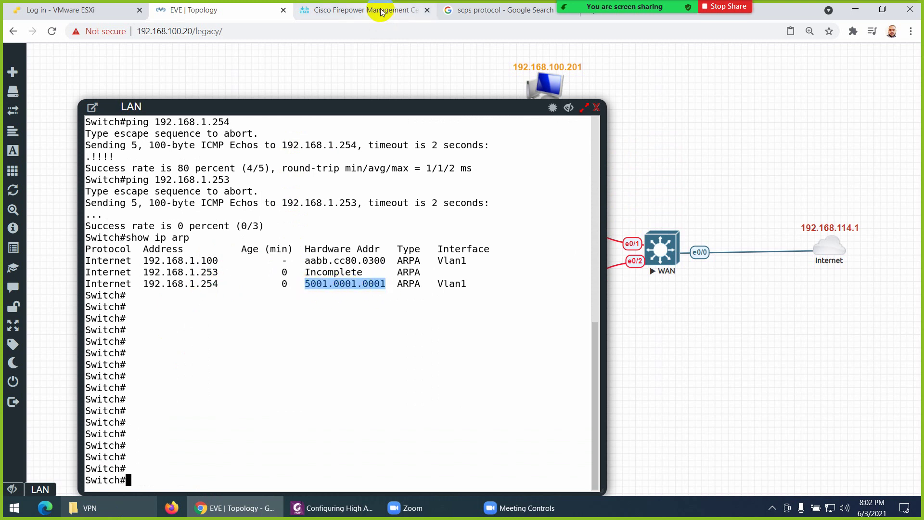
click(385, 10)
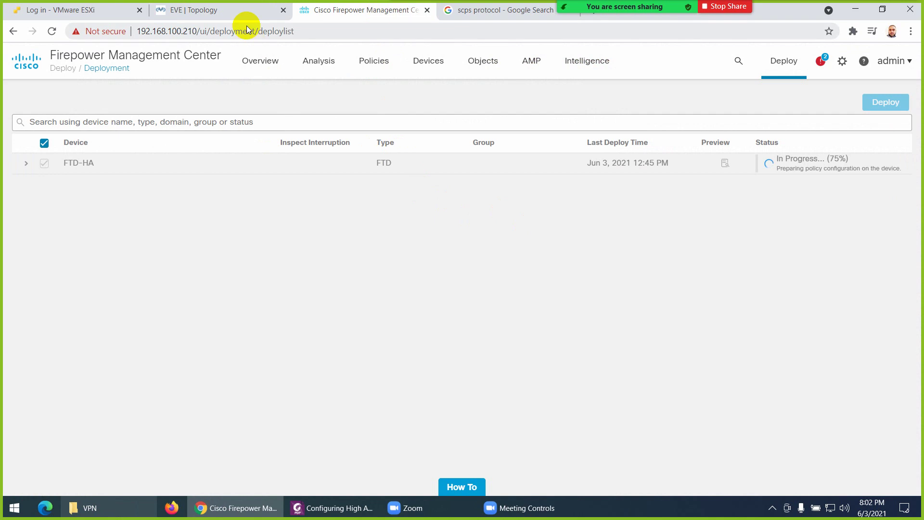
In the LAN switch console, paste-test the copied MAC 5001.0001.0001 and erase it from the prompt
click(242, 11)
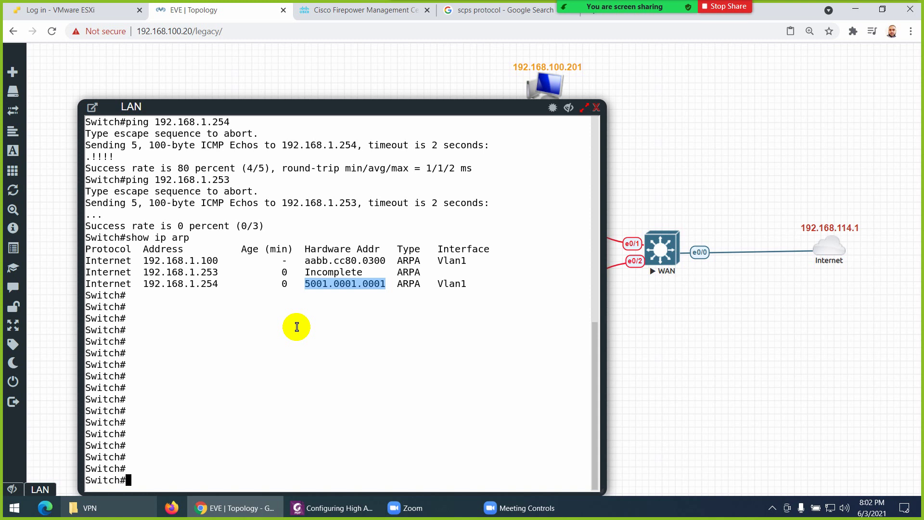
right_click(335, 291)
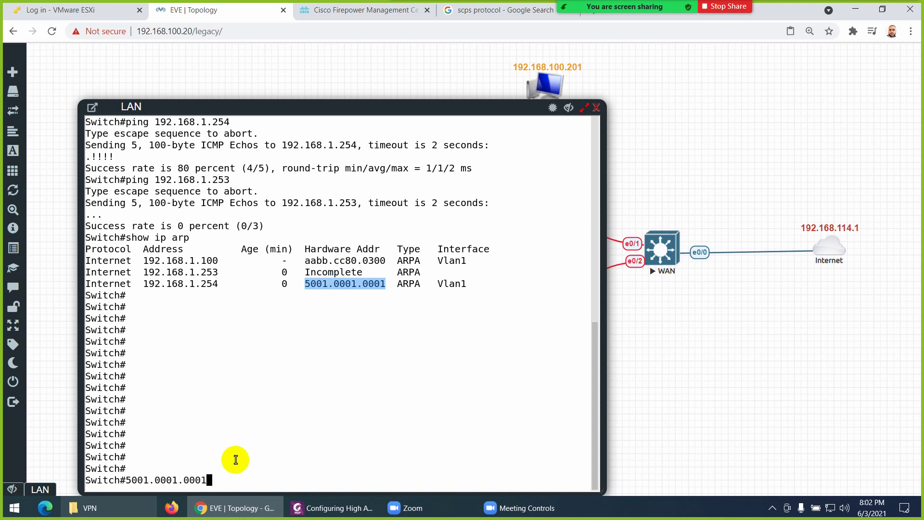
key(BackSpace)
key(BackSpace)
key(BackSpace)
key(BackSpace)
key(BackSpace)
key(BackSpace)
key(BackSpace)
key(BackSpace)
key(BackSpace)
key(BackSpace)
key(BackSpace)
key(BackSpace)
key(BackSpace)
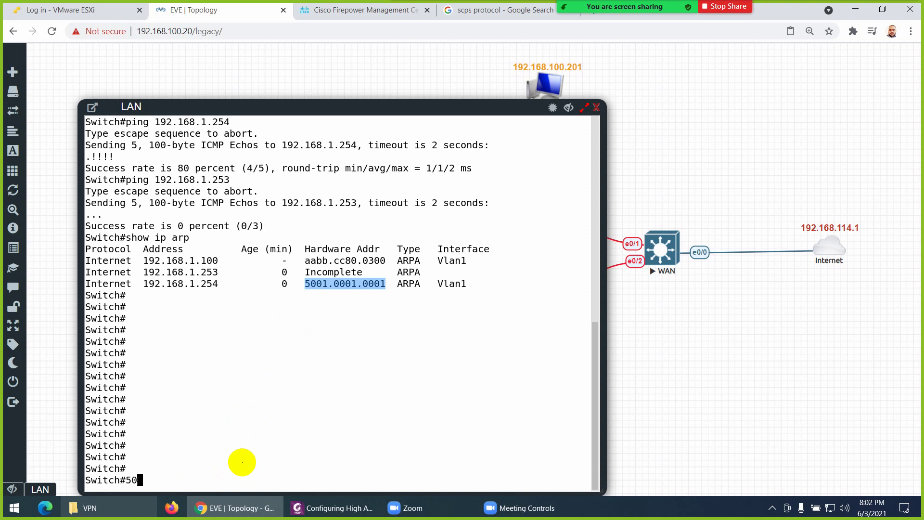
Launch Notepad from the Start search, paste MAC 5001.0001.0001 into a new note, and return to the browser
click(14, 509)
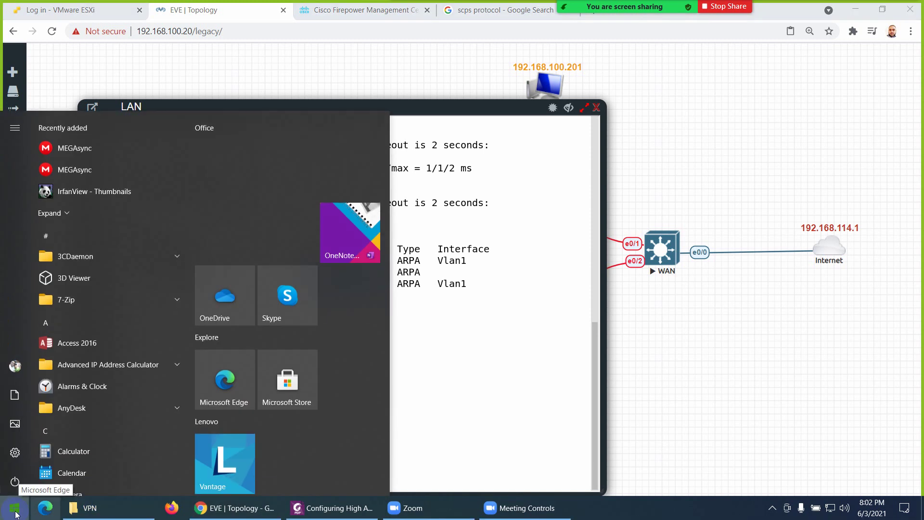
text(not)
key(Return)
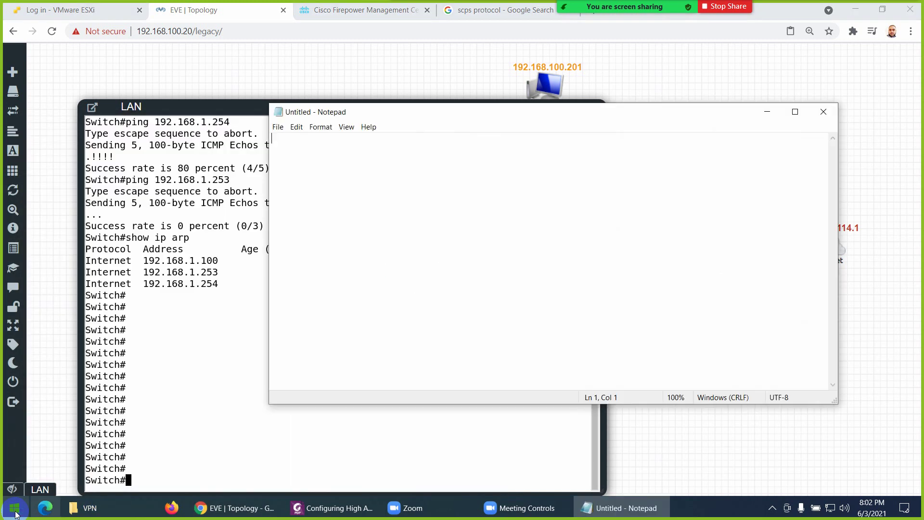
key(ctrl+v)
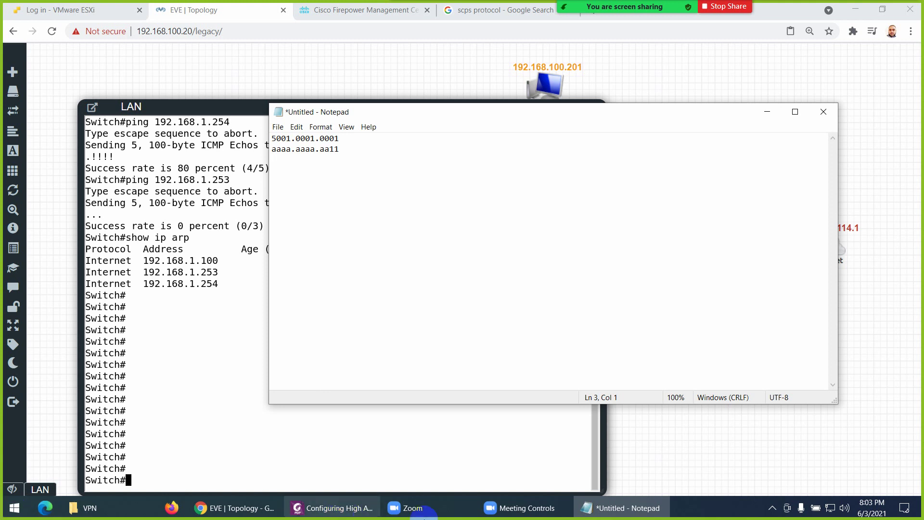
click(610, 507)
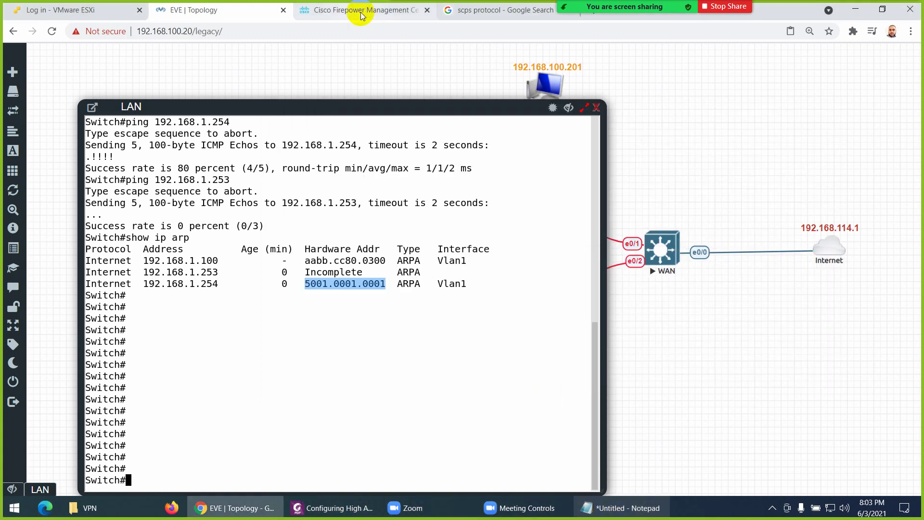
Dismiss FTD2's Interface Status alert, check FTD-HA deployment progress, and go back to EVE topology
click(366, 10)
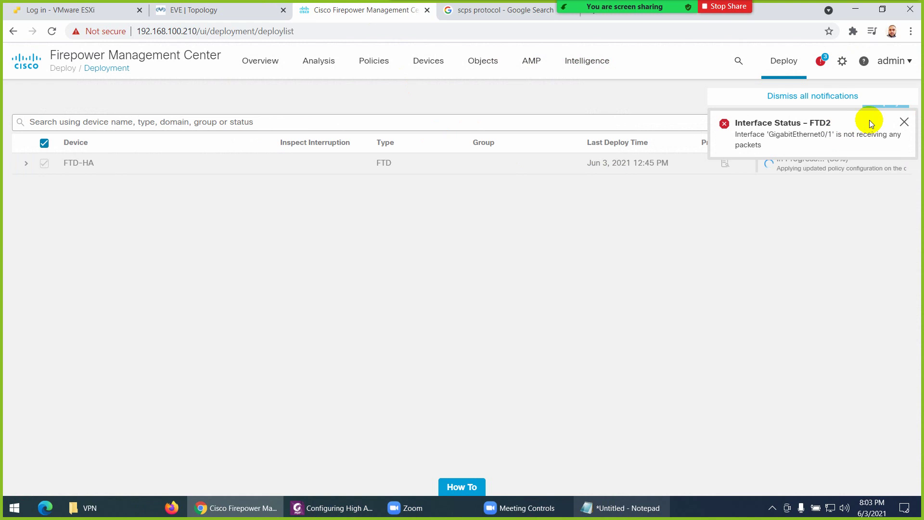
click(904, 122)
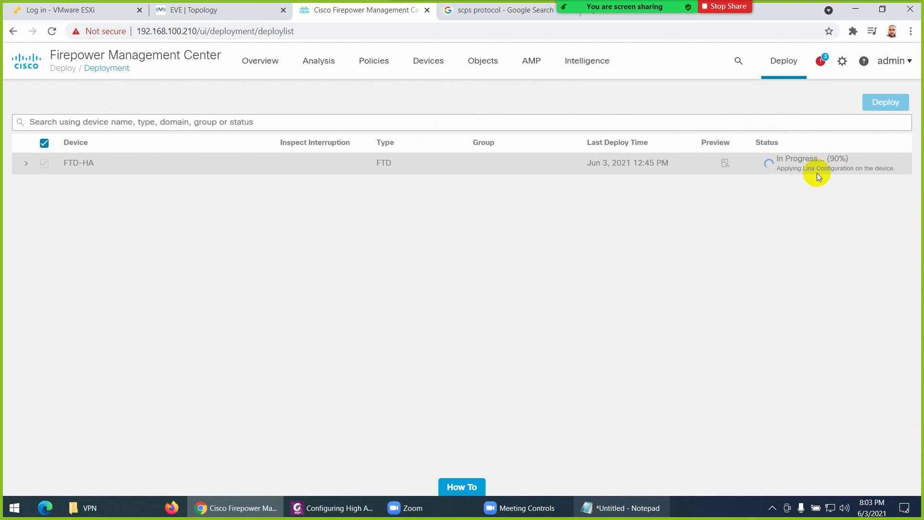
click(231, 11)
Rerun ping 192.168.1.254 and show ip arp, marking MACs aaaa.aaaa.aa11 (.254) and aaaa.aaaa.aa22 (.253)
key(Up)
key(Up)
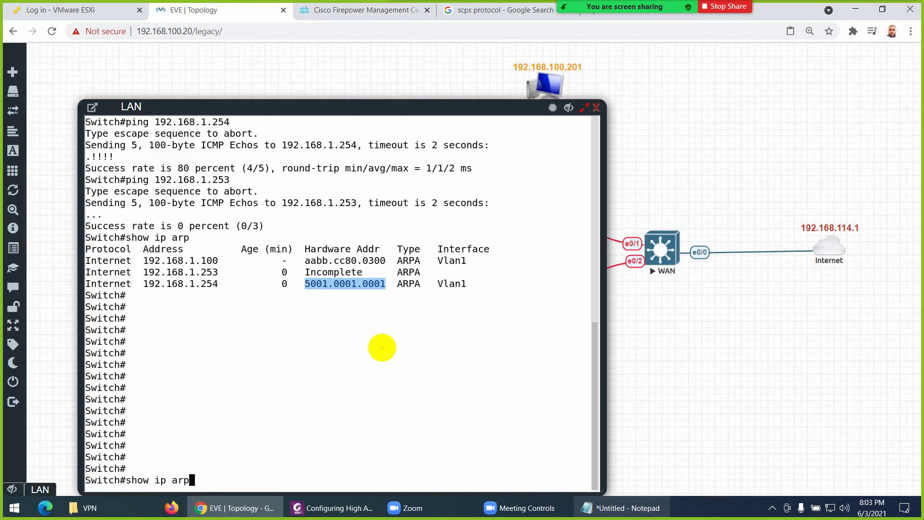
key(Return)
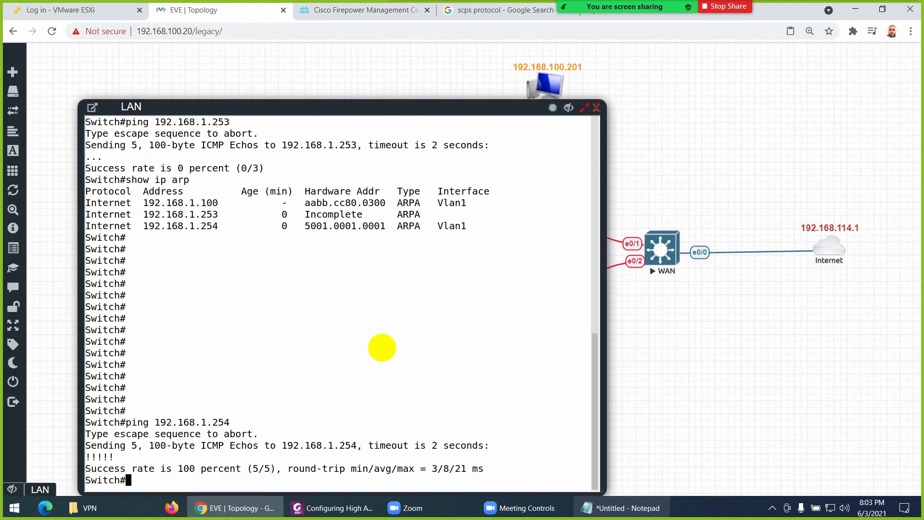
key(Return)
key(Return)
key(Return)
key(Return)
key(Return)
key(Return)
key(Return)
key(Return)
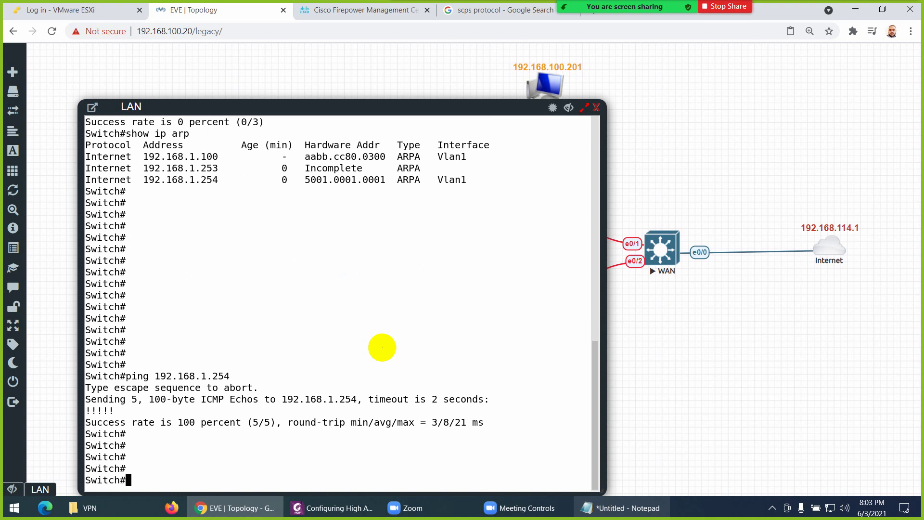
key(Up)
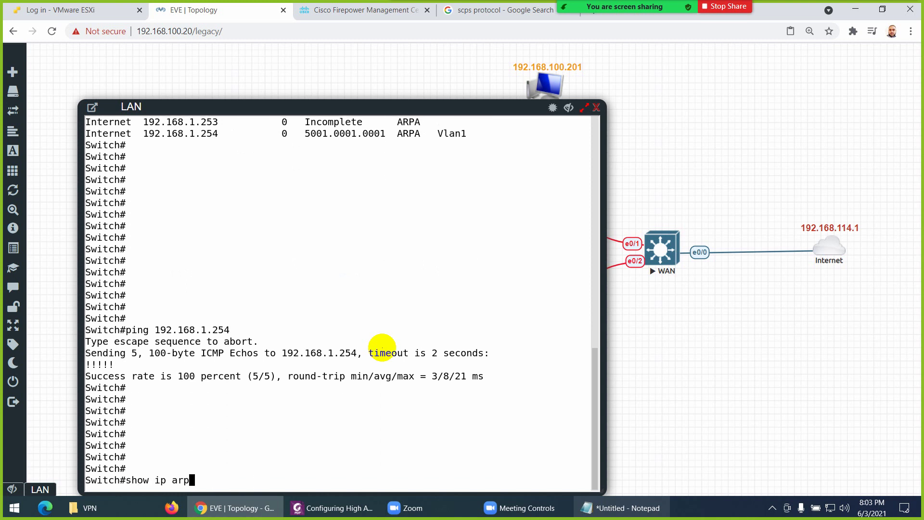
key(Return)
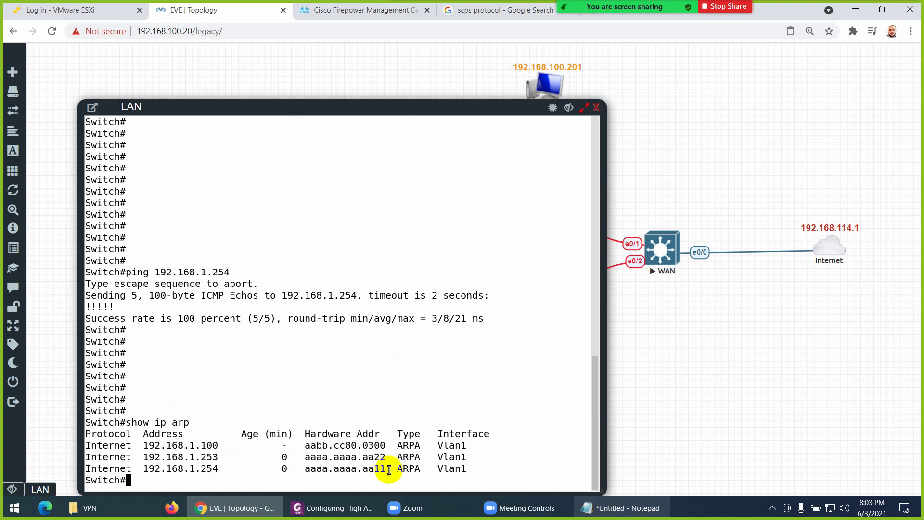
drag(386, 468, 305, 470)
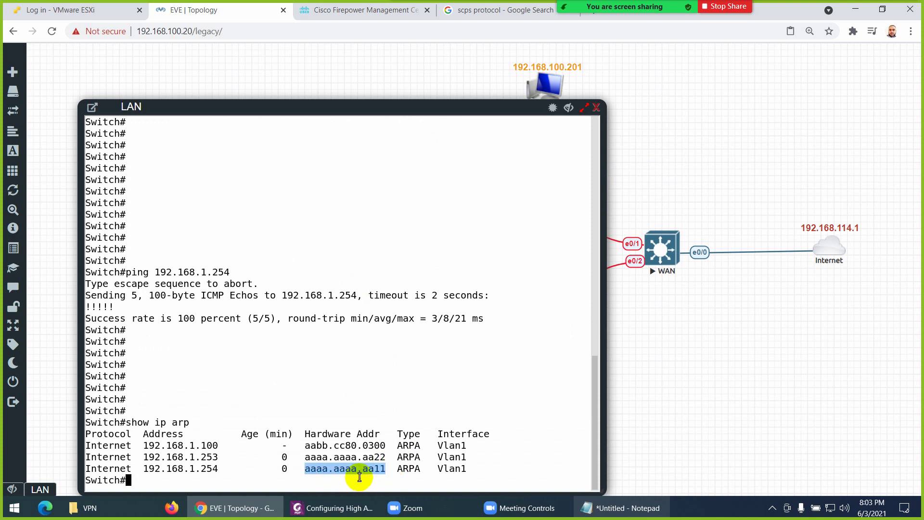
drag(387, 457, 301, 457)
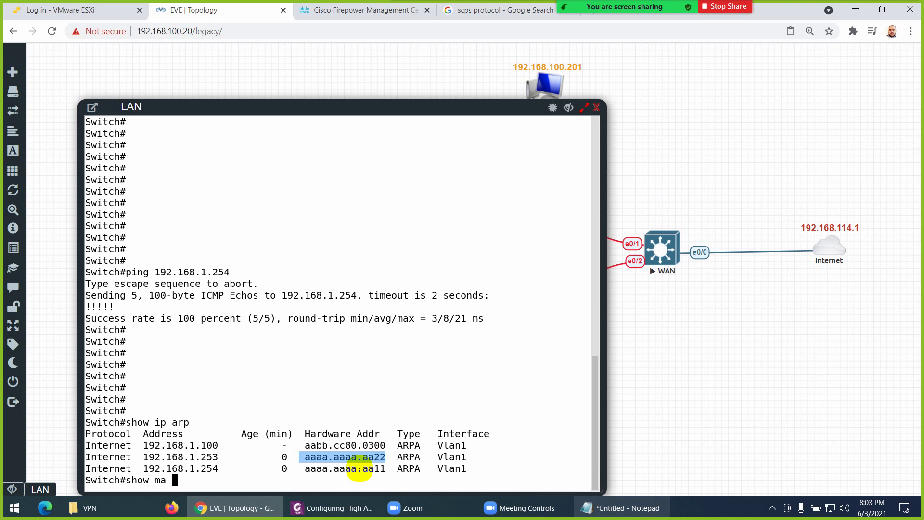
Run show mac address-table, mark aaaa.aaaa.aa11 on Et0/1, and select the table rows for copying
key(Tab)
key(Return)
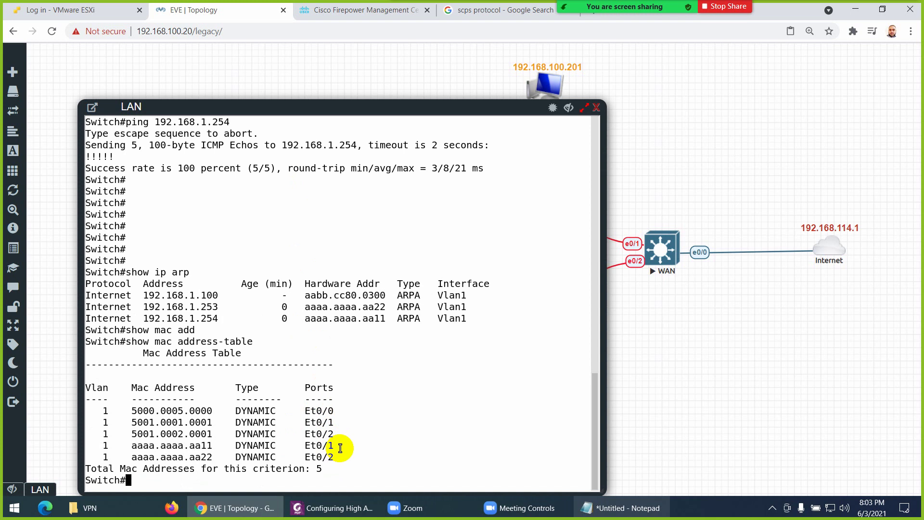
drag(340, 448, 304, 446)
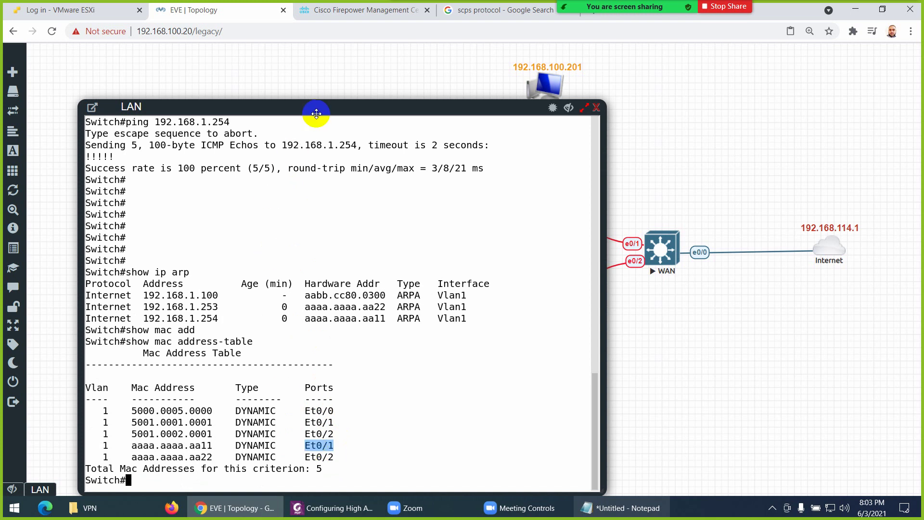
drag(316, 114, 336, 105)
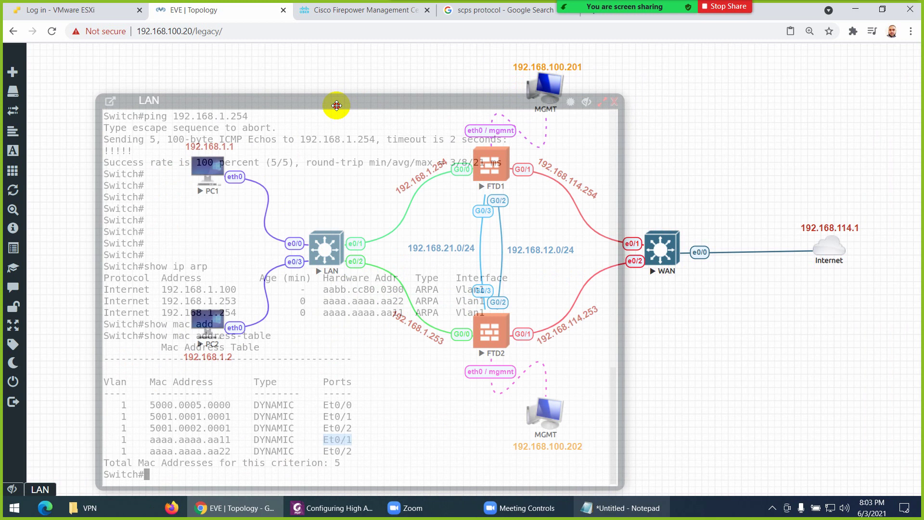
drag(336, 105, 337, 106)
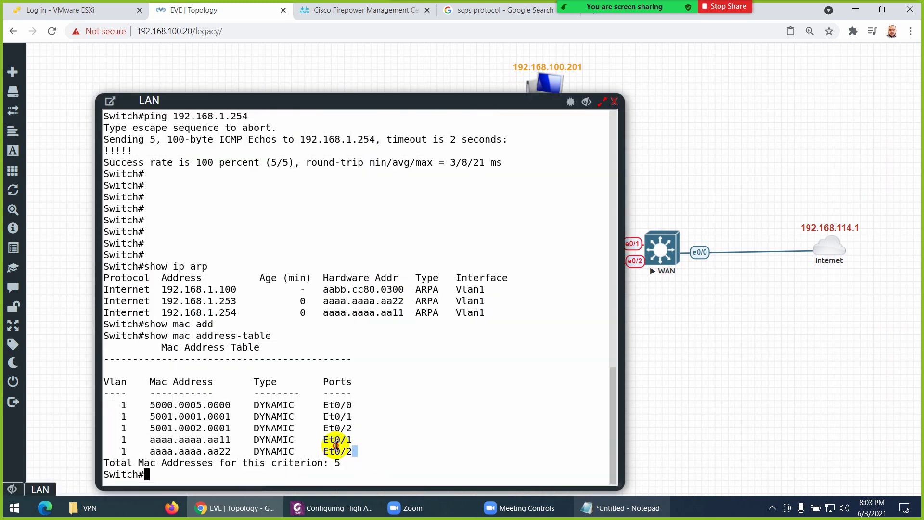
drag(356, 453, 103, 381)
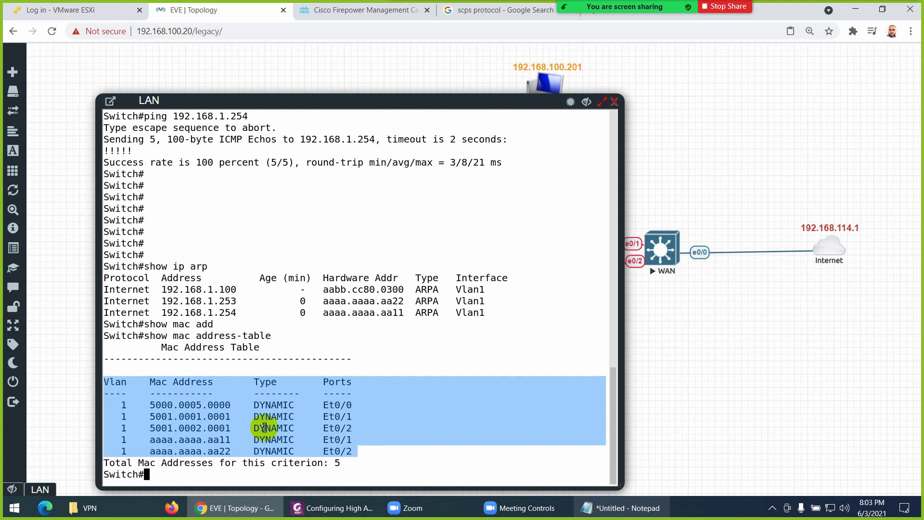
Paste the MAC table into Notepad and delete the first three non-virtual rows
click(634, 516)
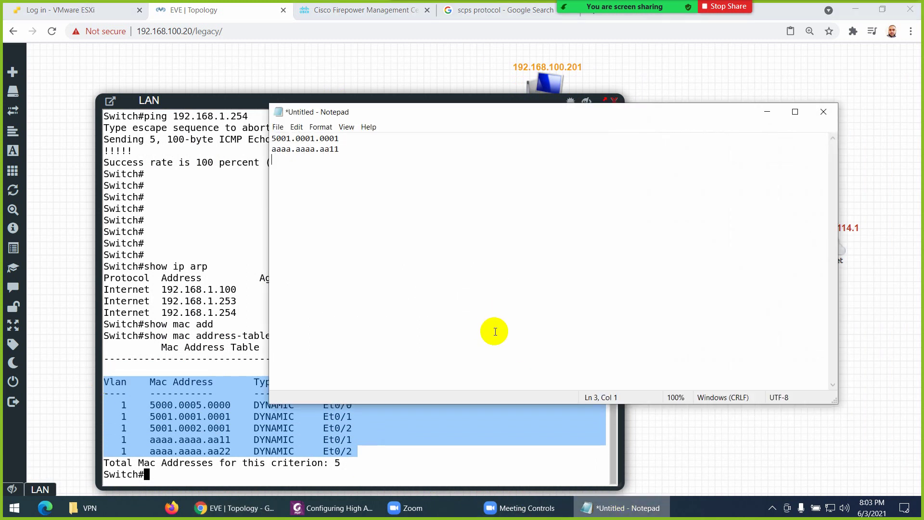
text(Vlan    Mac Address       Type        Ports ----    -----------       --------    -----    1    5000.0005.0000    DYNAMIC     Et0/0    1    5001.0001.0001    DYNAMIC     Et0/1    1    5001.0002.0001    DYNAMIC     Et0/2    1    aaaa.aaaa.aa11    DYNAMIC     Et0/1    1    aaaa.aaaa.aa22    DYNAMIC     Et0/2)
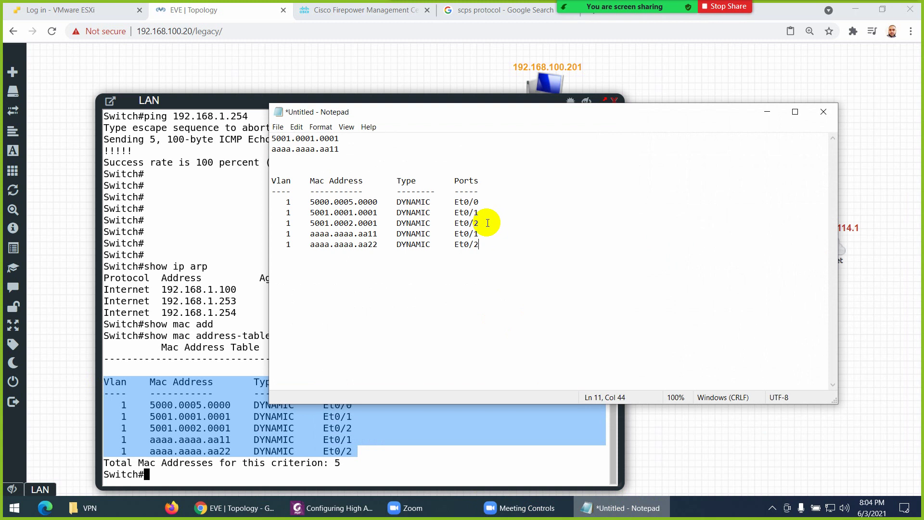
drag(487, 222, 265, 197)
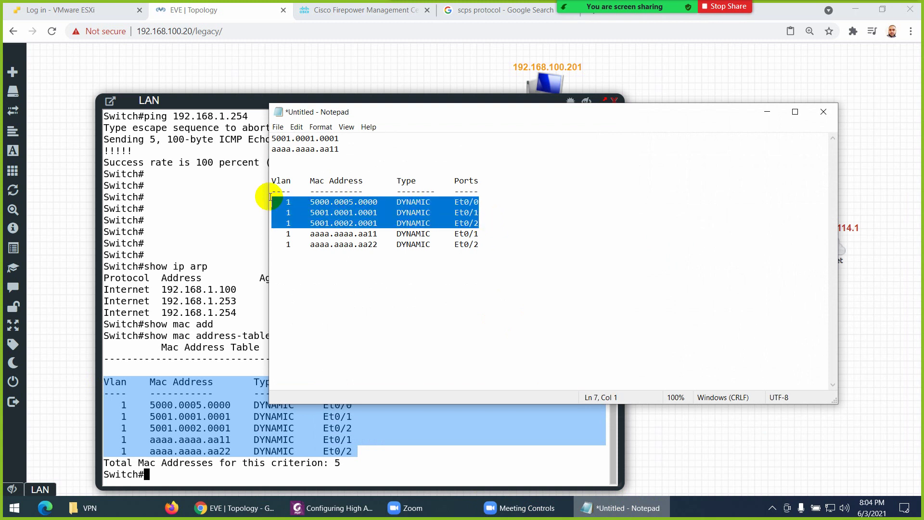
key(Delete)
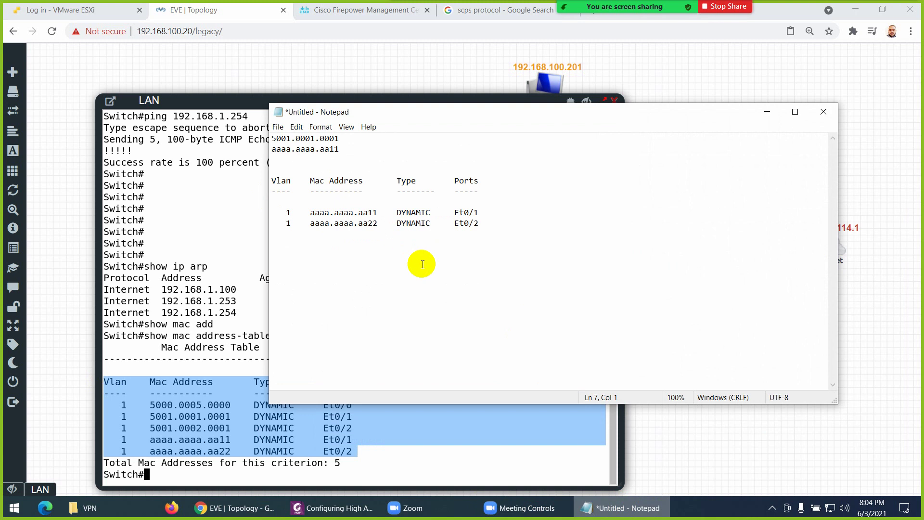
Close the LAN switch console and add a new line after the aaaa.aaaa.aa22 row in Notepad
click(635, 509)
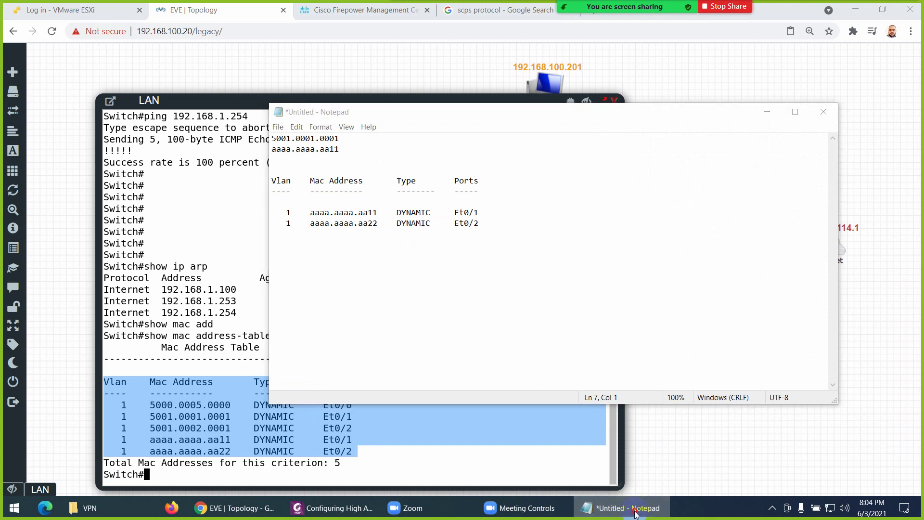
click(613, 103)
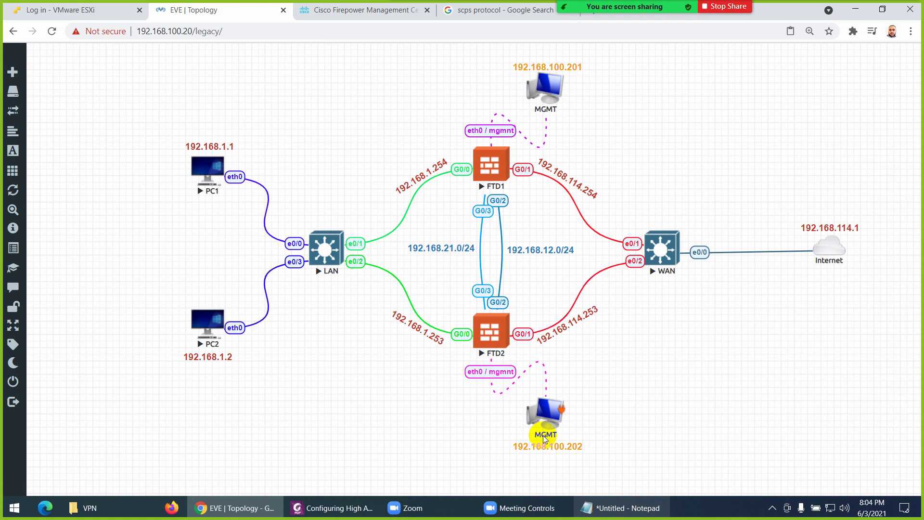
click(599, 503)
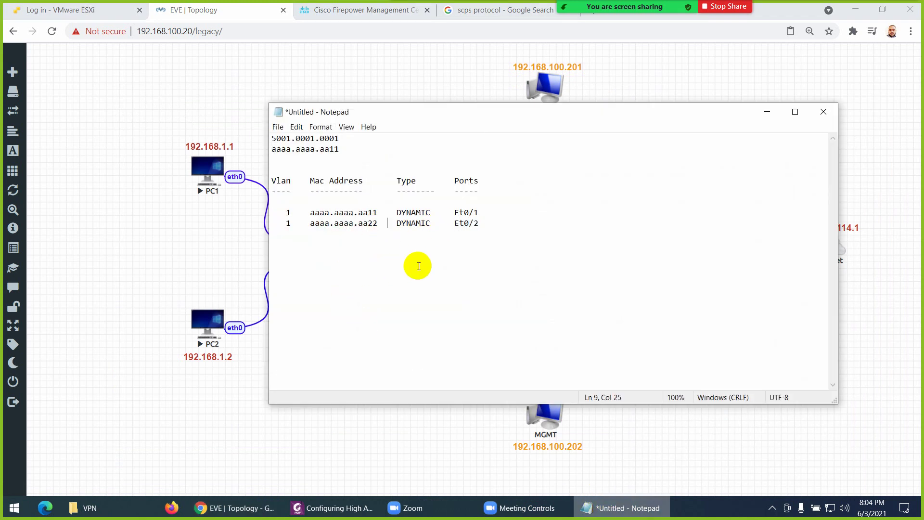
click(501, 222)
key(Return)
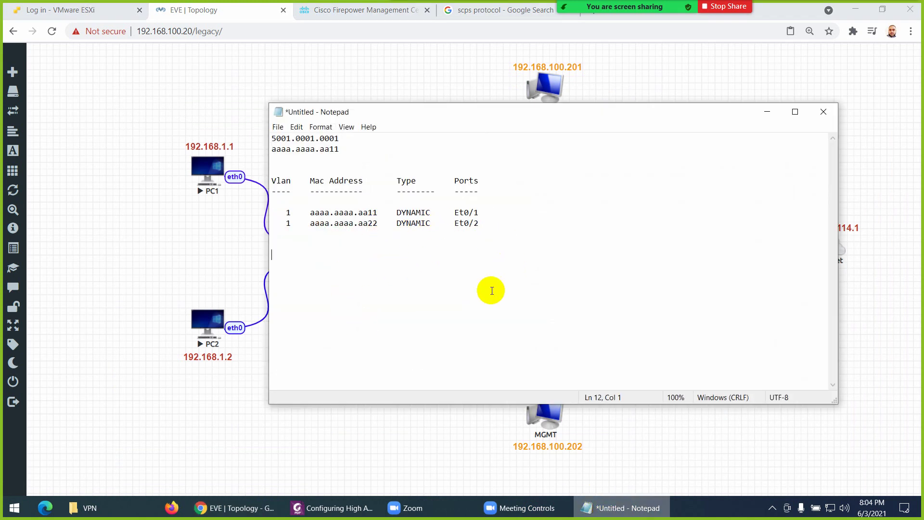
click(355, 11)
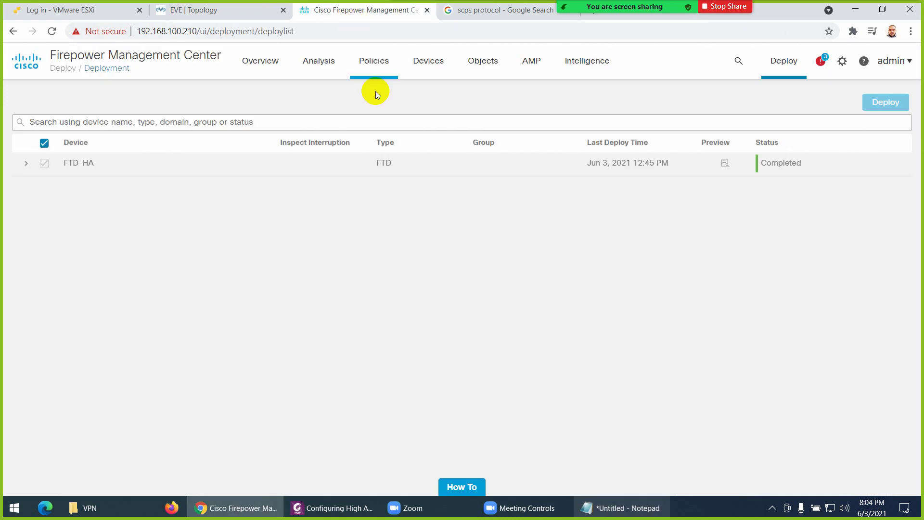
In the EVE topology, close the PC1 console and open PC2's console instead
click(188, 10)
click(222, 160)
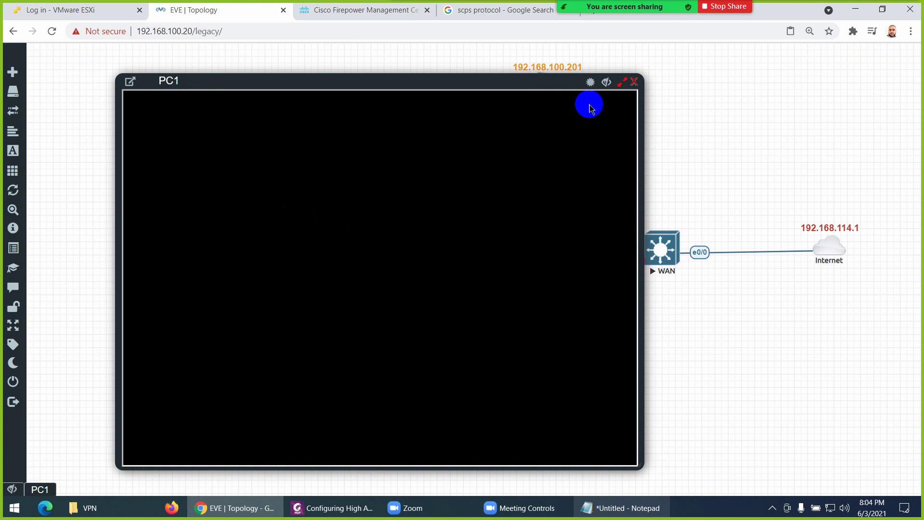
click(635, 81)
click(219, 159)
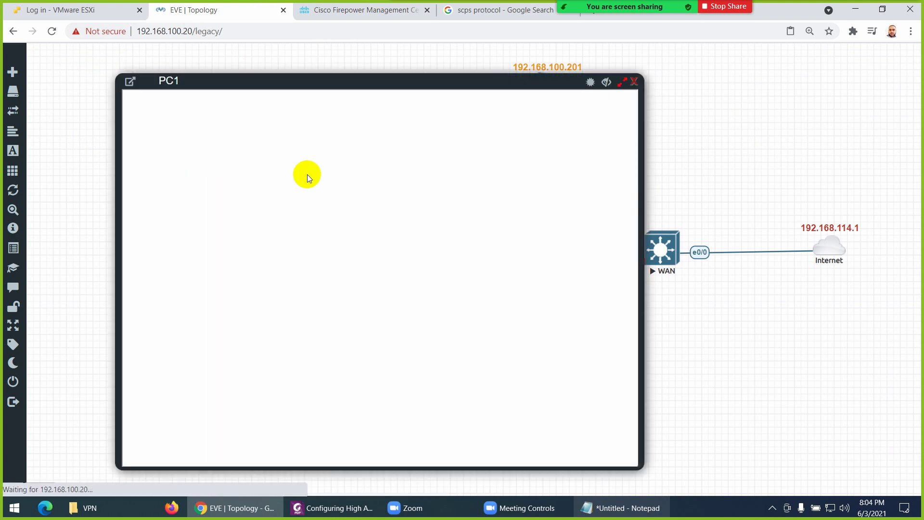
click(600, 62)
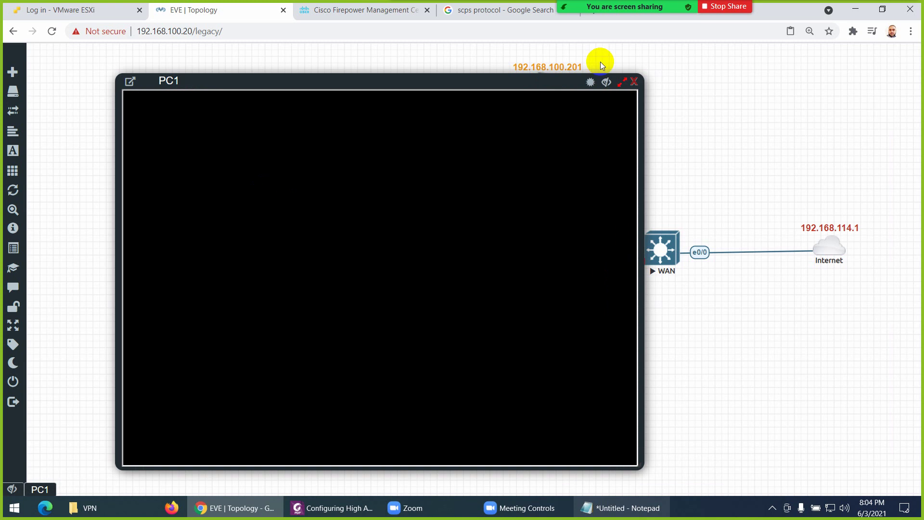
click(634, 83)
click(195, 323)
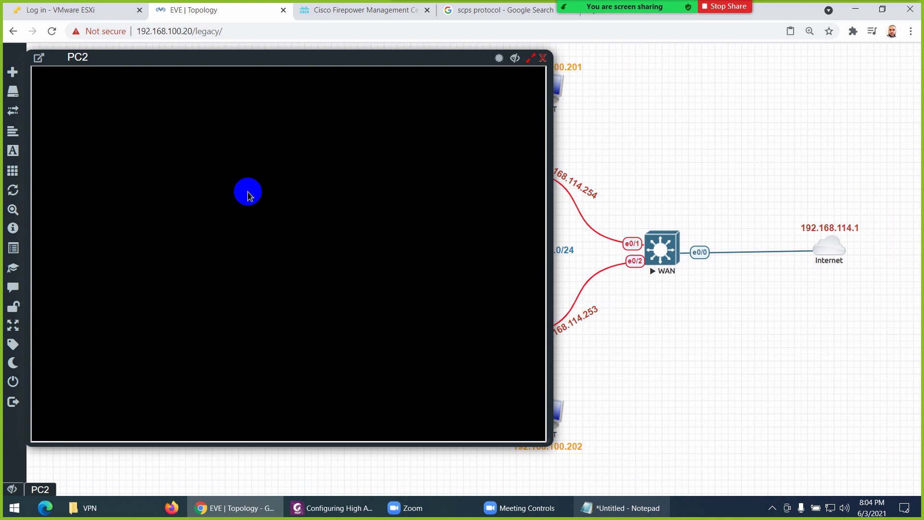
Open a MATE Terminal on PC2 and run a continuous ping to 8.8.8.8
click(67, 73)
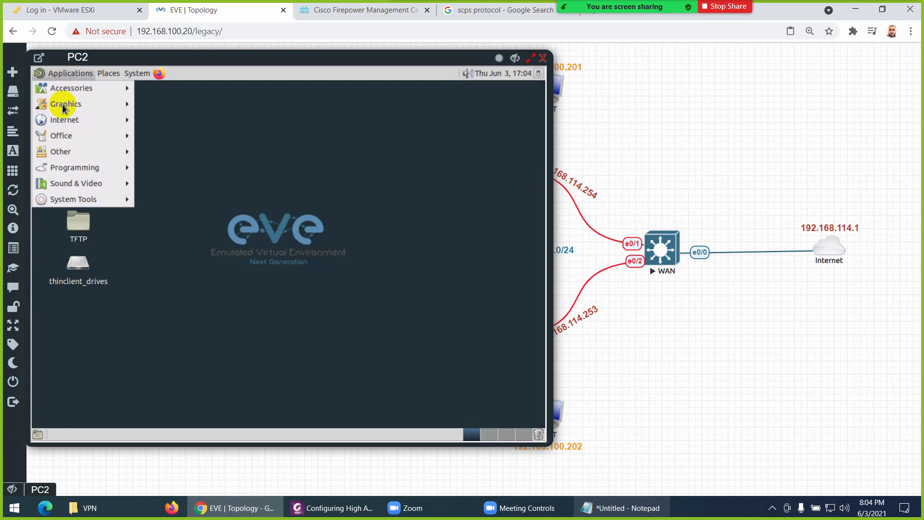
mouse_move(62, 200)
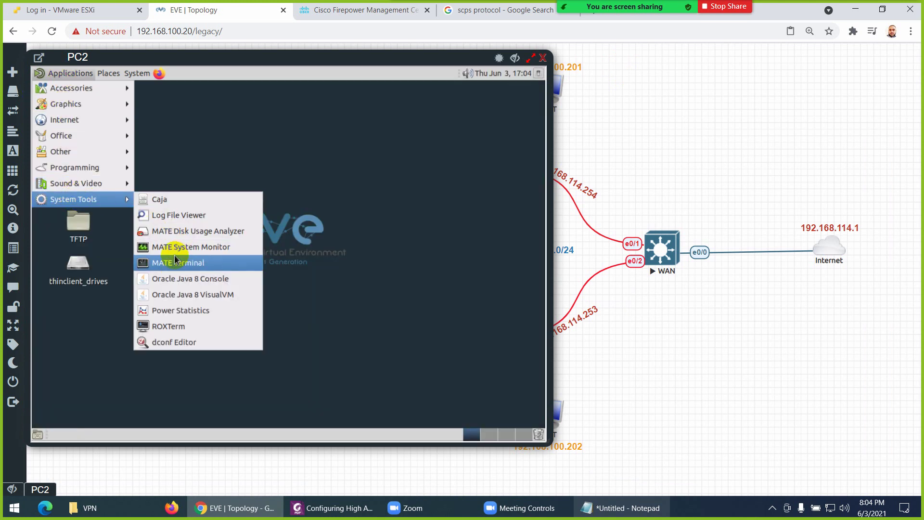
click(175, 262)
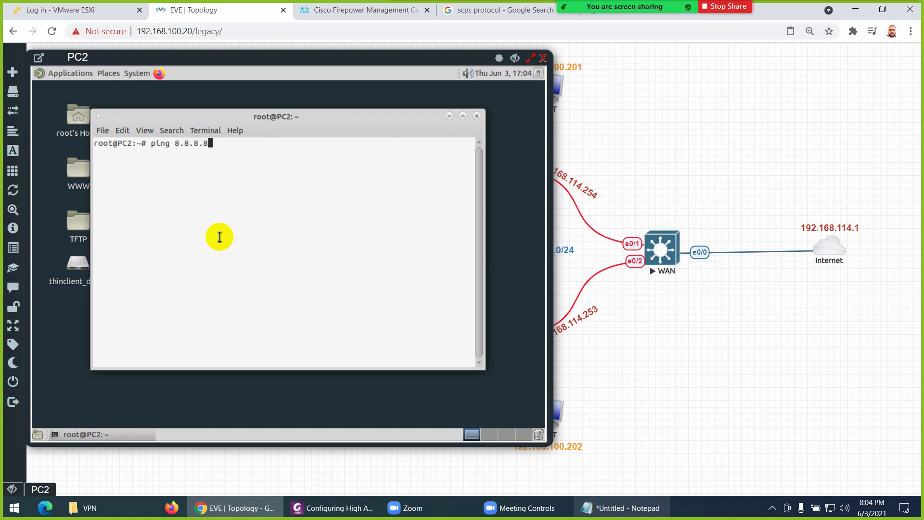
text(ping 8.8.8.8)
key(Return)
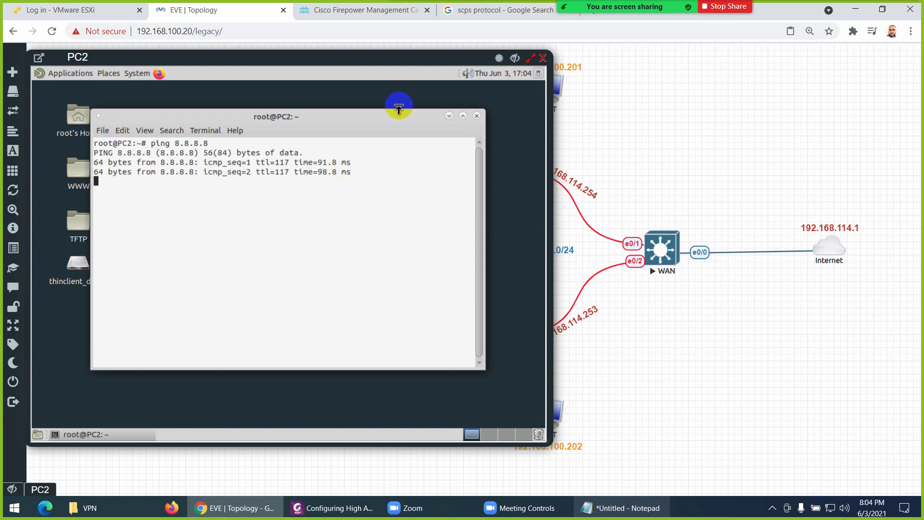
click(347, 14)
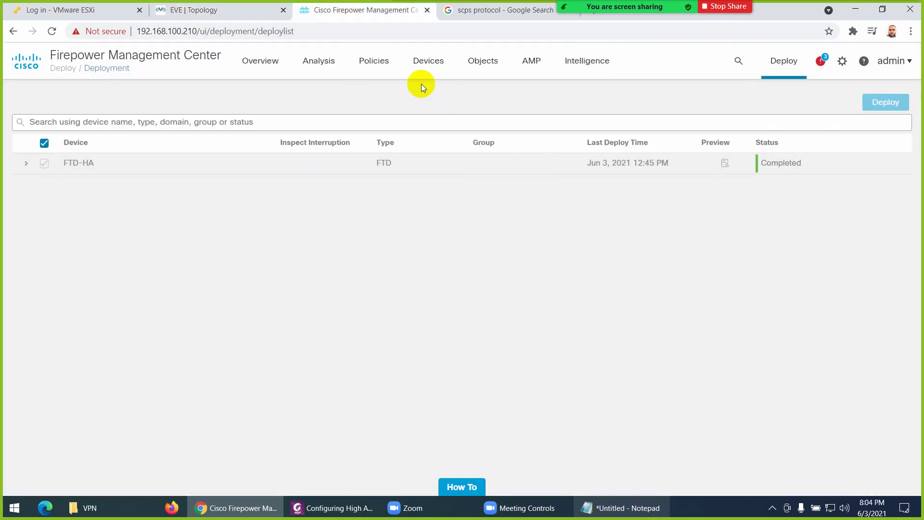
From Device Management, use Switch Active Peer on the FTD-HA pair and confirm with Yes
click(427, 61)
click(443, 101)
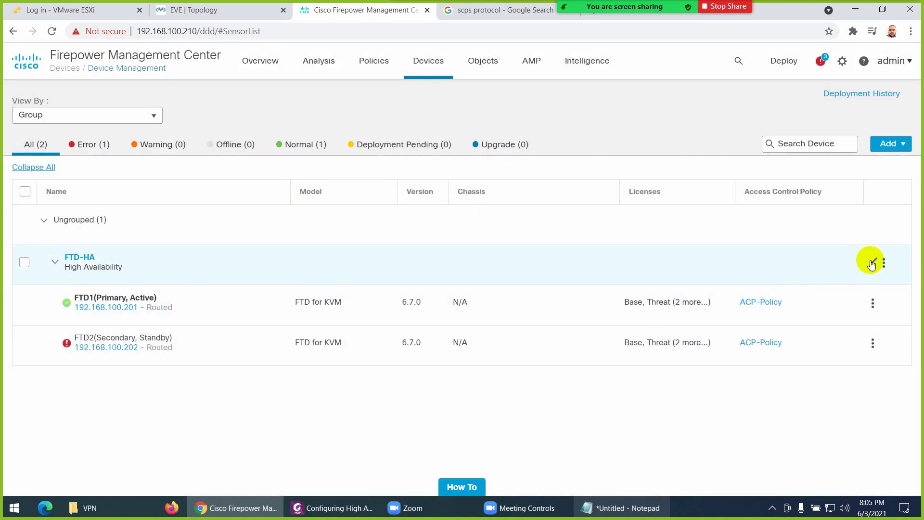
click(884, 264)
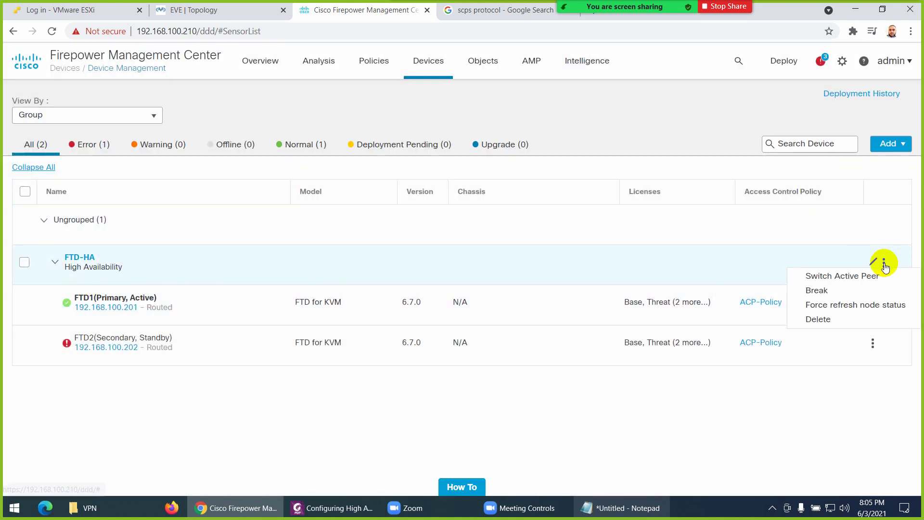
click(855, 277)
click(527, 309)
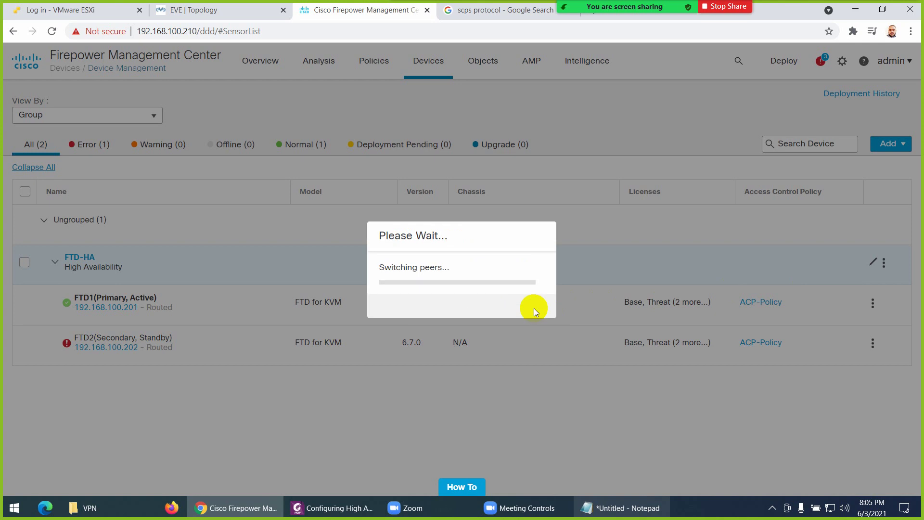
Watch PC2's ping to 8.8.8.8 continue receiving replies during the failover
click(227, 13)
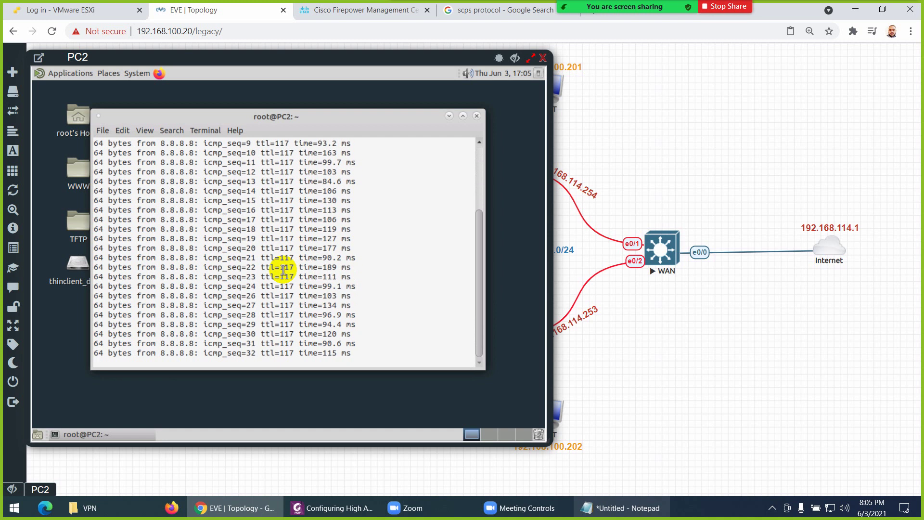
click(340, 11)
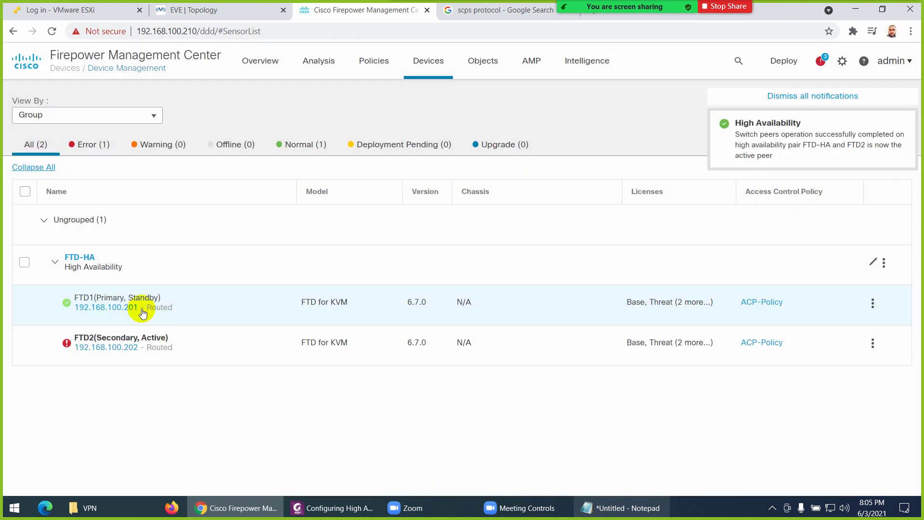
mouse_move(134, 305)
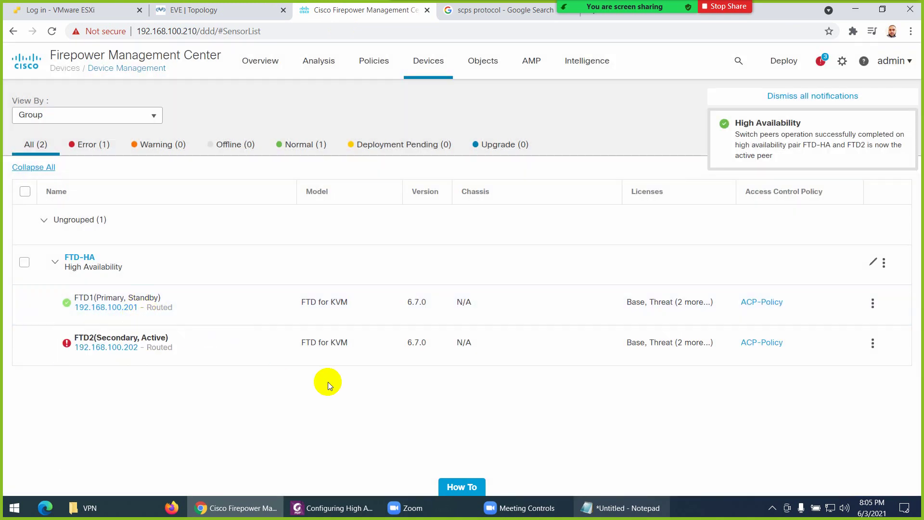
click(233, 10)
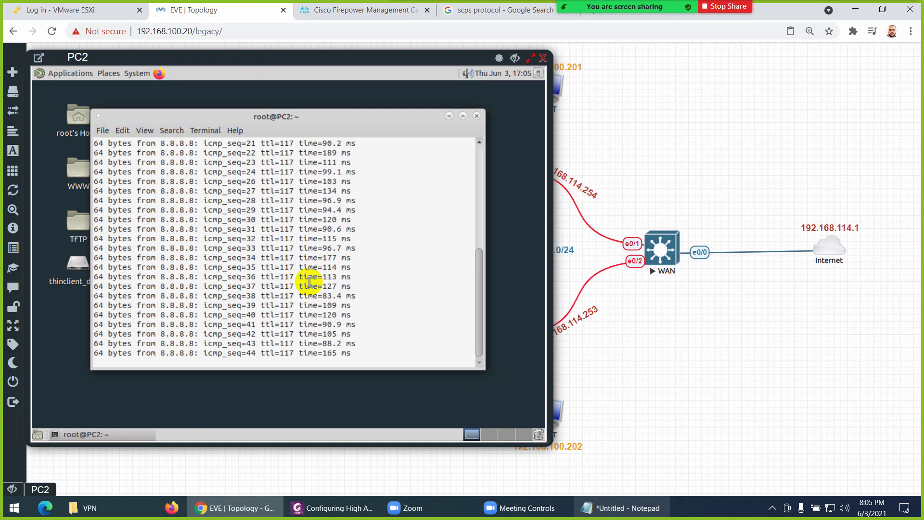
Switch from the PC2 console to the LAN switch console in EVE-NG
click(542, 57)
click(324, 244)
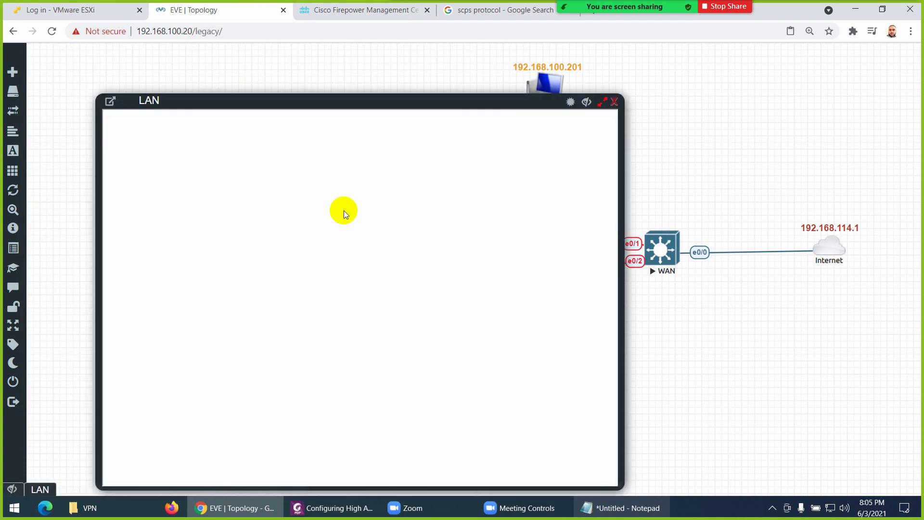
click(344, 210)
drag(342, 109, 358, 84)
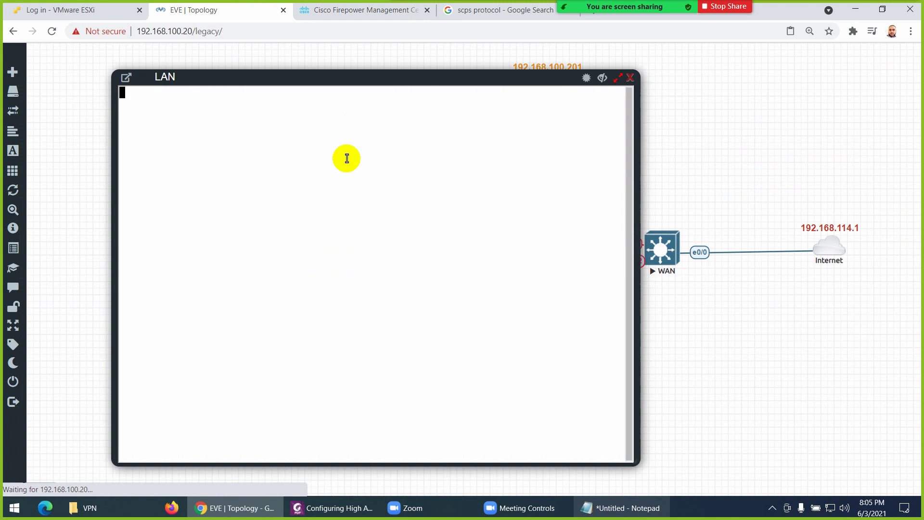
Run show mac address-table and copy the aaaa.aaaa.aa11 (Et0/2) and aaaa.aaaa.aa22 (Et0/1) rows
key(Return)
text(show mac address-table)
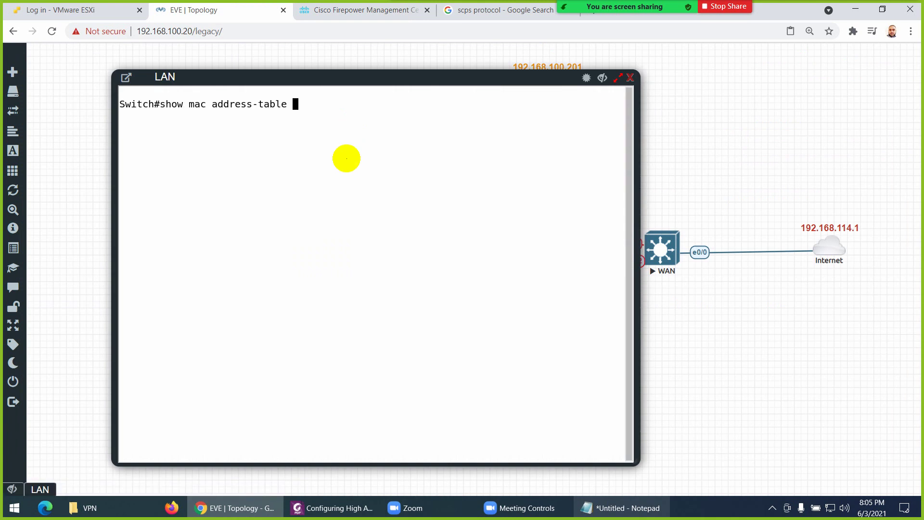
key(Return)
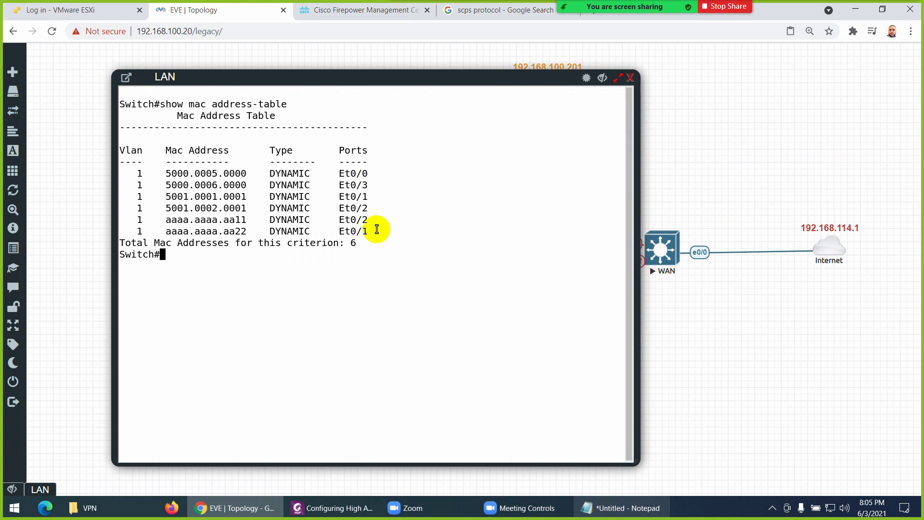
drag(377, 230, 117, 218)
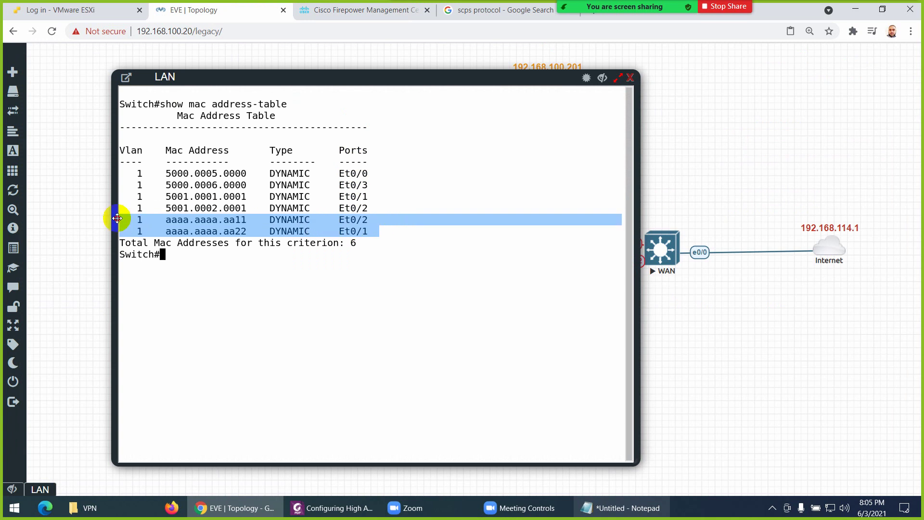
click(621, 506)
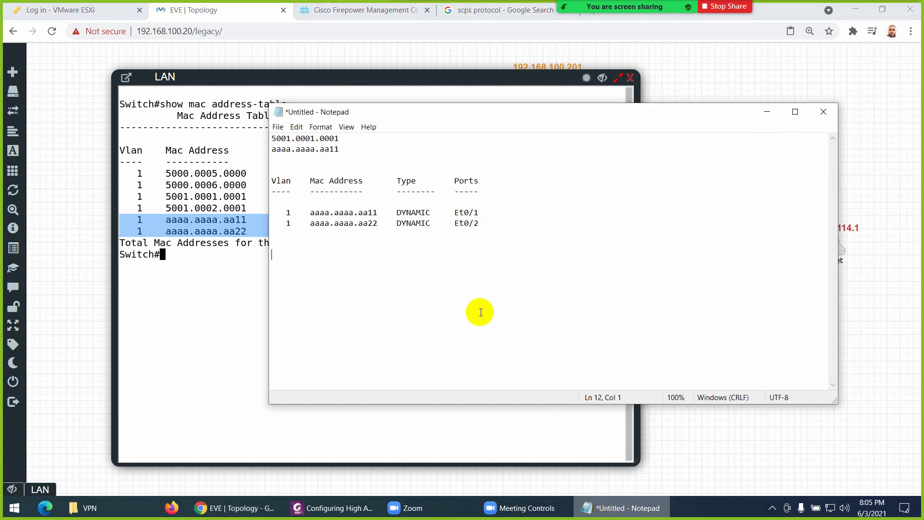
Paste the new MAC rows into the notes and mark aa11 moving Et0/1→Et0/2, aa22 Et0/2→Et0/1
text(1    aaaa.aaaa.aa11    DYNAMIC     Et0/2    1    aaaa.aaaa.aa22    DYNAMIC     Et0/1)
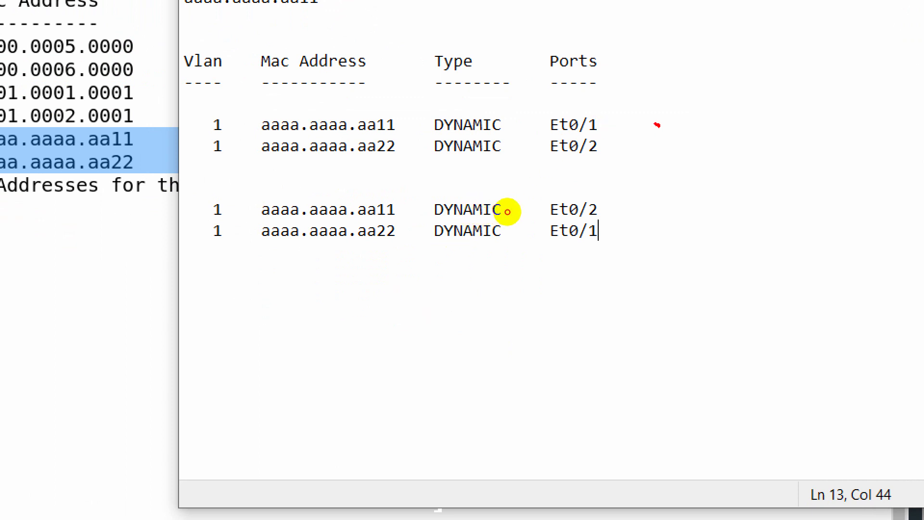
drag(656, 126, 602, 121)
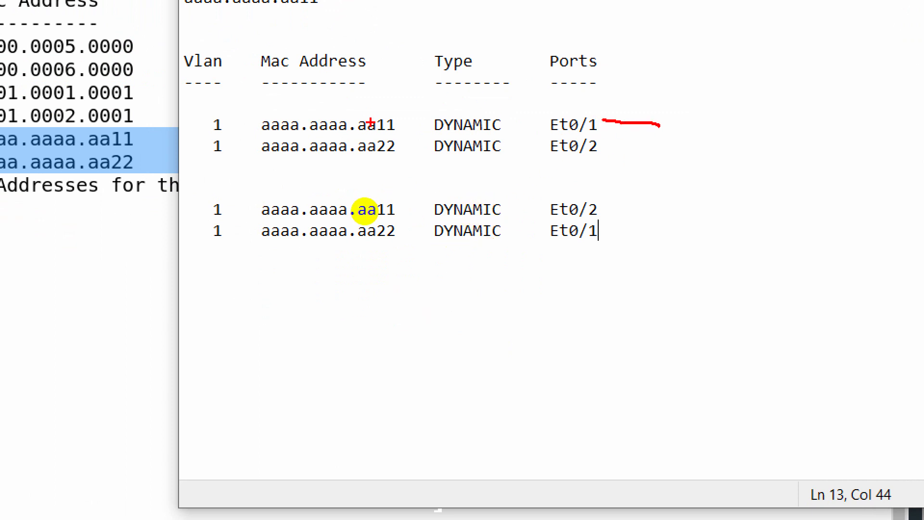
drag(410, 117, 399, 118)
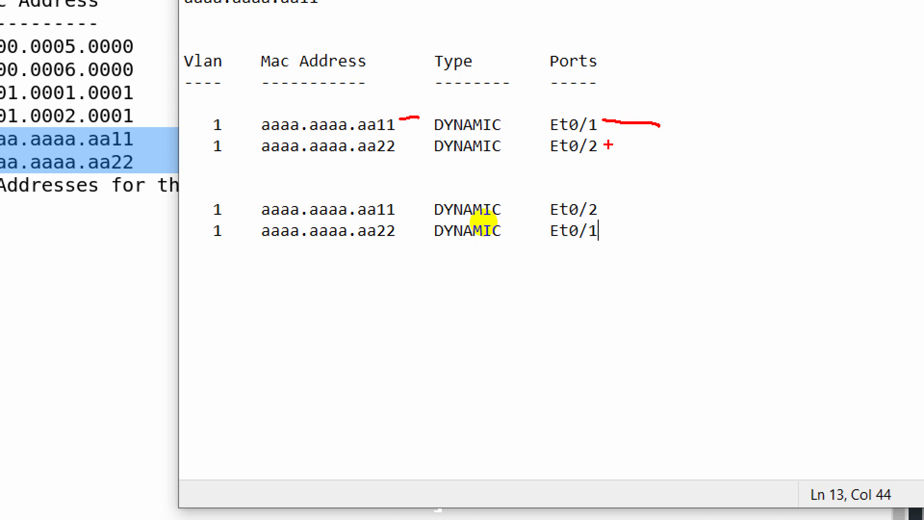
mouse_move(609, 149)
mouse_down()
mouse_move(671, 150)
mouse_move(676, 163)
mouse_up()
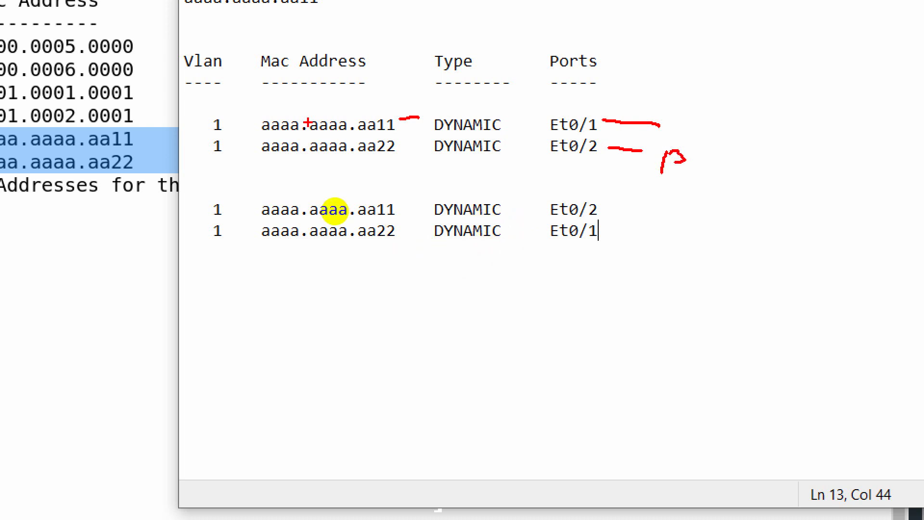
mouse_move(264, 119)
mouse_down()
mouse_move(213, 130)
mouse_move(253, 214)
mouse_up()
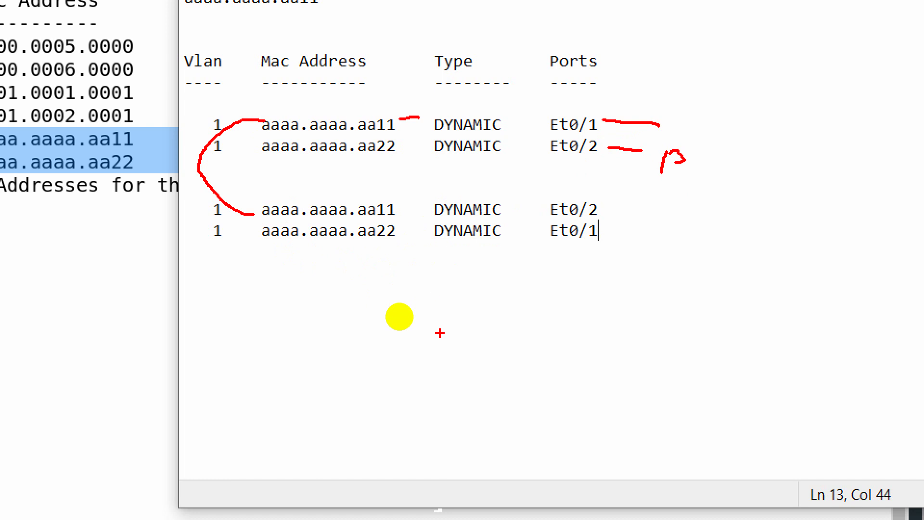
Show the switch ARP table, still mapping 192.168.1.254 to aa11 and 192.168.1.253 to aa22
key(Escape)
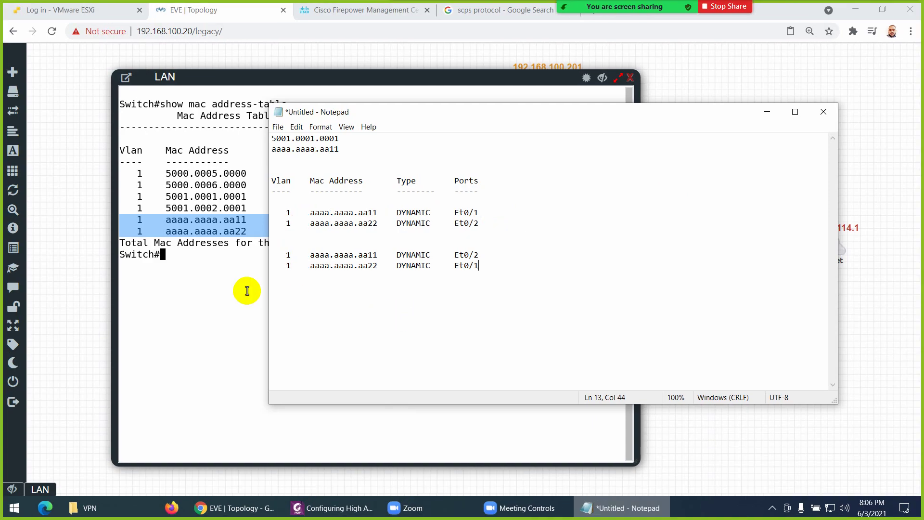
click(232, 289)
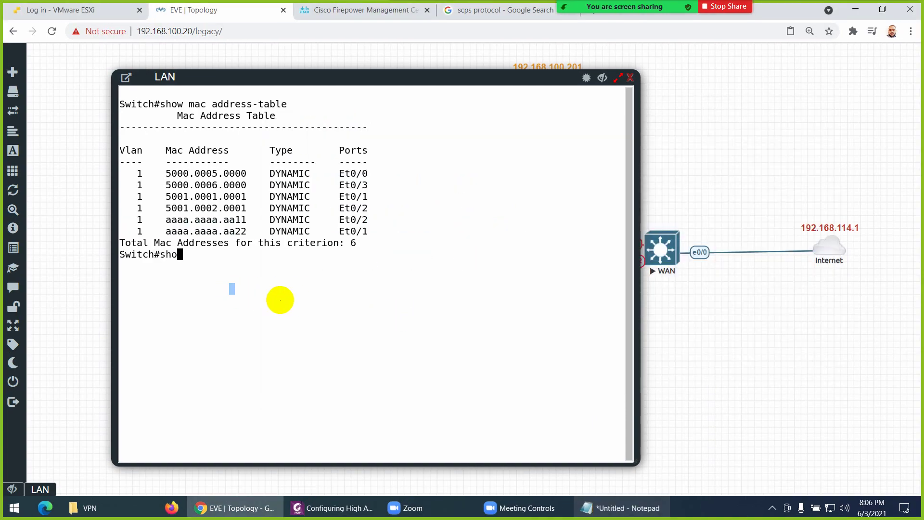
key(Return)
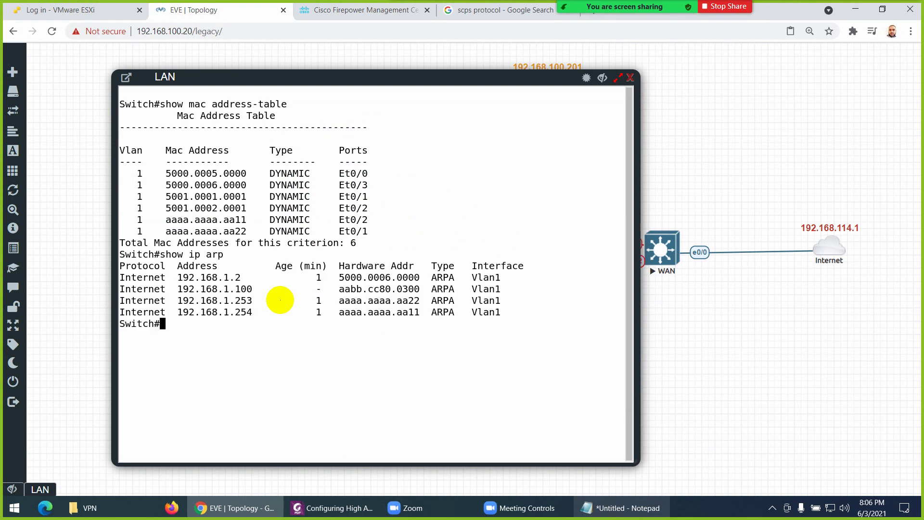